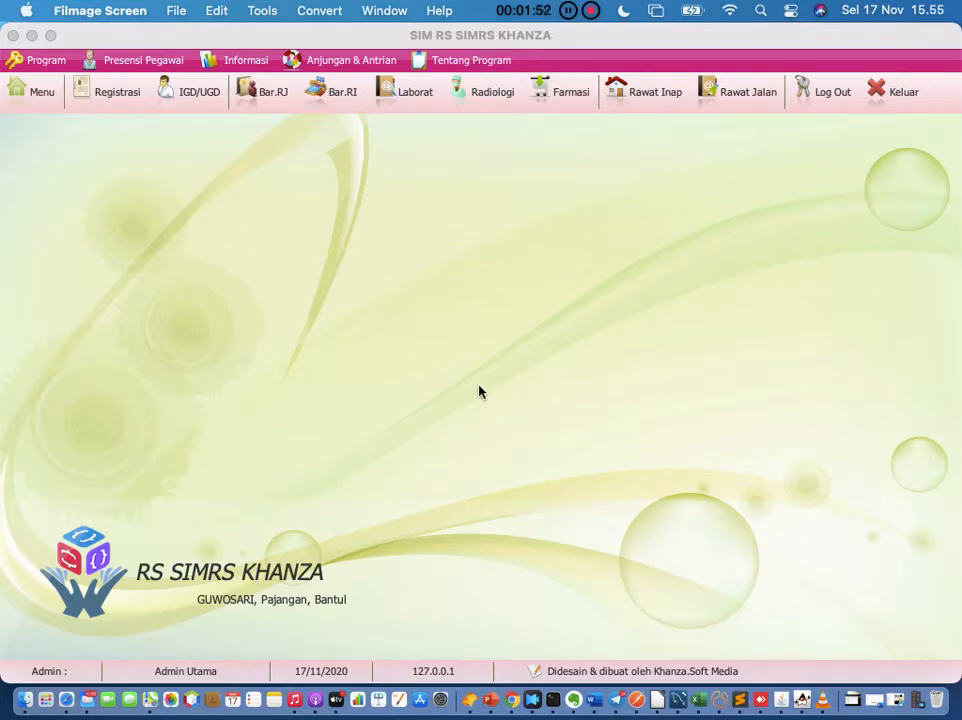
Step: Bring SIMRS Khanza forward and show today's registration list for 17-11-2020
left_click(405, 362)
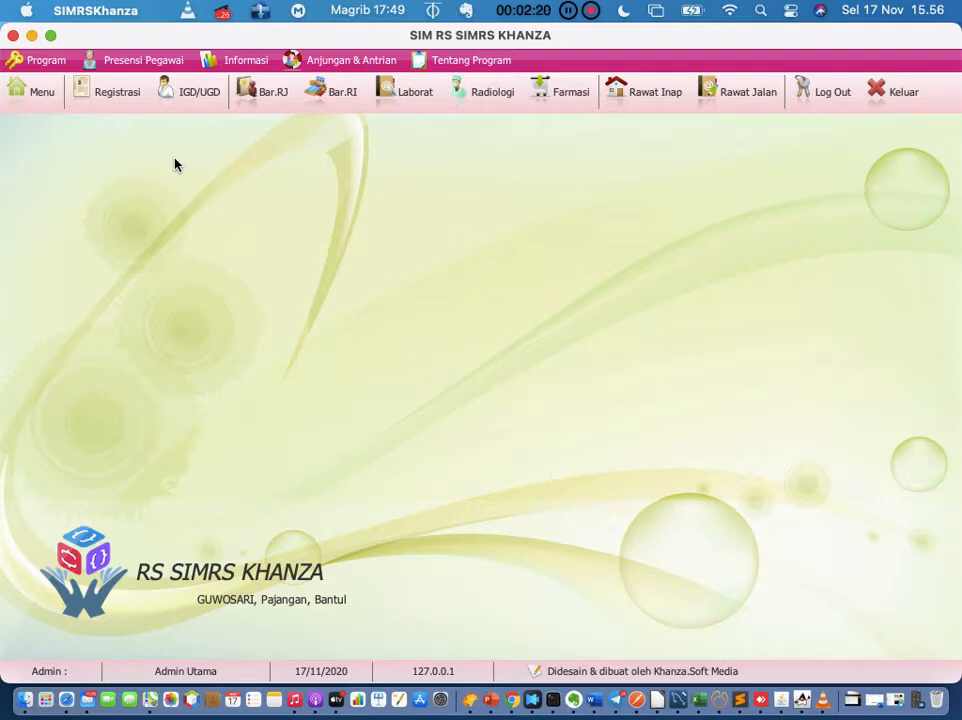
left_click(127, 93)
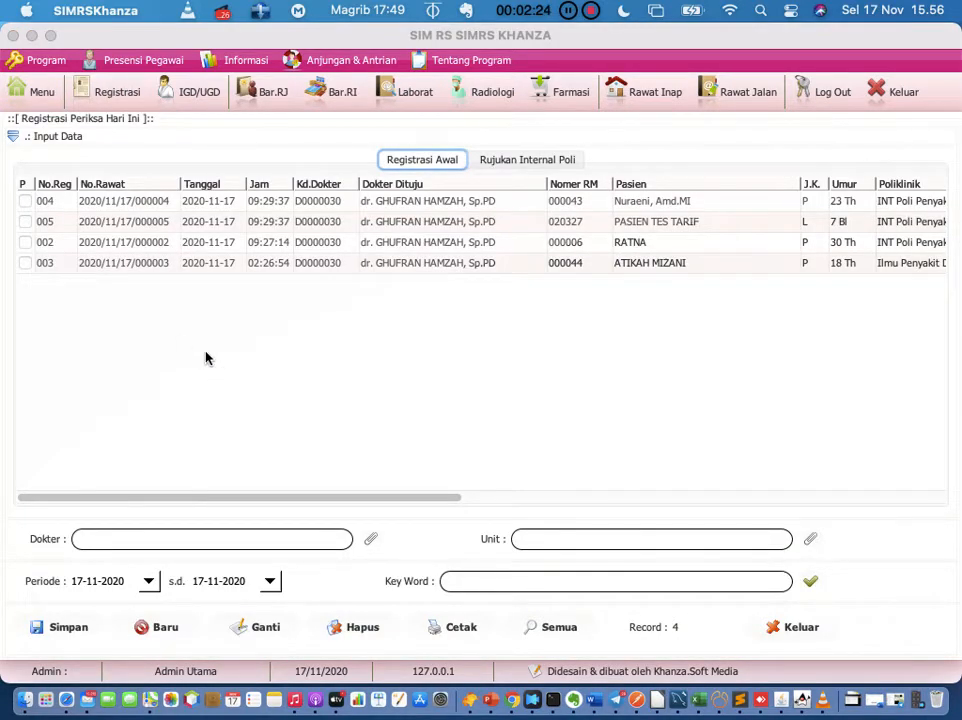
left_click(222, 204)
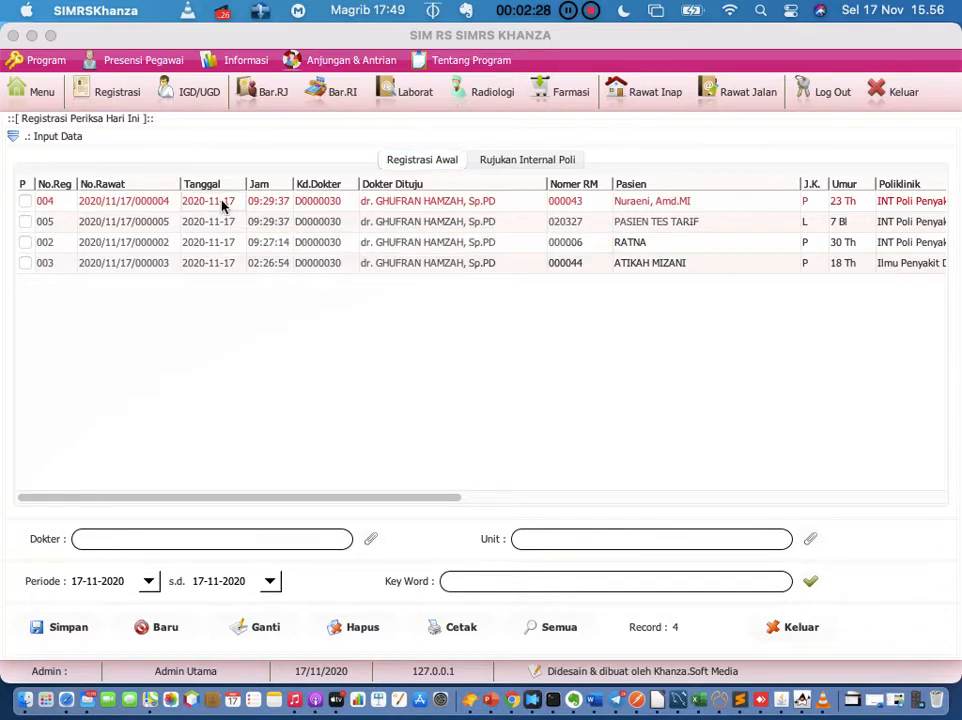
left_click(226, 266)
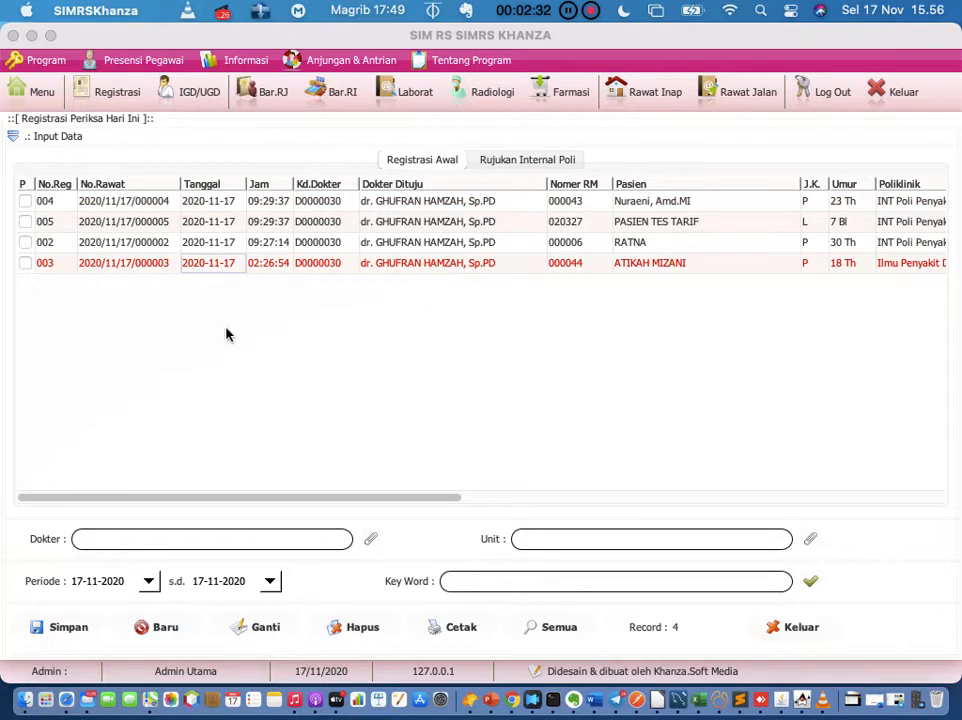
left_click(120, 92)
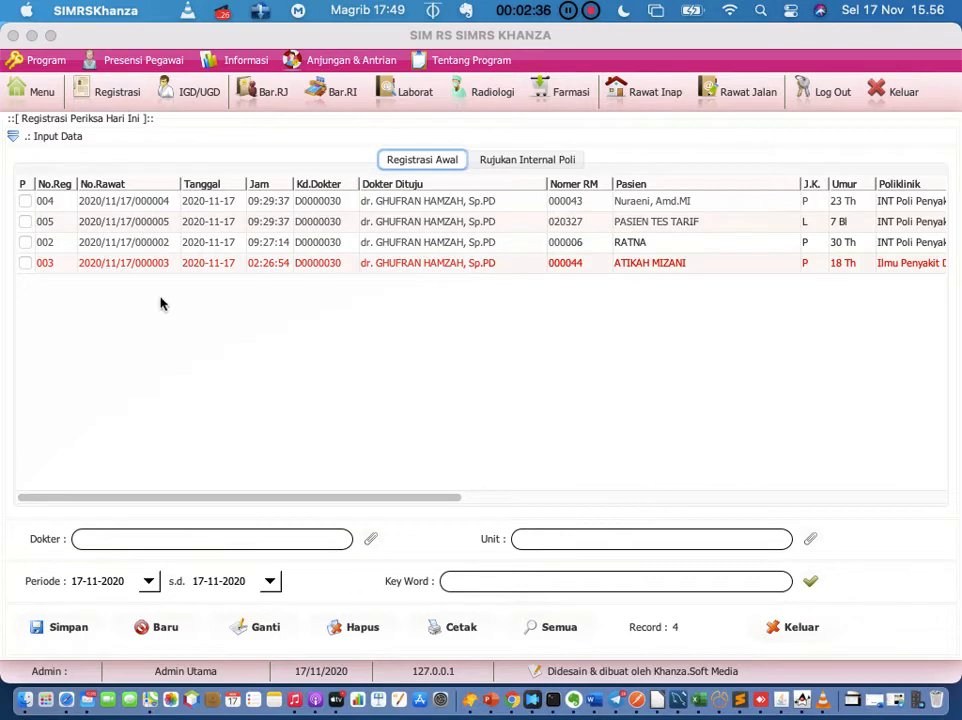
left_click(165, 270)
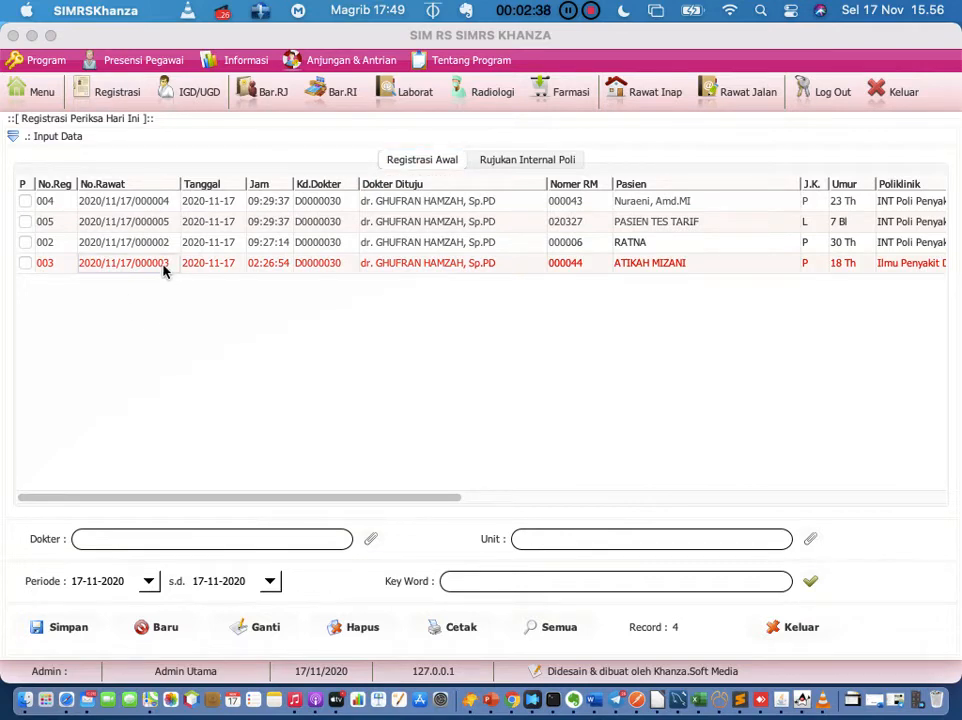
right_click(165, 270)
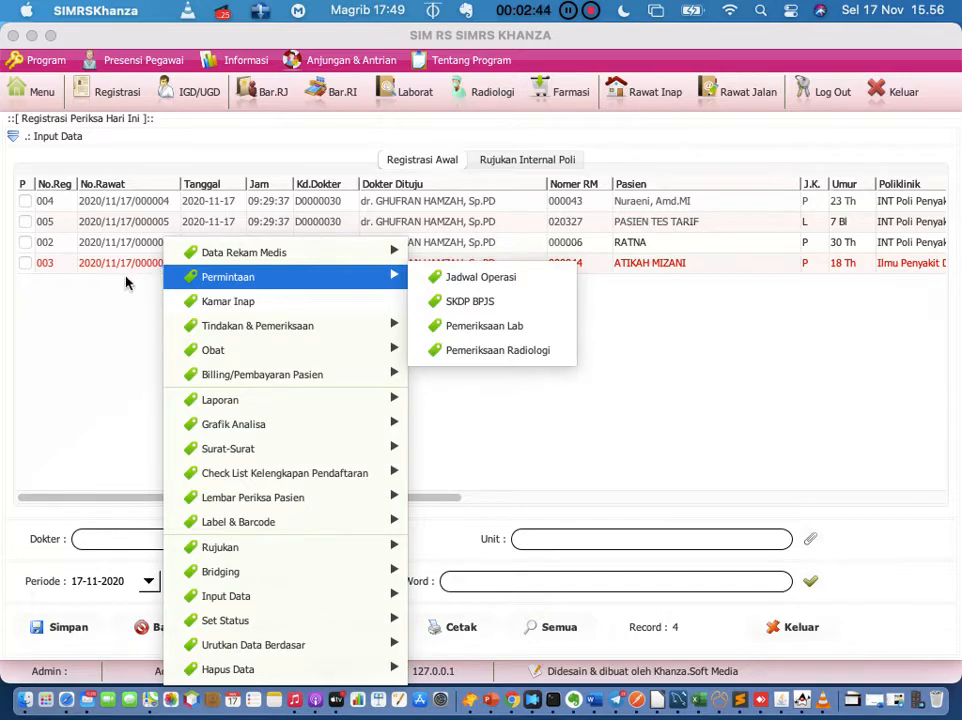
left_click(137, 266)
right_click(140, 265)
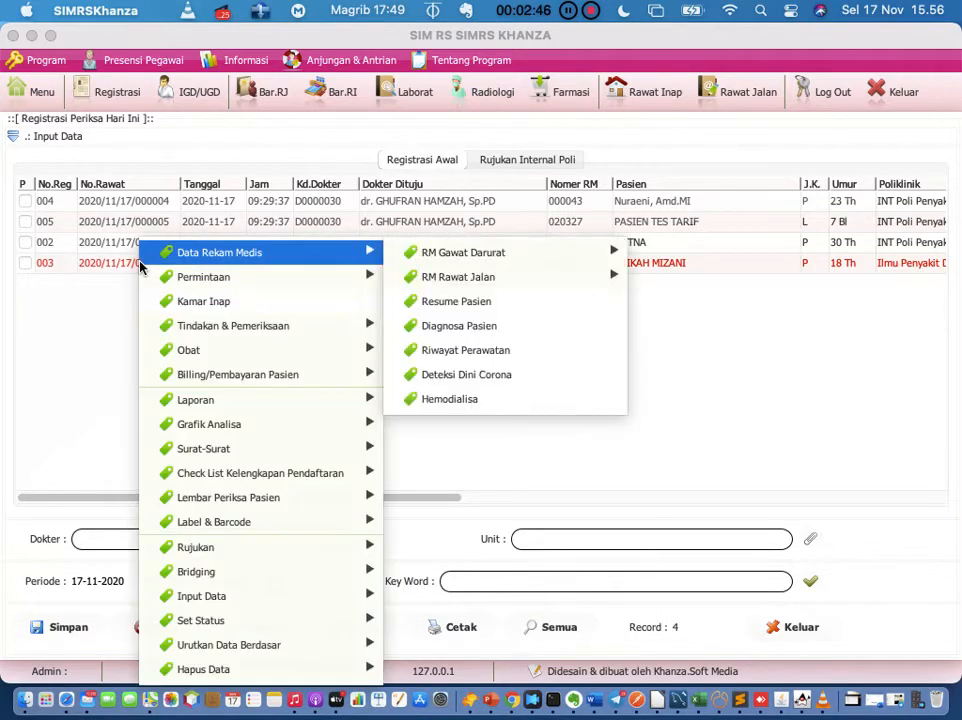
mouse_move(142, 274)
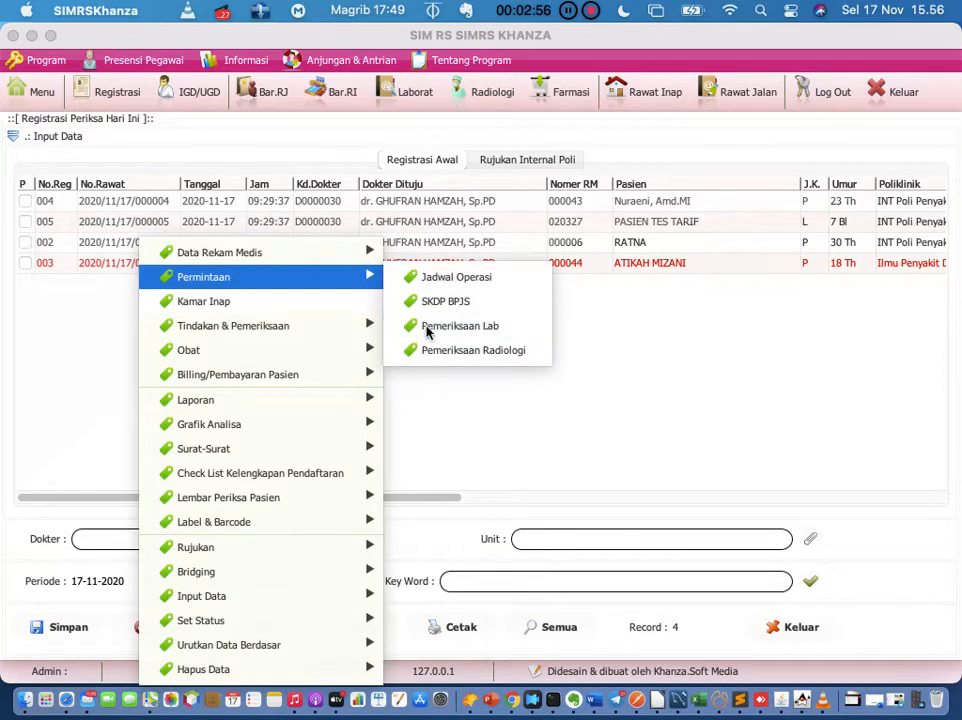
left_click(428, 328)
left_click(681, 406)
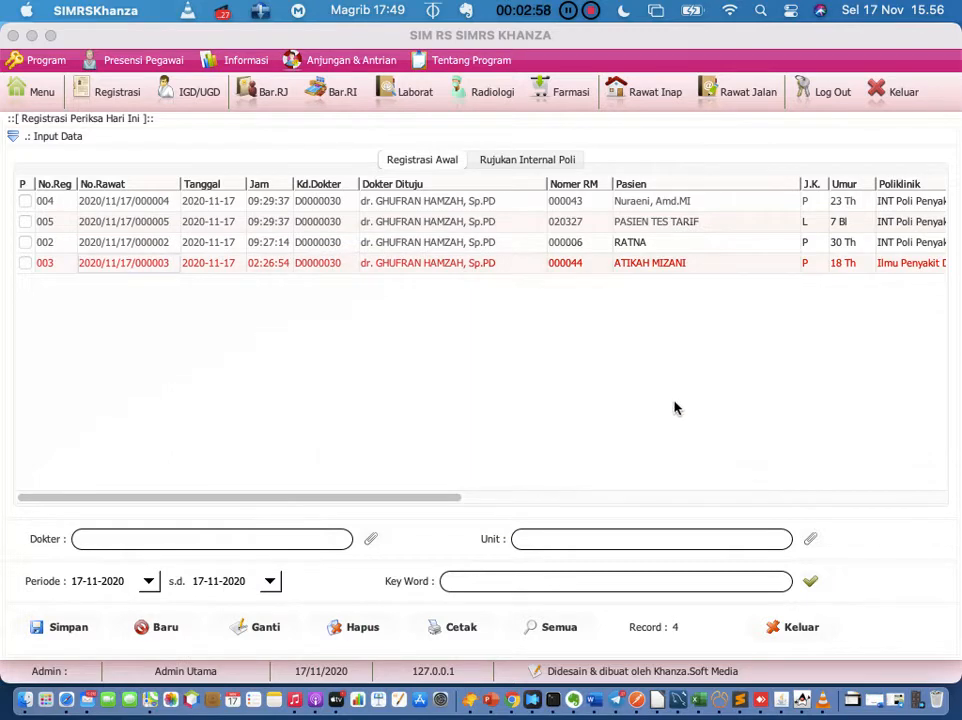
left_click(223, 249)
Step: Try a lab request for already-admitted registration 002, then bring up registration 005's actions menu
right_click(223, 251)
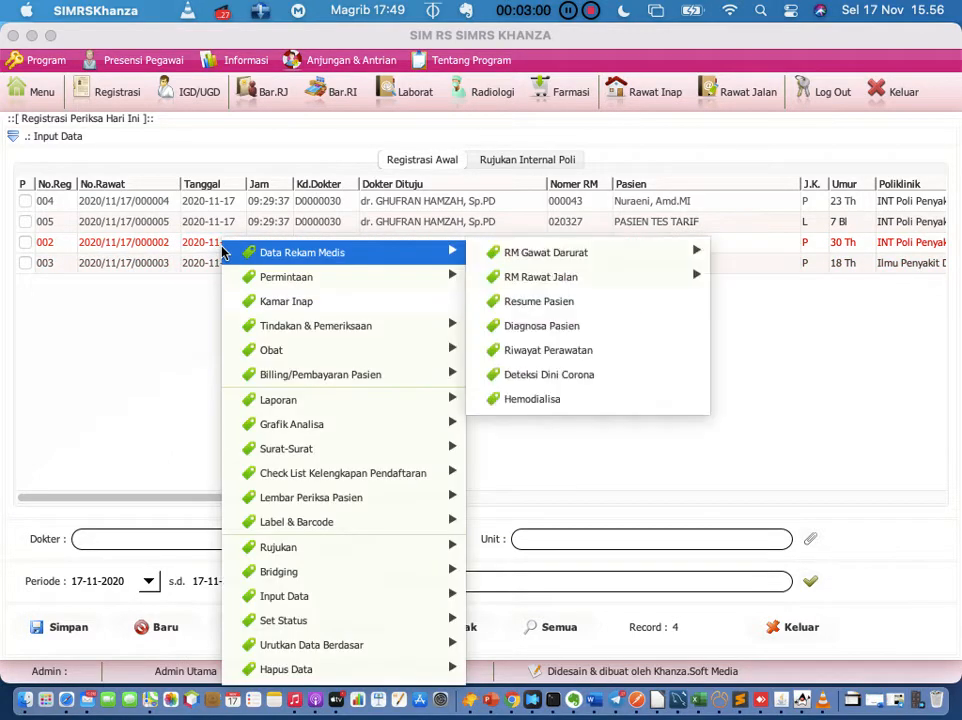
mouse_move(284, 277)
left_click(512, 327)
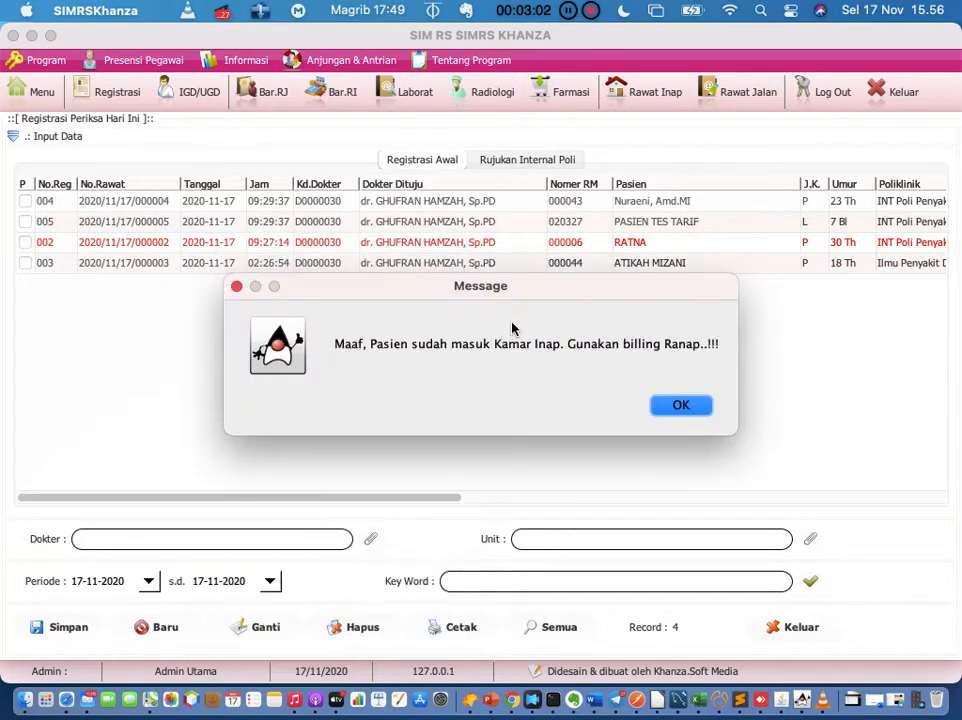
left_click(670, 410)
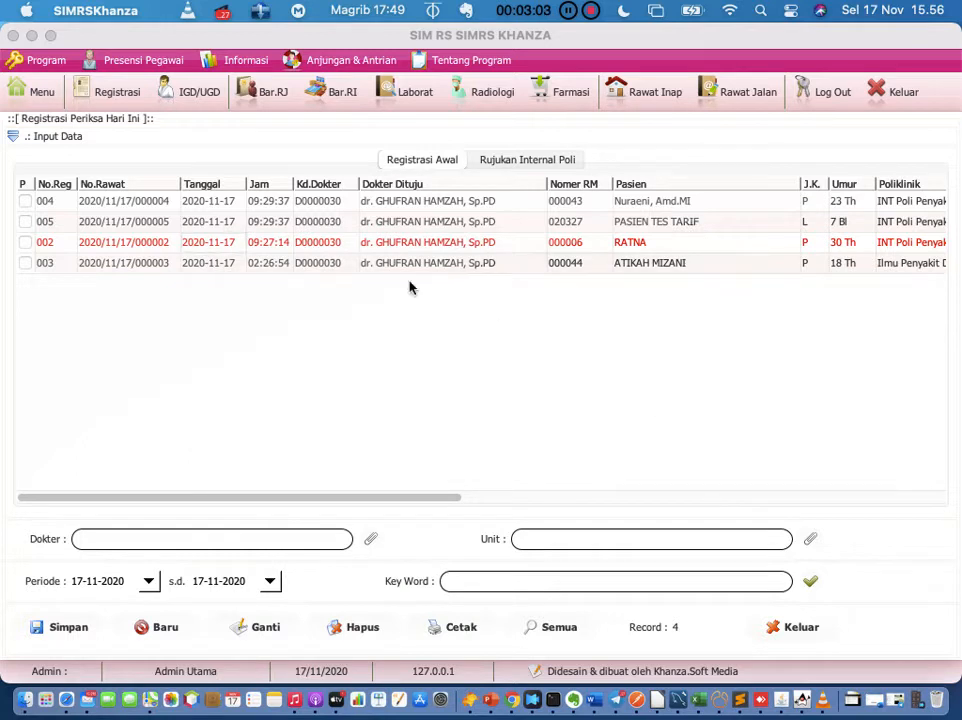
left_click(242, 220)
right_click(241, 221)
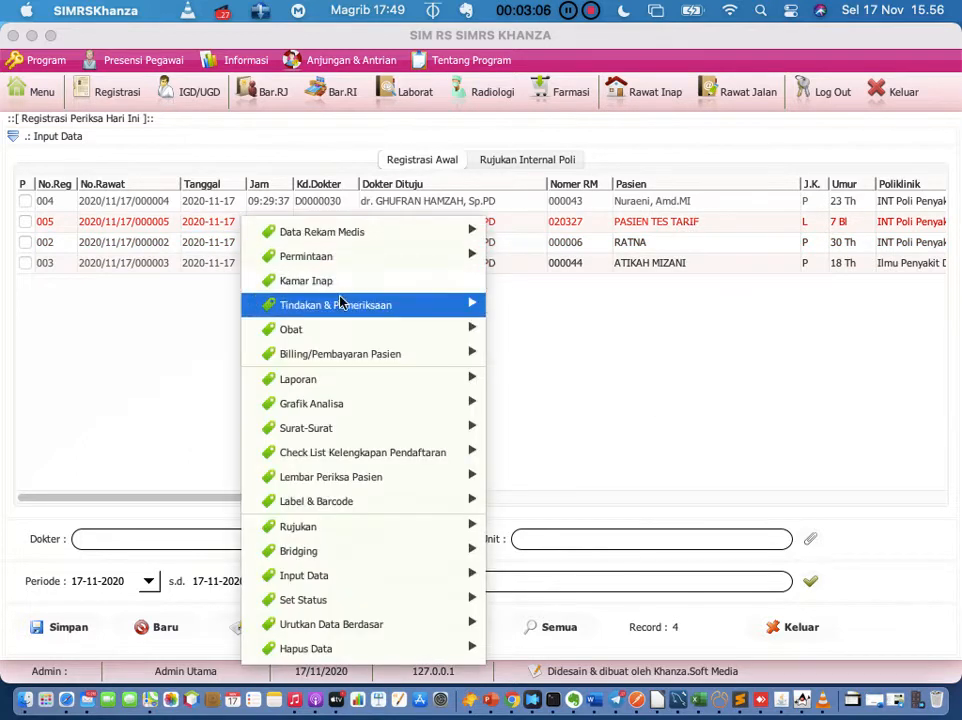
Step: Open Periksa Laborat for registration 000005, assign a lab officer, and tick exam 102-K.2 Hematologi Darah Rutin
mouse_move(483, 304)
left_click(545, 330)
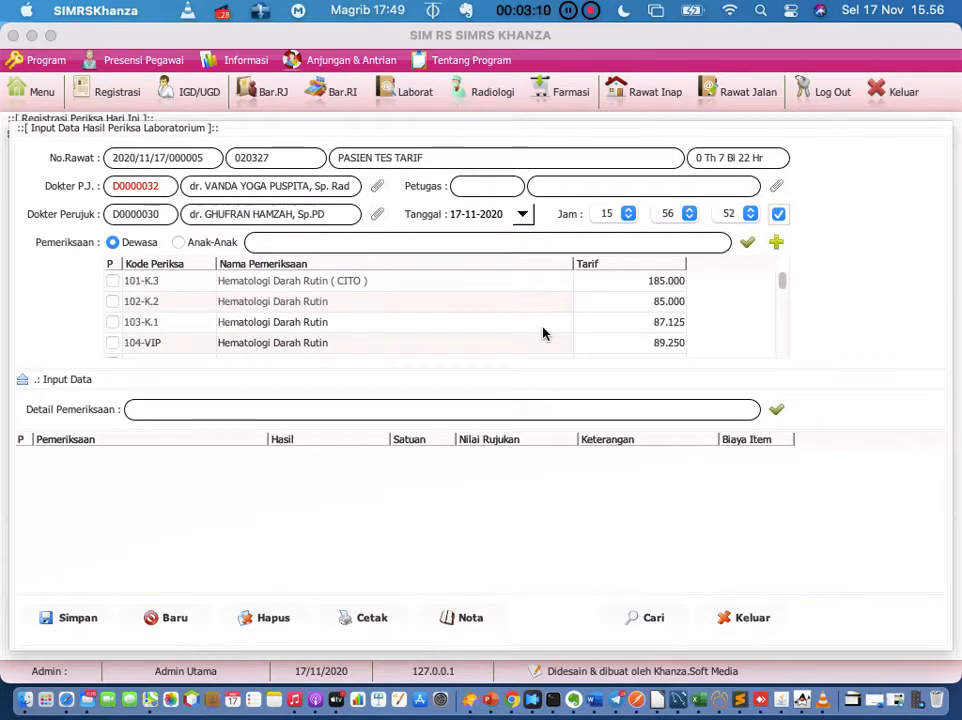
left_click(777, 186)
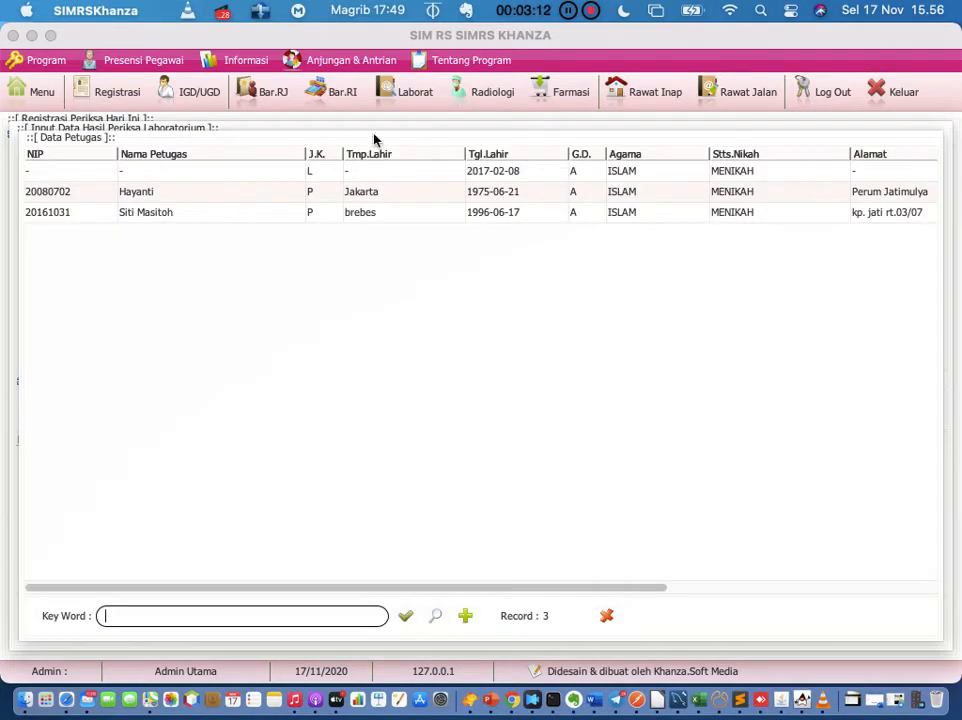
double_click(230, 196)
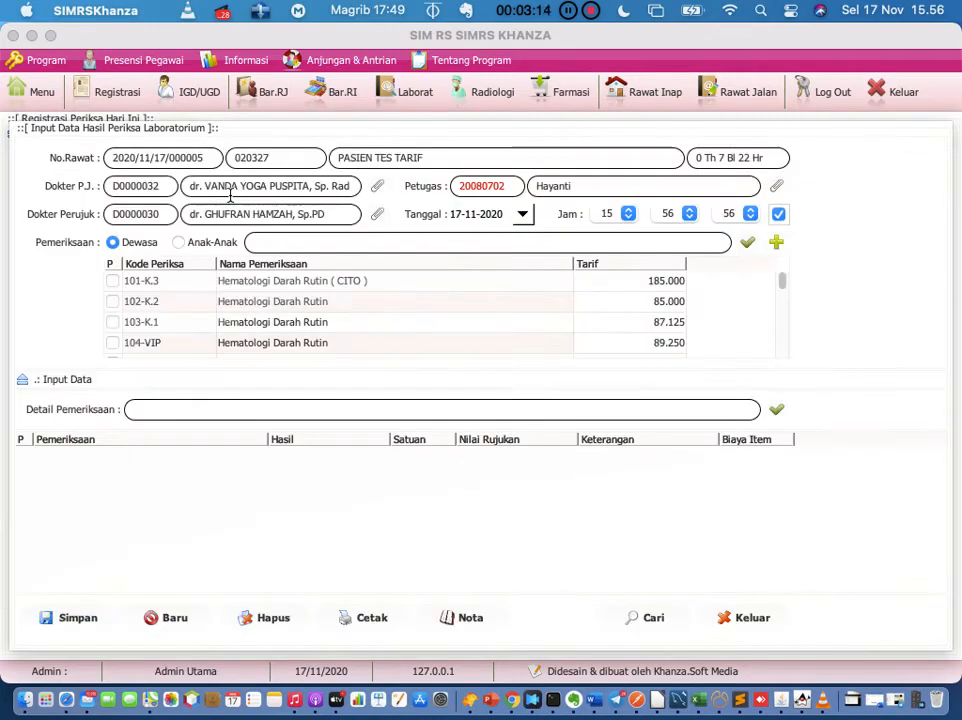
left_click(113, 305)
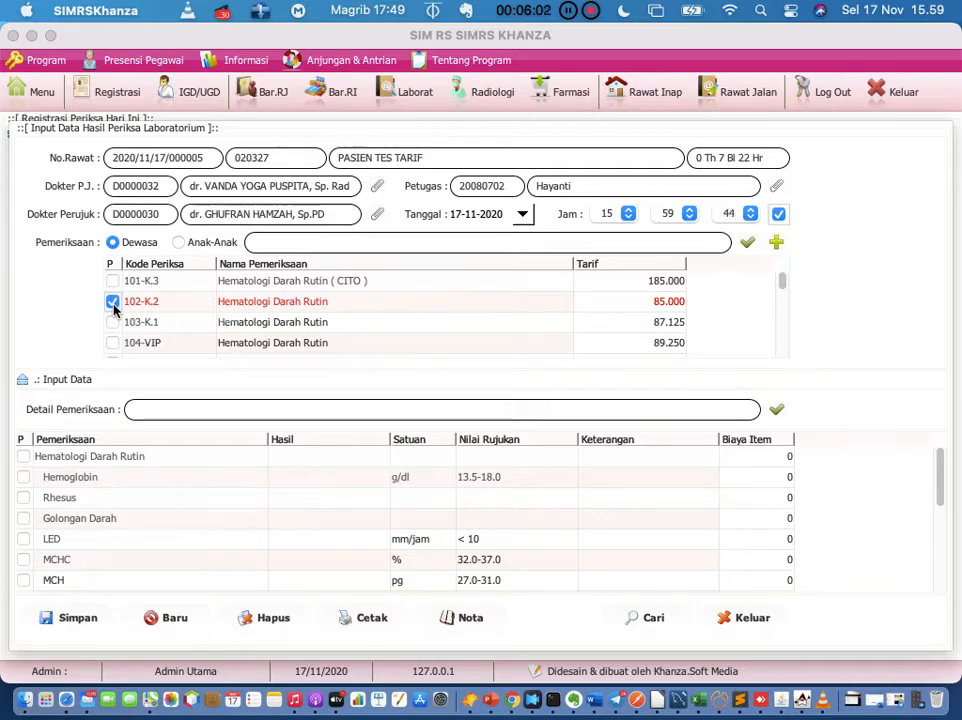
Step: In Evernote, add 'Tarif lab keluar' under Masalah after Jaringan komputernya, then return to SIMRS Khanza
left_click(575, 699)
scroll(702, 438, "down", 5)
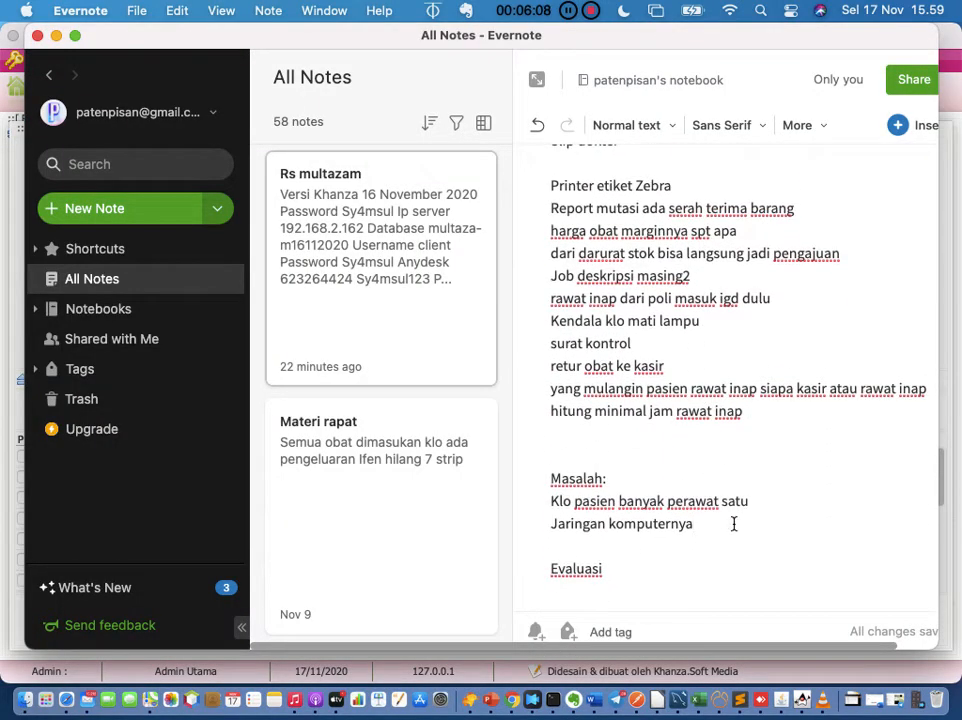
left_click(734, 522)
key("Return")
type("Tari")
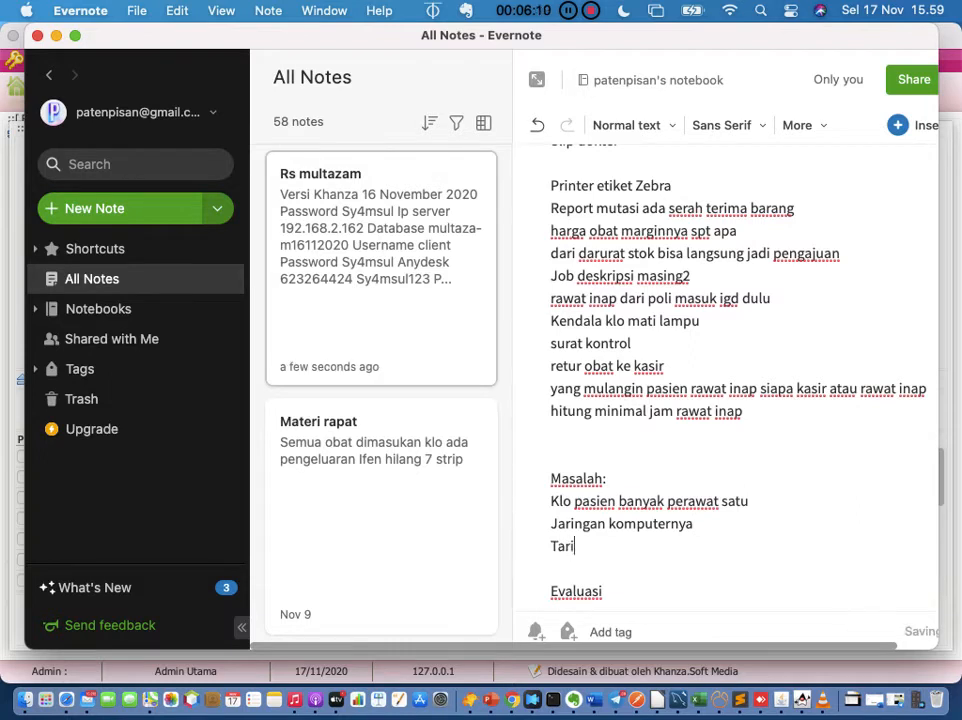
type("f la")
key("BackSpace")
type("lab kelauar")
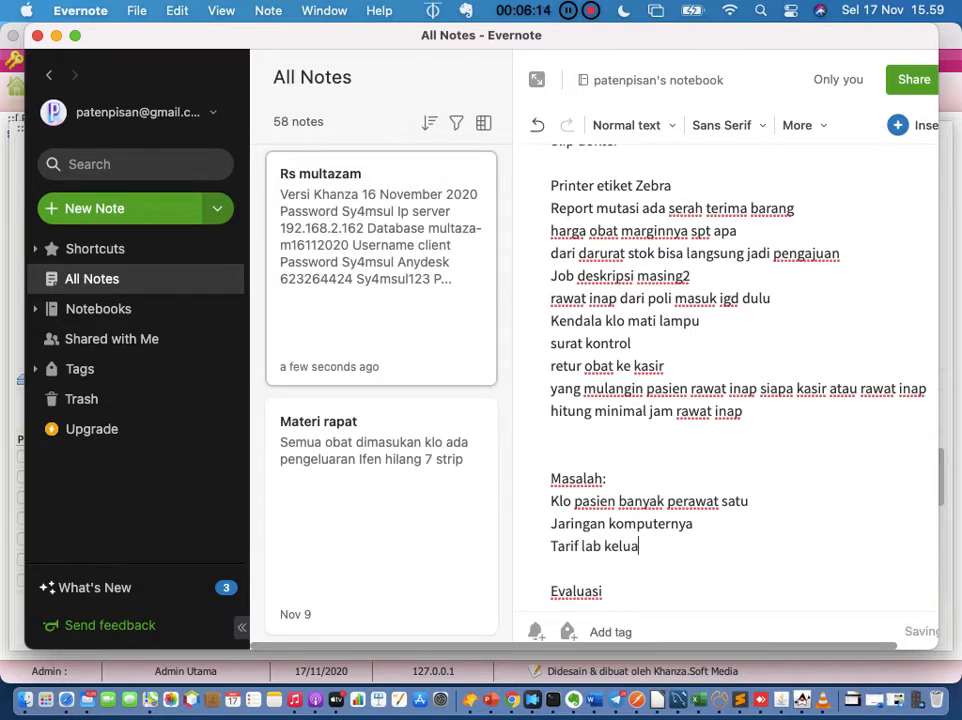
left_click(800, 697)
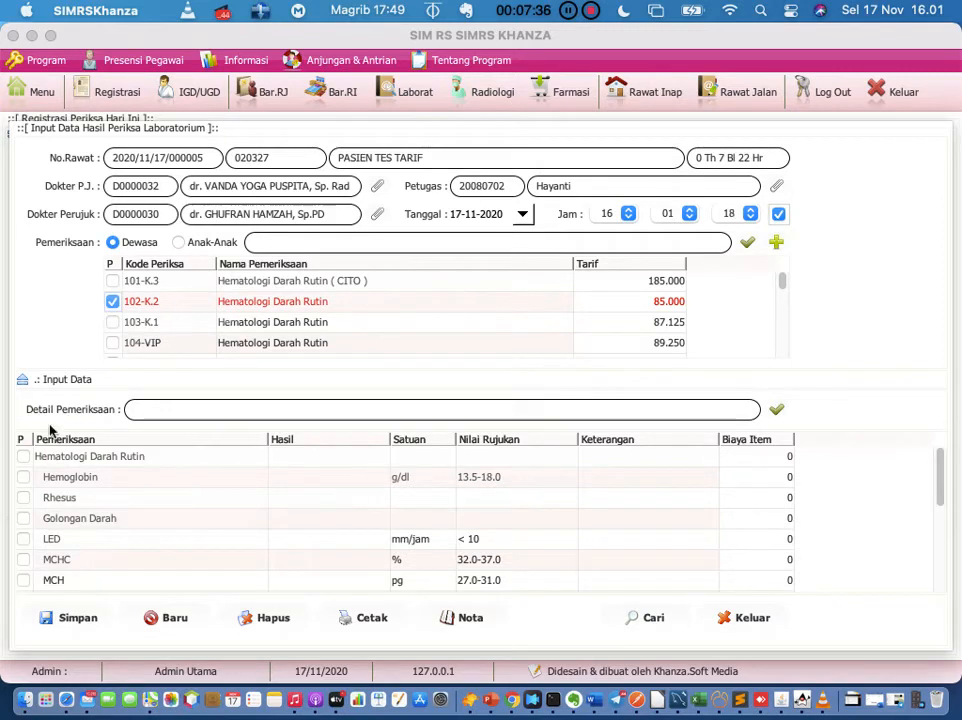
Step: Tick Hematologi Darah Rutin with Hemoglobin, Rhesus, Golongan Darah, LED, MCHC, MCH, MCV and Erytrosit
left_click(24, 457)
left_click(23, 477)
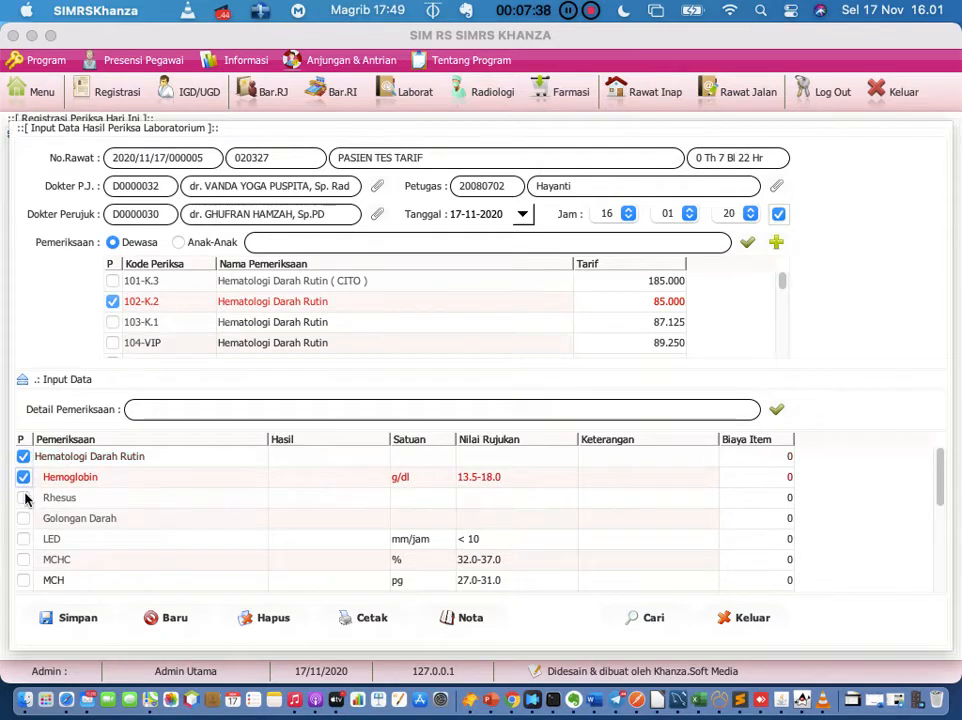
left_click(23, 497)
left_click(23, 518)
left_click(23, 539)
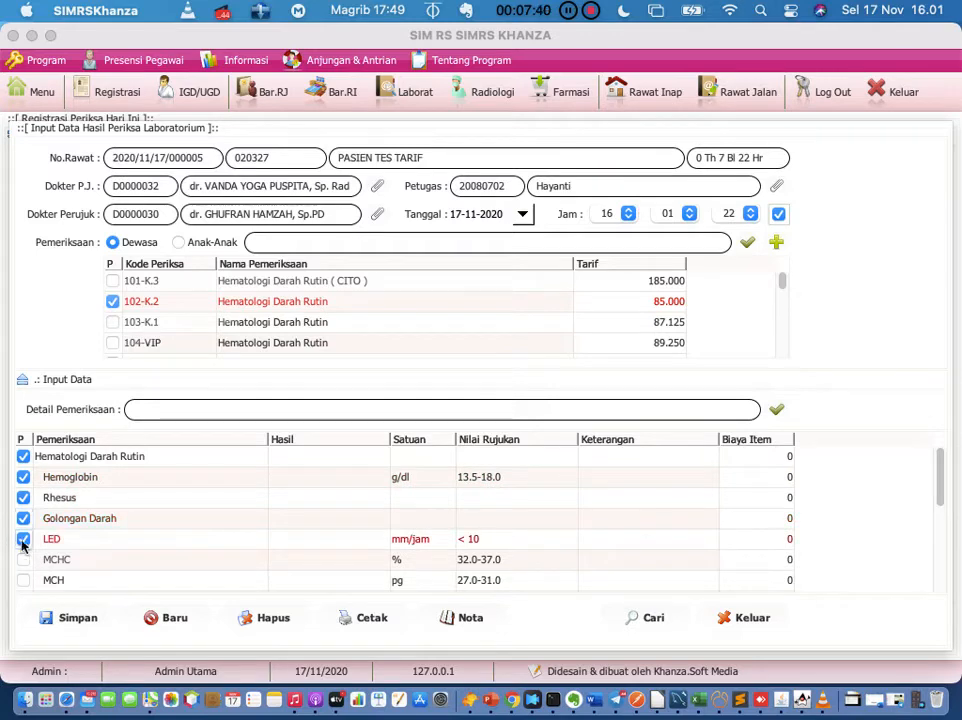
left_click(23, 559)
scroll(23, 563, "down", 2)
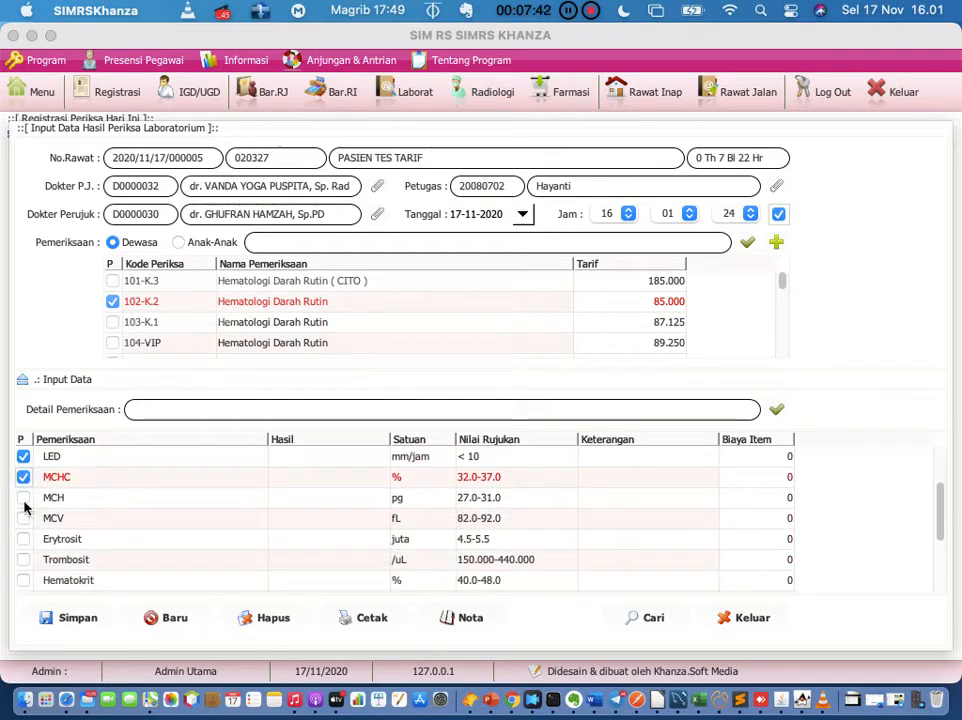
left_click(23, 497)
left_click(23, 518)
left_click(23, 539)
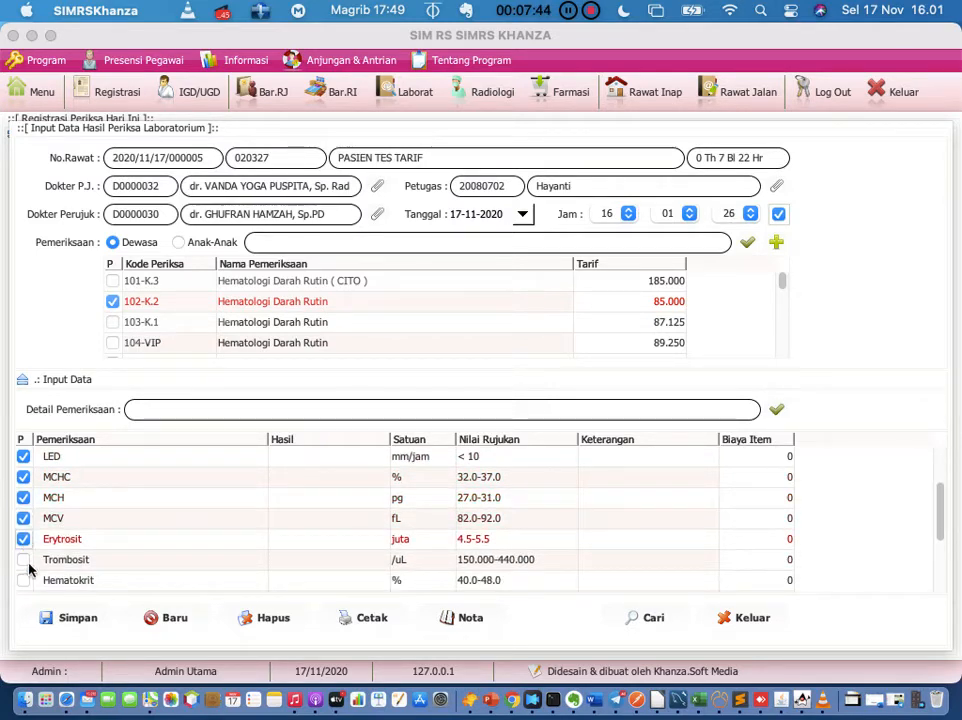
Step: Save the lab examination despite empty results and acknowledge the 'Proses simpan selesai' message
left_click(83, 630)
left_click(641, 437)
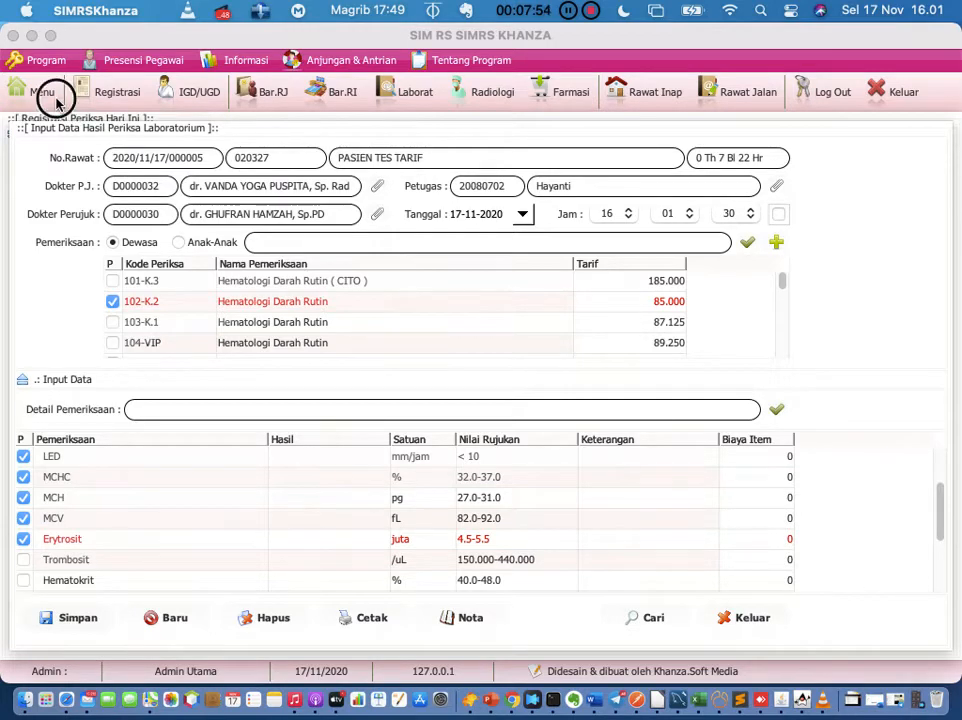
left_click(561, 405)
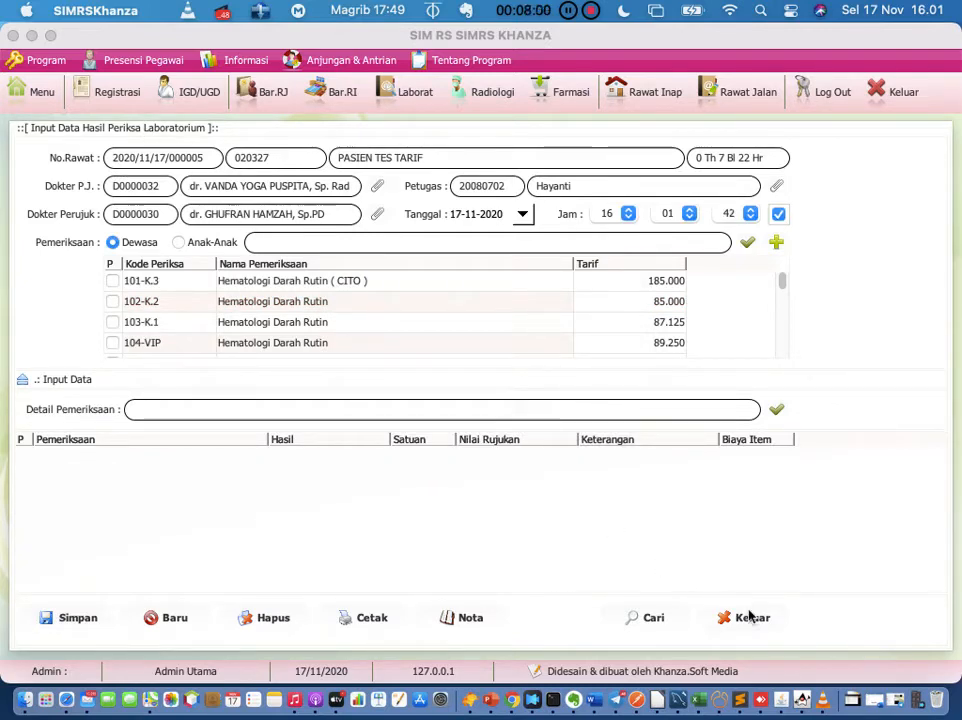
left_click(894, 106)
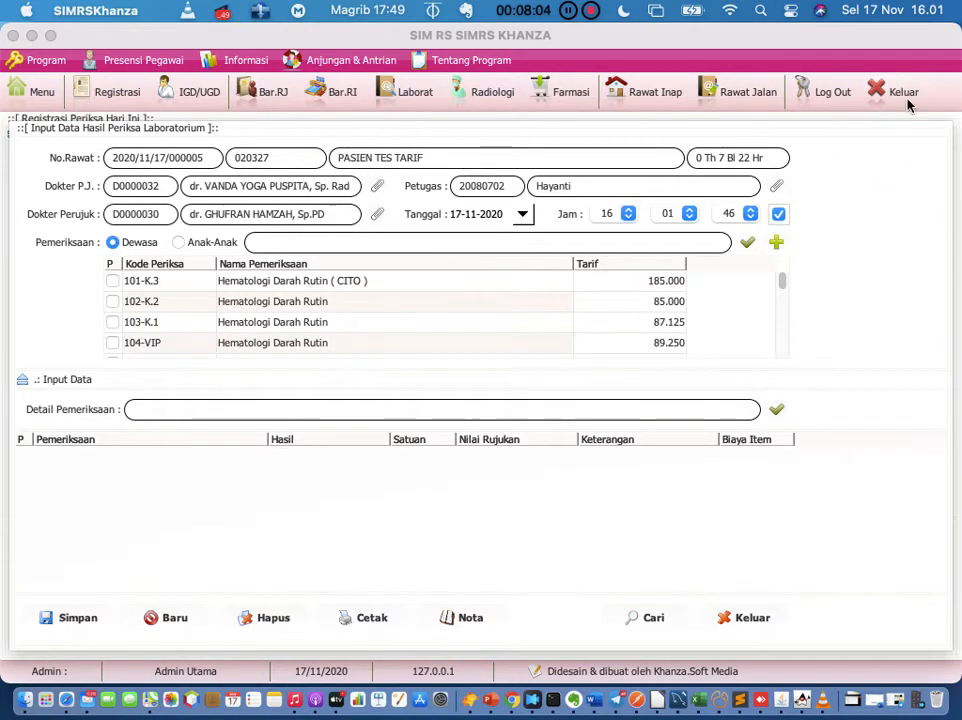
Step: Quit SIMRS Khanza via Keluar and confirm Yes in the Konfirmasi dialog
left_click(905, 100)
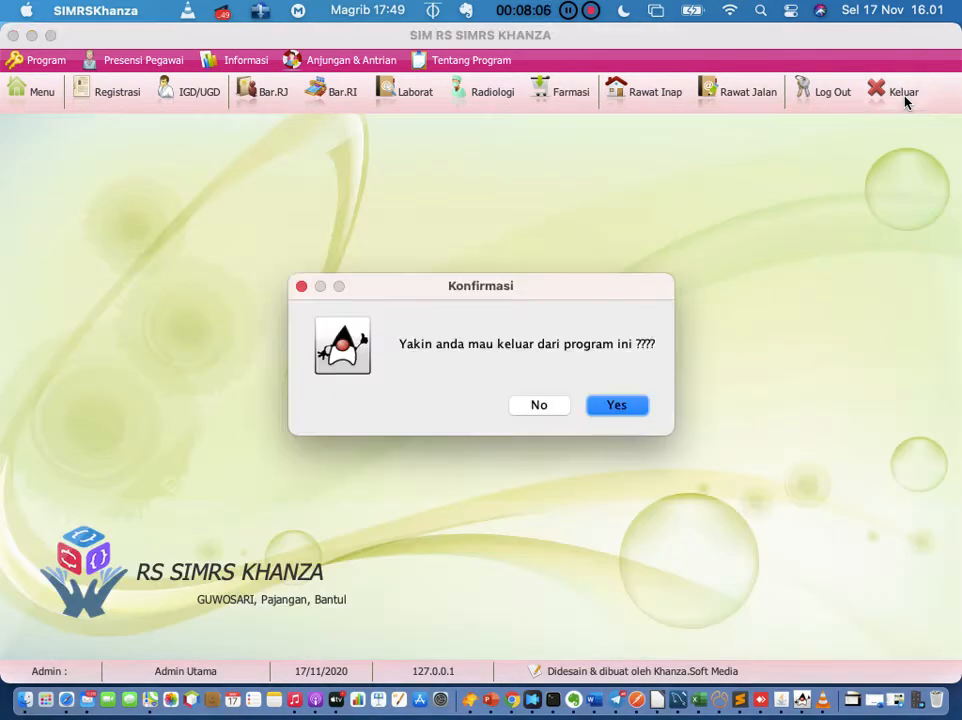
left_click(616, 404)
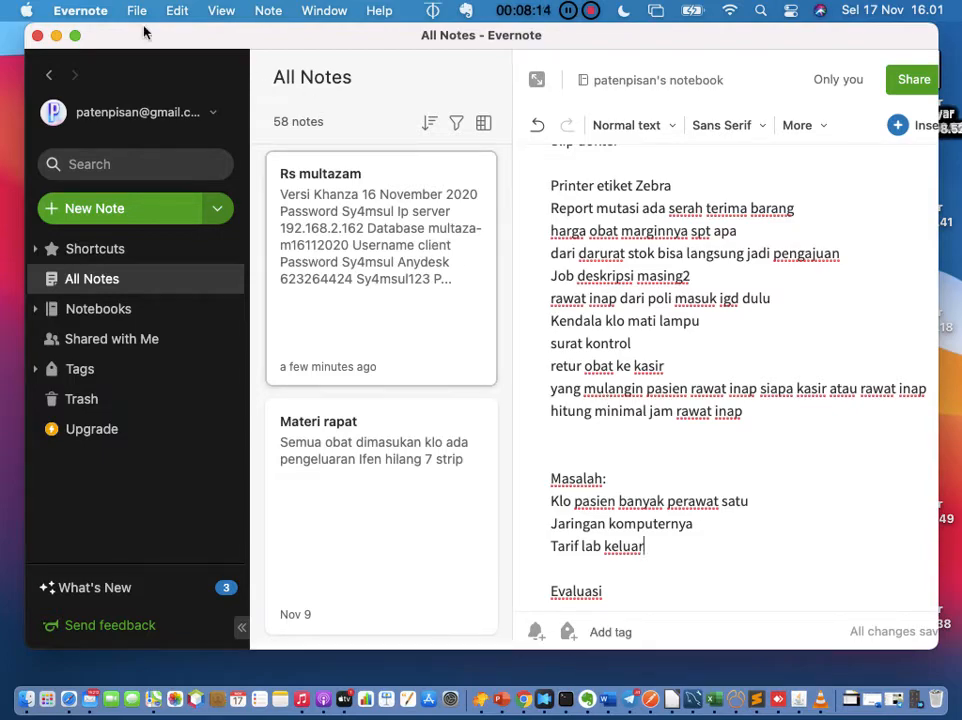
Step: Minimise the Evernote notes window to reveal the desktop
left_click(58, 36)
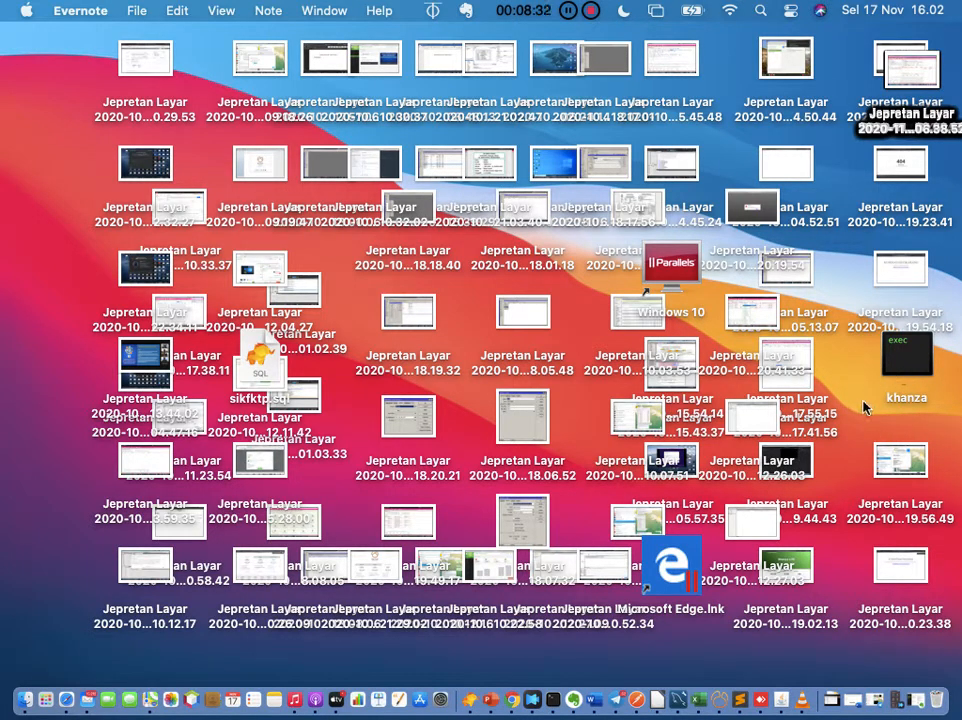
Step: Relaunch SIMRS Khanza from Terminal by rerunning java -jar khanza.jar
left_click(553, 699)
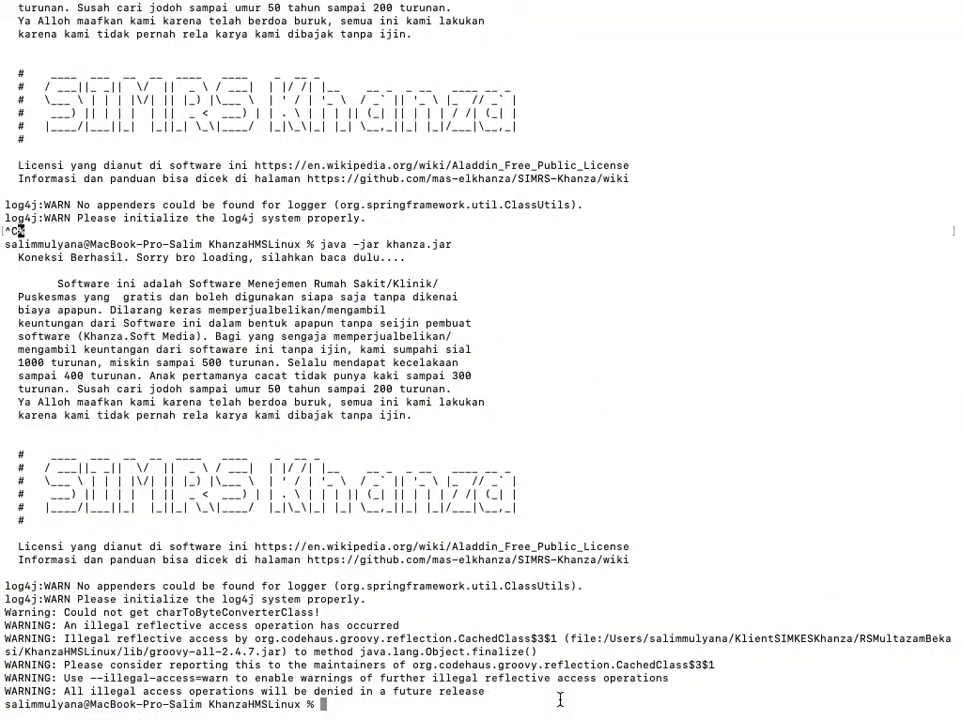
key("Up")
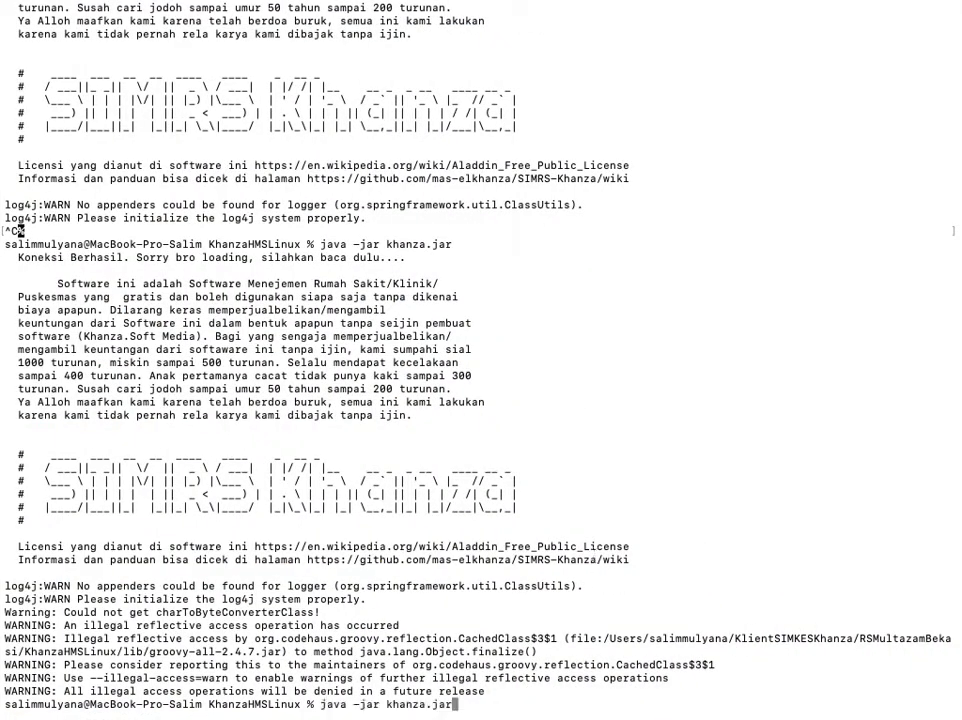
key("Return")
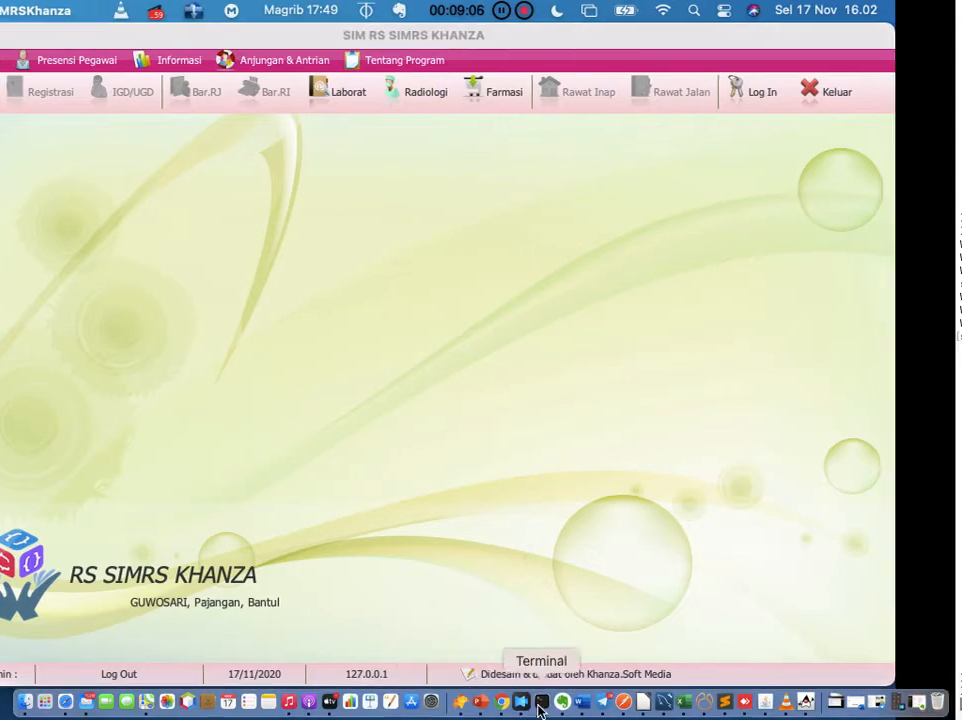
left_click(542, 699)
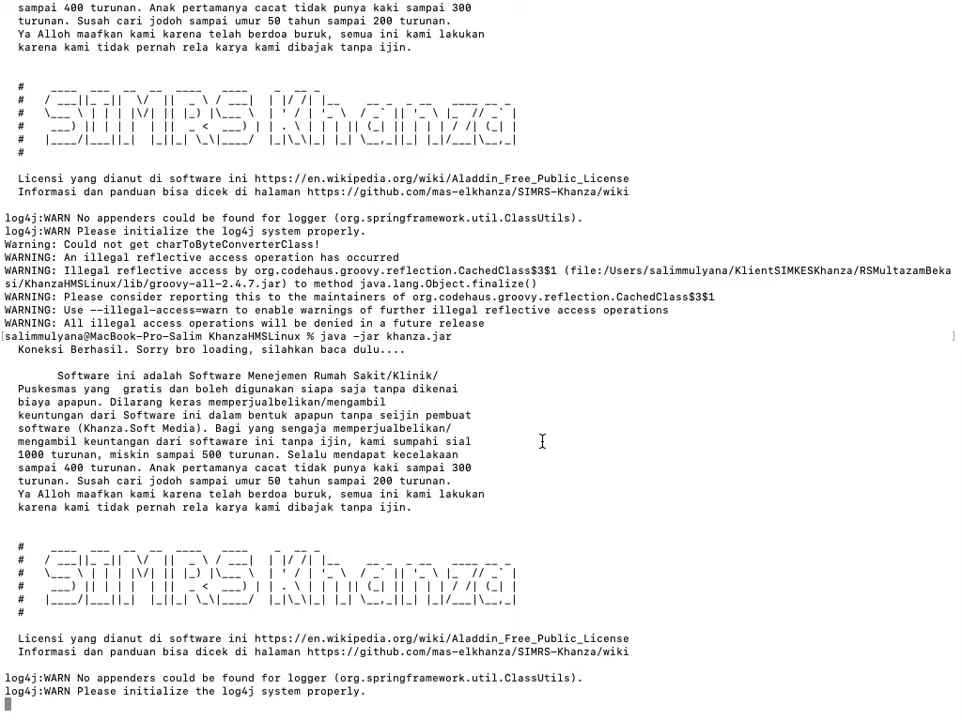
key("ctrl+Right")
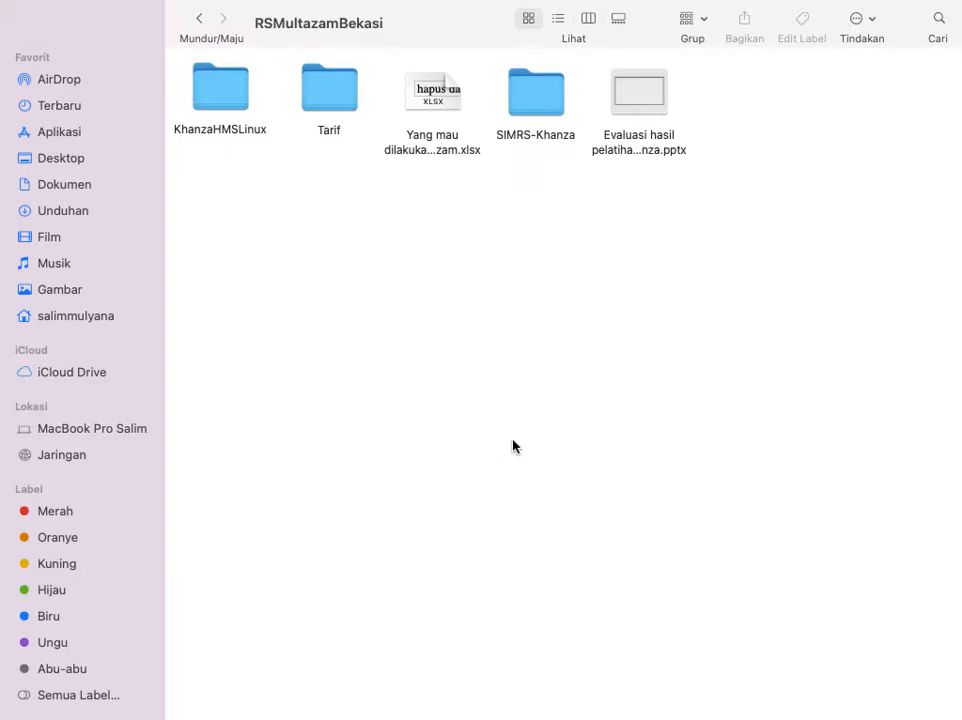
key("ctrl+Up")
left_click(292, 625)
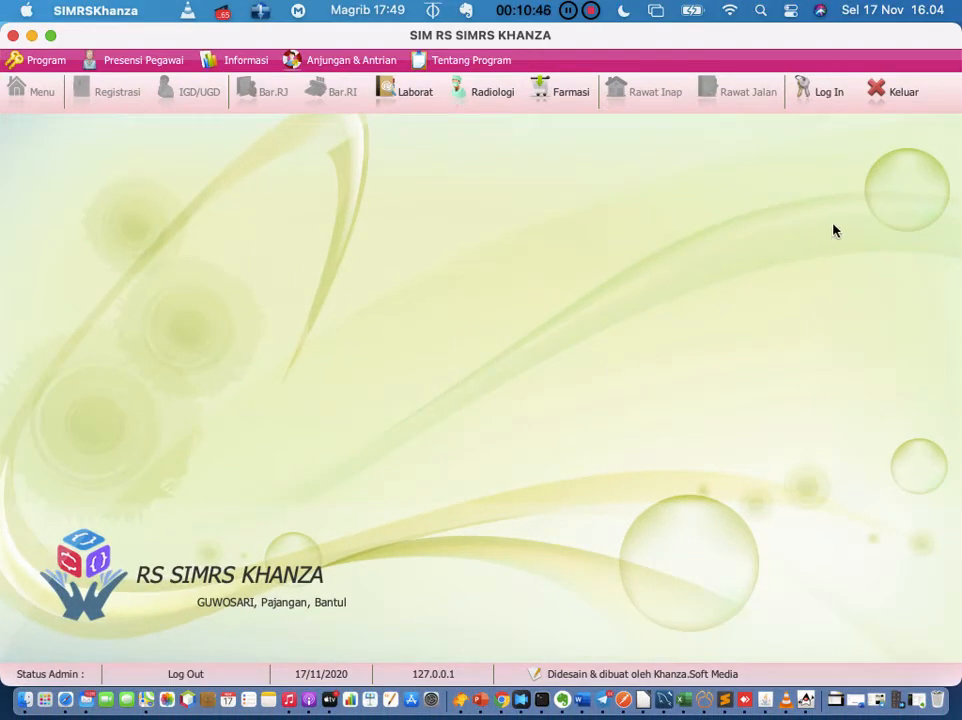
Step: Bring up the SIMRS Khanza login form with empty ID Admin and Password fields
left_click(815, 104)
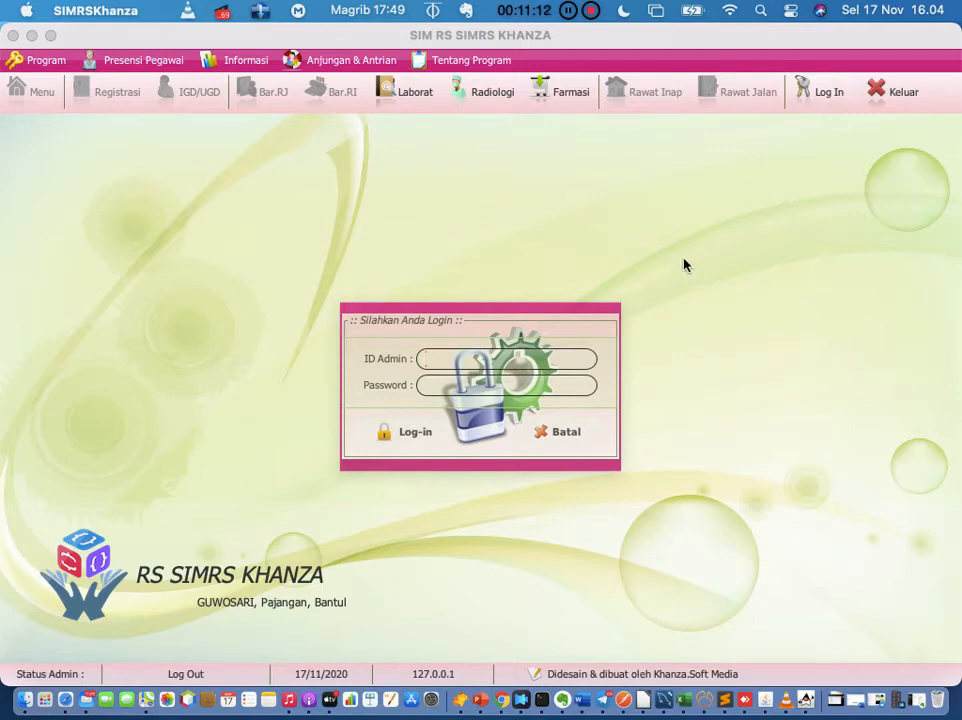
Step: In Word, make the two credential lines 28 pt and centred, then return to SIMRS Khanza's login form
left_click(583, 697)
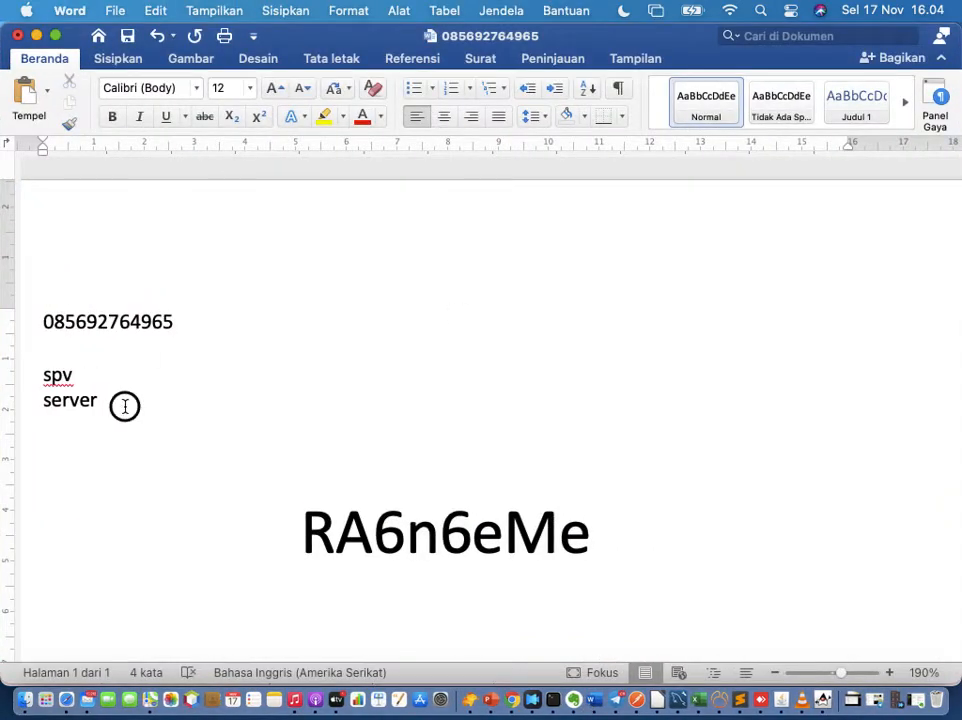
left_click_drag(125, 402, 47, 385)
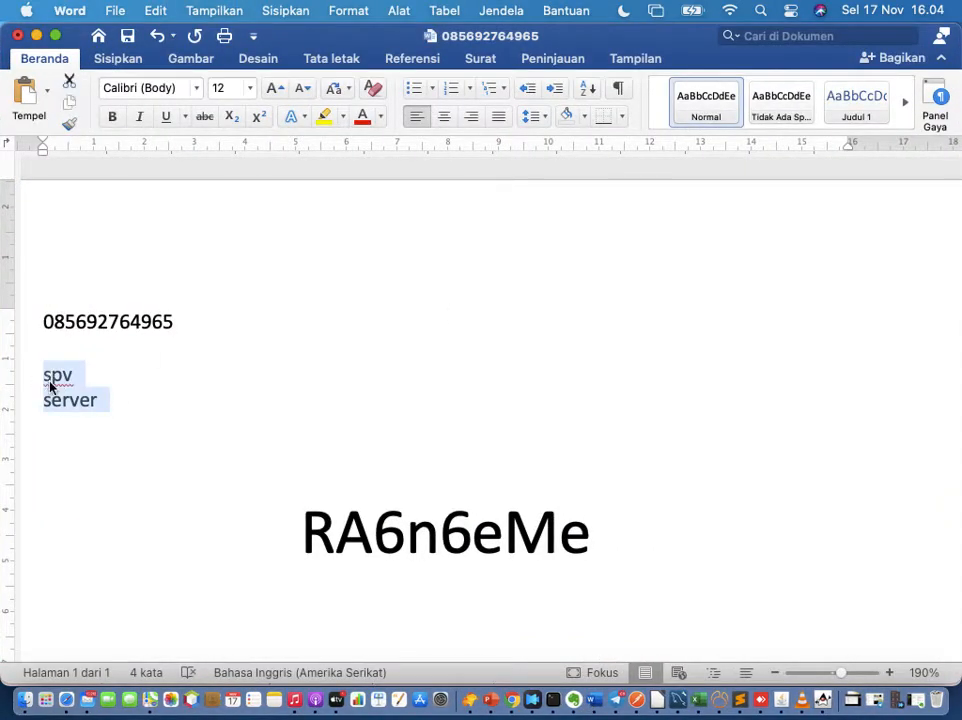
left_click(250, 92)
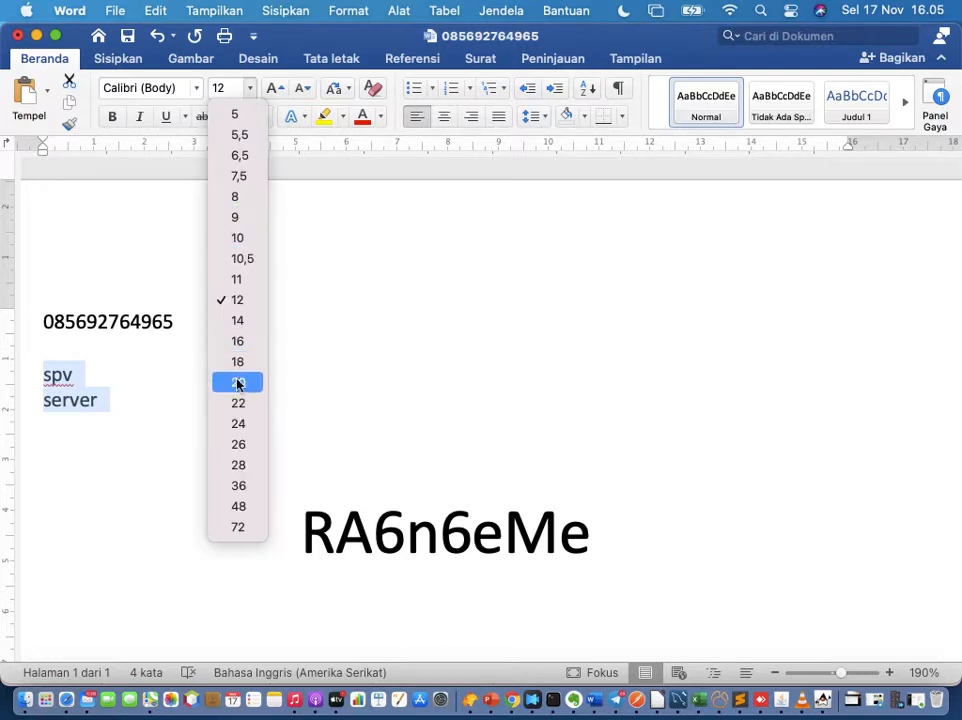
left_click(238, 466)
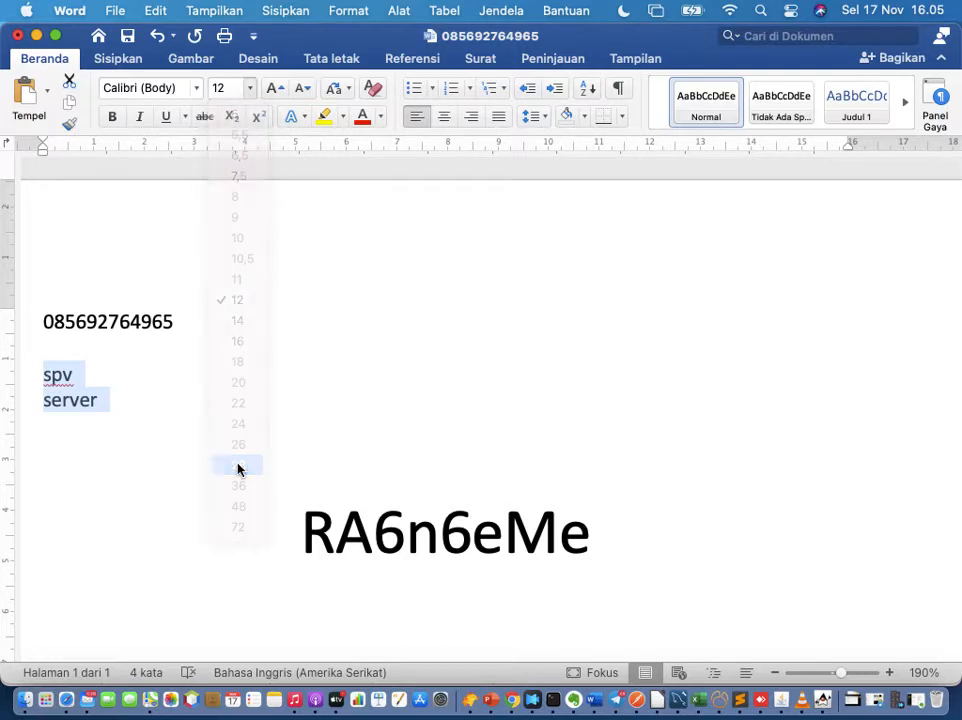
left_click(449, 117)
left_click(554, 479)
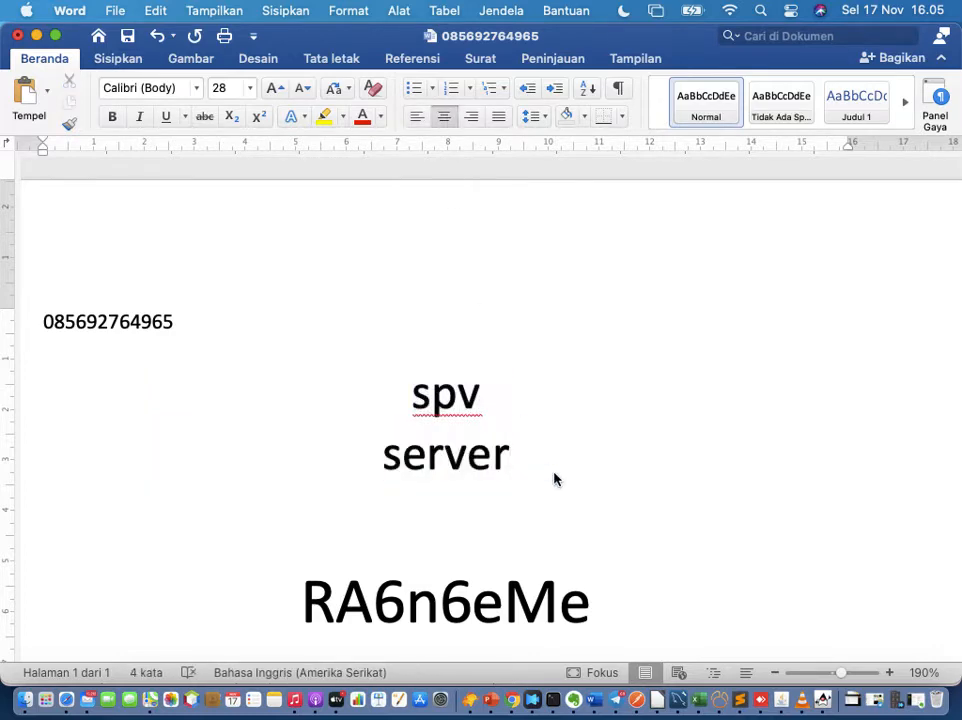
left_click(823, 704)
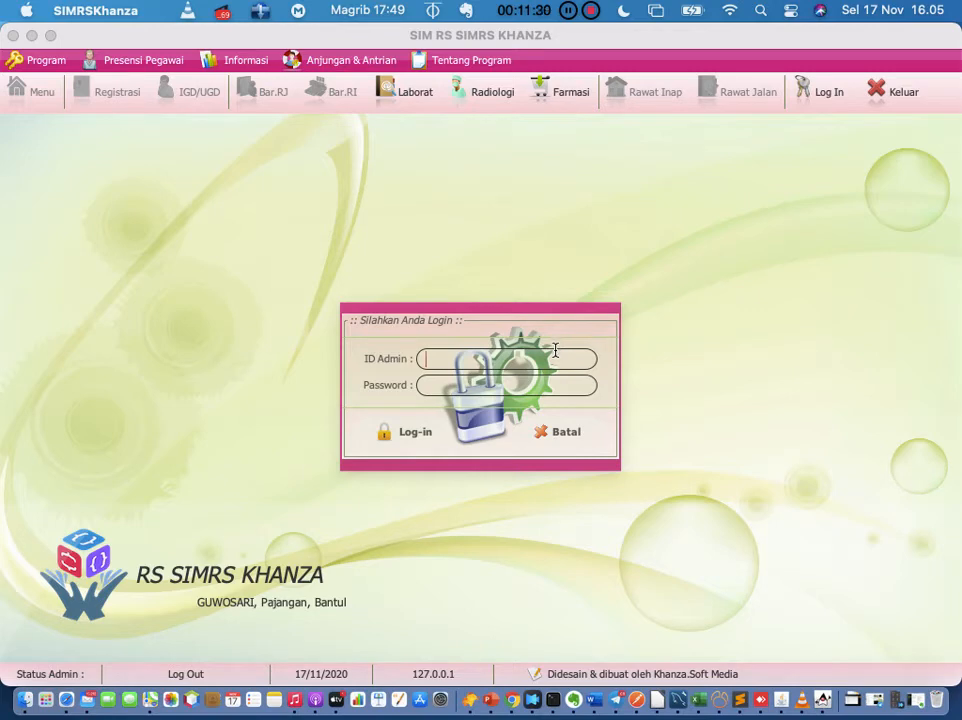
Step: Log in as administrator with the admin ID and password checked from the reference document
type("spv")
left_click(596, 700)
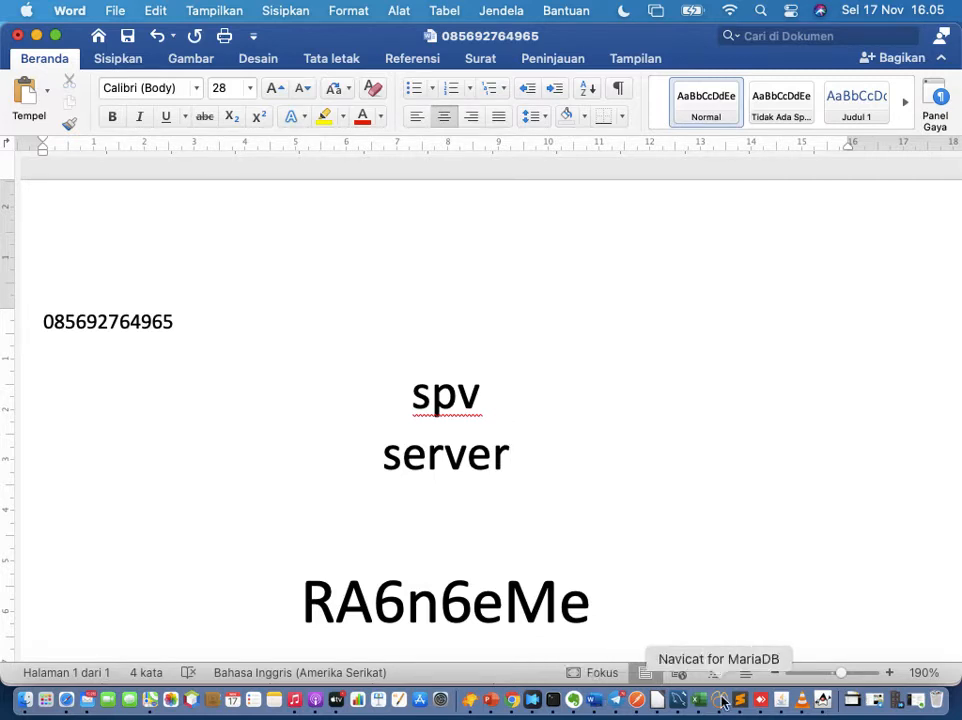
left_click(820, 699)
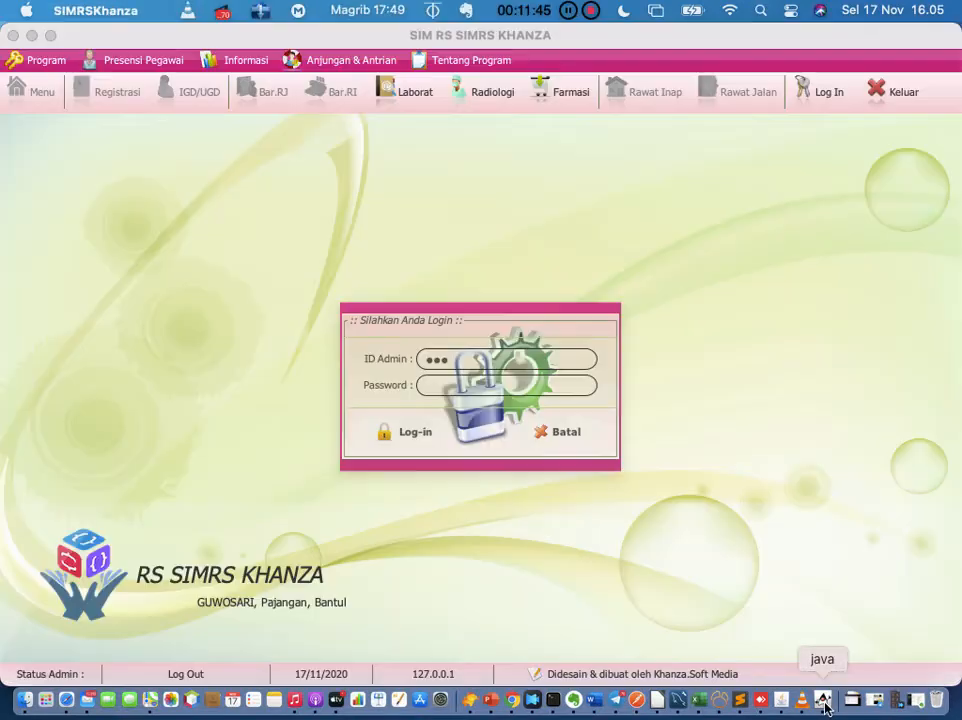
left_click(557, 387)
type("server")
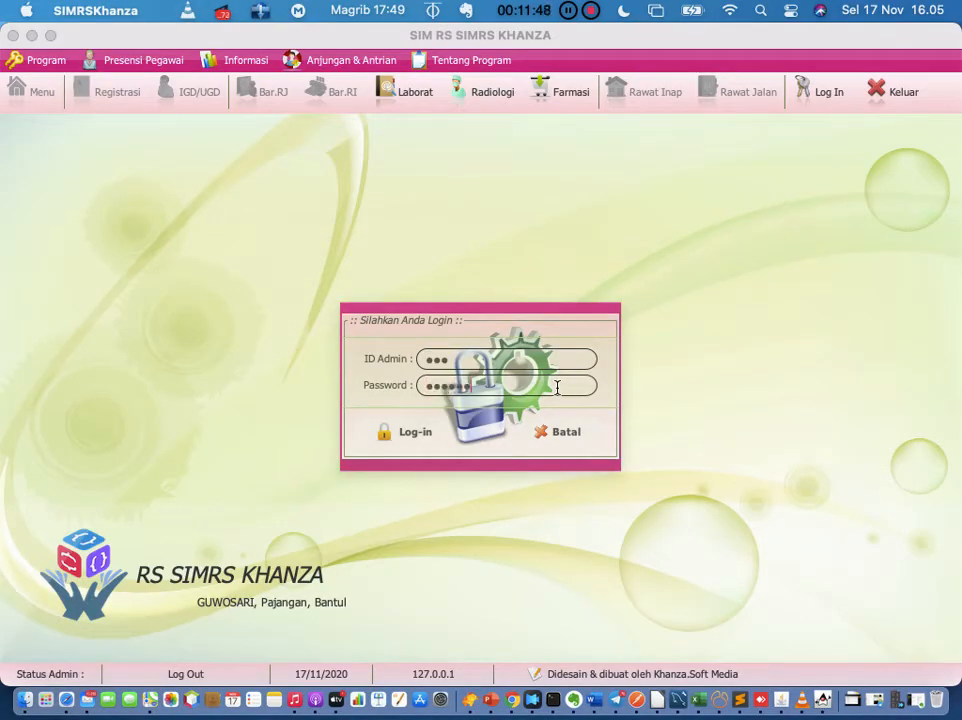
left_click(407, 437)
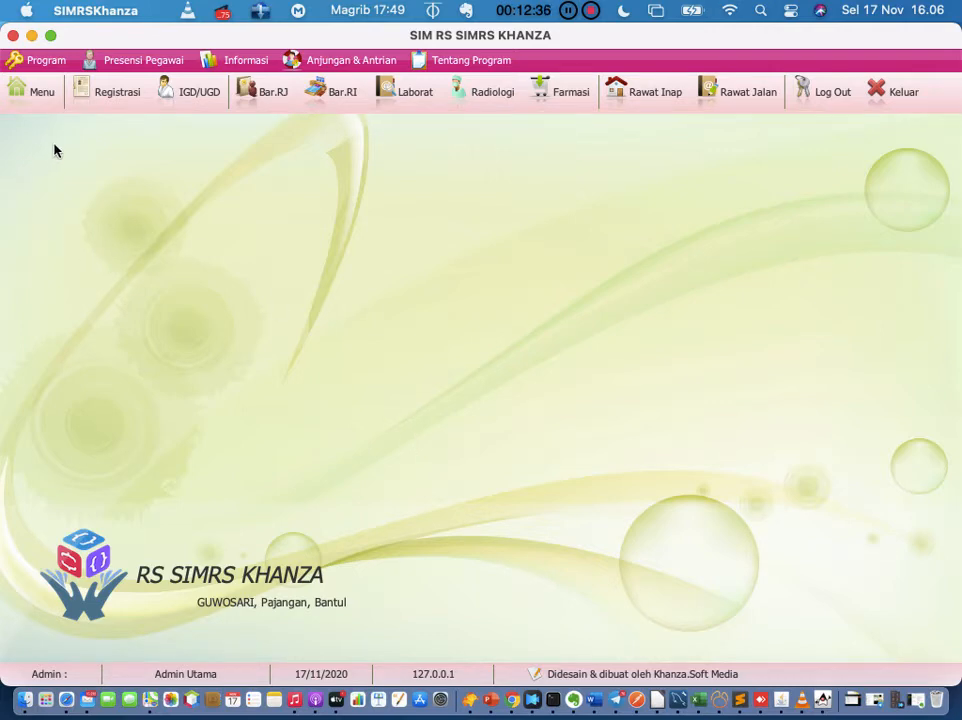
Step: Search the main menu for 'permintaan' to list modules like Permintaan Lab and Permintaan Radiologi
left_click(46, 101)
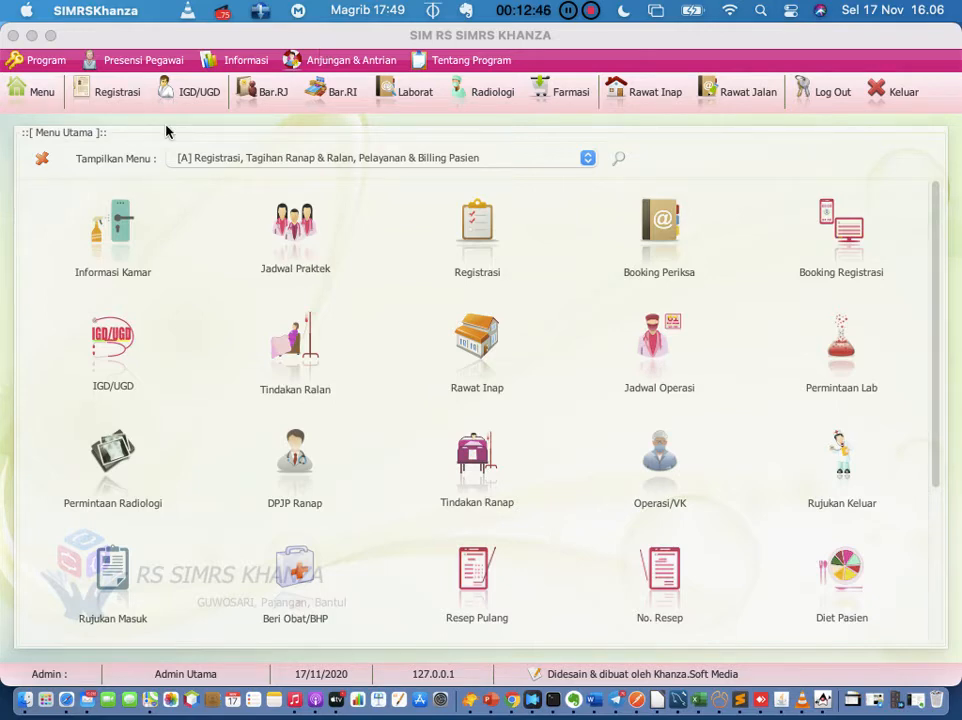
left_click(587, 157)
scroll(549, 212, "down", 4)
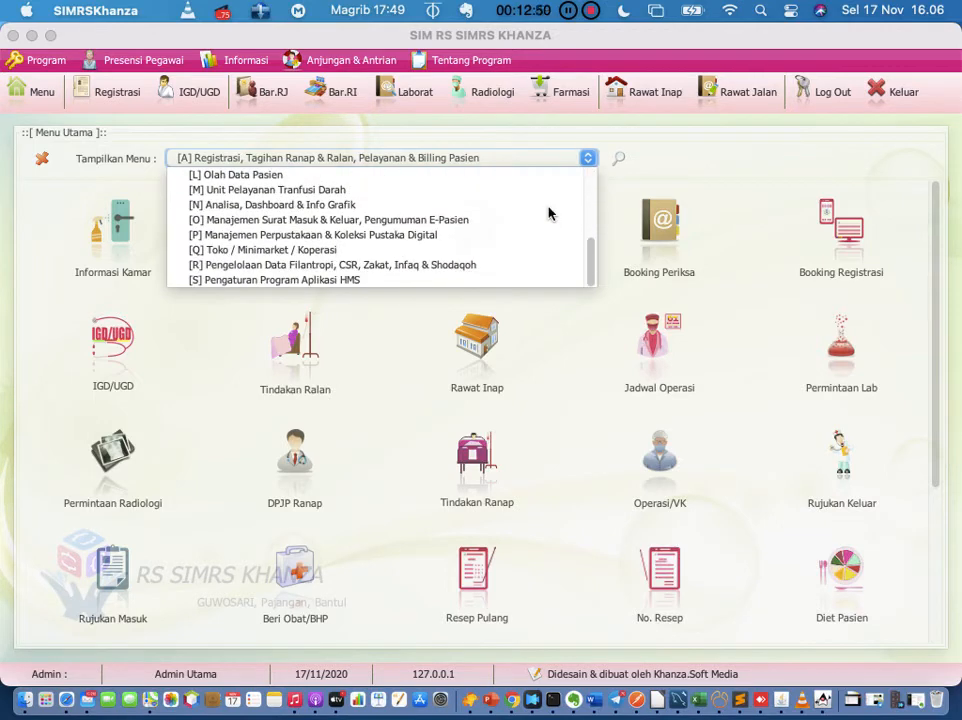
scroll(549, 212, "up", 4)
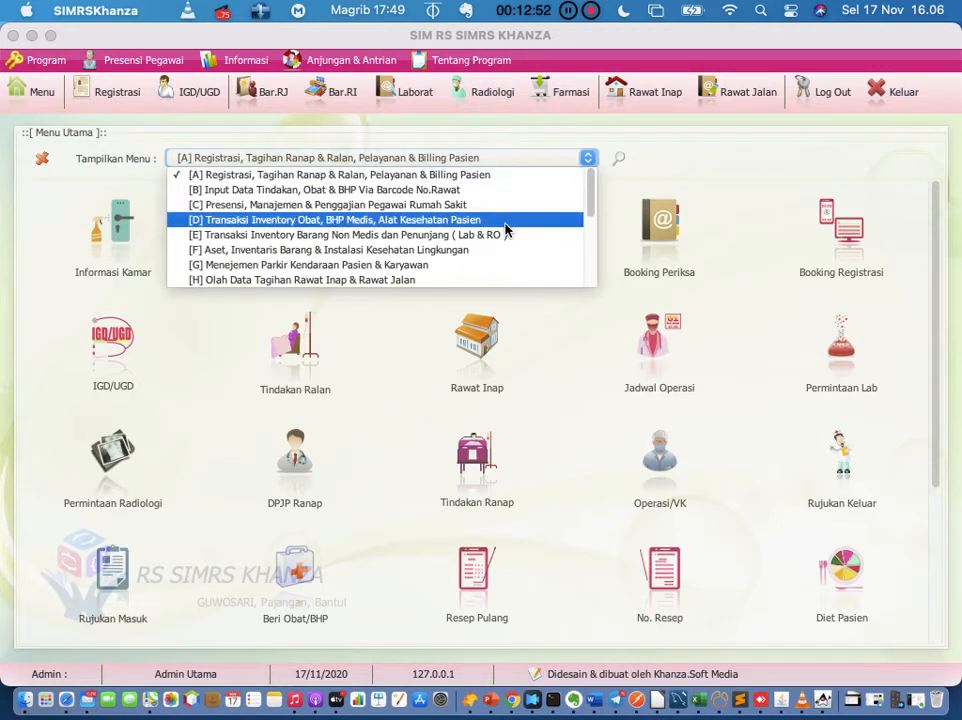
left_click(530, 219)
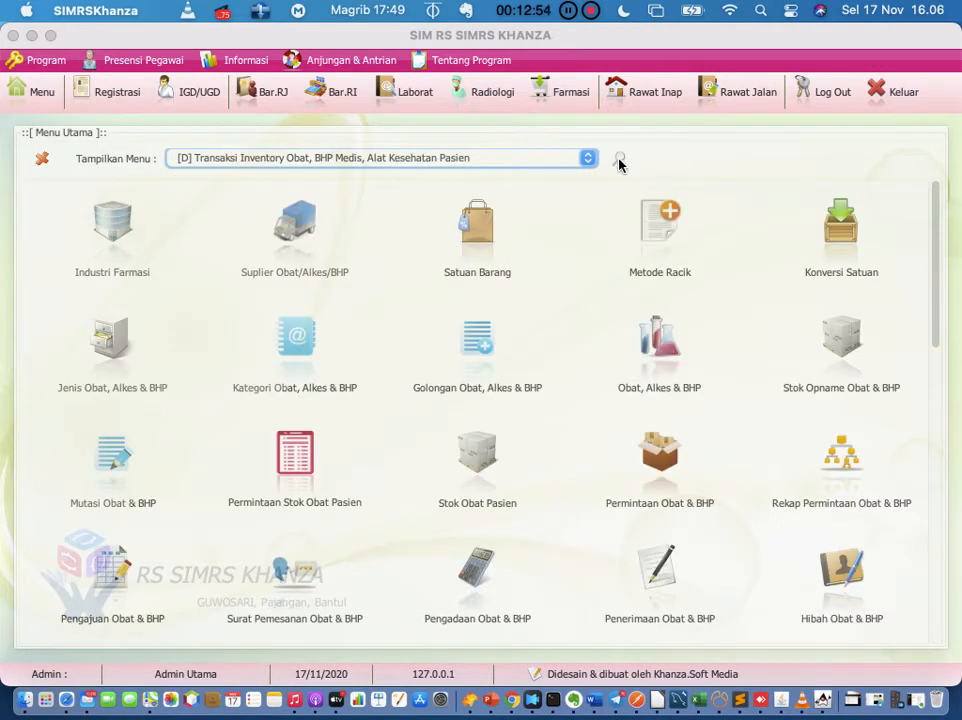
left_click(619, 160)
left_click(619, 160)
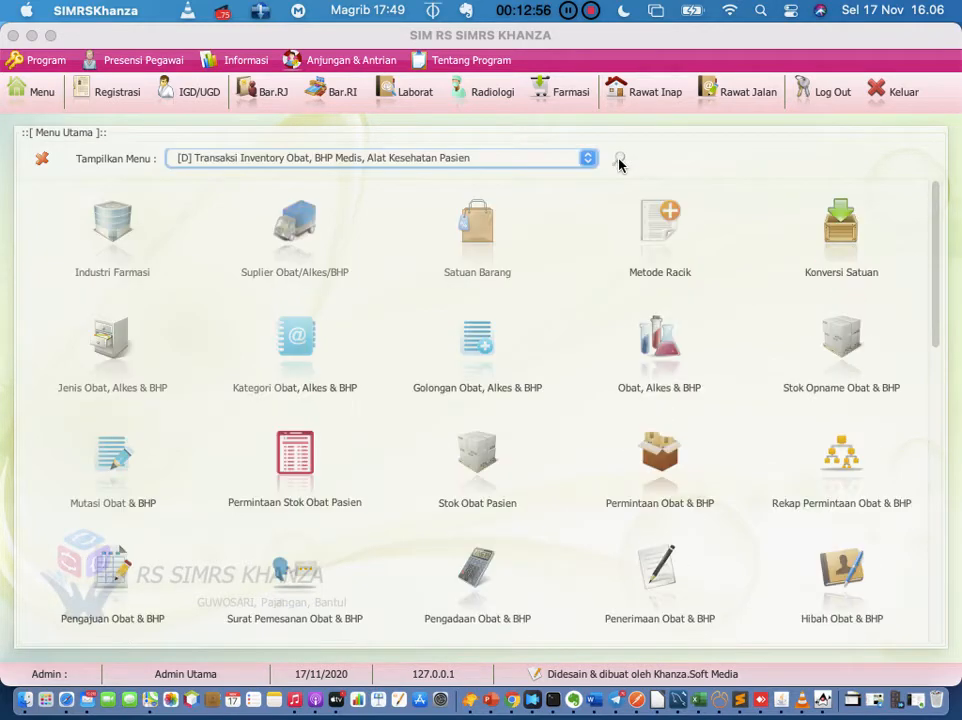
left_click(619, 160)
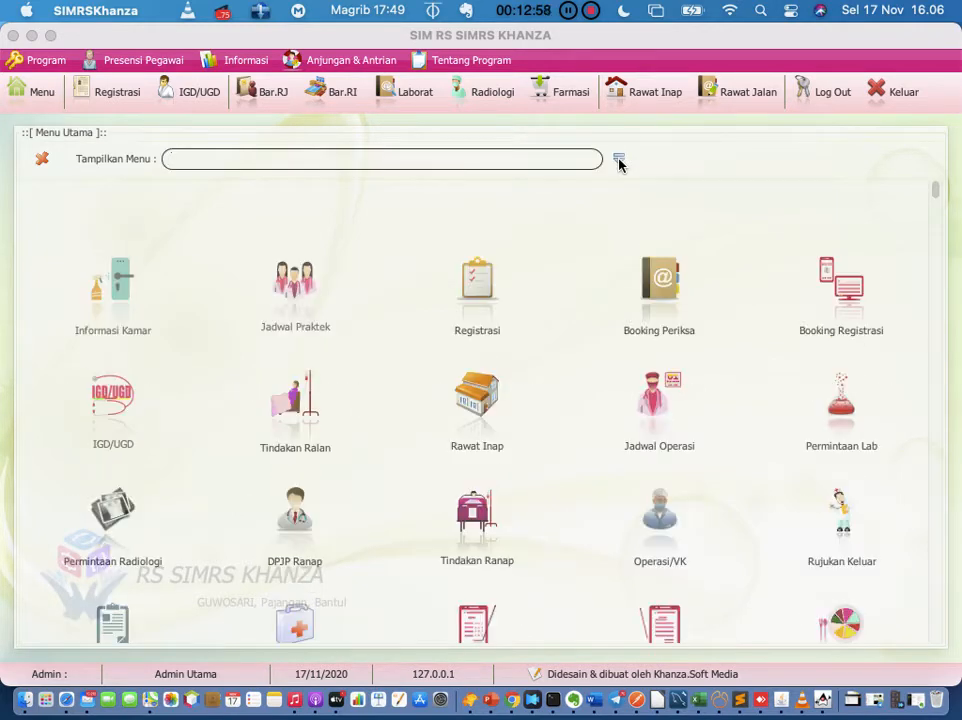
left_click(619, 160)
left_click(619, 160)
type("permintaan")
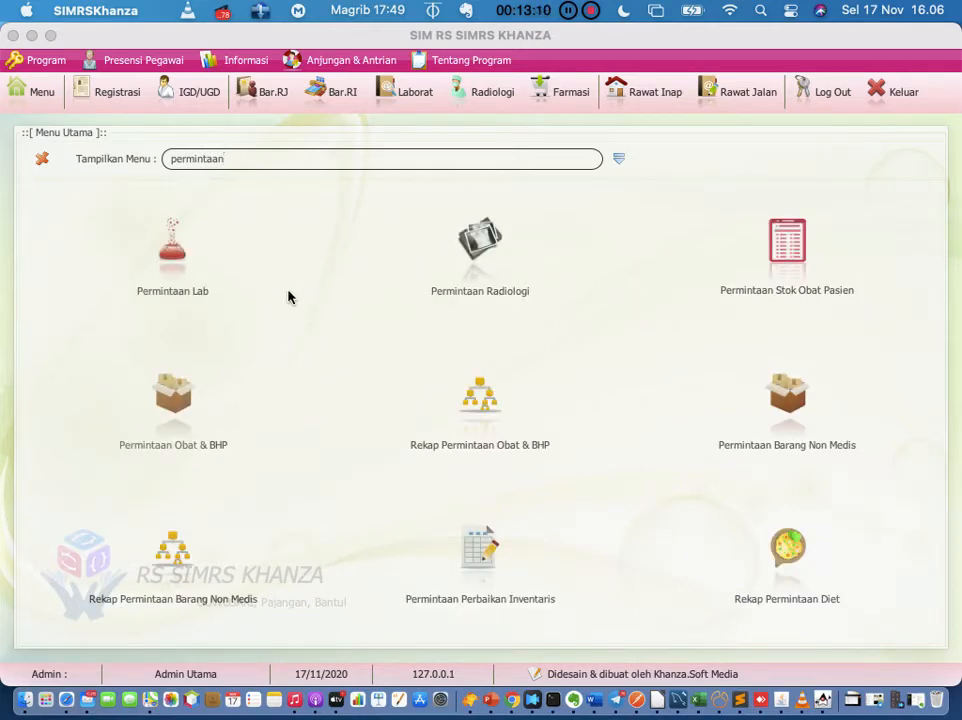
Step: Open Permintaan Lab and select the patient's Hematologi Darah Rutin (CITO) request
left_click(170, 250)
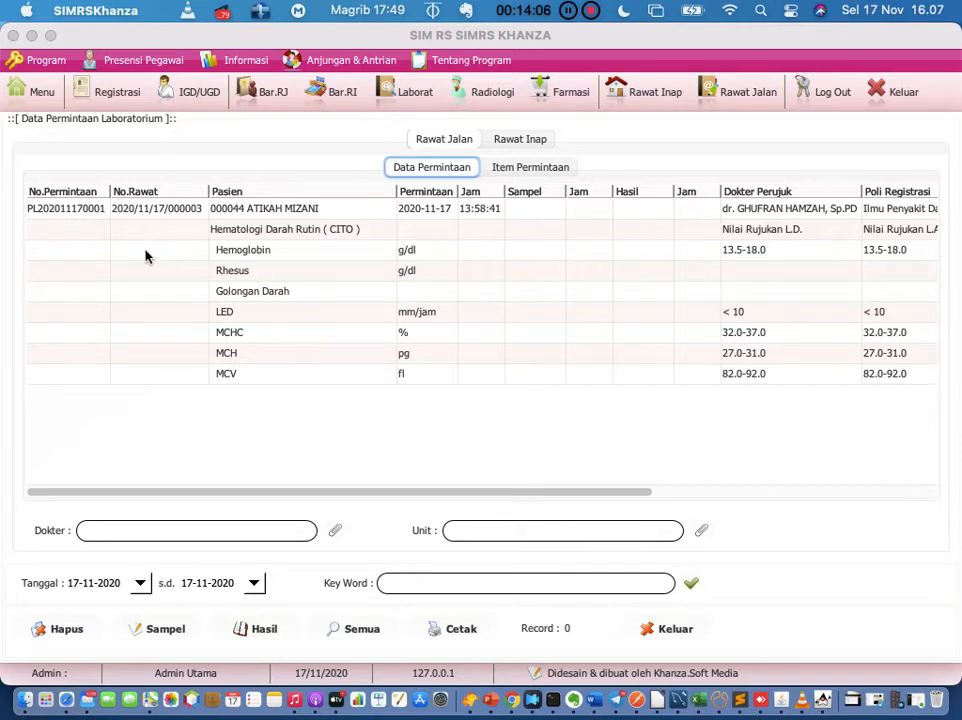
left_click(87, 212)
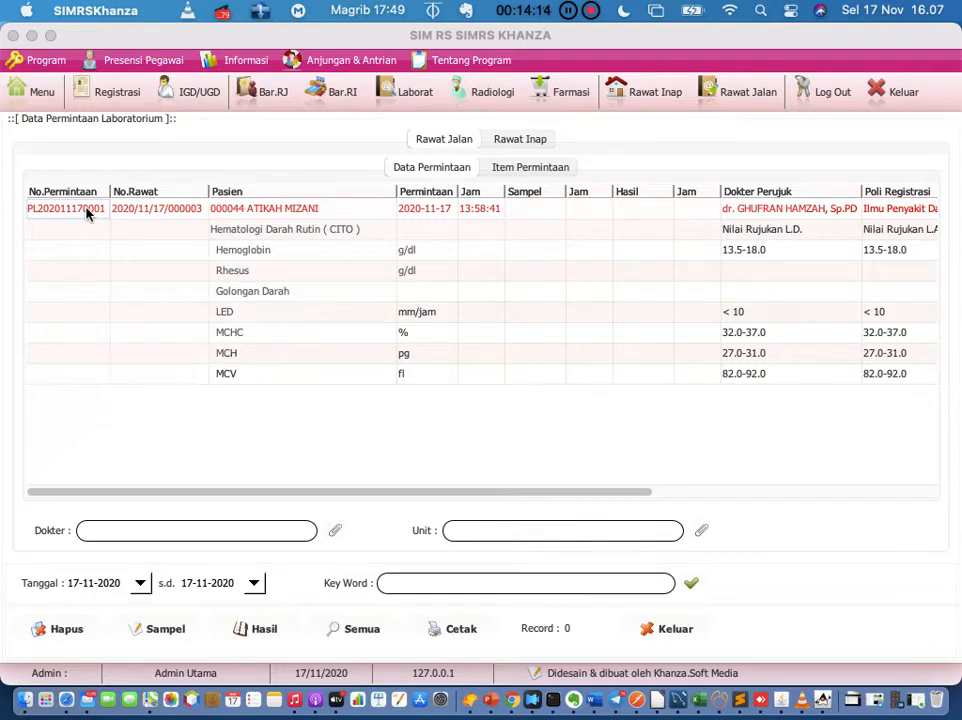
left_click(165, 630)
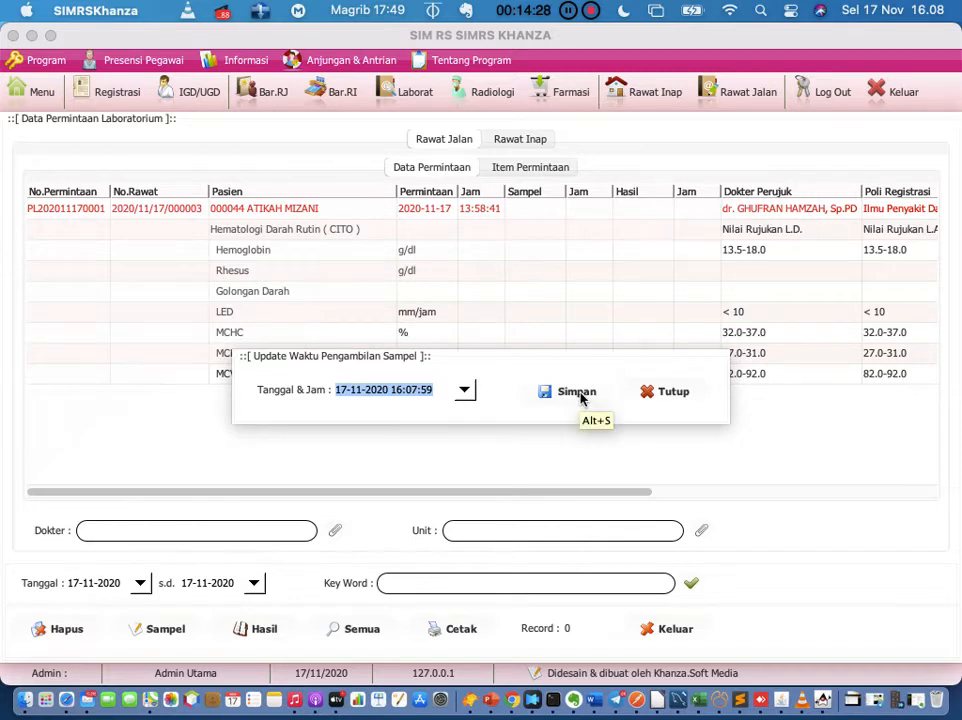
left_click(659, 394)
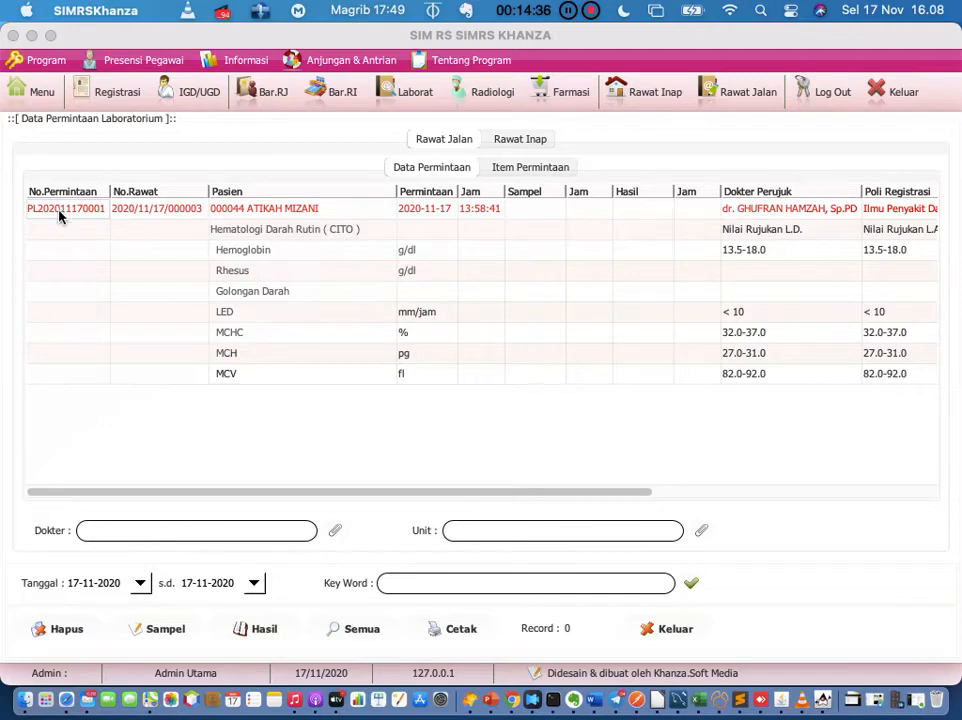
left_click(158, 630)
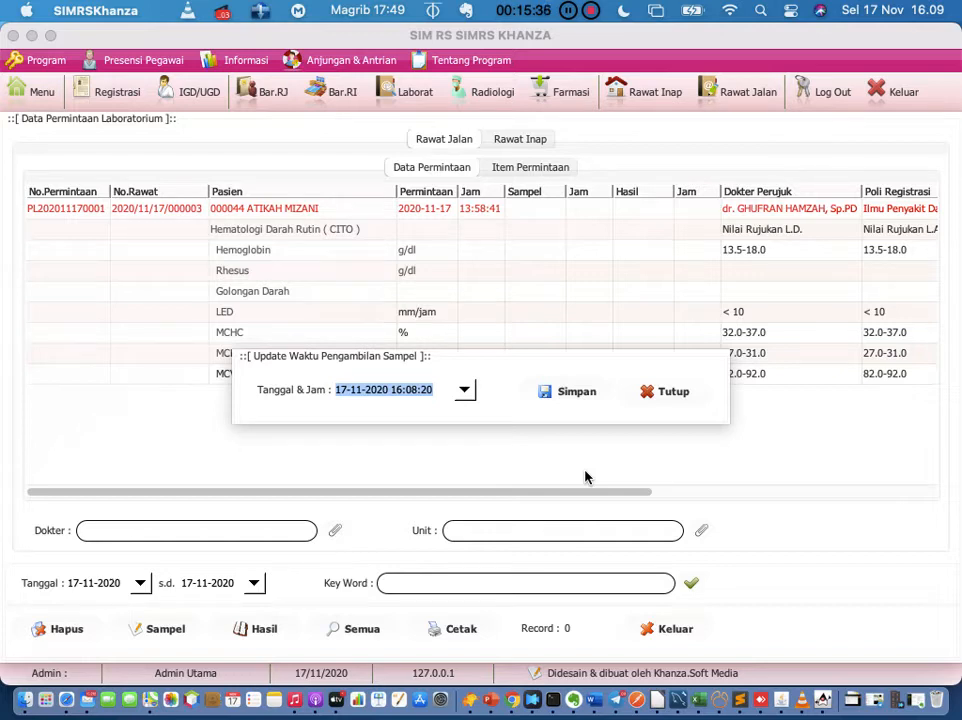
left_click(658, 395)
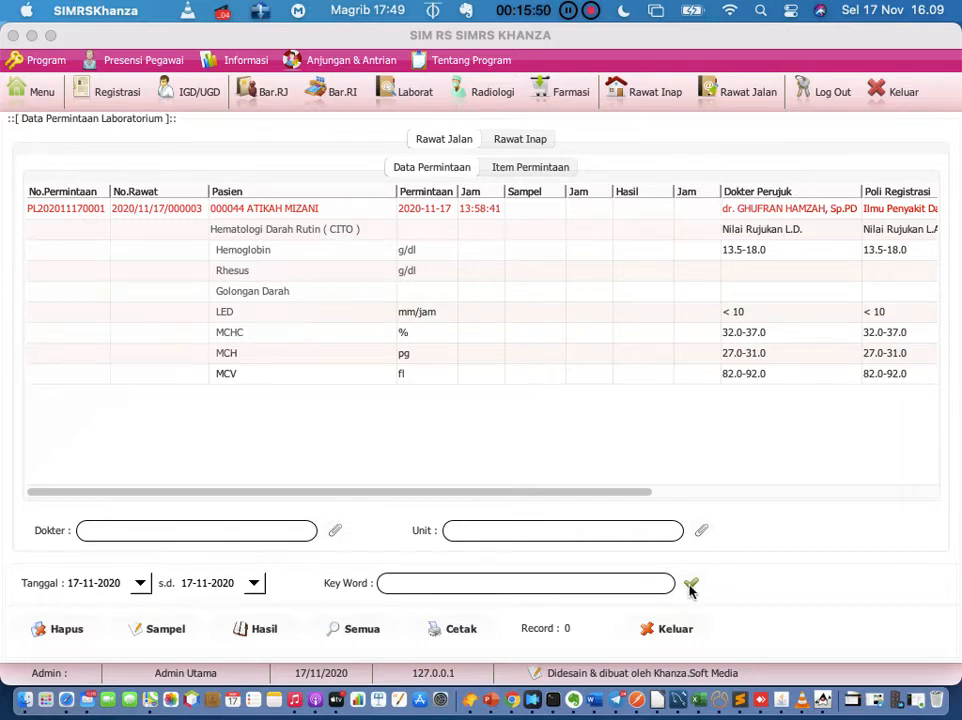
left_click(690, 587)
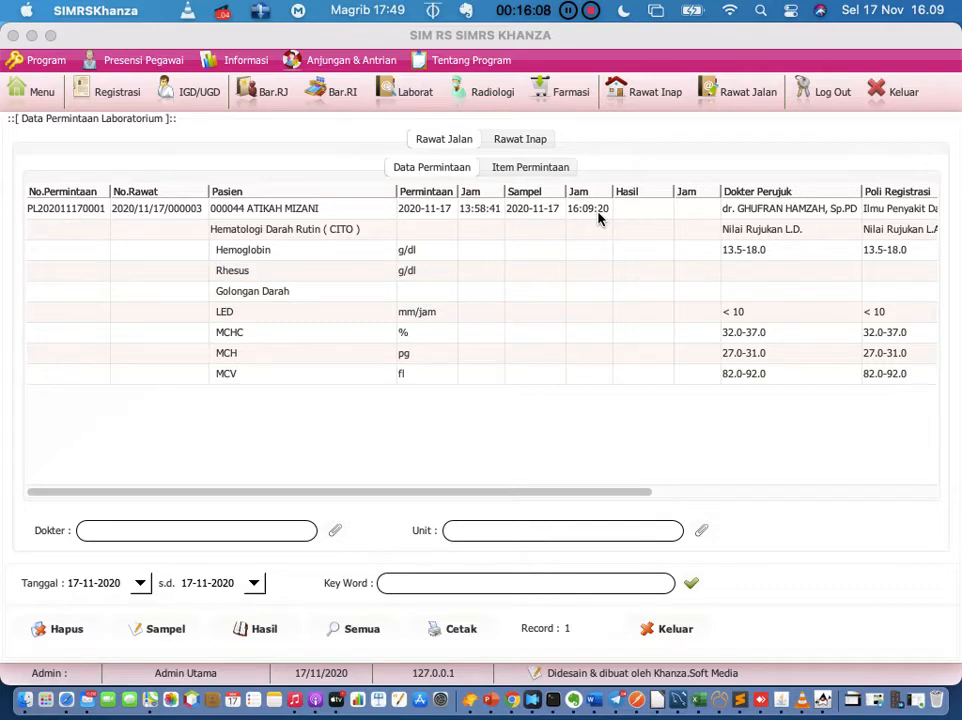
left_click(90, 211)
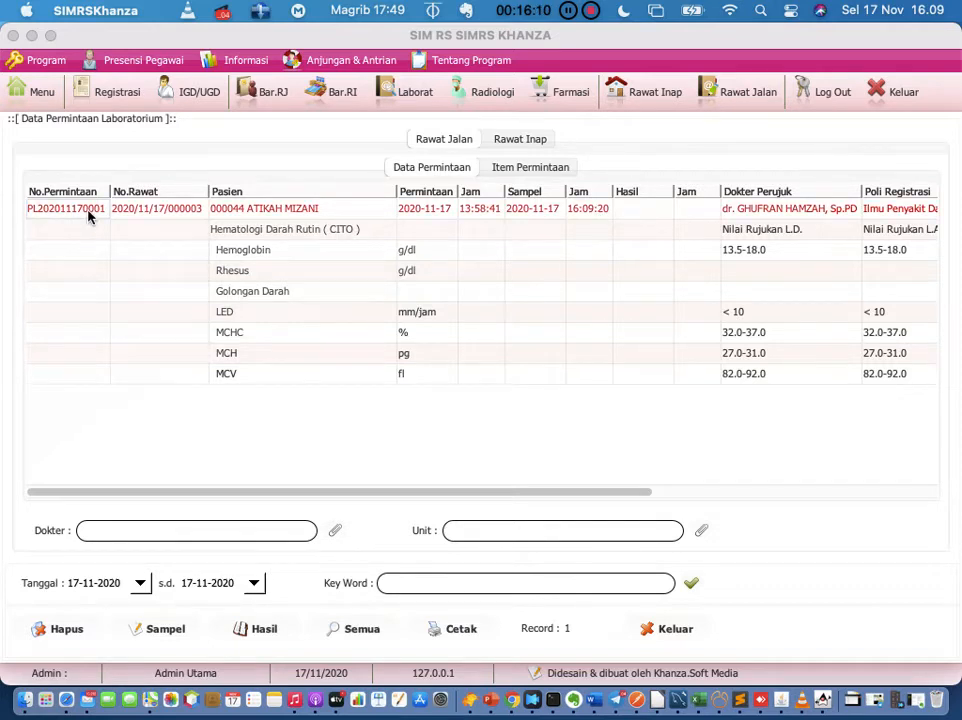
Step: Enter results Hemoglobin 12.5, Rhesus +, Golongan Darah AB and LED 8
left_click(266, 632)
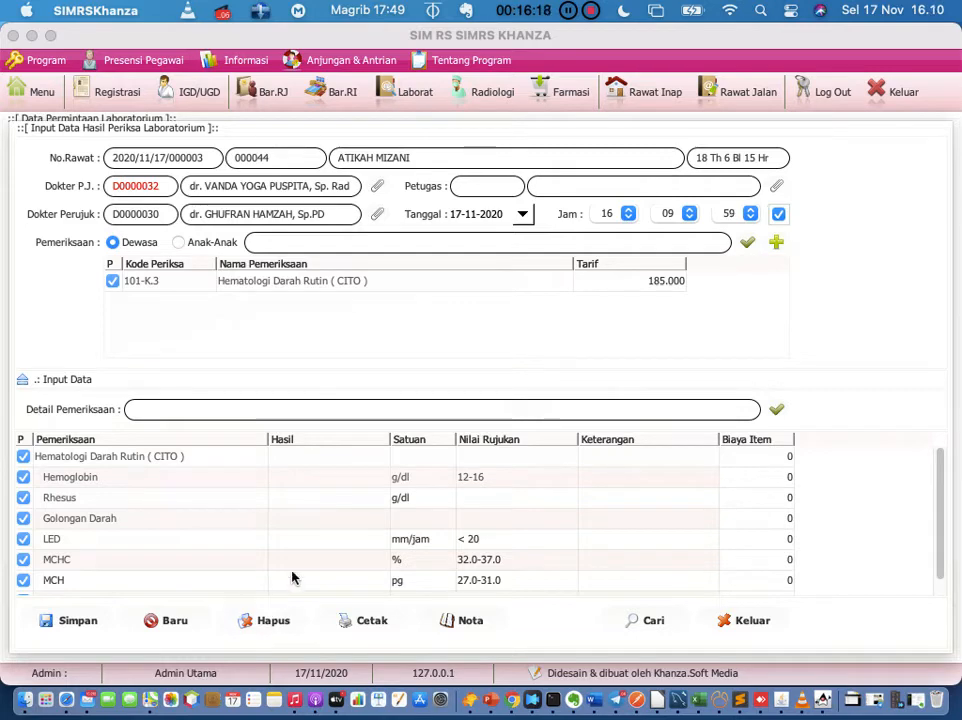
double_click(339, 477)
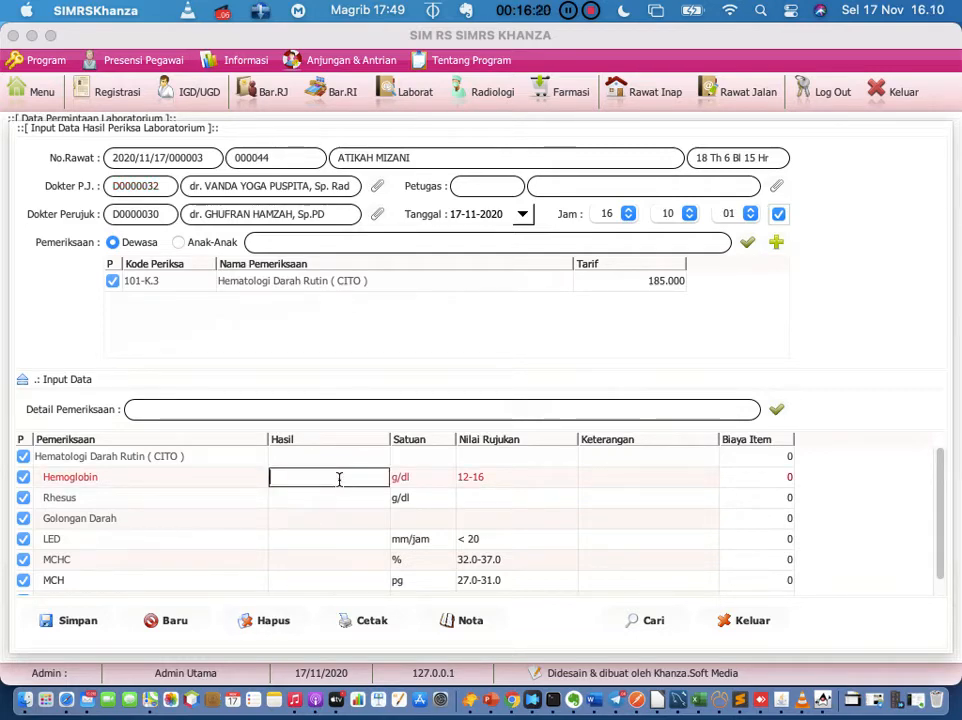
type("12.5")
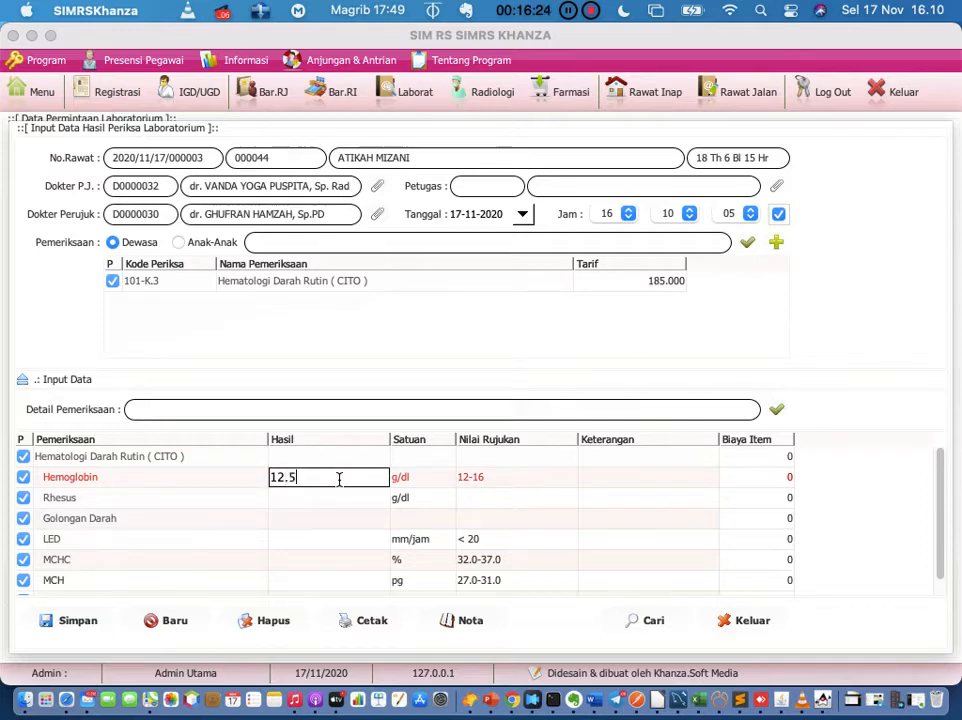
key("Return")
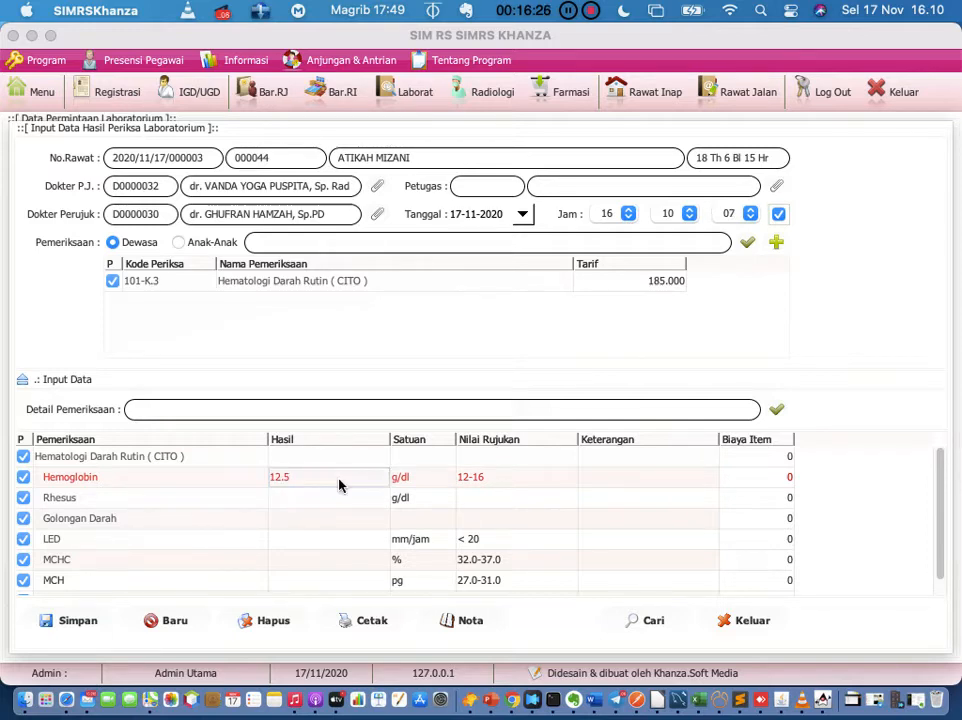
left_click(331, 501)
double_click(331, 501)
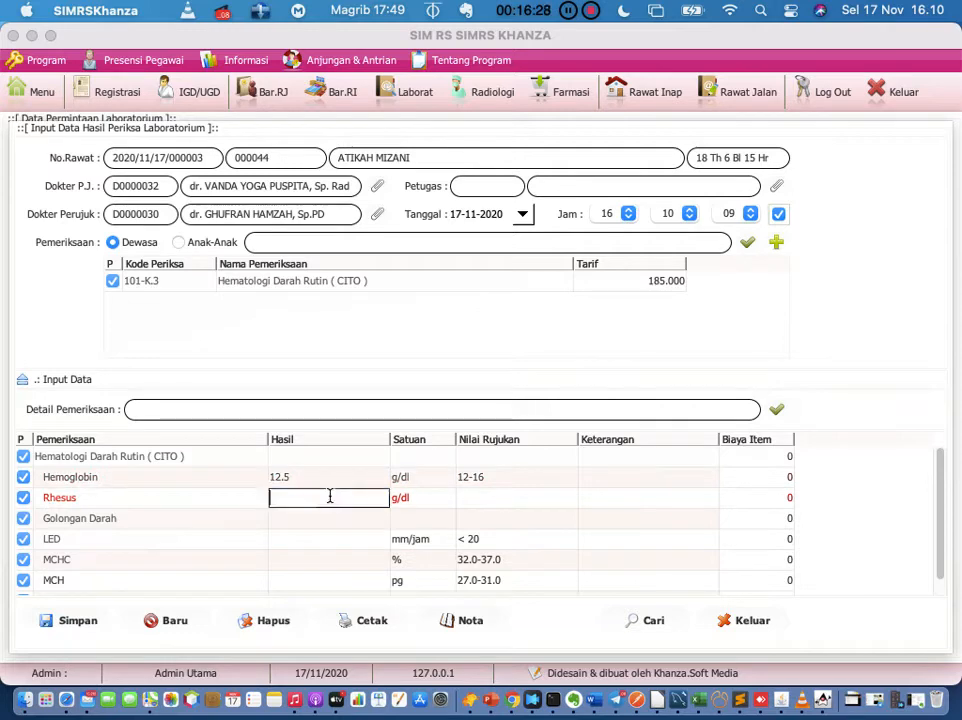
type("+")
double_click(327, 519)
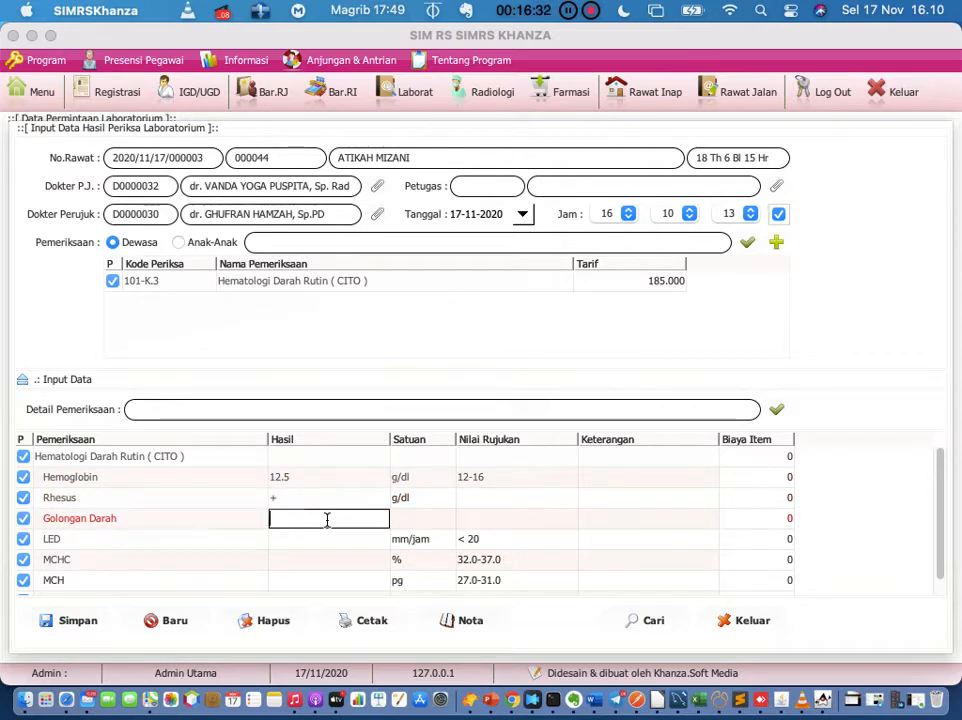
type("AB")
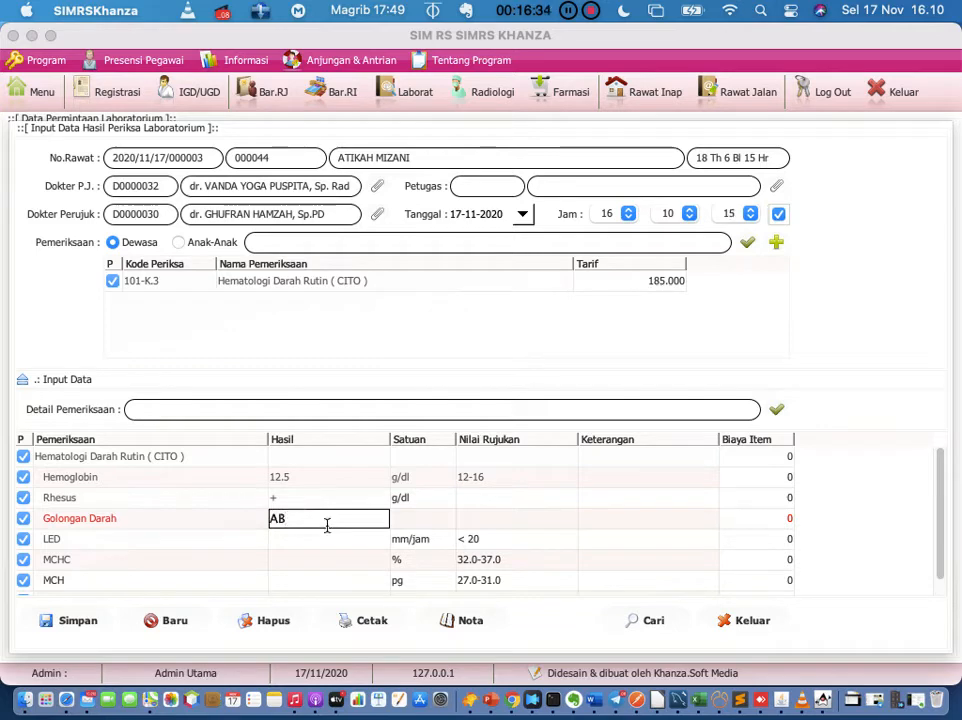
double_click(326, 539)
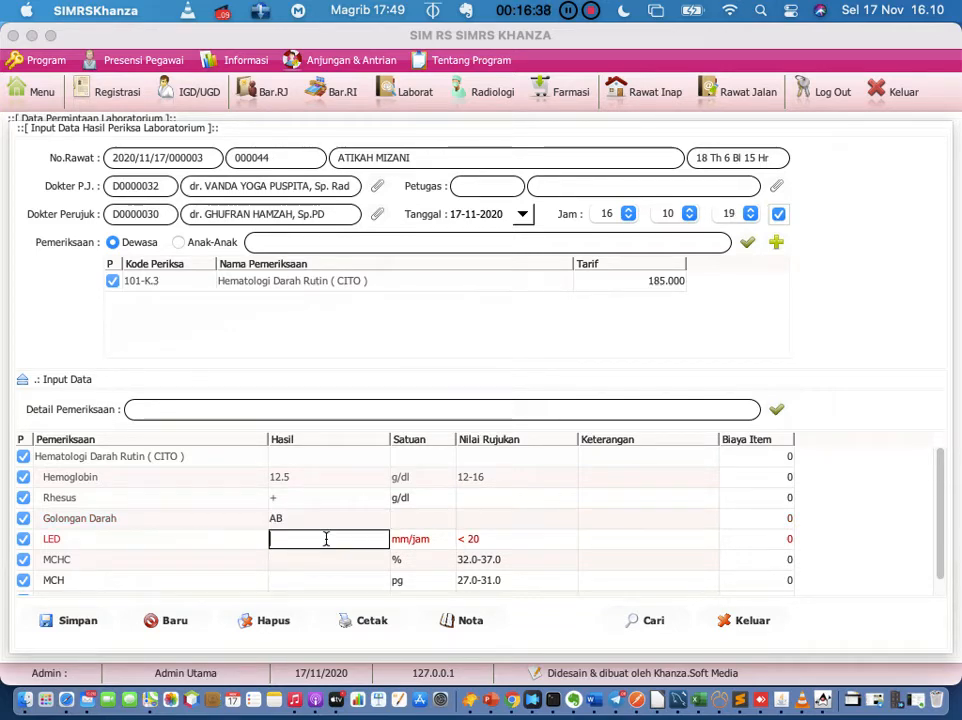
type("8")
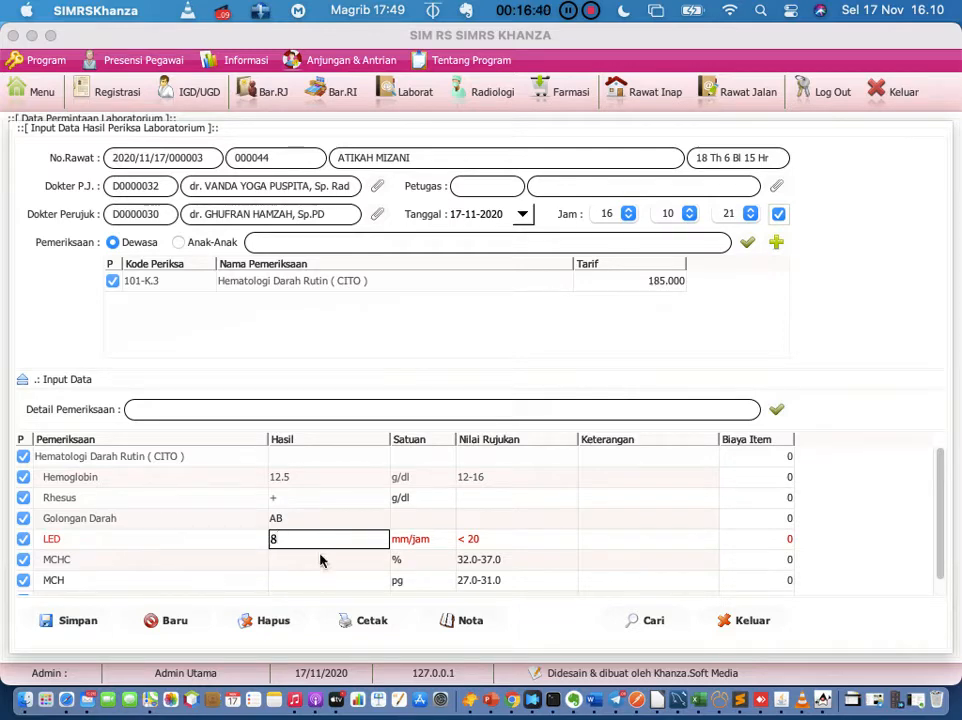
Step: Enter results MCHC 36.2, MCH 31 and MCV 84
double_click(320, 556)
scroll(320, 562, "down", 1)
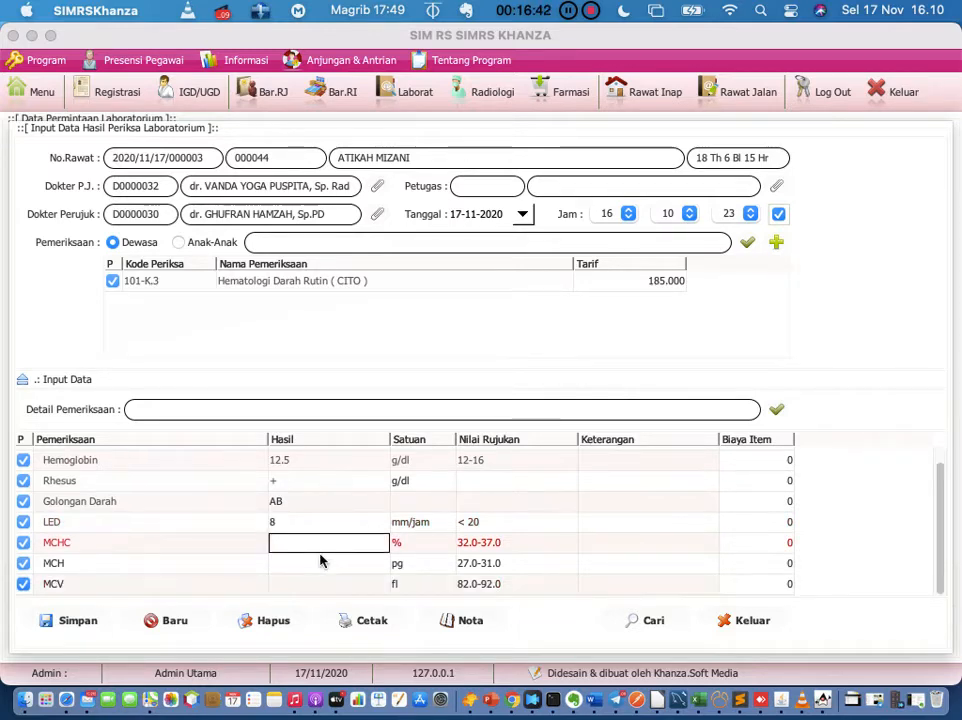
type("3")
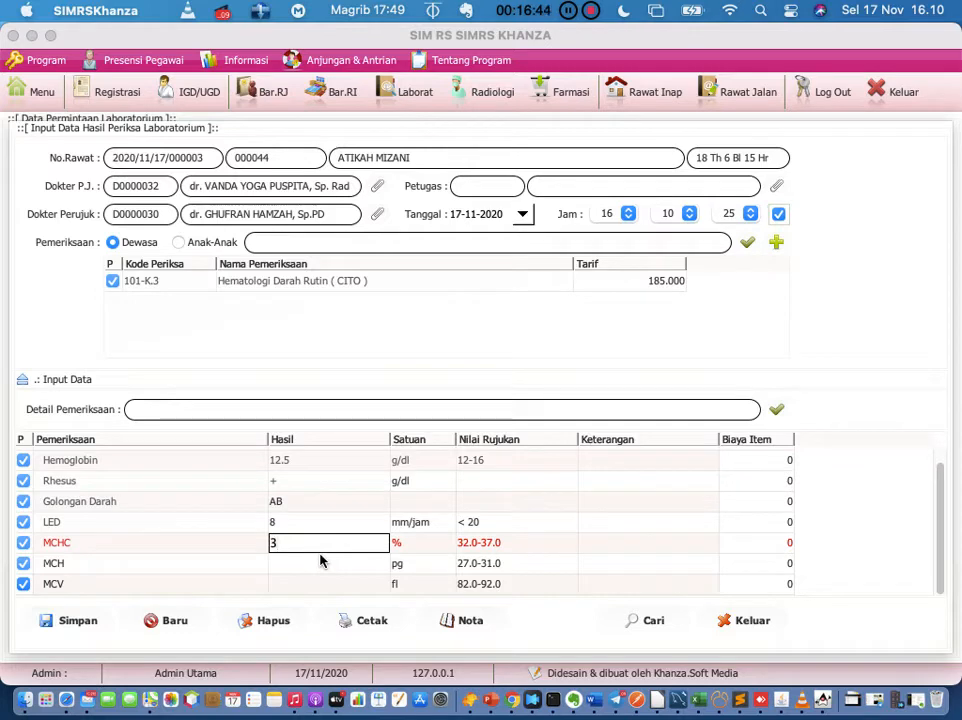
type("6.2")
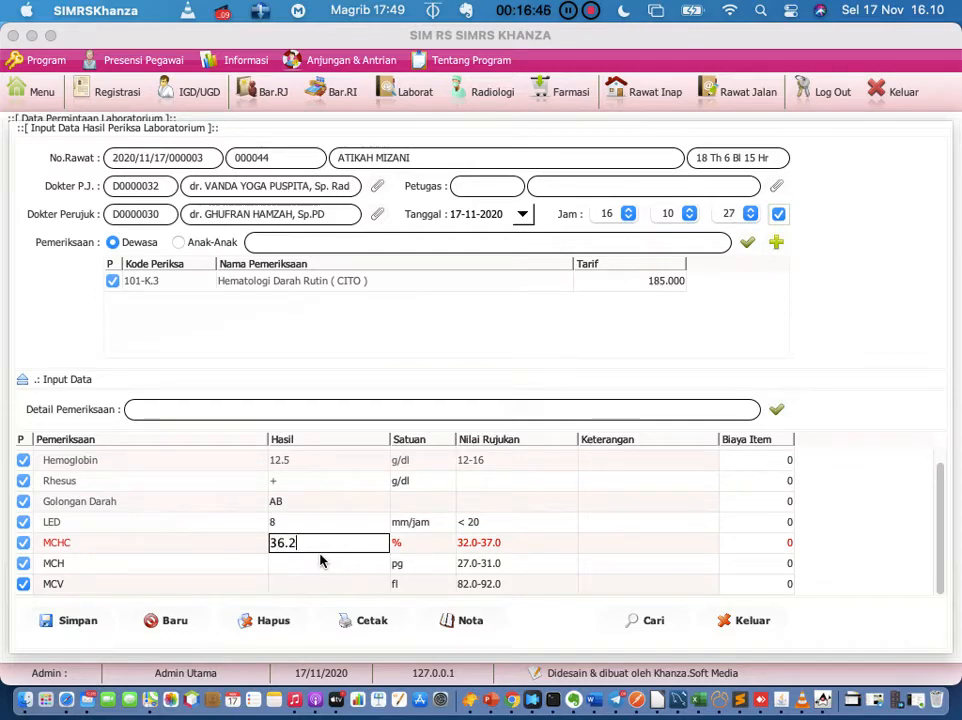
double_click(318, 563)
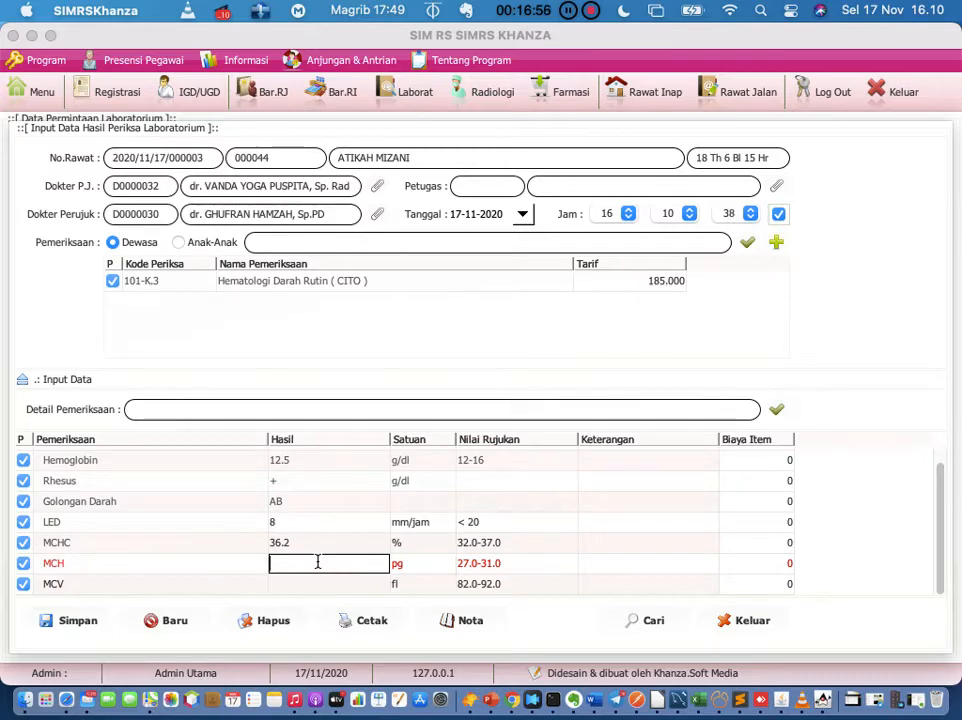
type("31")
key("BackSpace")
type("1")
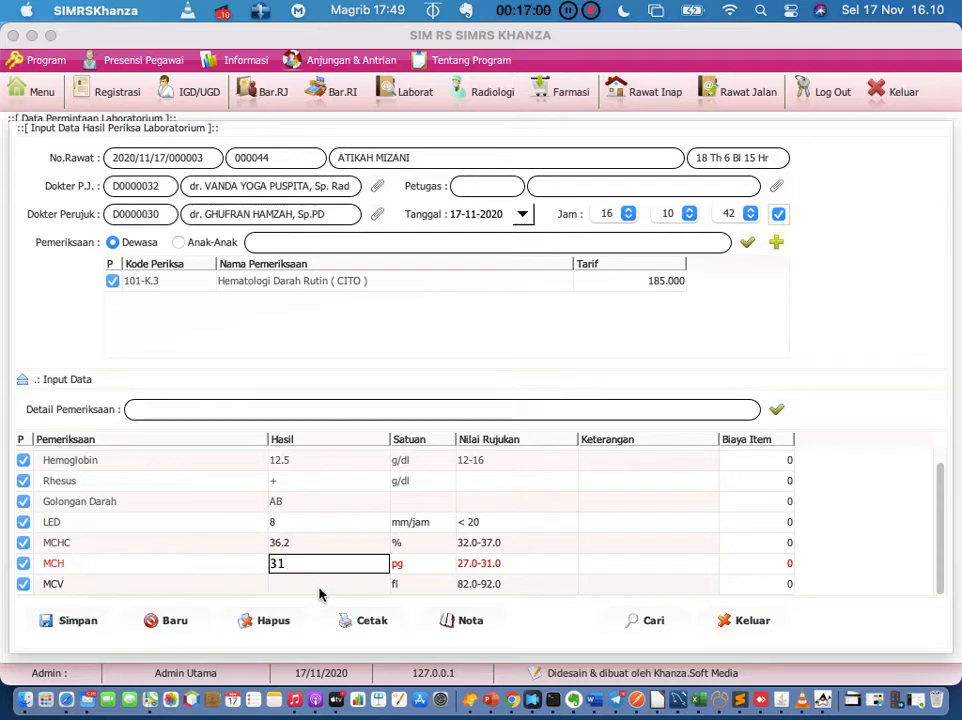
left_click(319, 588)
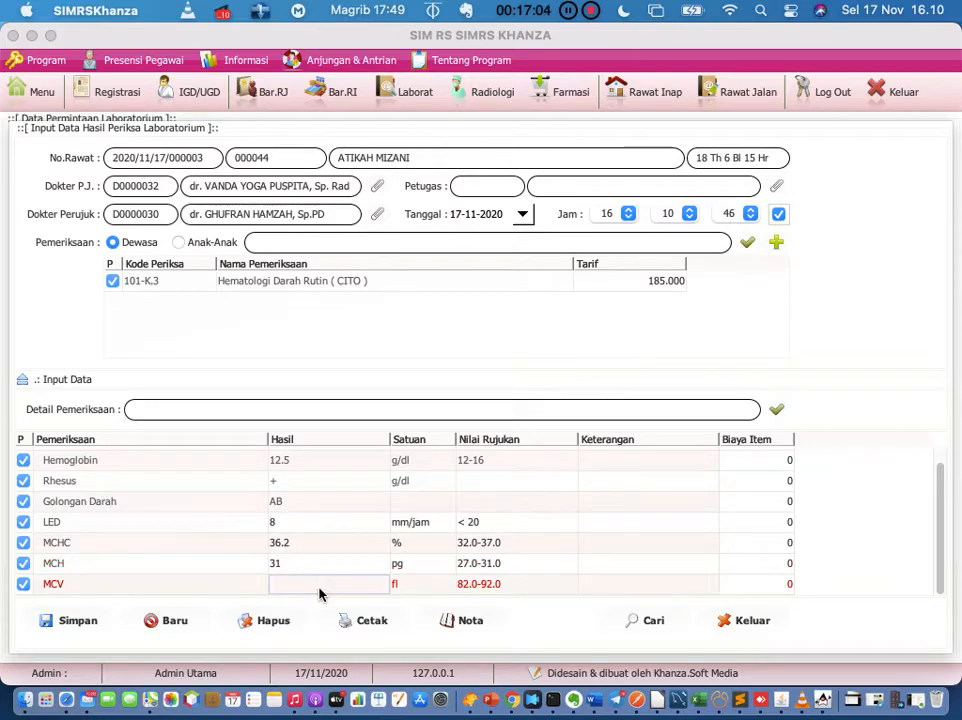
double_click(319, 588)
type("84")
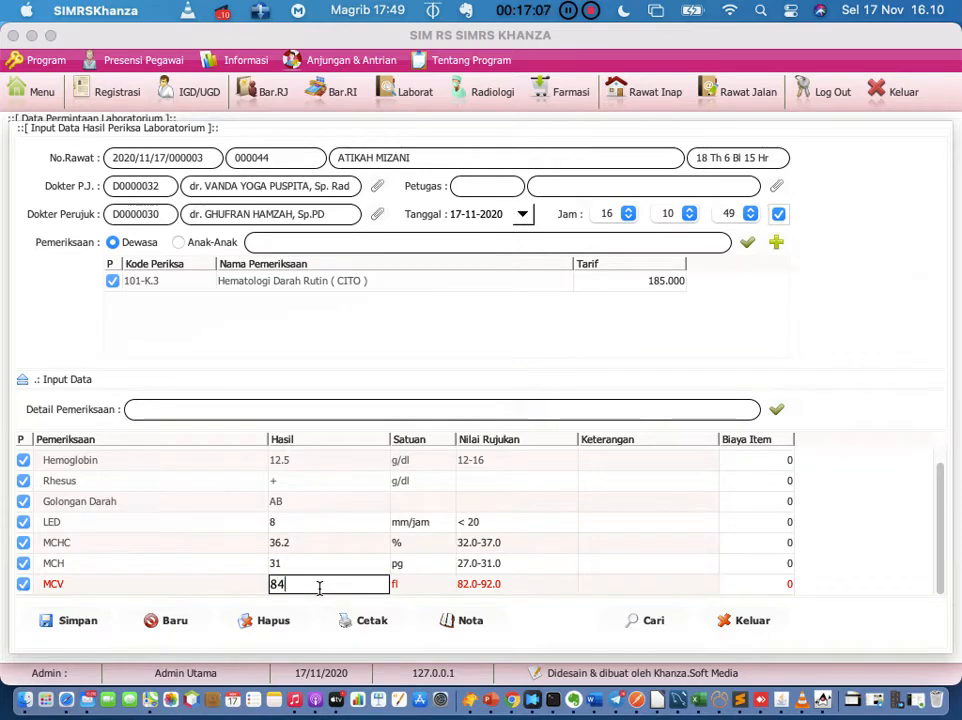
key("Return")
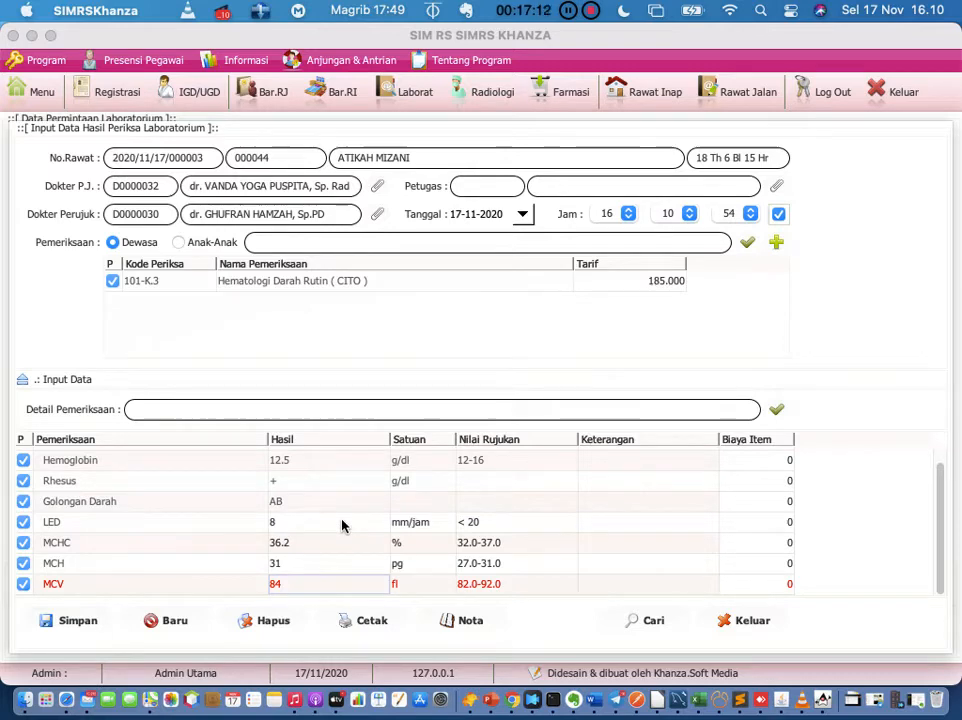
Step: After save warns the officer is empty, choose a lab officer from the Petugas lookup
left_click(71, 621)
left_click(605, 404)
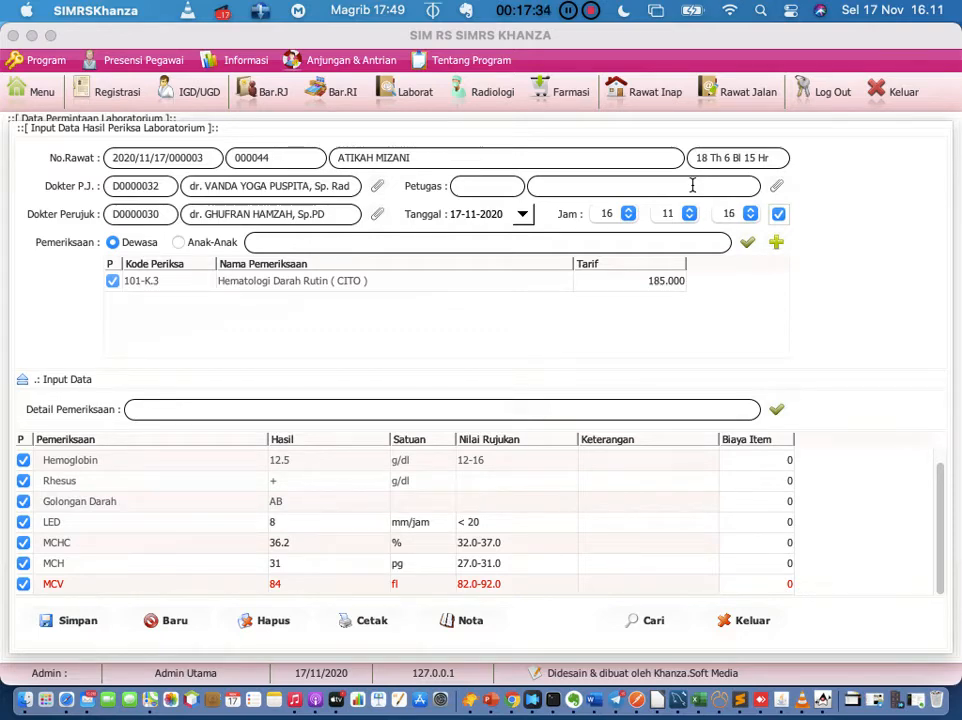
left_click(778, 186)
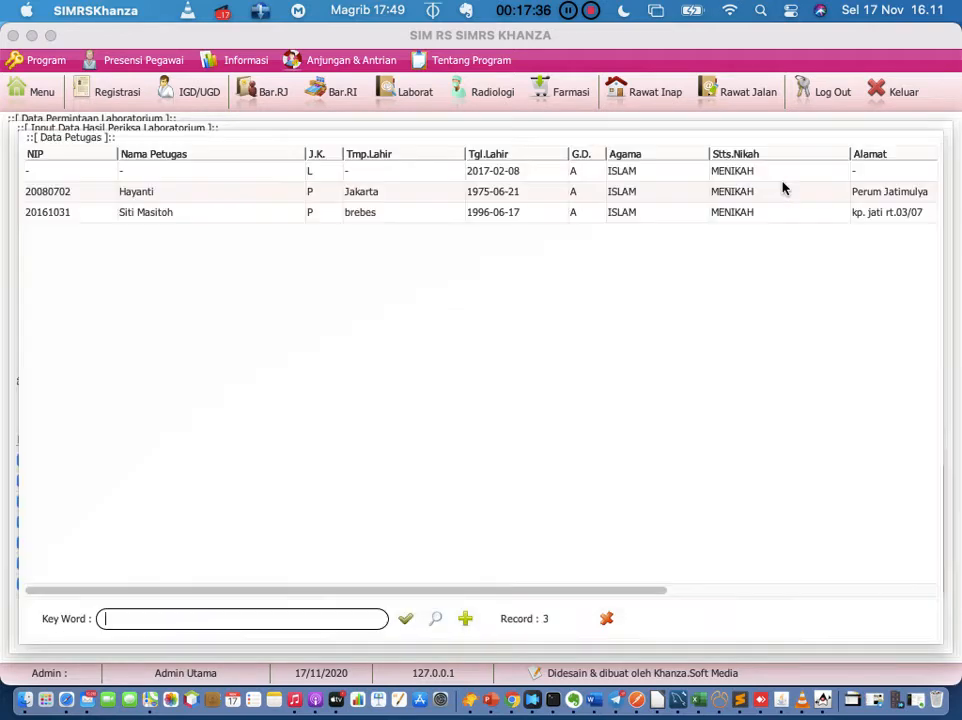
left_click(607, 619)
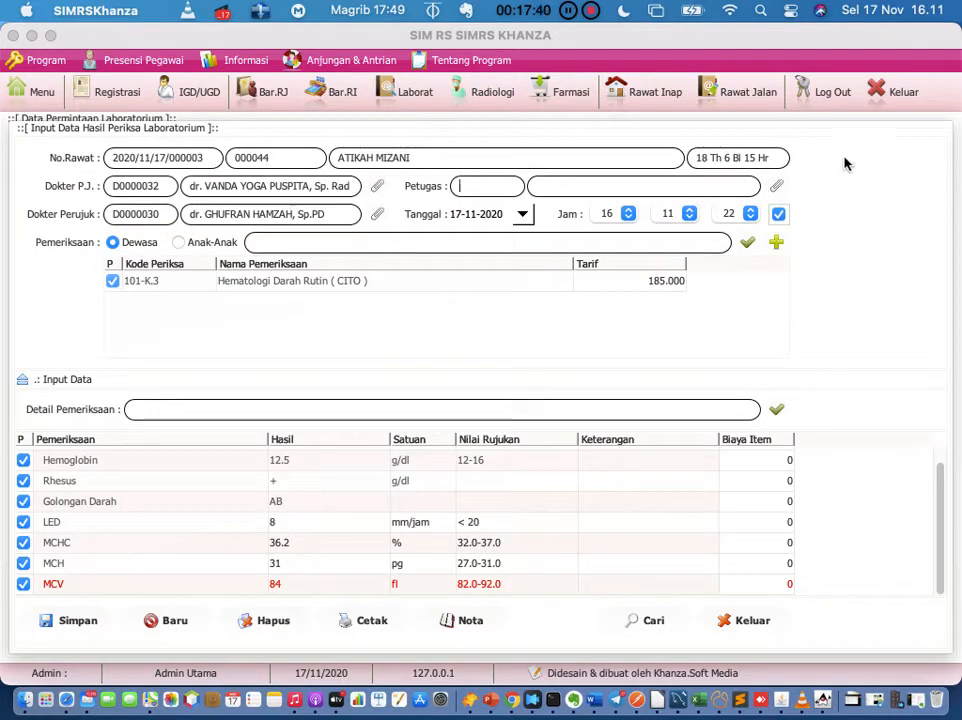
left_click(780, 190)
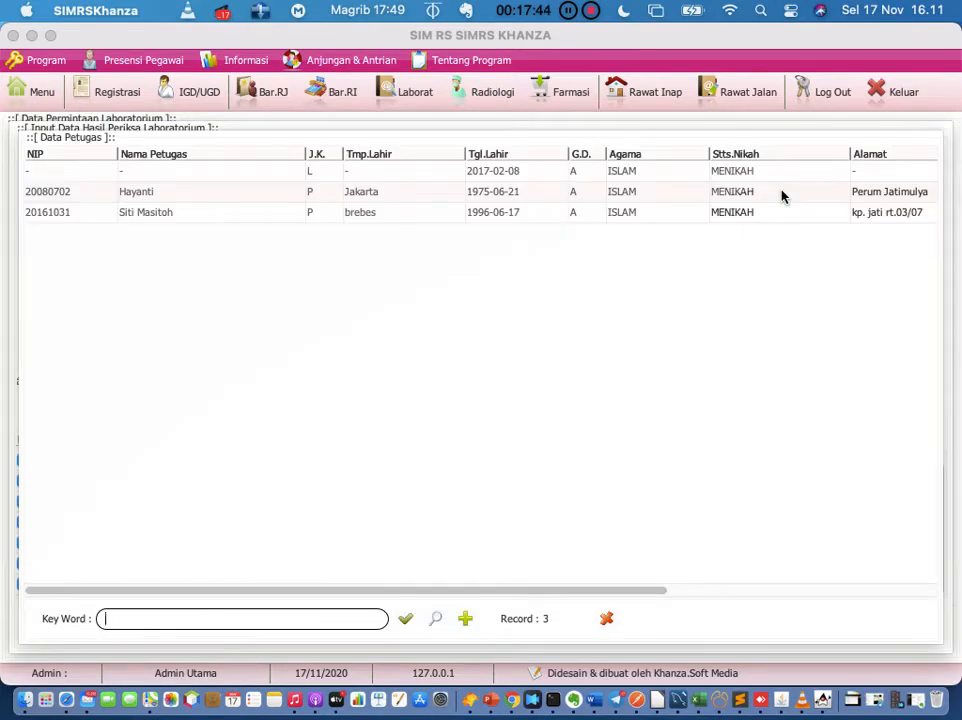
left_click(277, 191)
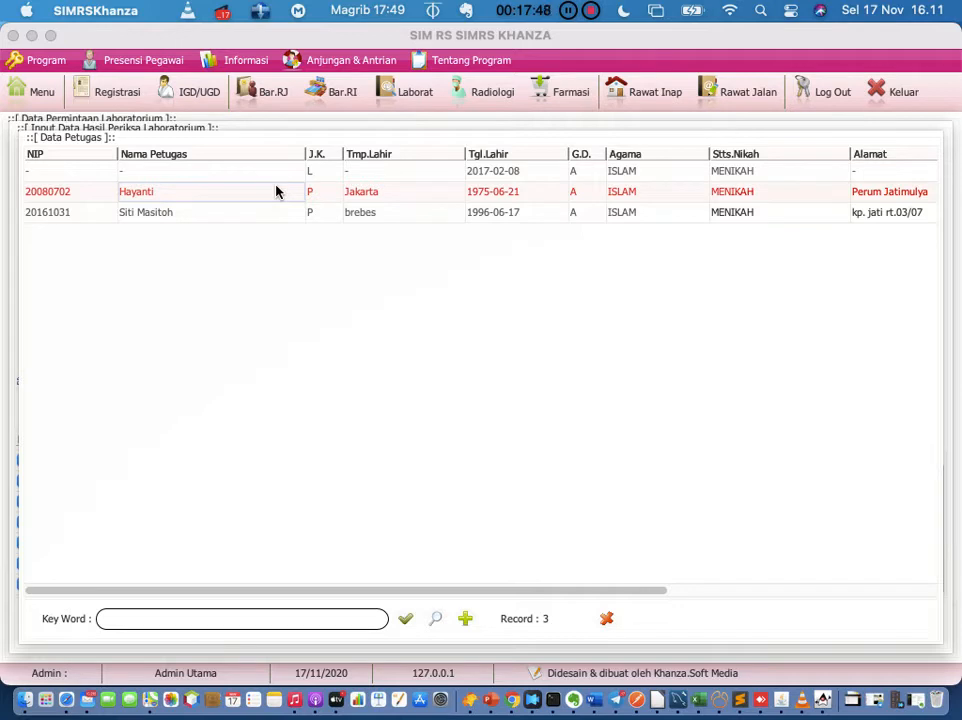
double_click(277, 191)
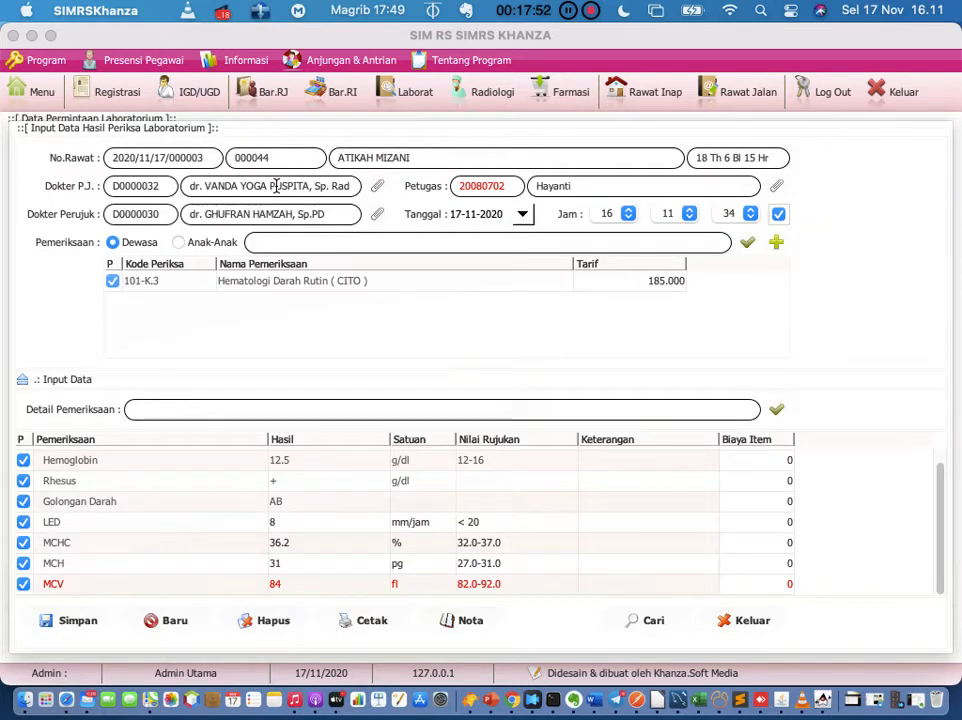
left_click(778, 187)
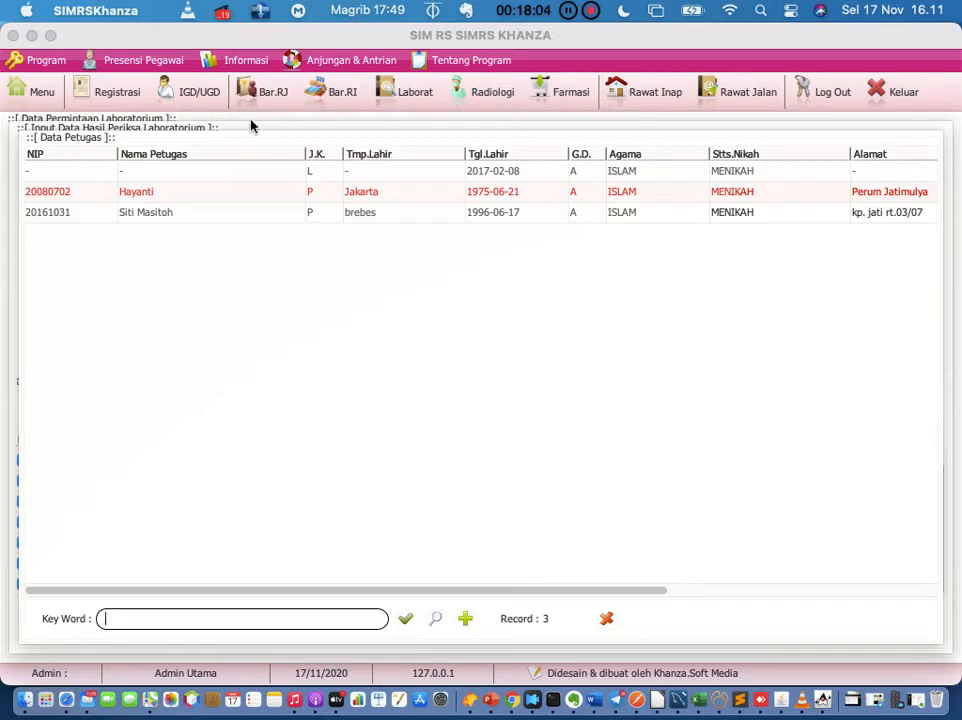
left_click(135, 200)
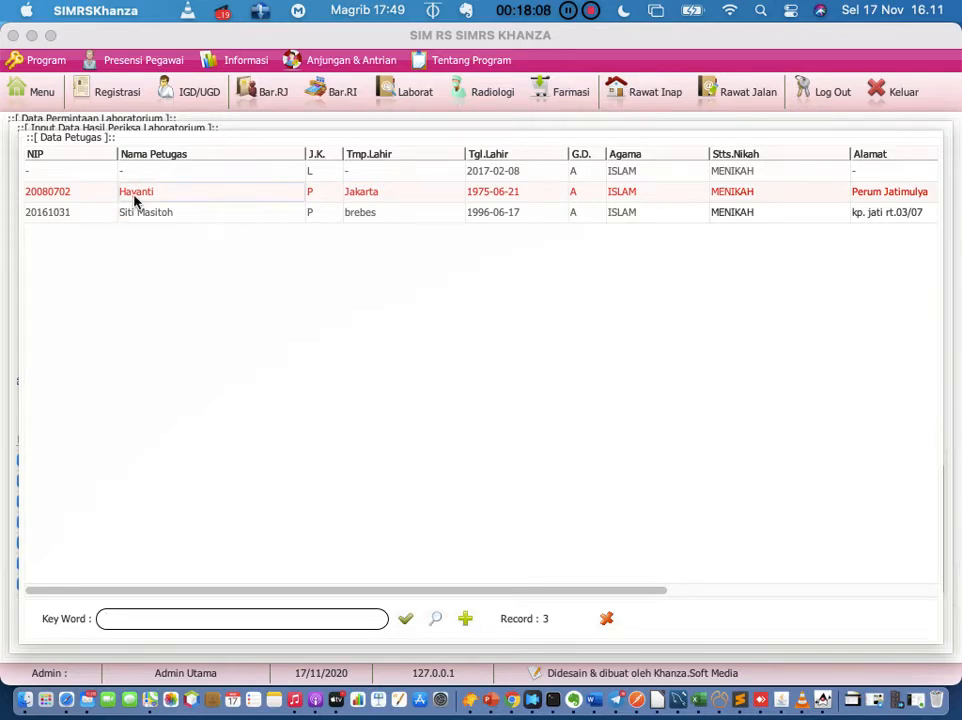
double_click(135, 200)
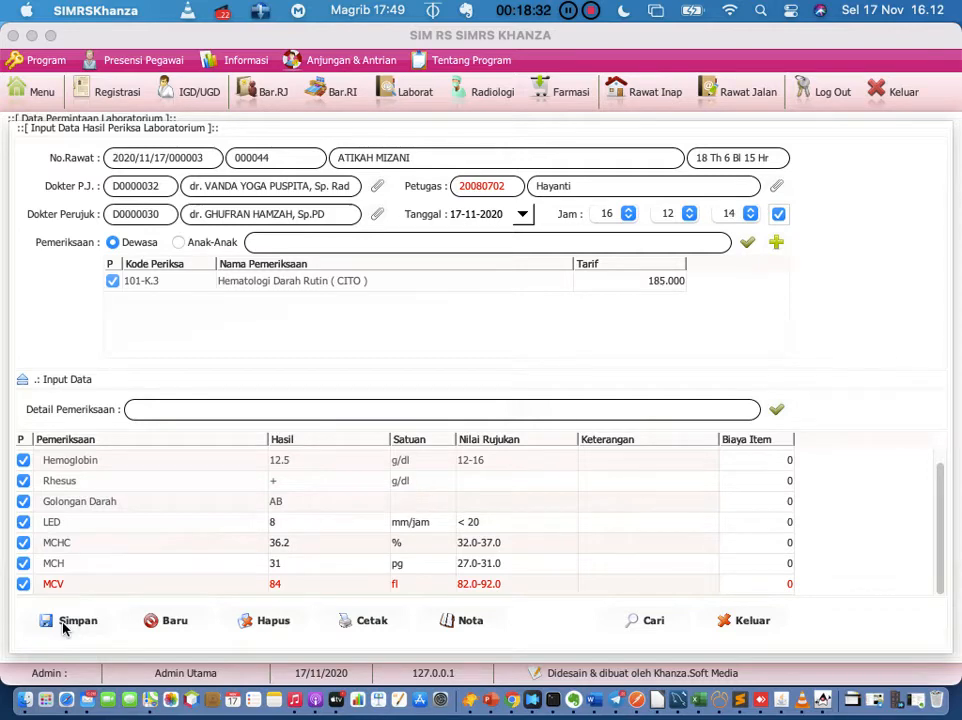
Step: Retry saving, acknowledge the billing-already-verified refusal, and show the outpatient list
left_click(62, 623)
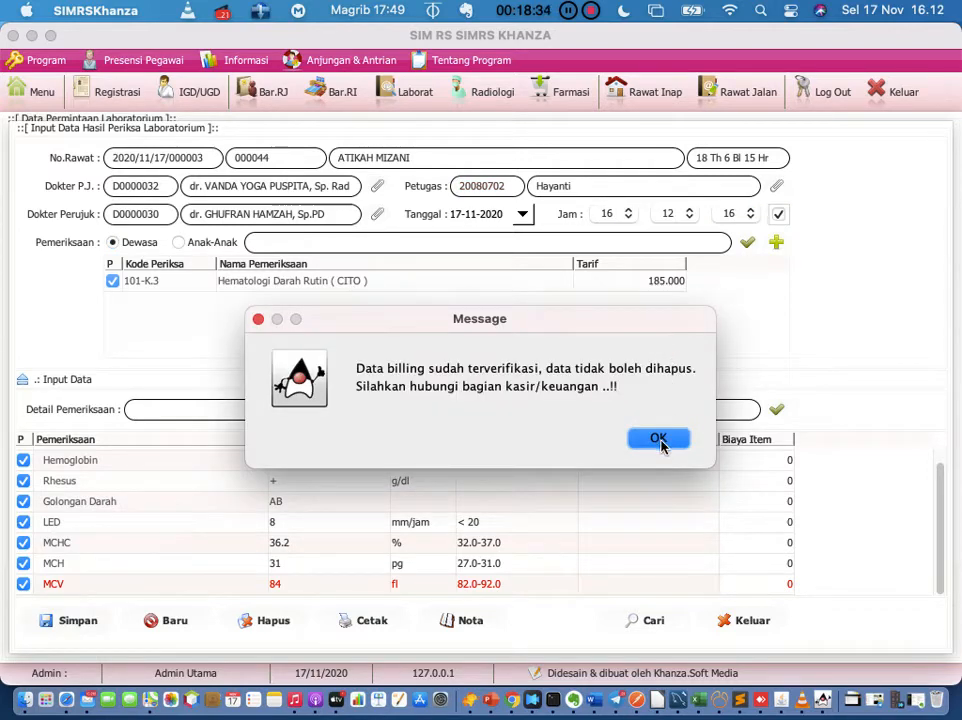
left_click(659, 440)
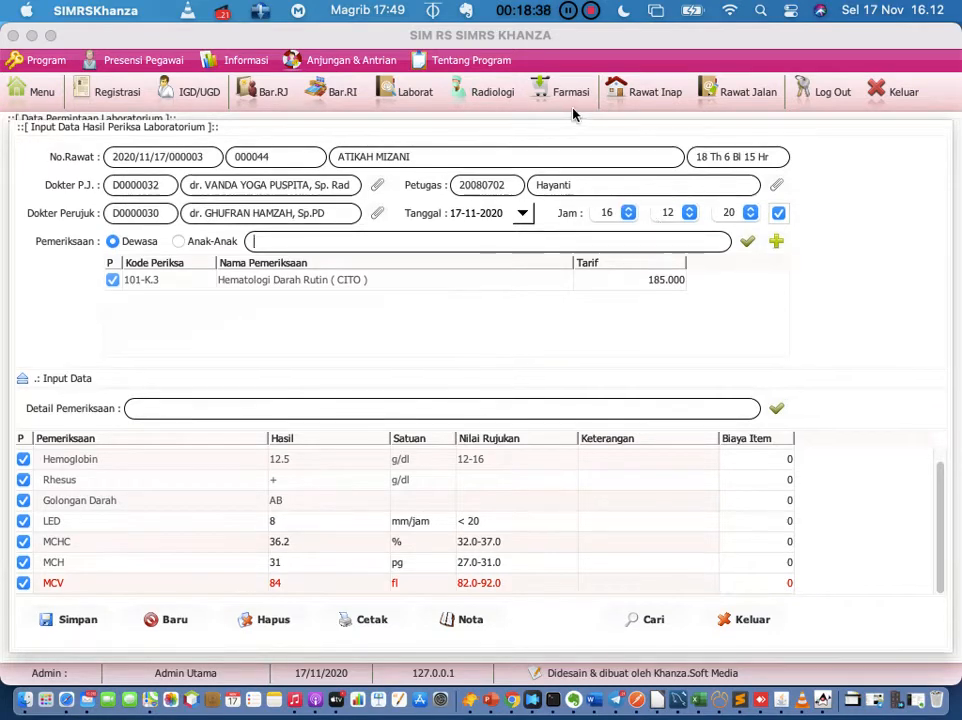
left_click(726, 92)
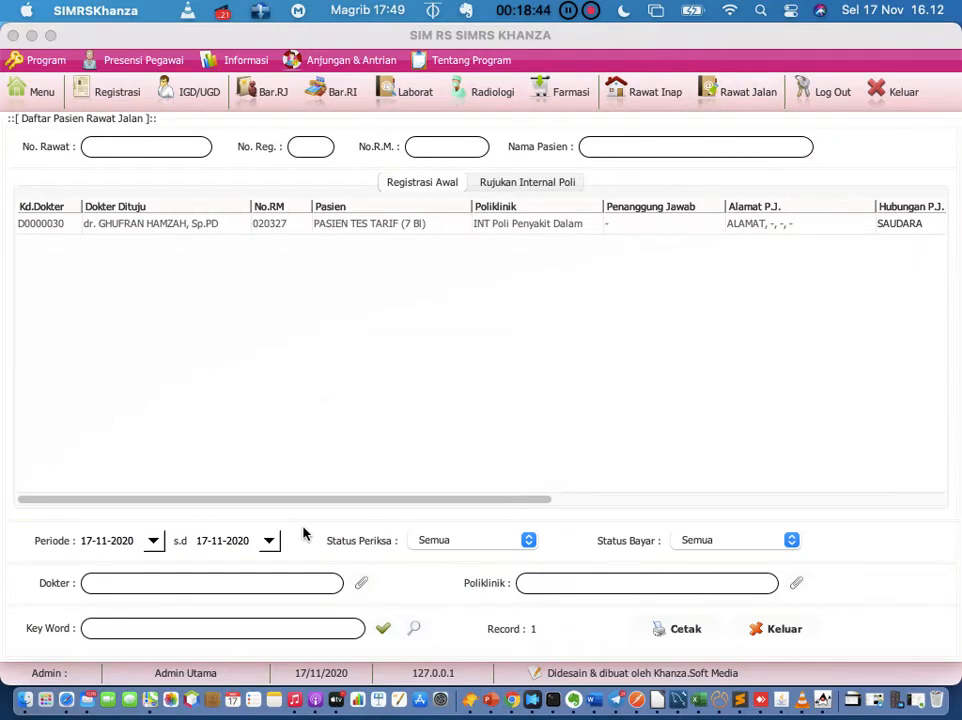
Step: List inpatients admitted from 01-11-2020 and select the patient's stay
left_click(741, 92)
left_click(655, 91)
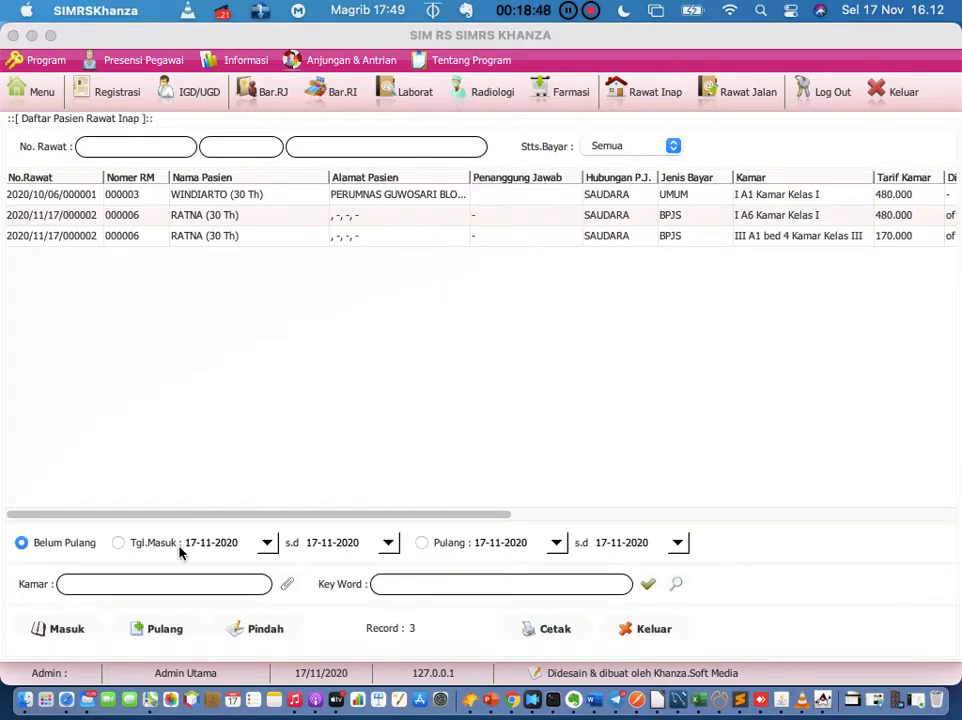
left_click(130, 542)
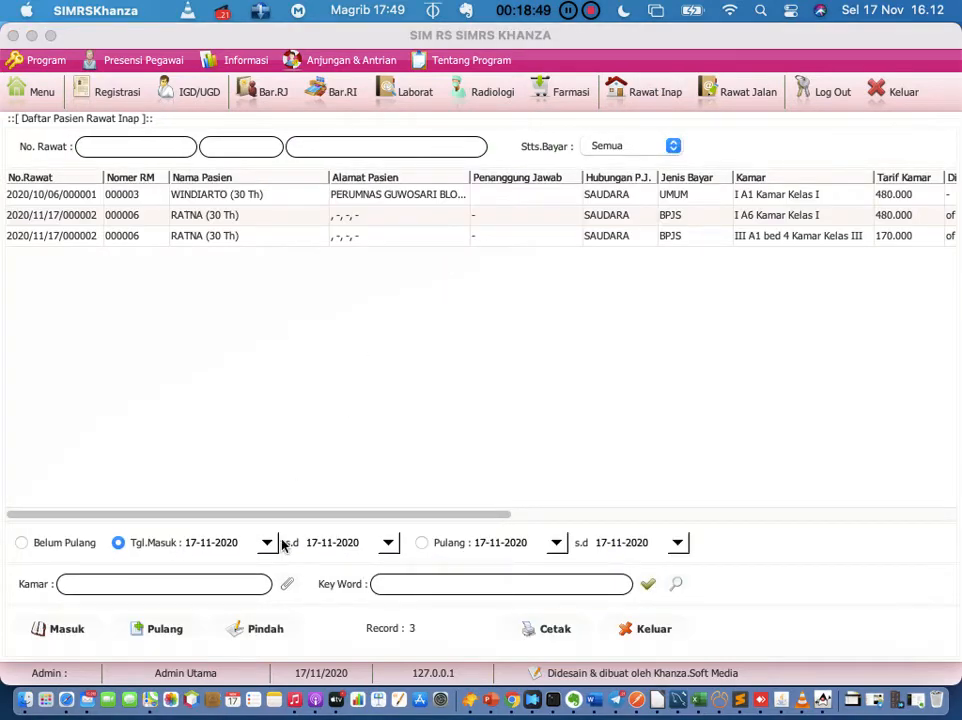
left_click(198, 544)
key("BackSpace")
key("BackSpace")
type("01")
left_click(648, 583)
left_click(187, 199)
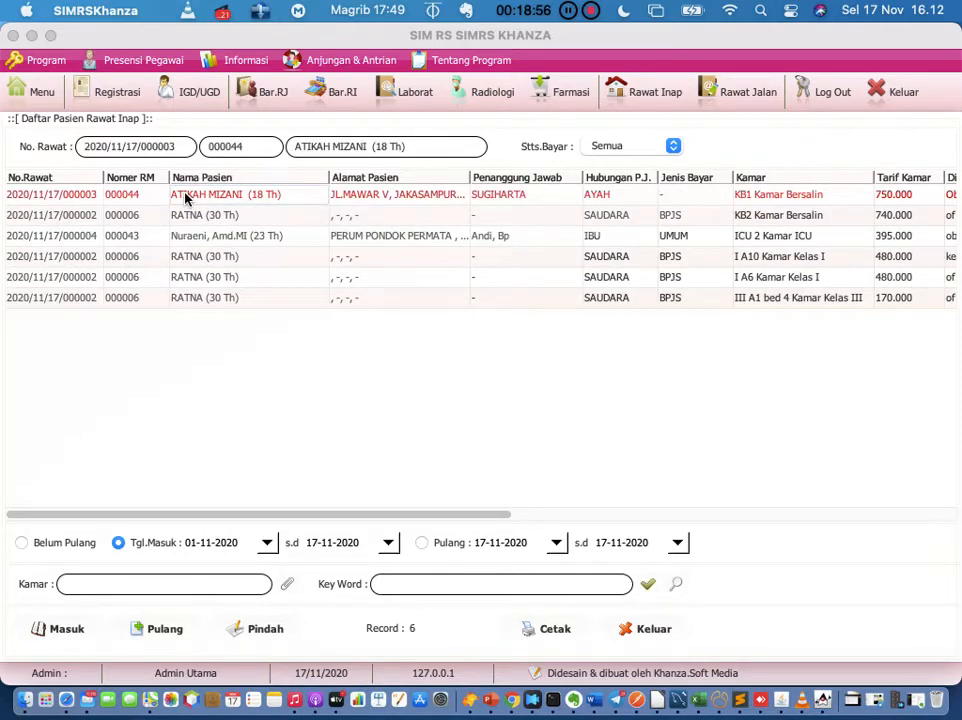
Step: Delete the patient's wrong billing note (Hapus Nota Salah) and close the billing window
right_click(185, 199)
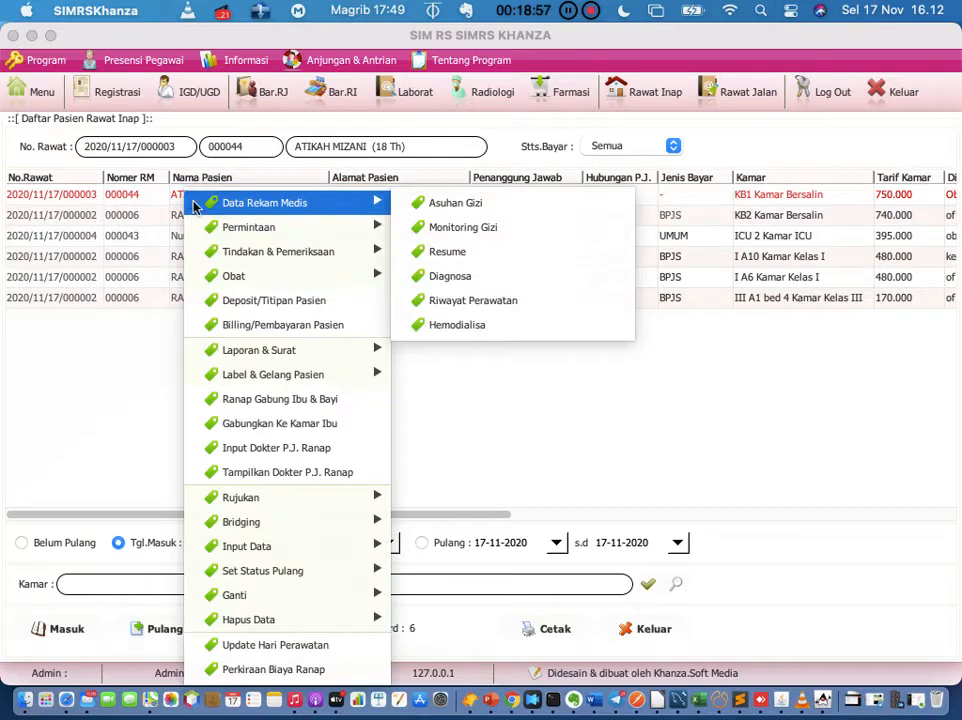
left_click(293, 325)
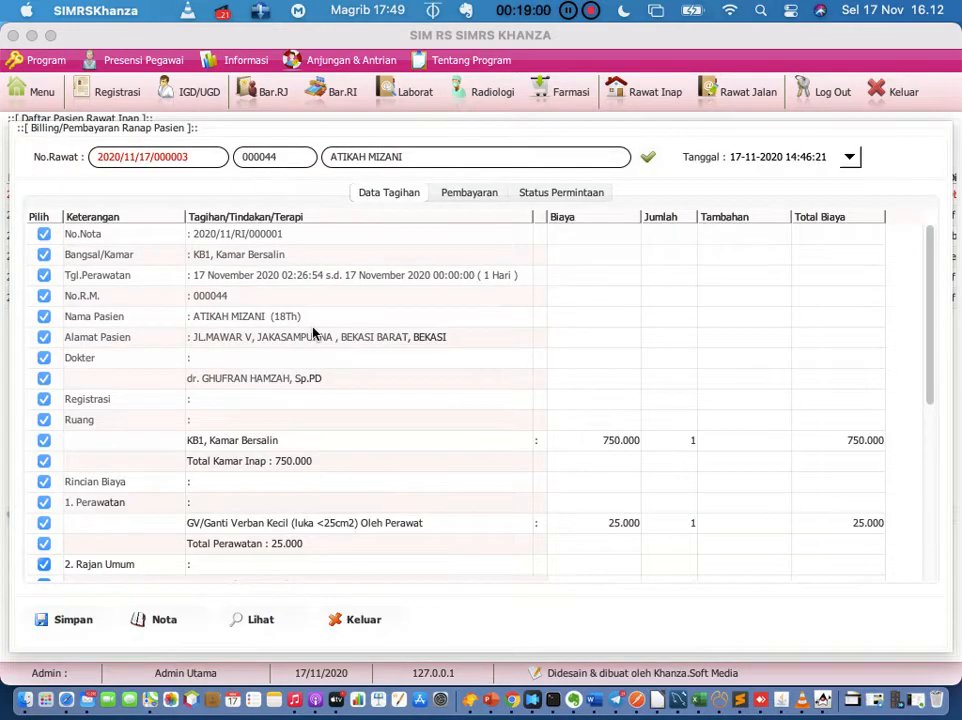
right_click(313, 333)
left_click(408, 676)
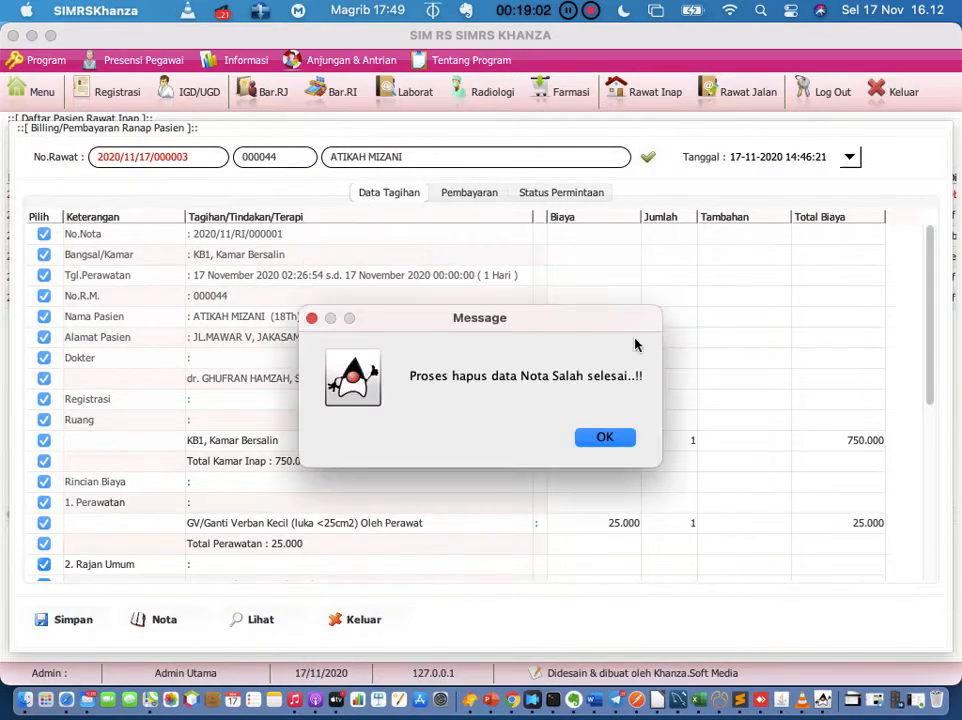
left_click(605, 438)
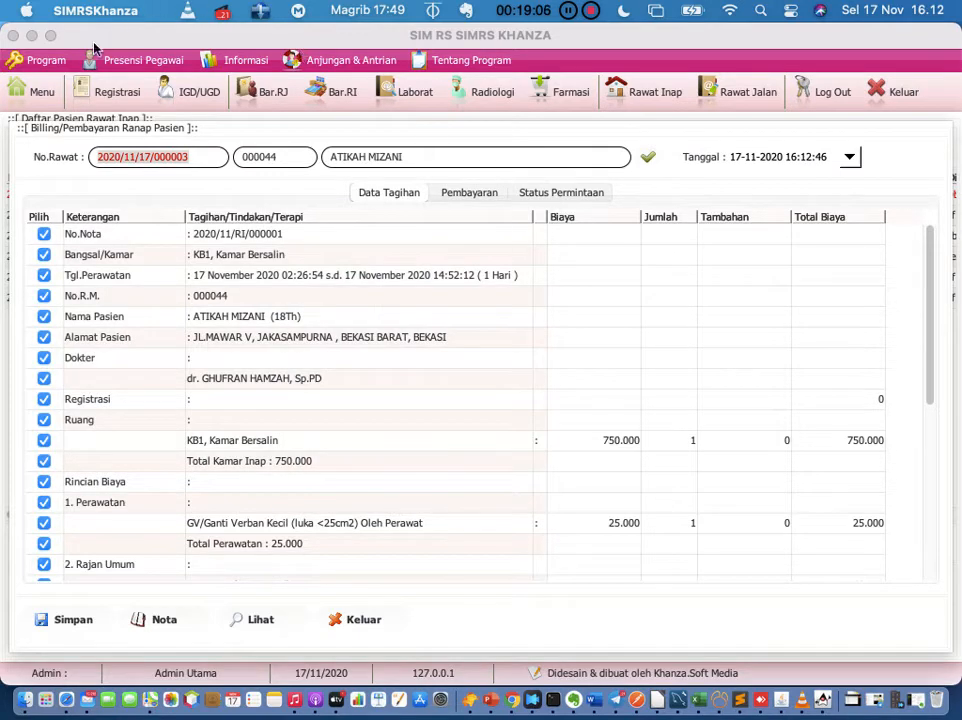
left_click(42, 92)
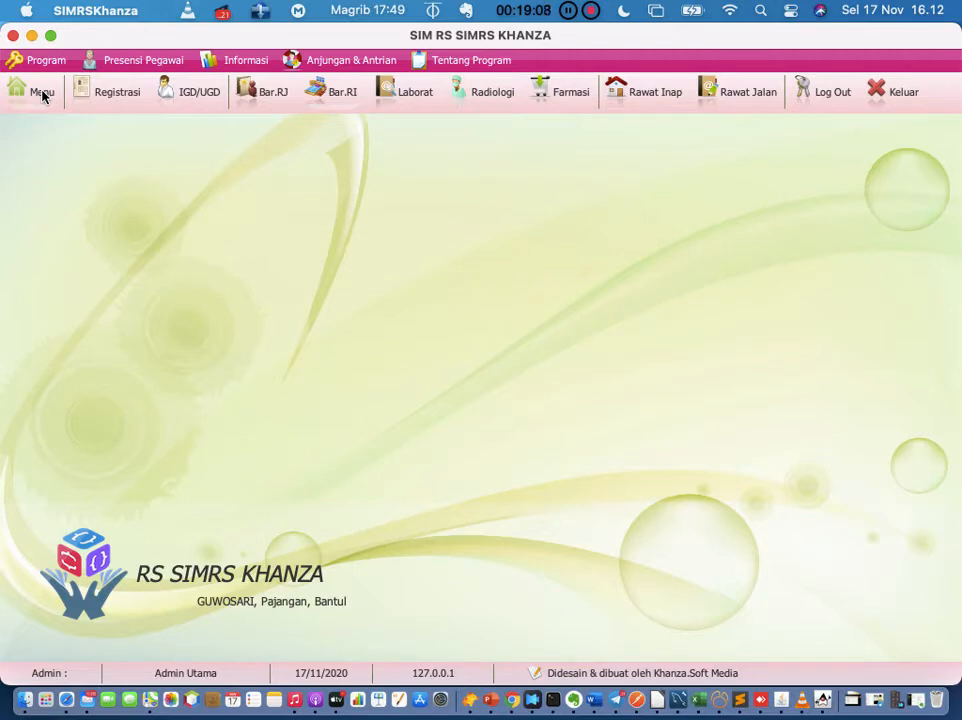
Step: Reopen the lab request list and refresh it to show the patient's CITO request
left_click(42, 93)
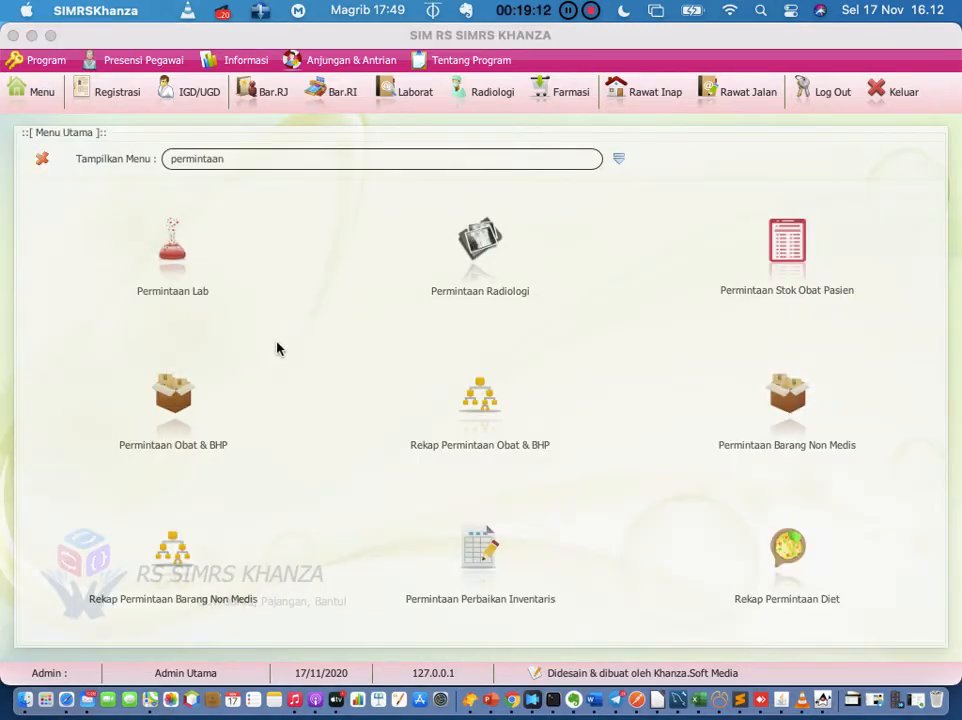
left_click(173, 264)
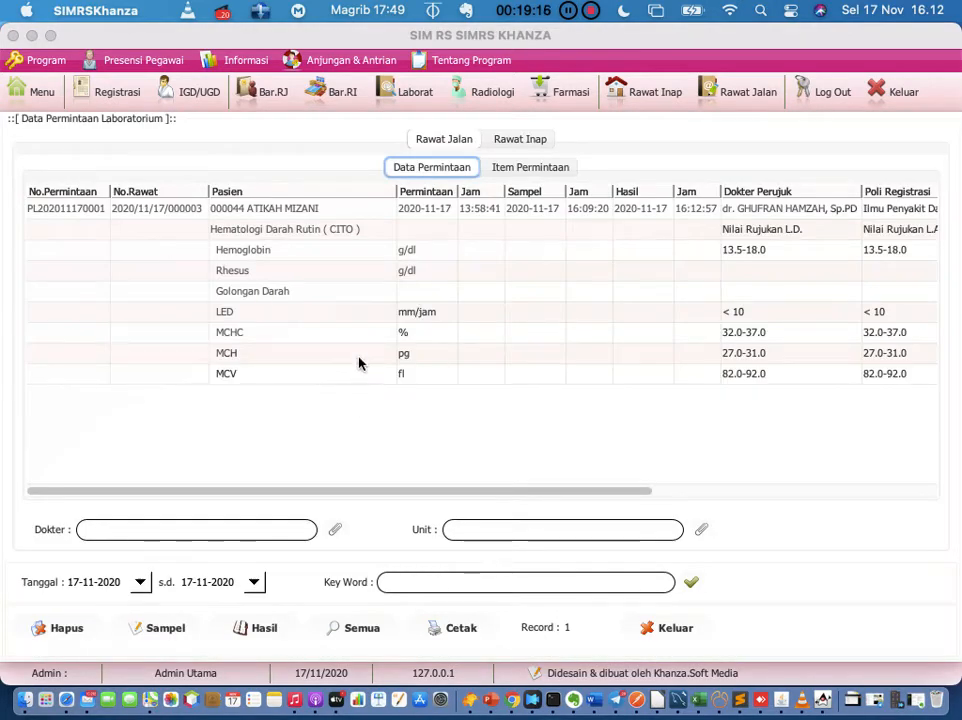
left_click(179, 211)
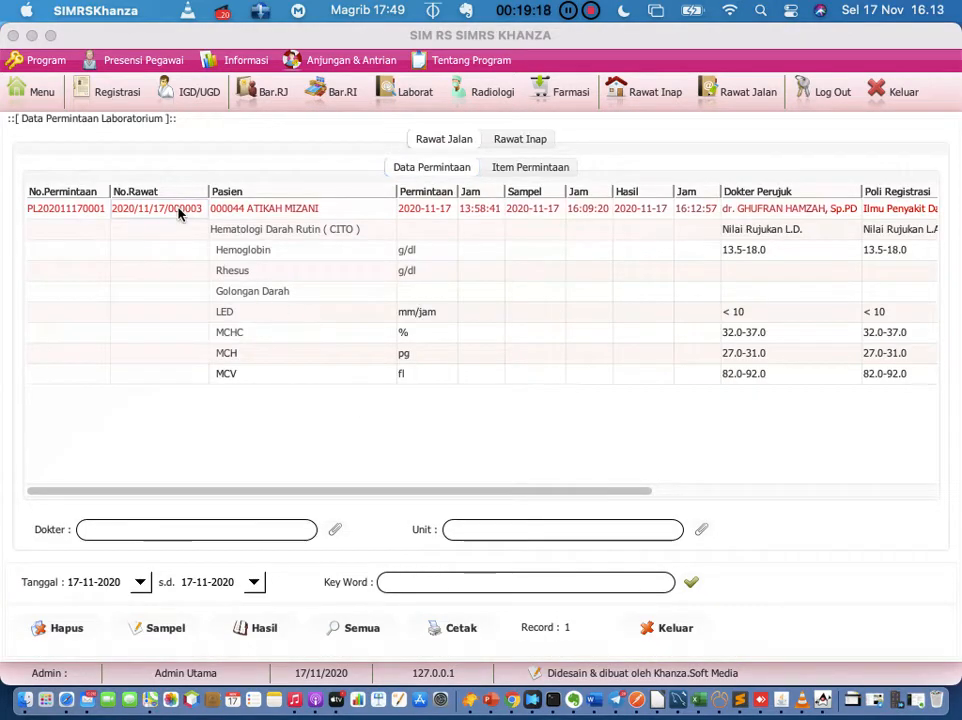
left_click(696, 588)
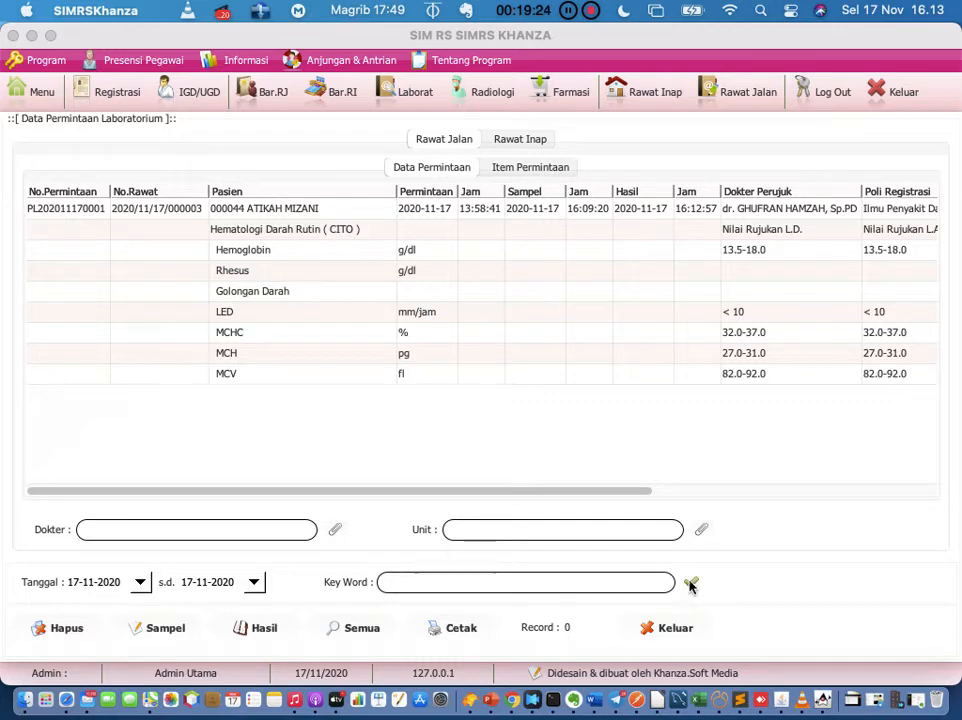
left_click(691, 585)
left_click(537, 176)
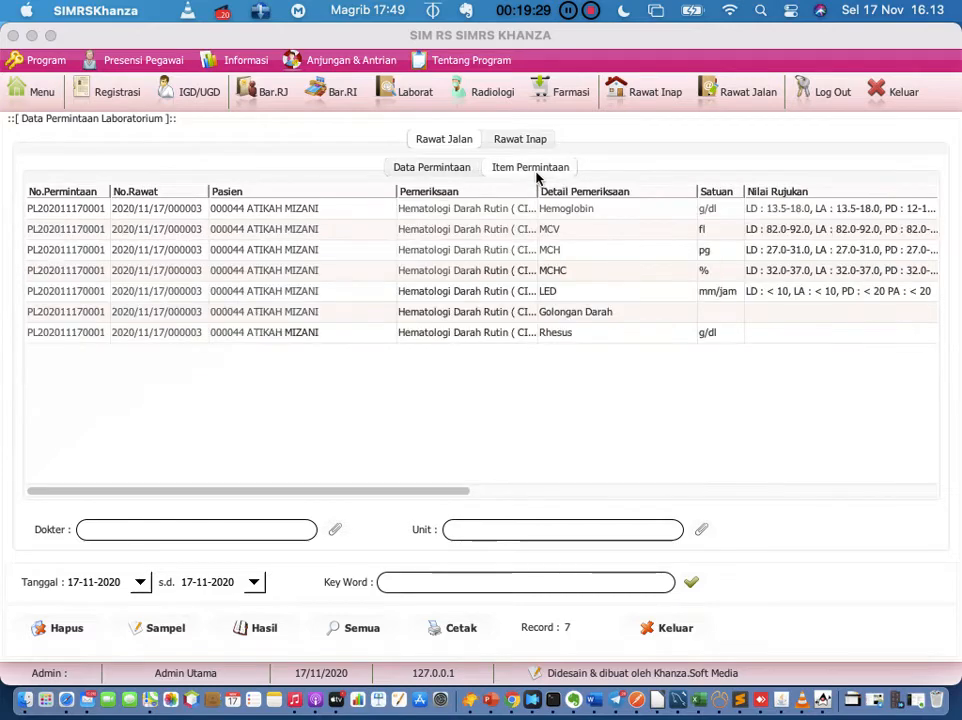
left_click(447, 172)
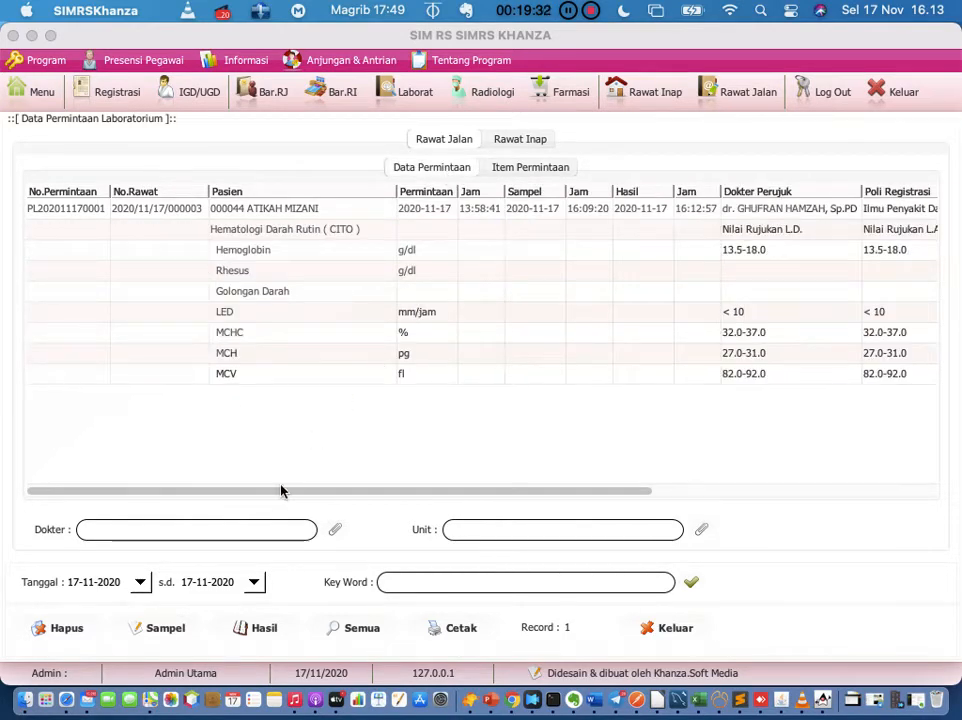
left_click(105, 210)
right_click(105, 213)
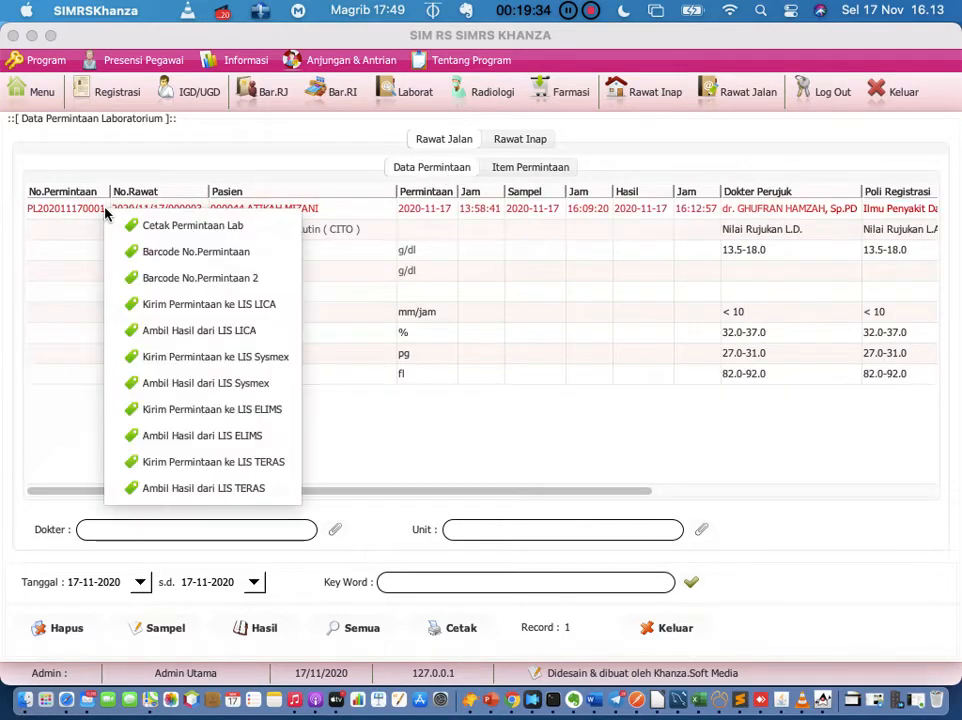
left_click(69, 401)
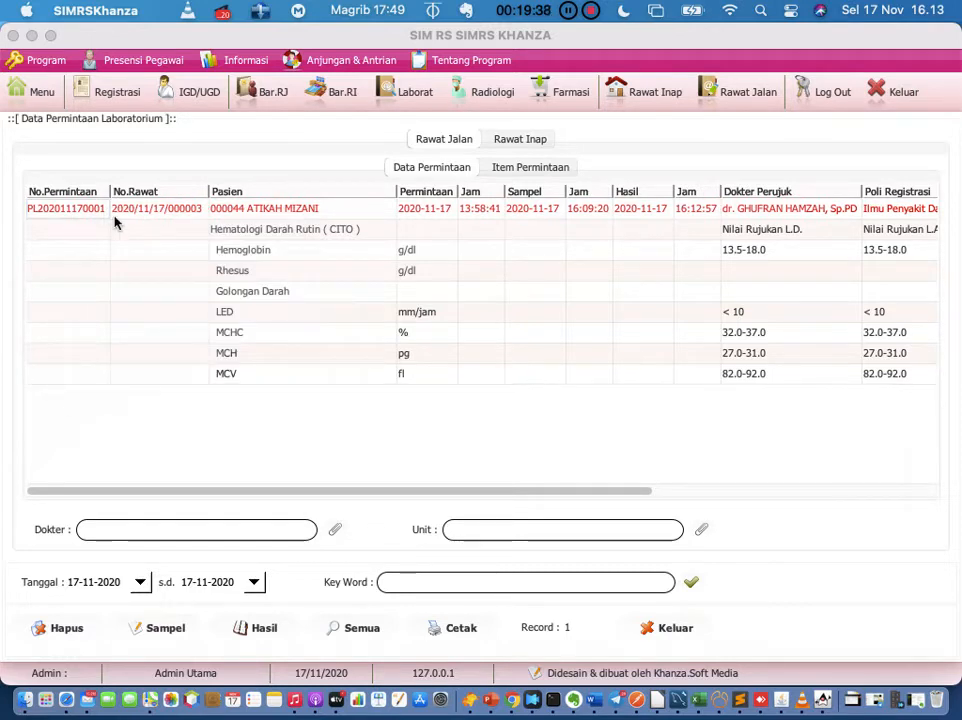
Step: Search the menu for 'periksa lab', open Periksa Lab, and browse the haematology results
left_click(35, 94)
key("BackSpace")
key("BackSpace")
key("BackSpace")
key("BackSpace")
key("BackSpace")
key("BackSpace")
key("BackSpace")
key("BackSpace")
key("BackSpace")
key("BackSpace")
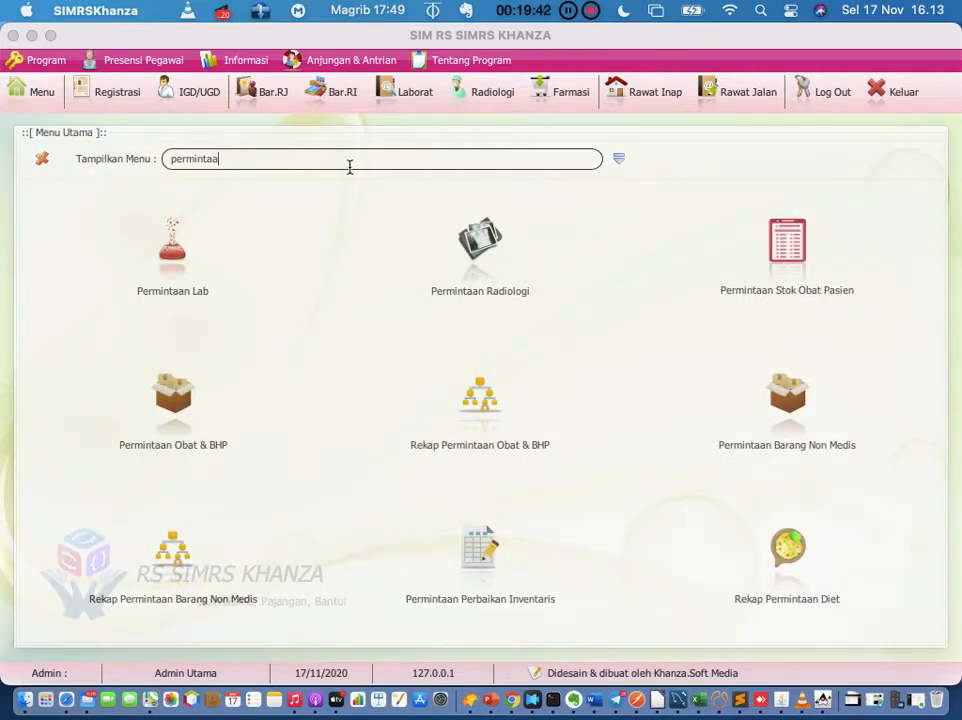
type("periksa lab")
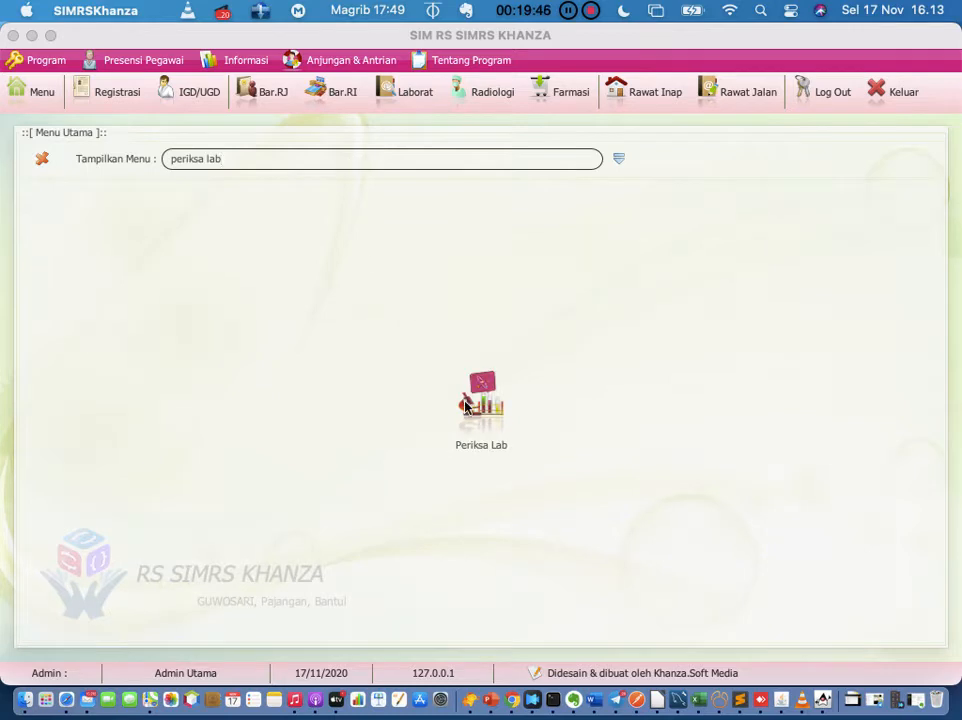
left_click(465, 405)
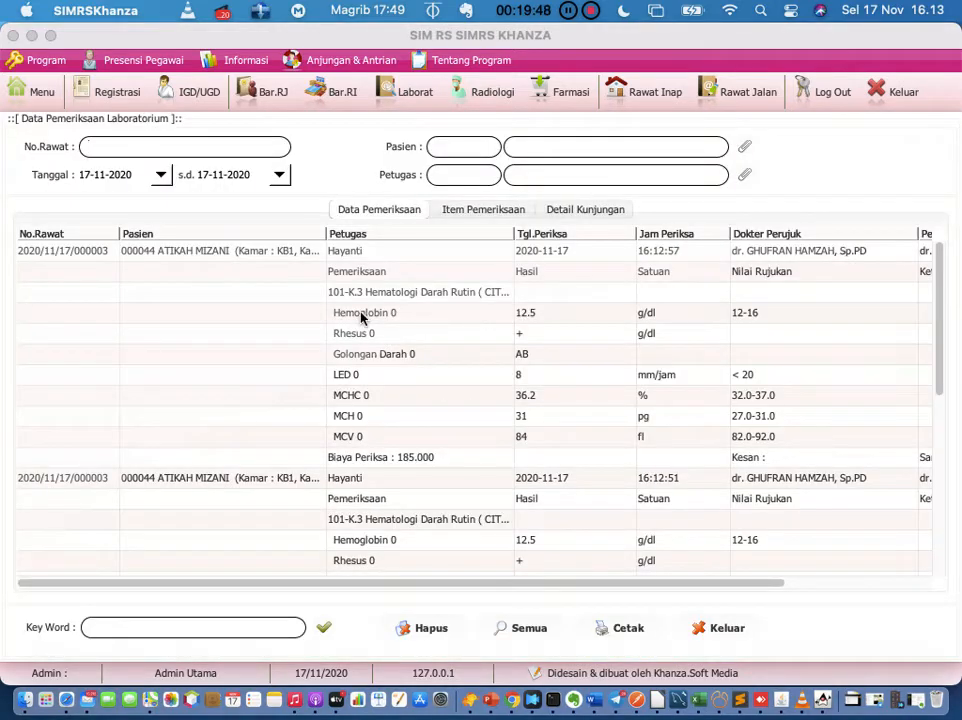
scroll(238, 316, "down", 3)
scroll(238, 316, "down", 2)
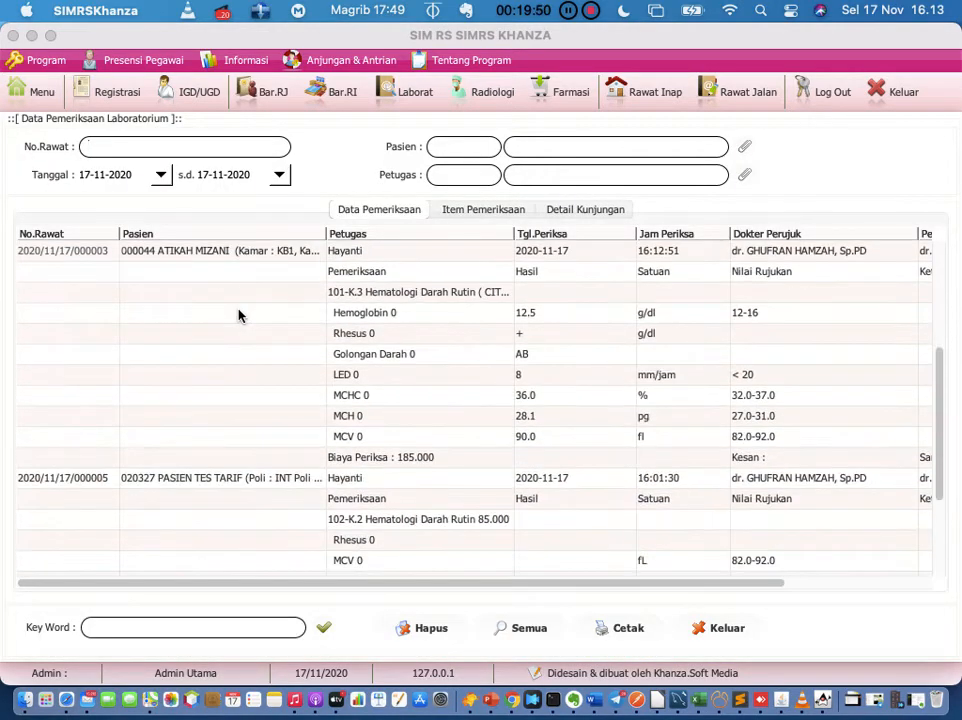
scroll(238, 316, "up", 3)
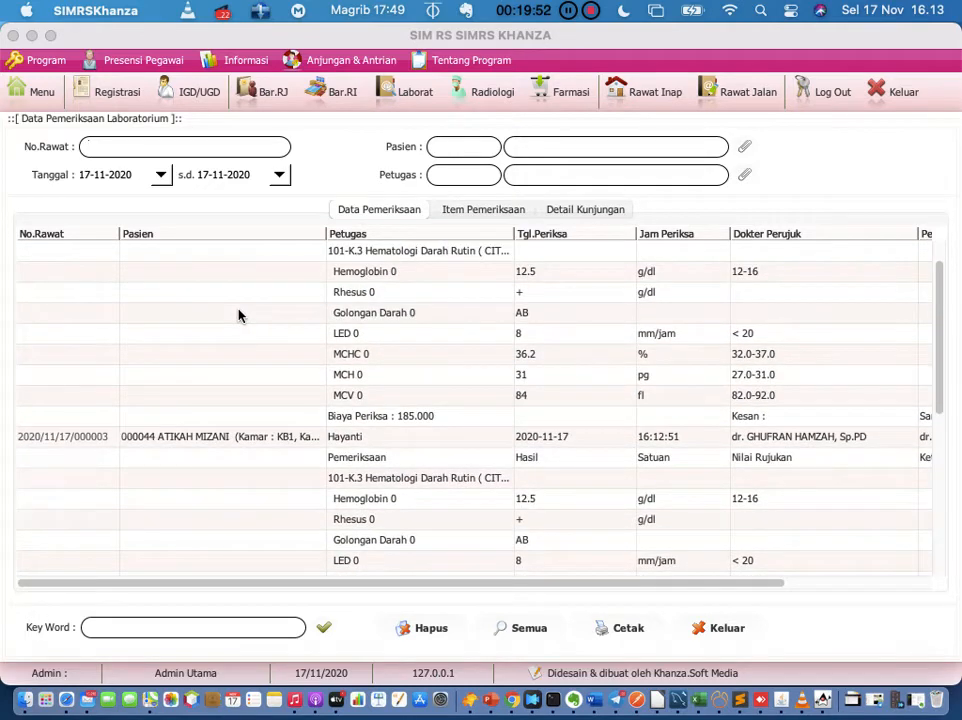
scroll(238, 316, "up", 2)
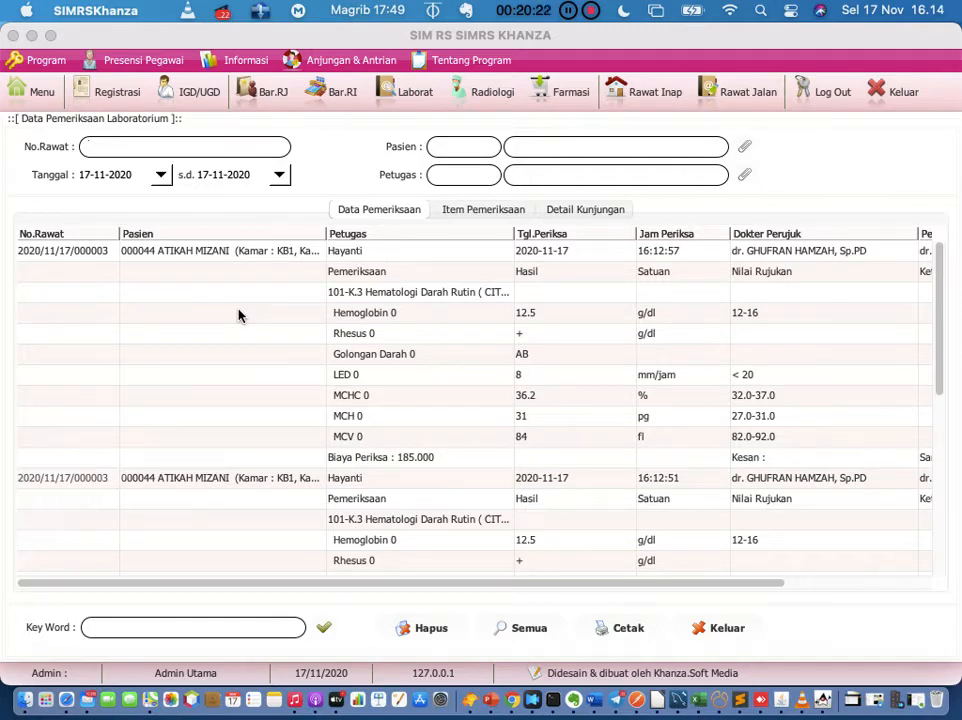
left_click(98, 257)
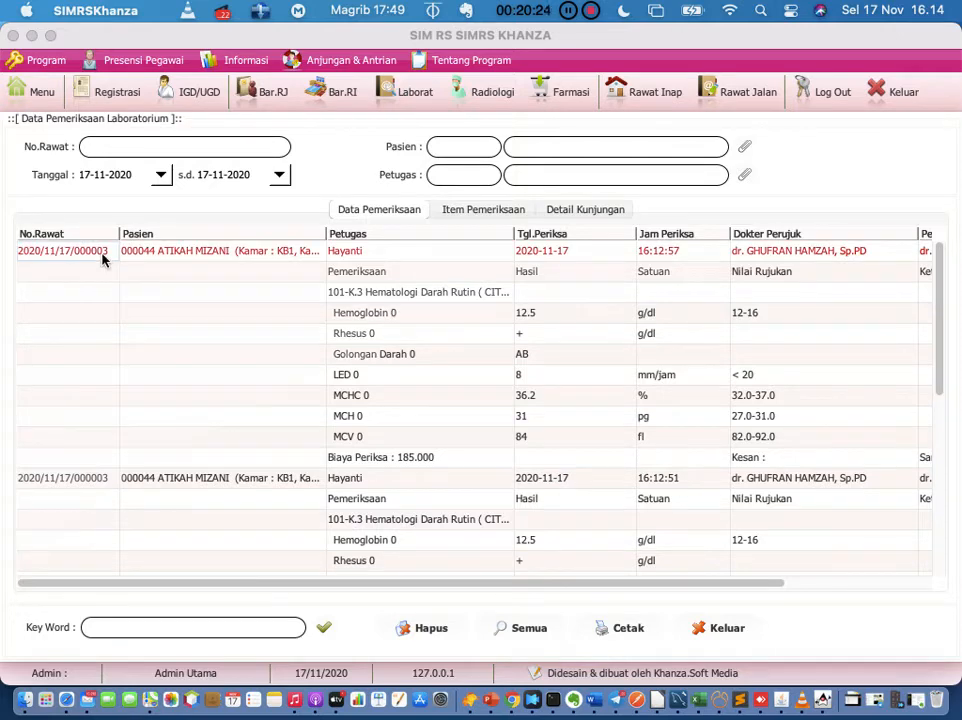
right_click(102, 259)
mouse_move(167, 265)
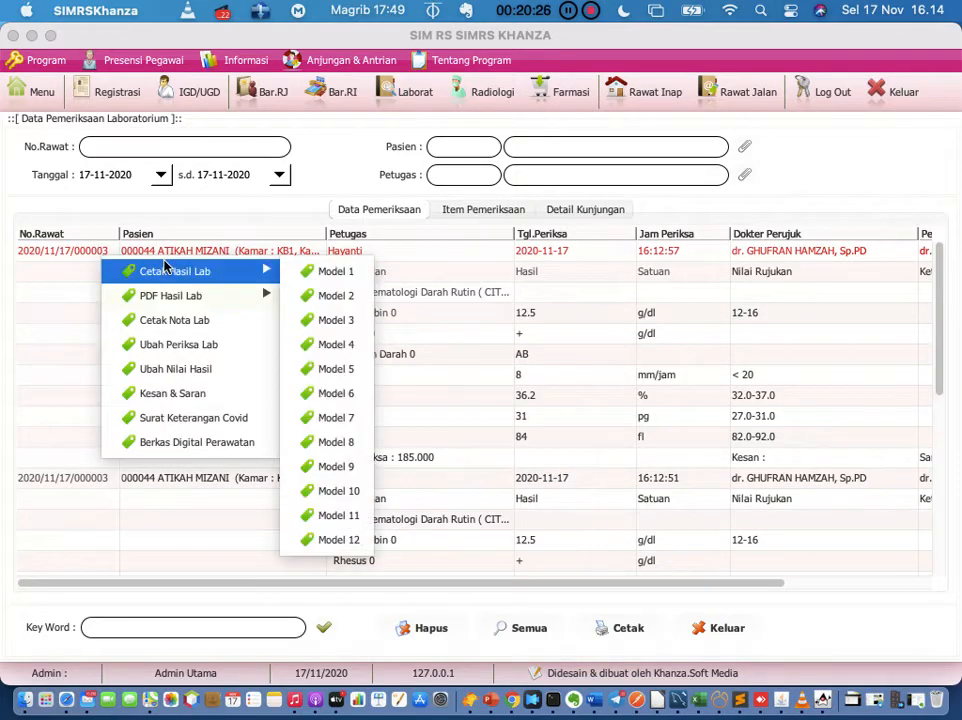
left_click(313, 272)
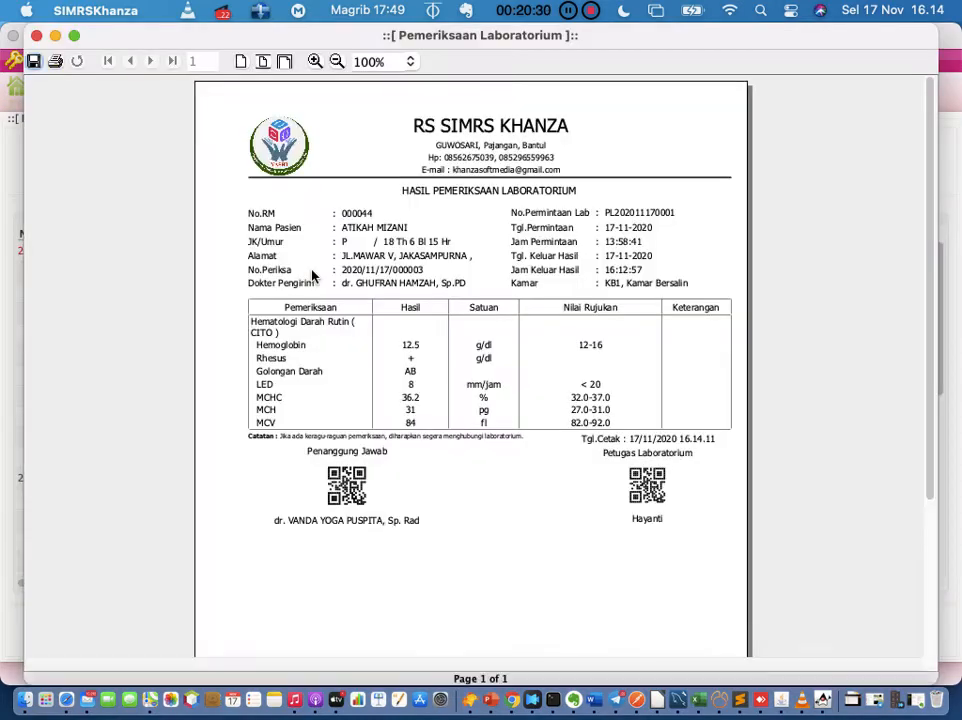
scroll(336, 462, "down", 10)
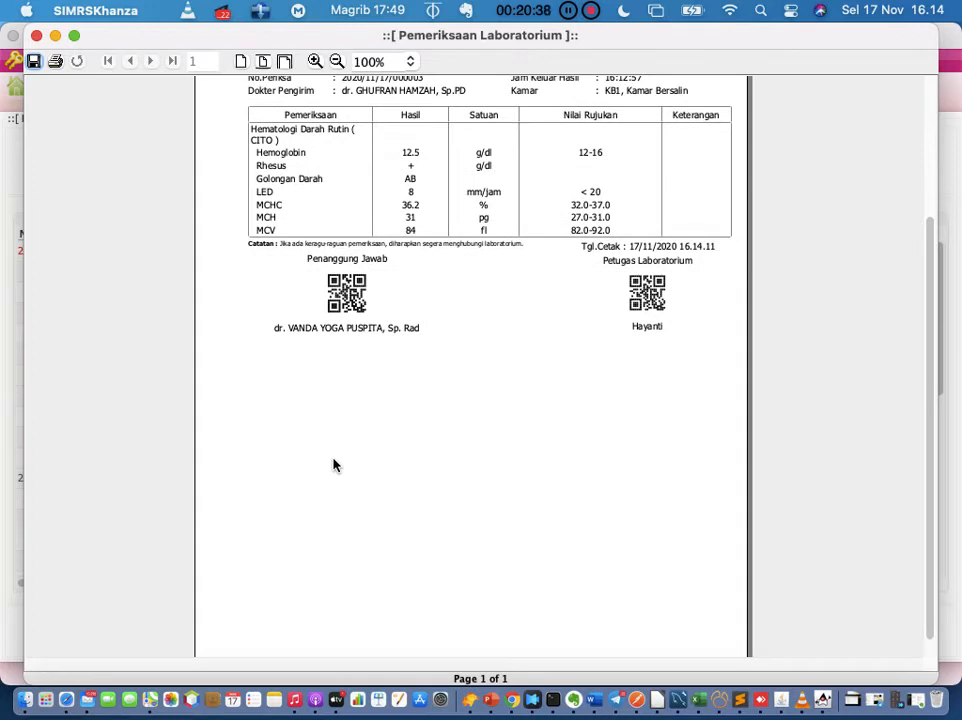
scroll(334, 465, "up", 5)
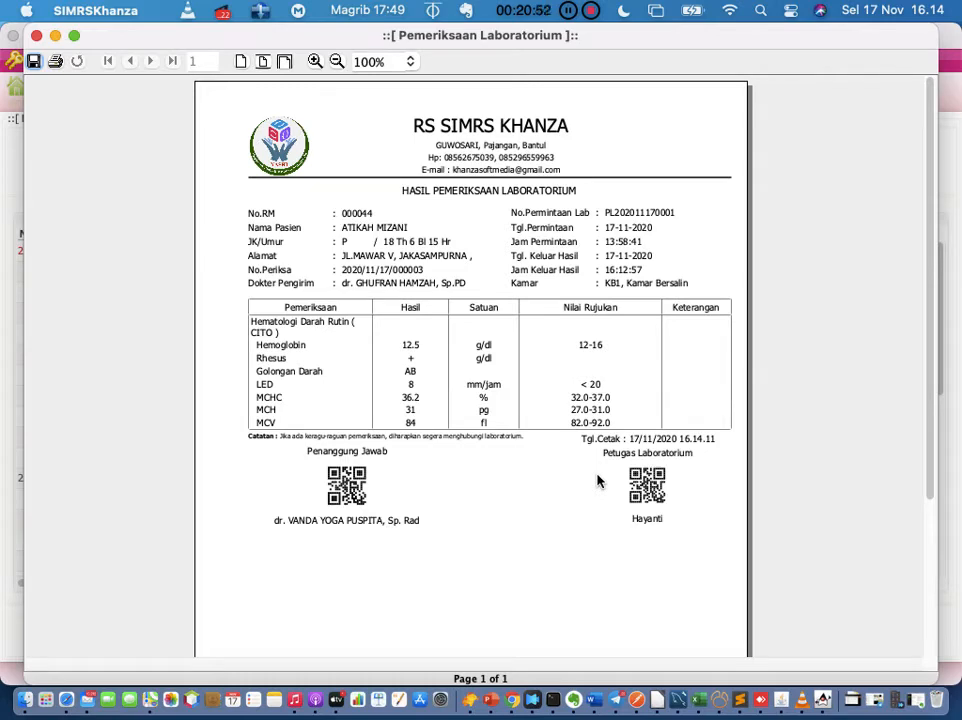
key("ctrl+Up")
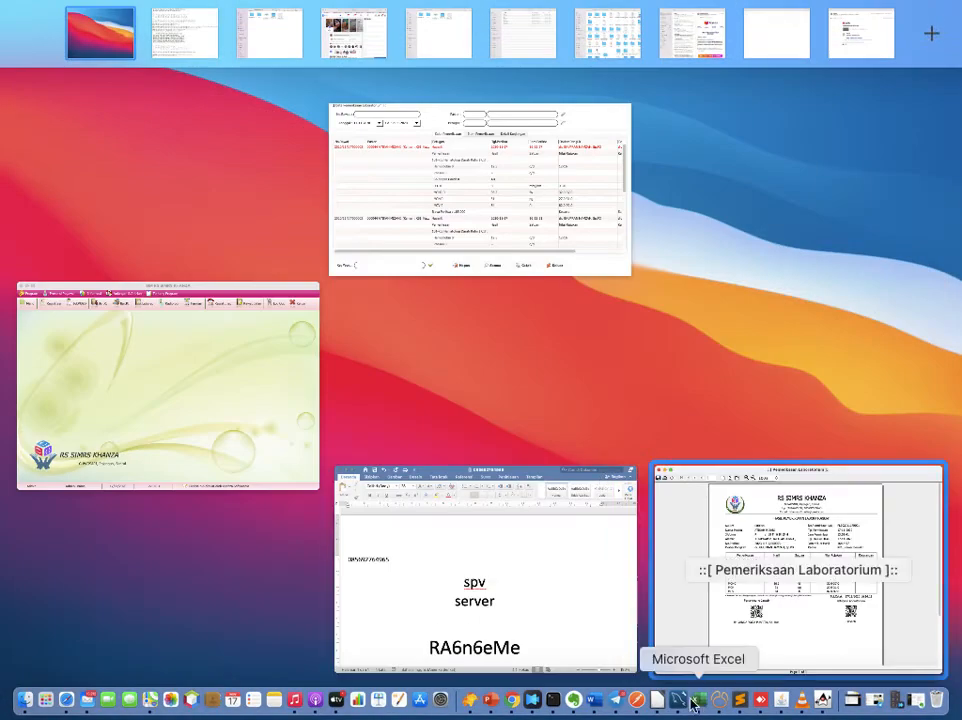
Step: Add 'hapus barcode lab' below 'Tarif lab keluar' in the Evernote note, then return to the report
left_click(573, 699)
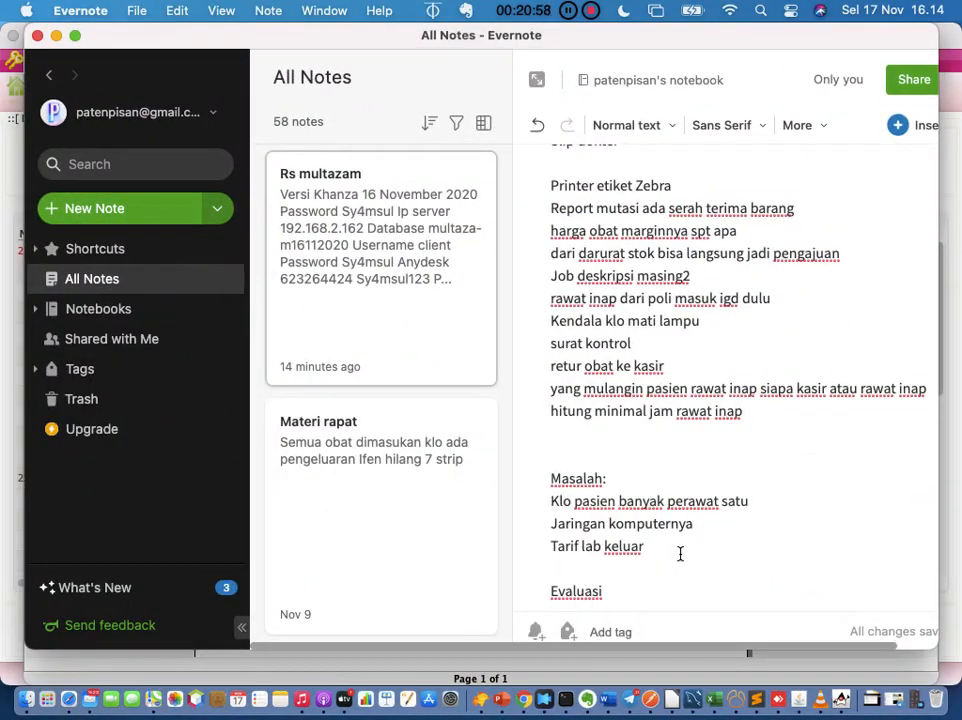
key("Return")
type("hapus bac")
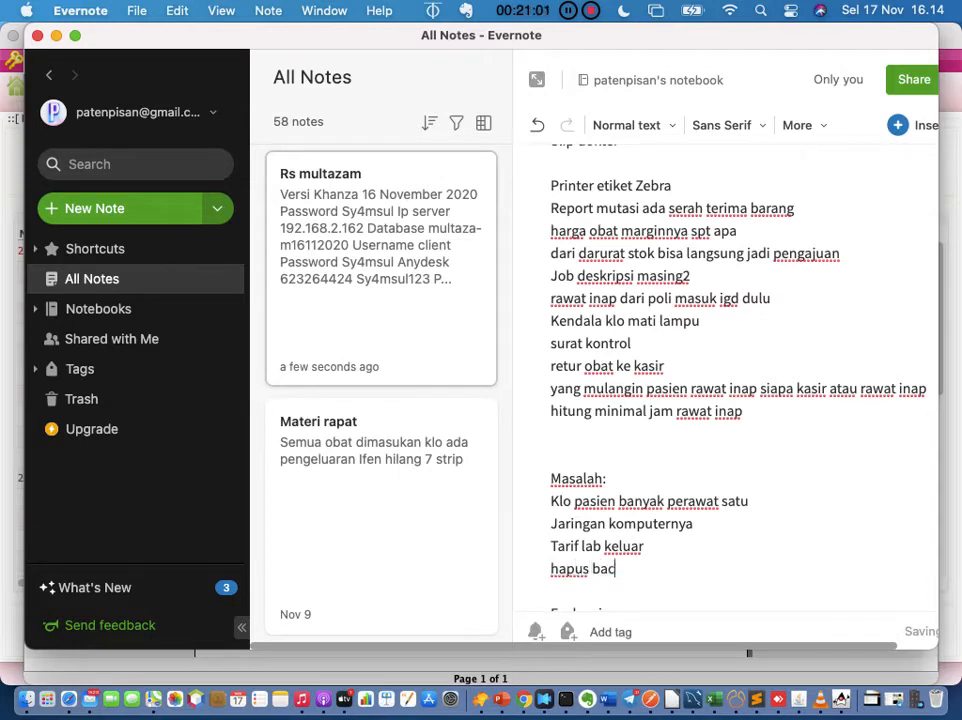
key("BackSpace")
type("rcode")
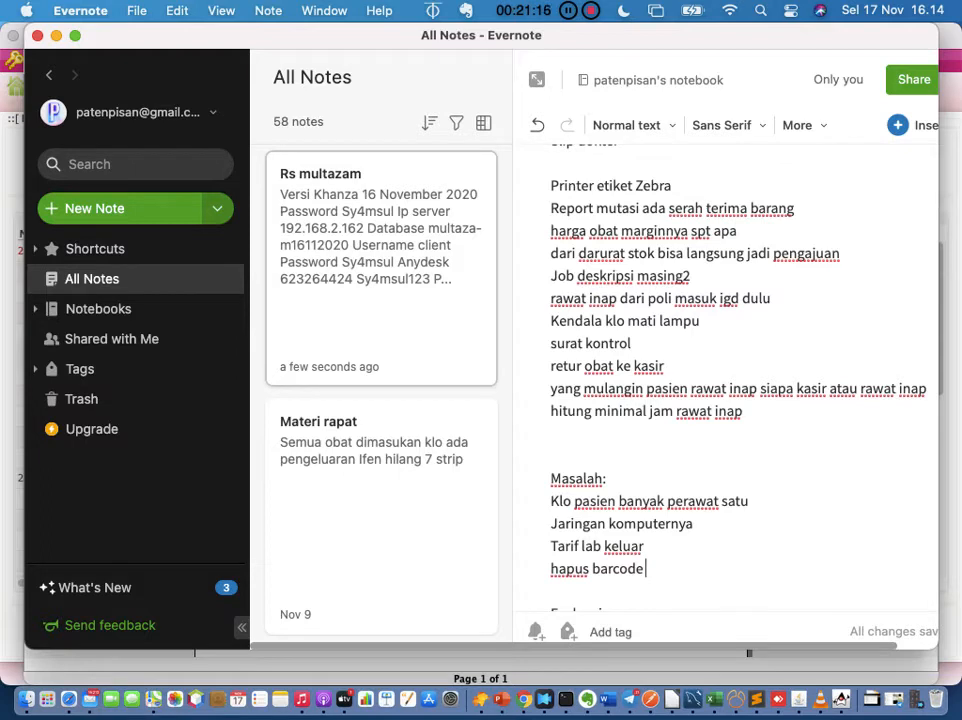
type("lab")
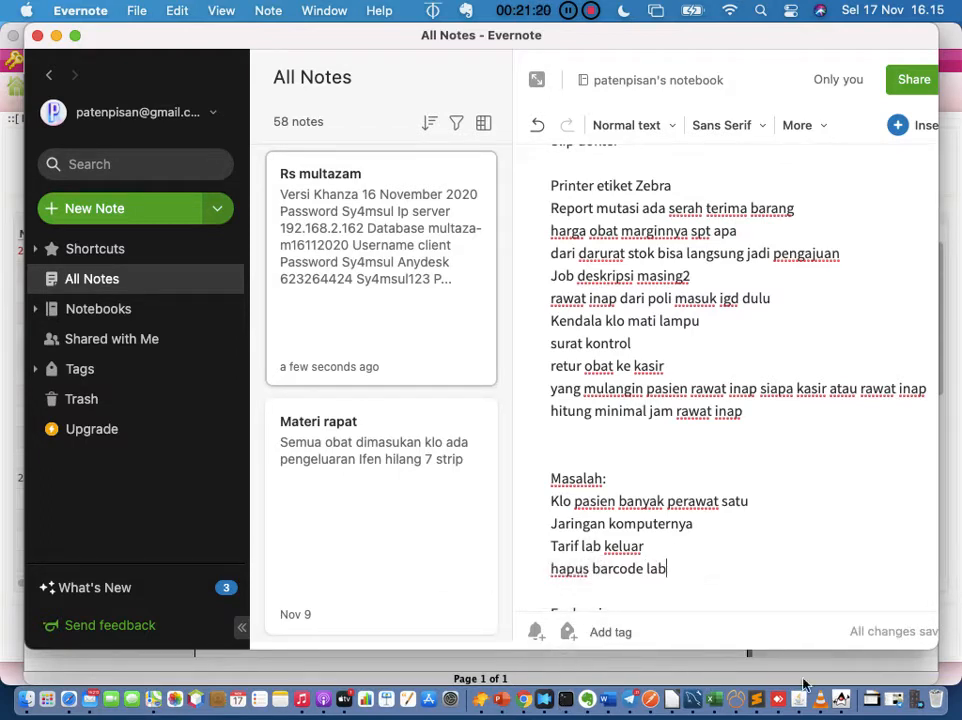
left_click(840, 700)
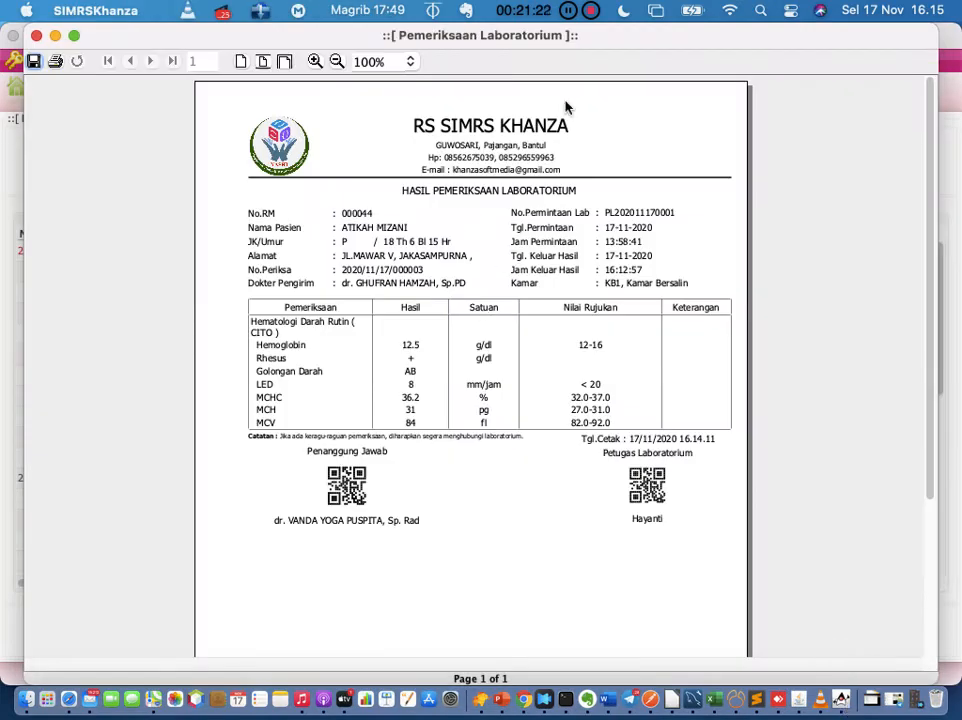
Step: Close the Model 1 preview and open the first record's lab report in layout Model 2
left_click(36, 35)
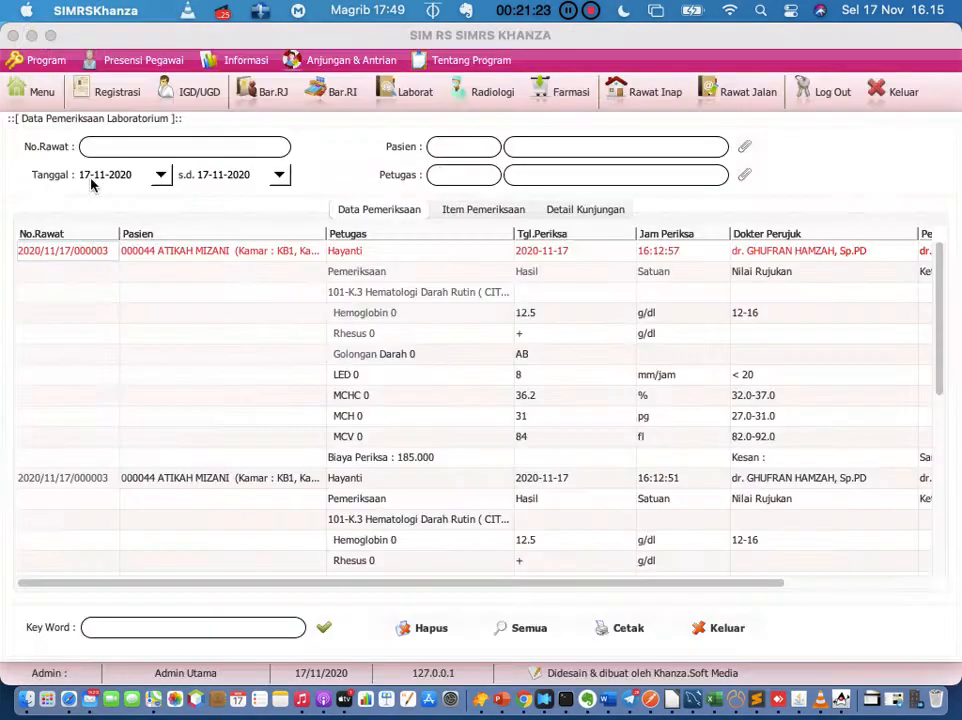
right_click(76, 256)
mouse_move(138, 270)
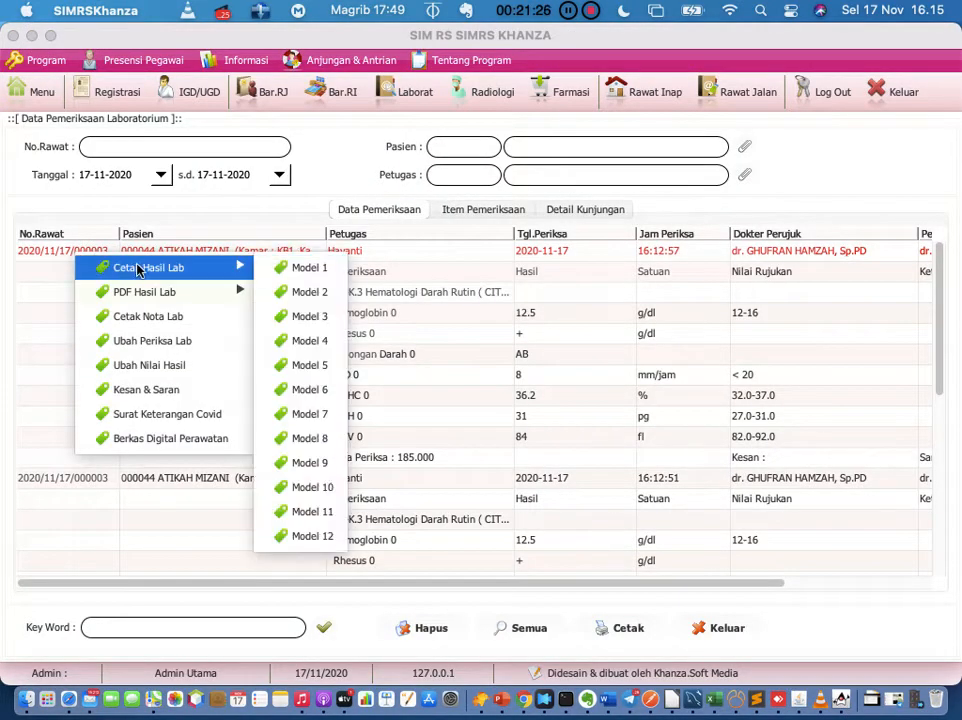
left_click(285, 291)
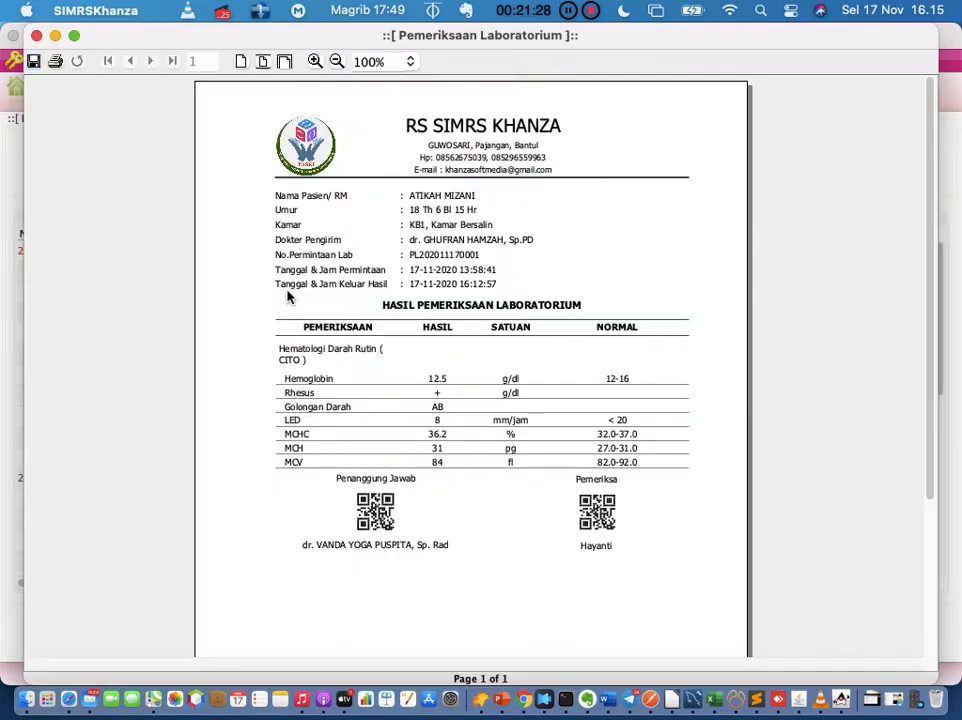
Step: Attempt printing the Model 2 report twice, dismiss both errors, close the preview and reselect the record
left_click(56, 62)
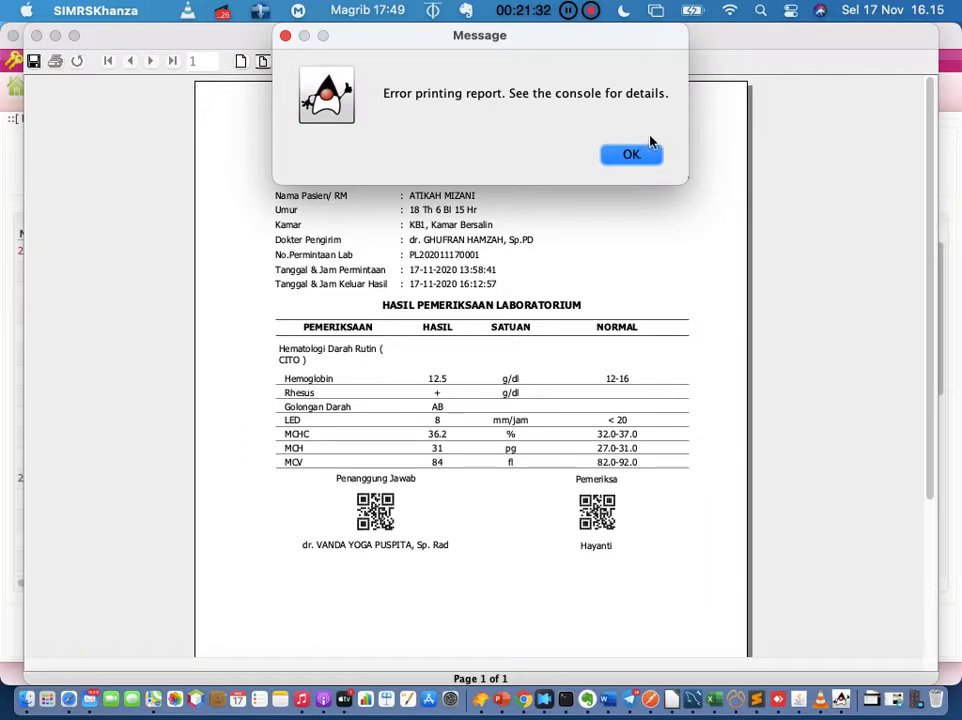
left_click(633, 155)
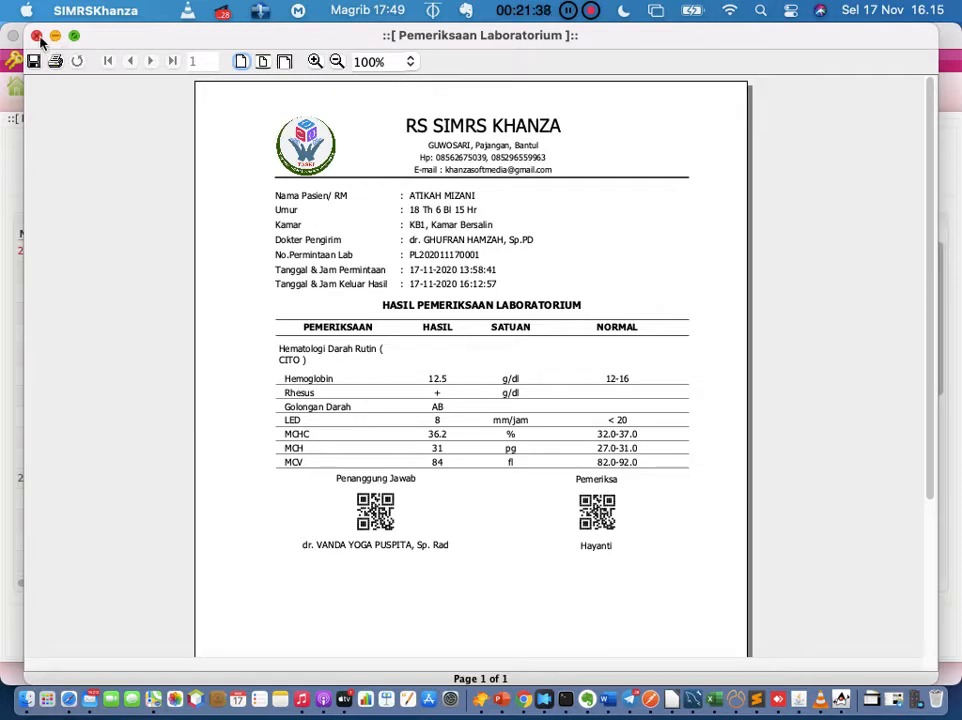
left_click(59, 64)
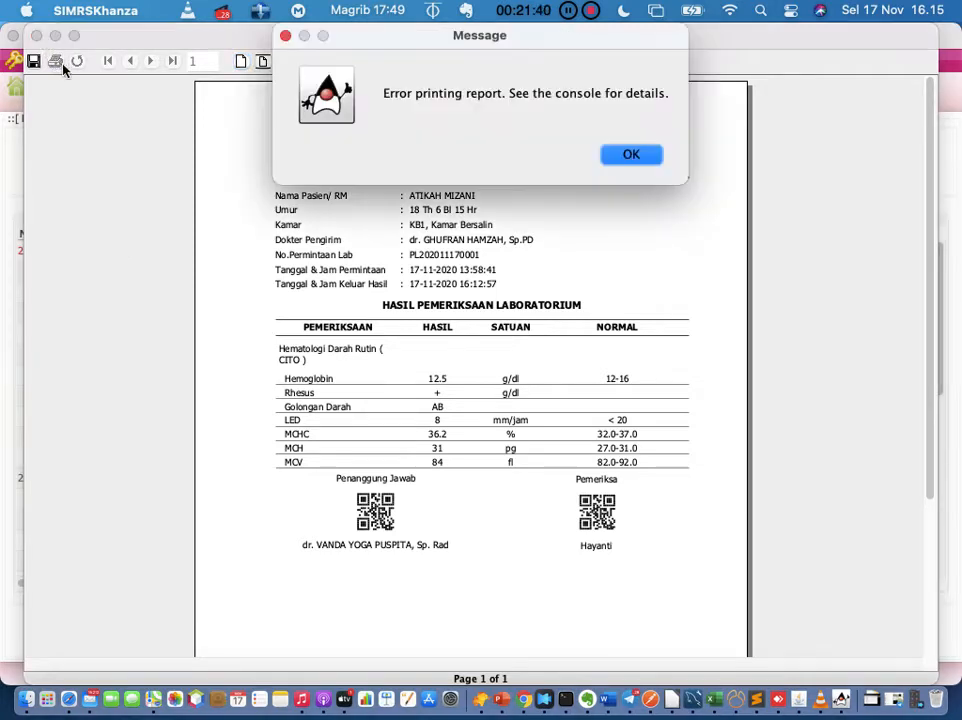
left_click(628, 156)
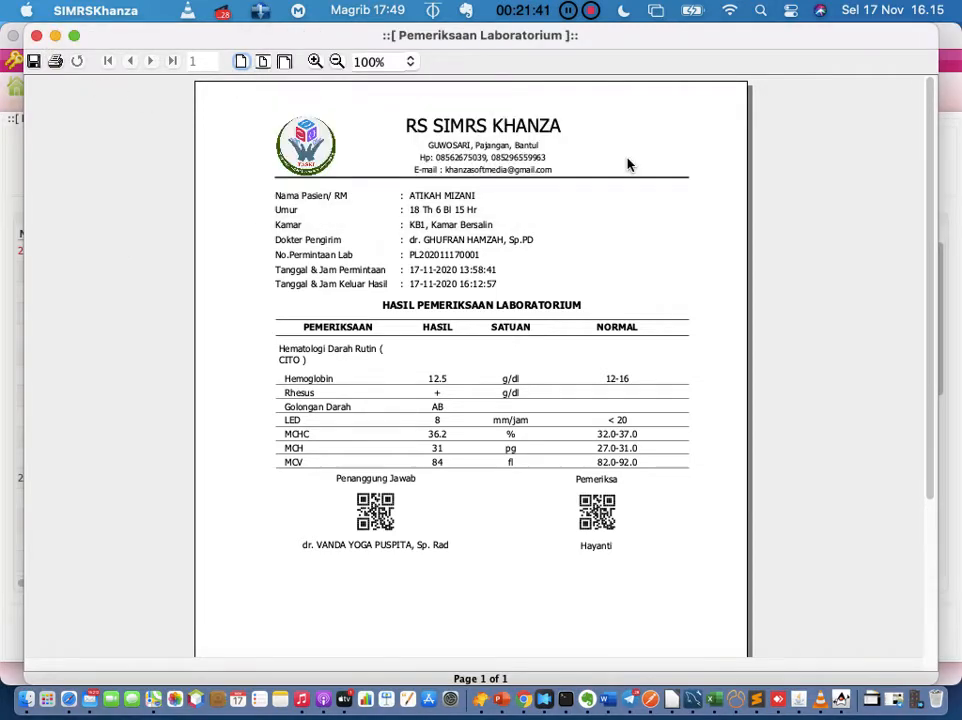
left_click(36, 36)
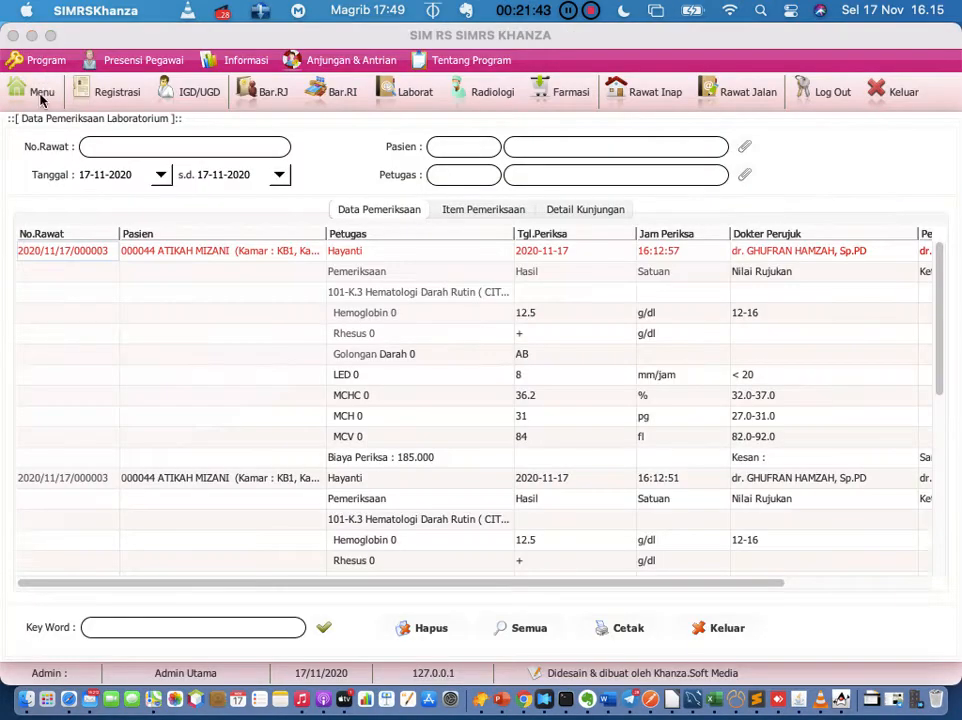
left_click(83, 259)
right_click(84, 257)
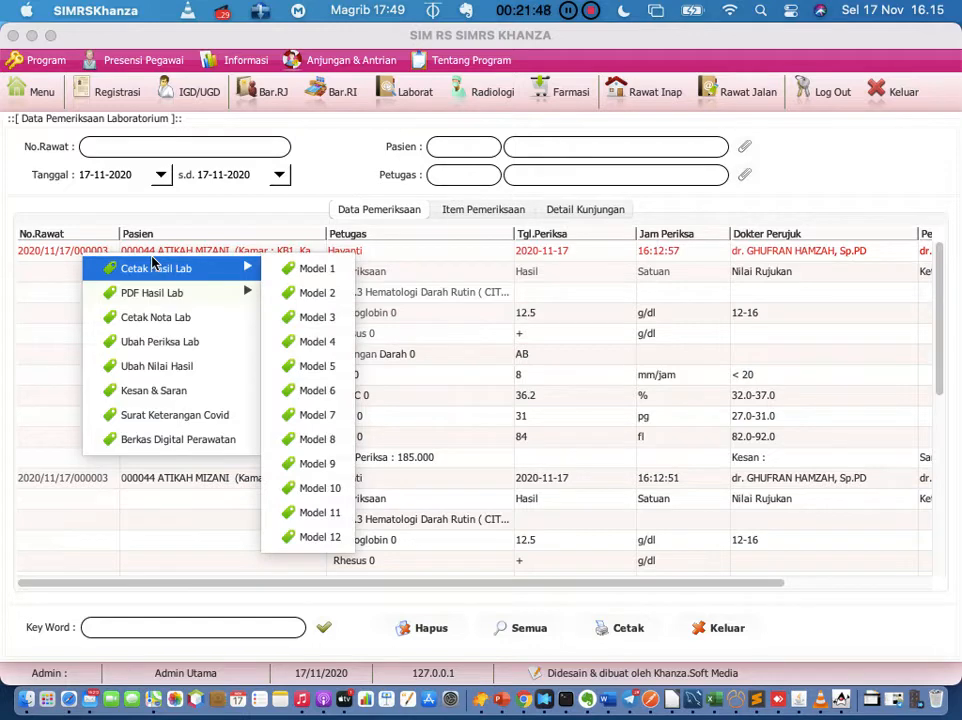
mouse_move(170, 268)
left_click(184, 377)
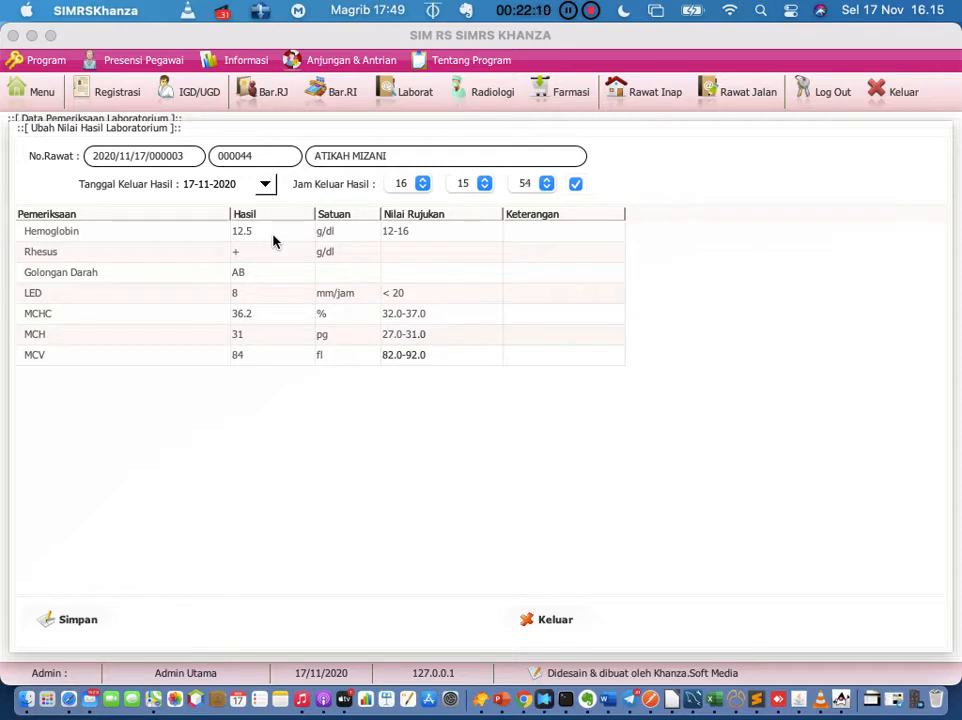
left_click(536, 621)
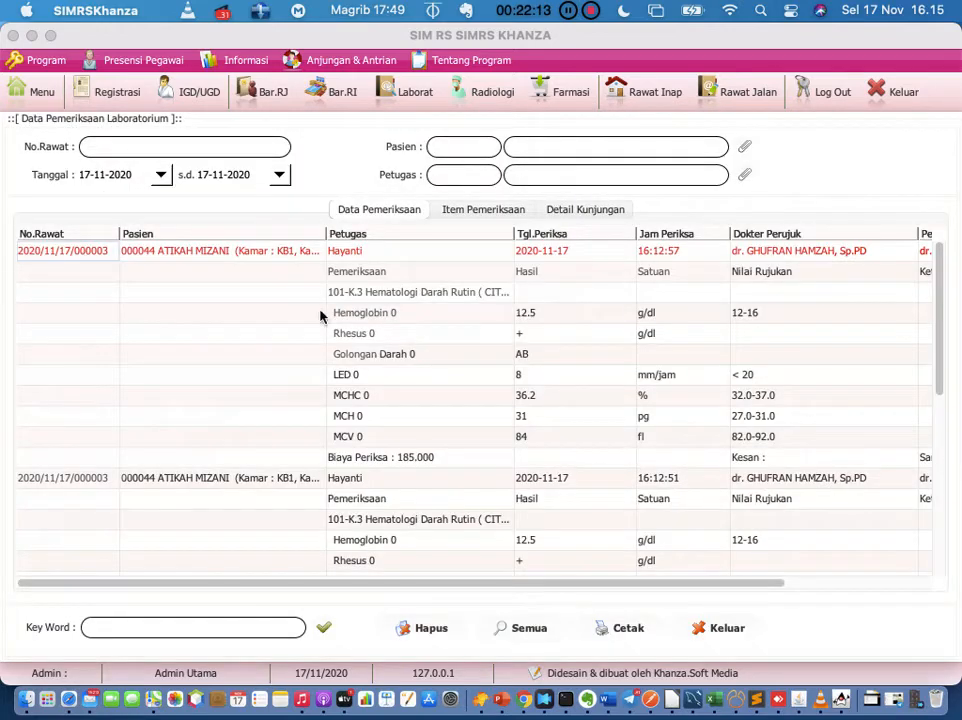
right_click(106, 251)
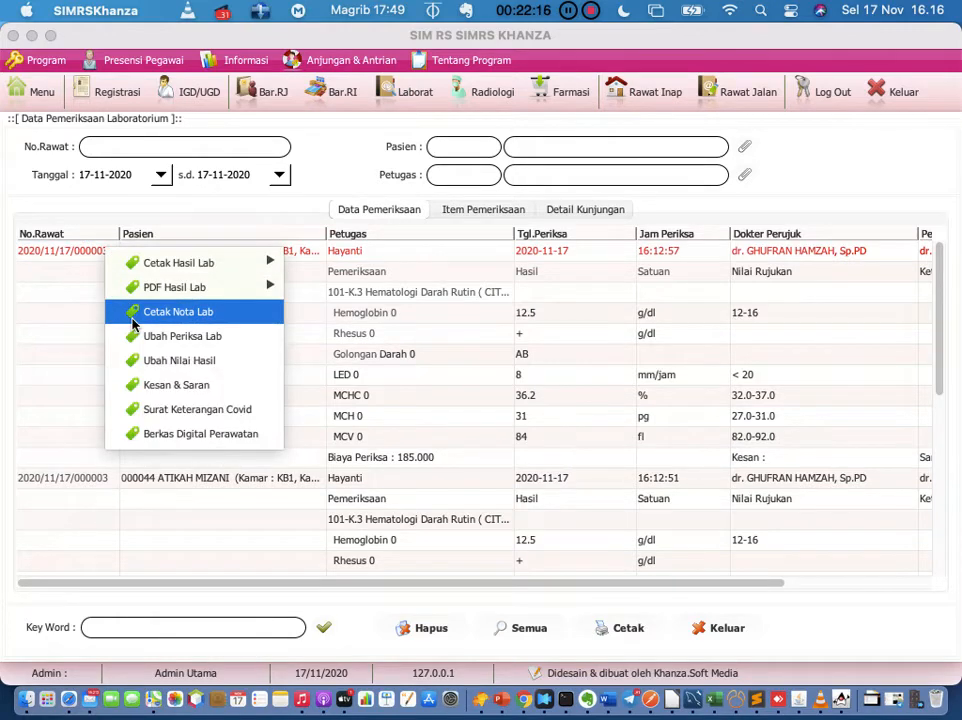
left_click(167, 390)
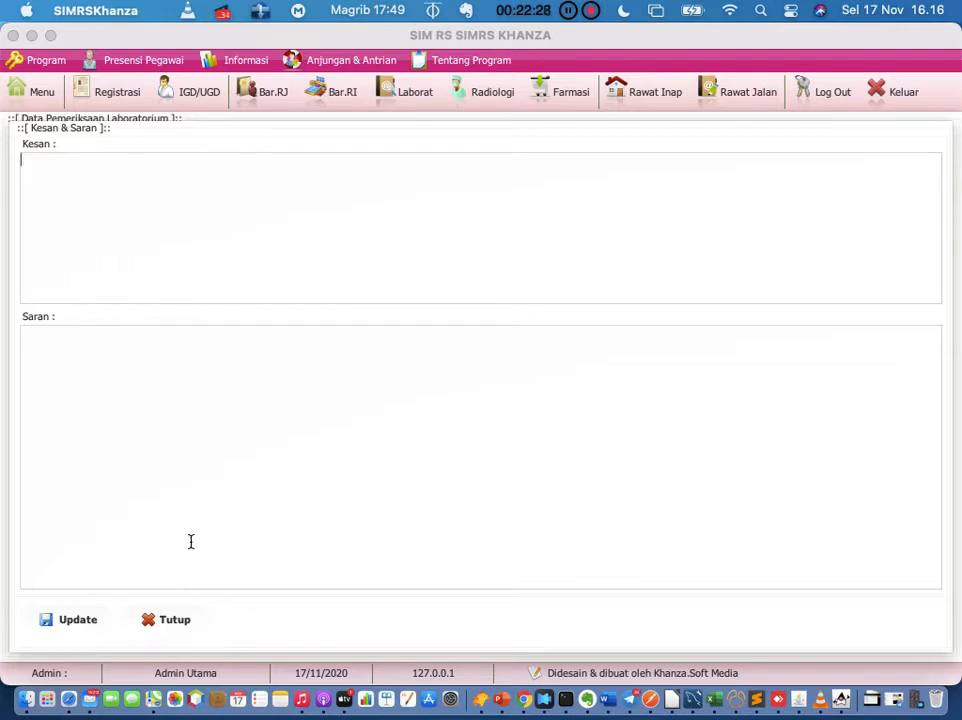
left_click(176, 622)
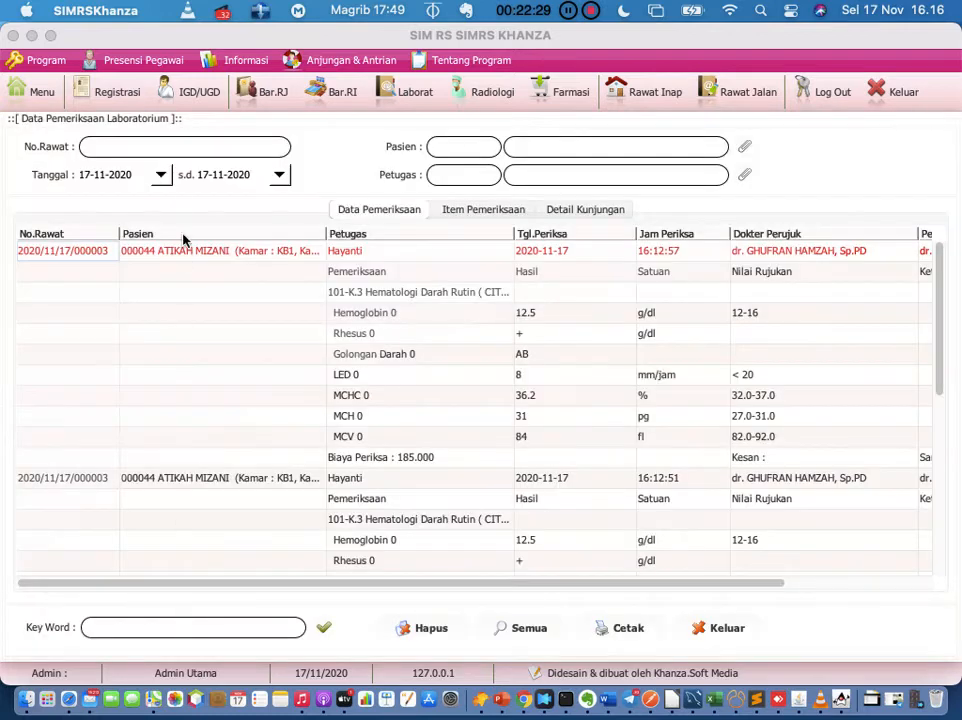
right_click(82, 255)
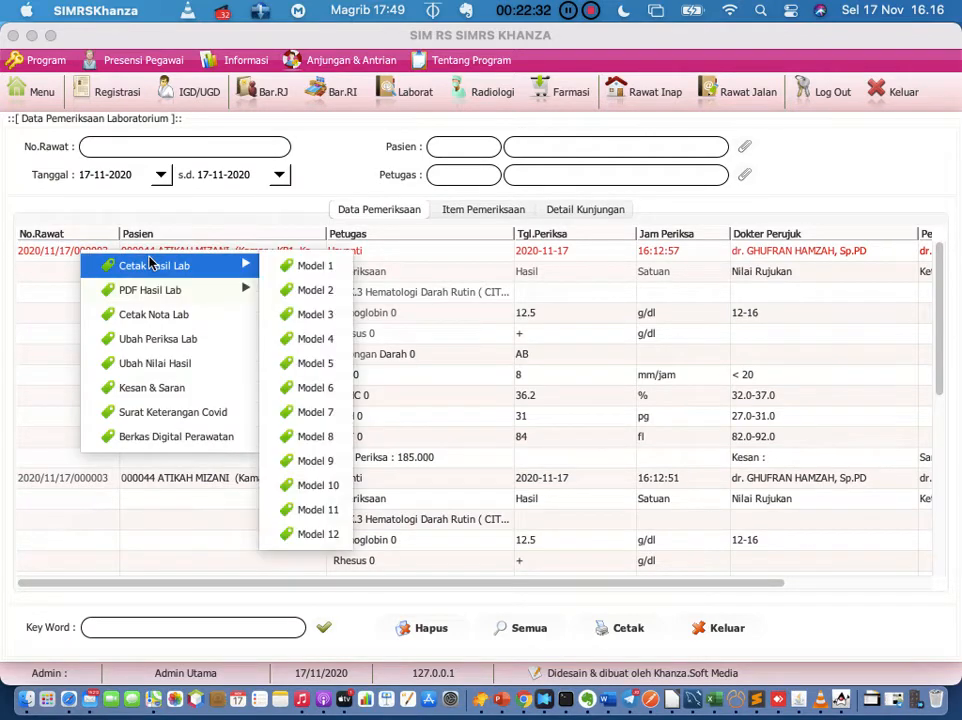
left_click(312, 487)
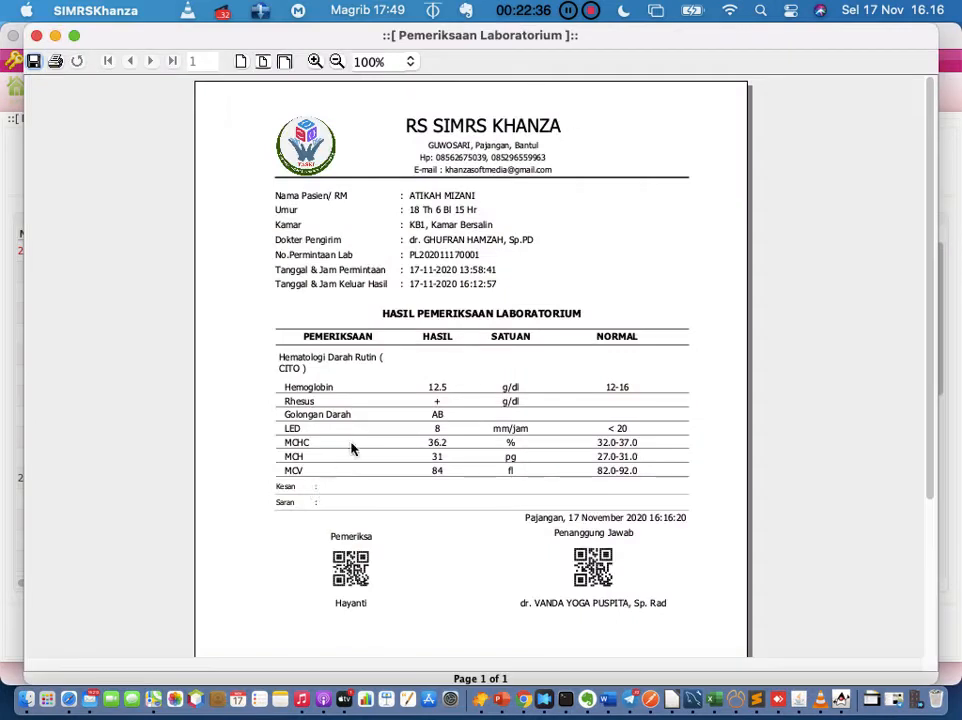
scroll(368, 435, "down", 3)
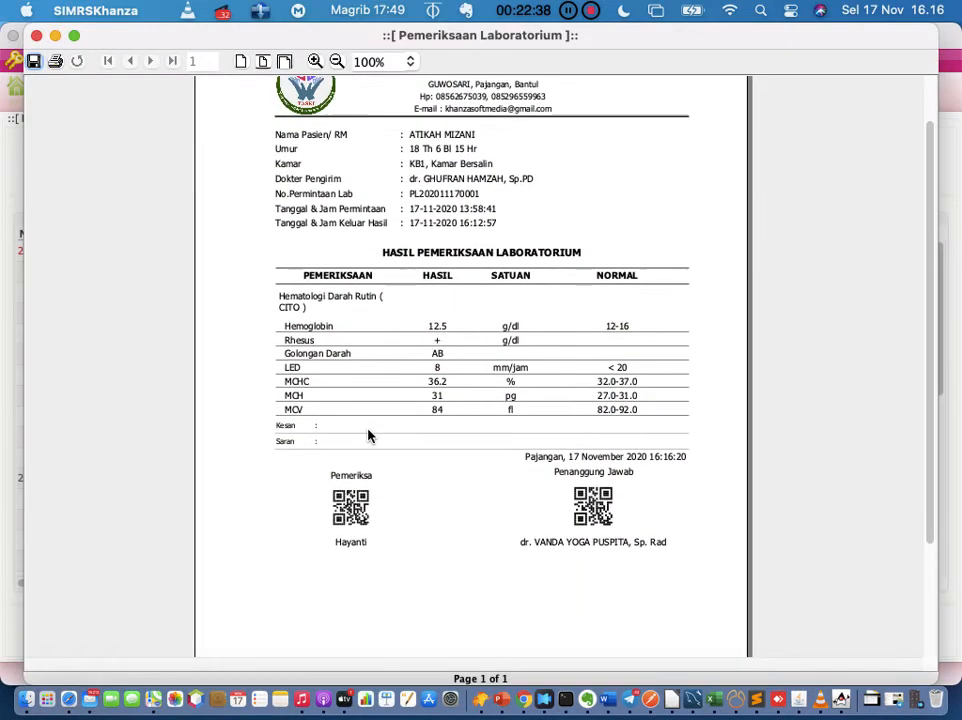
scroll(368, 437, "down", 1)
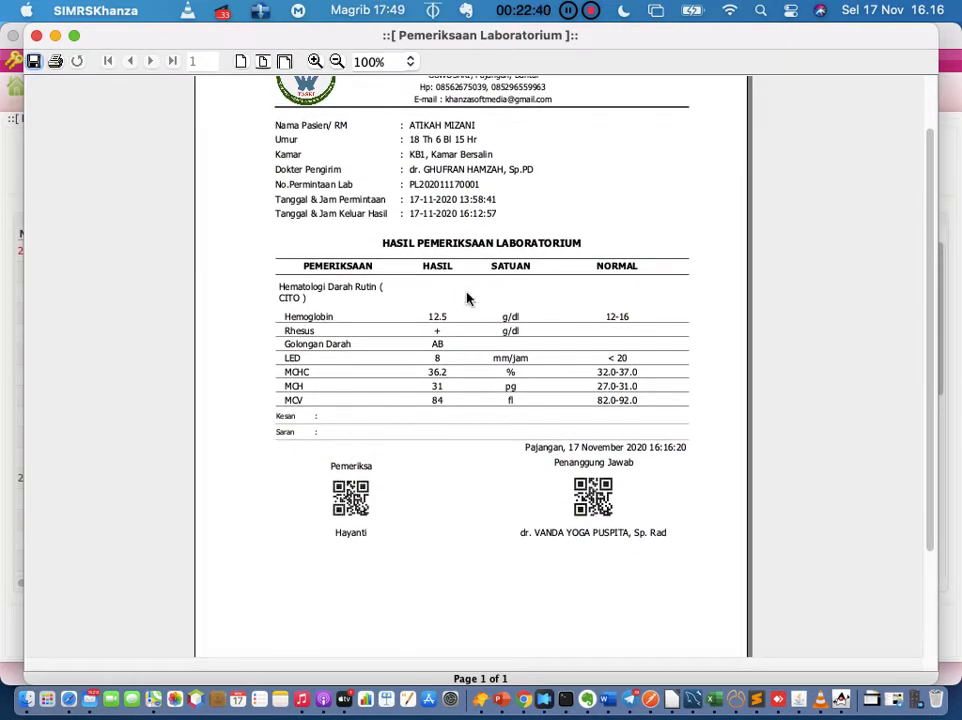
left_click(36, 35)
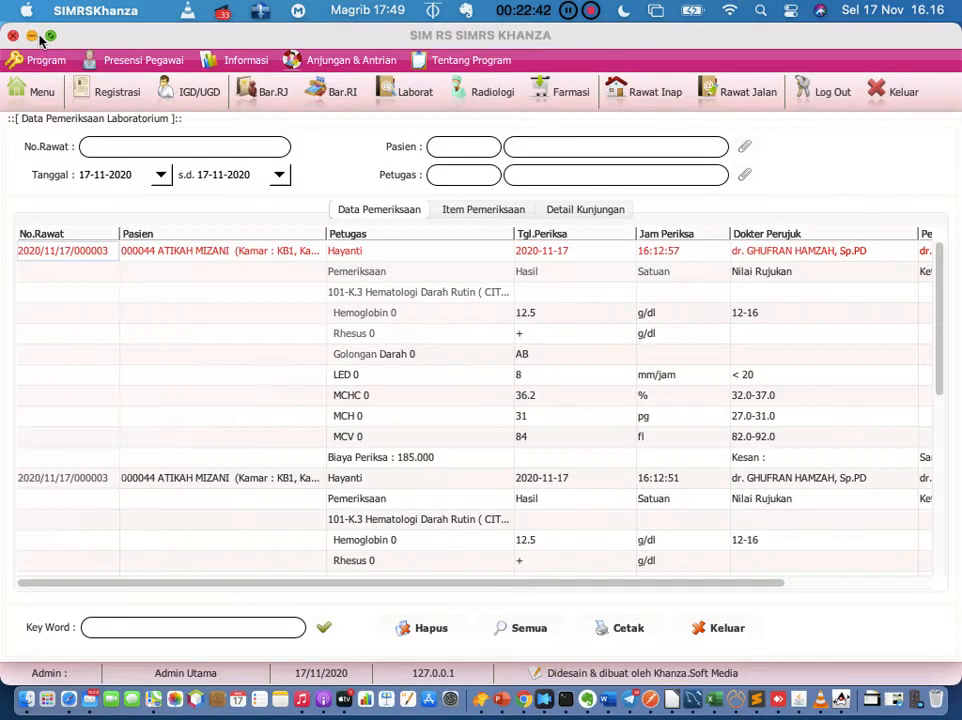
right_click(80, 255)
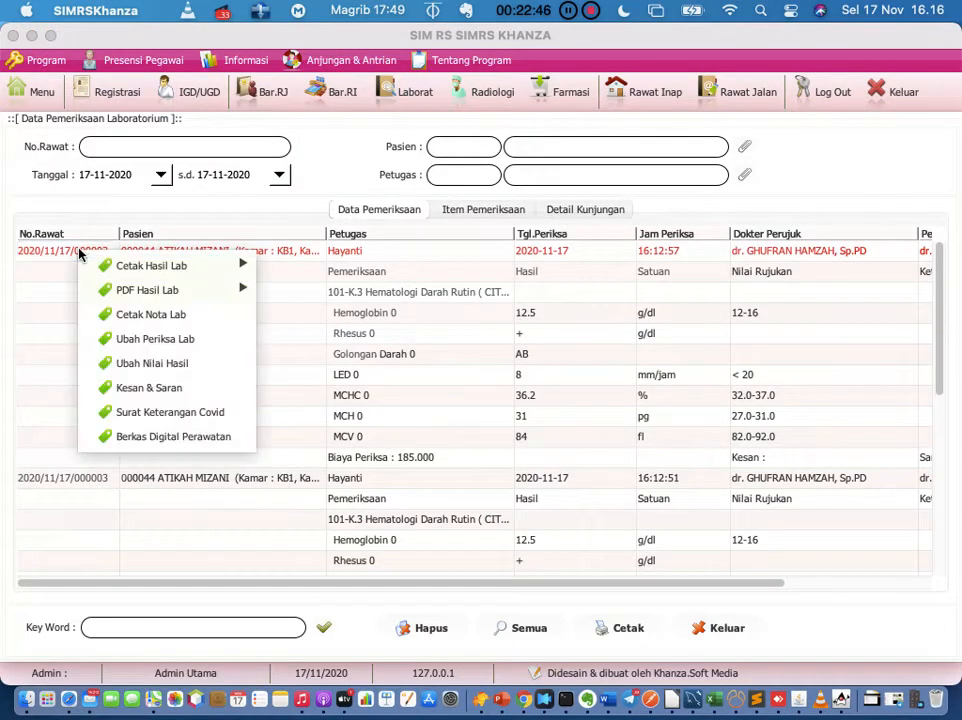
left_click(110, 387)
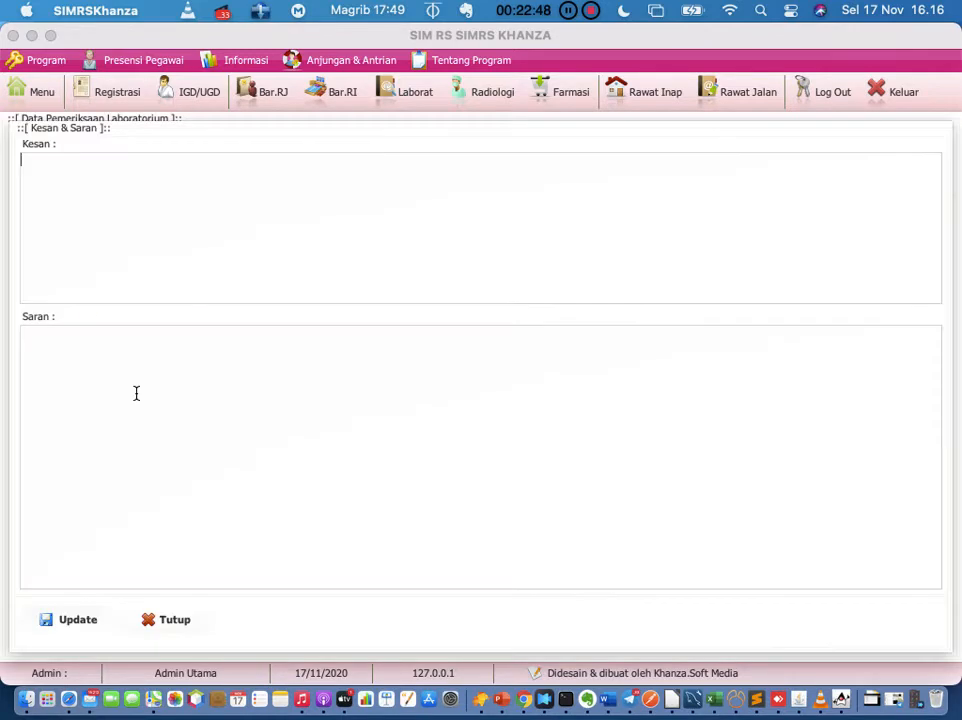
left_click(118, 398)
left_click(120, 193)
left_click(122, 391)
left_click(176, 624)
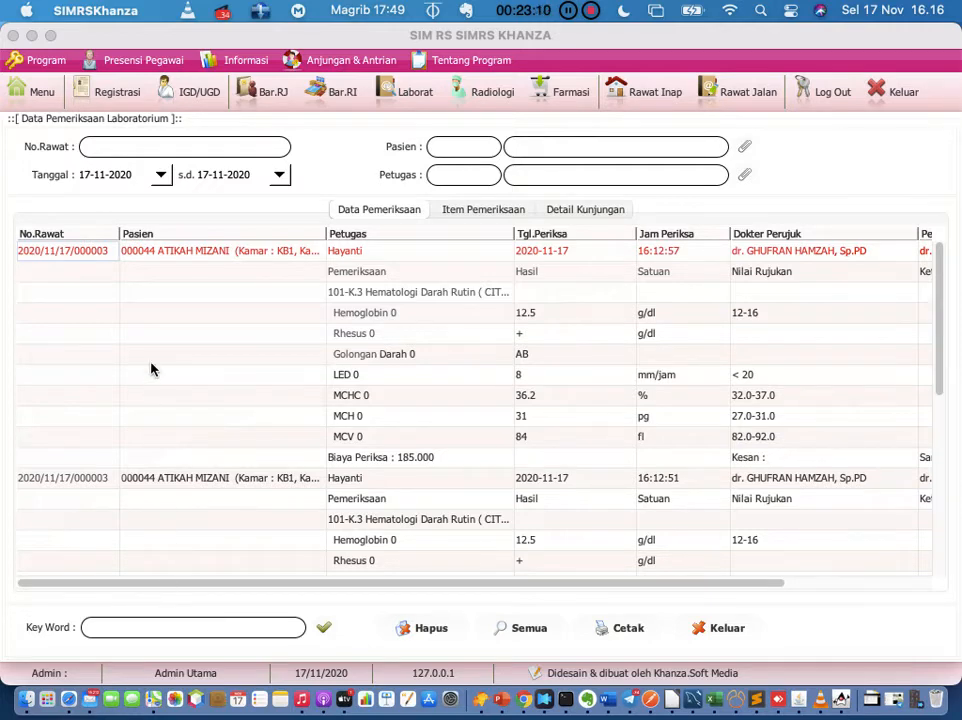
right_click(86, 254)
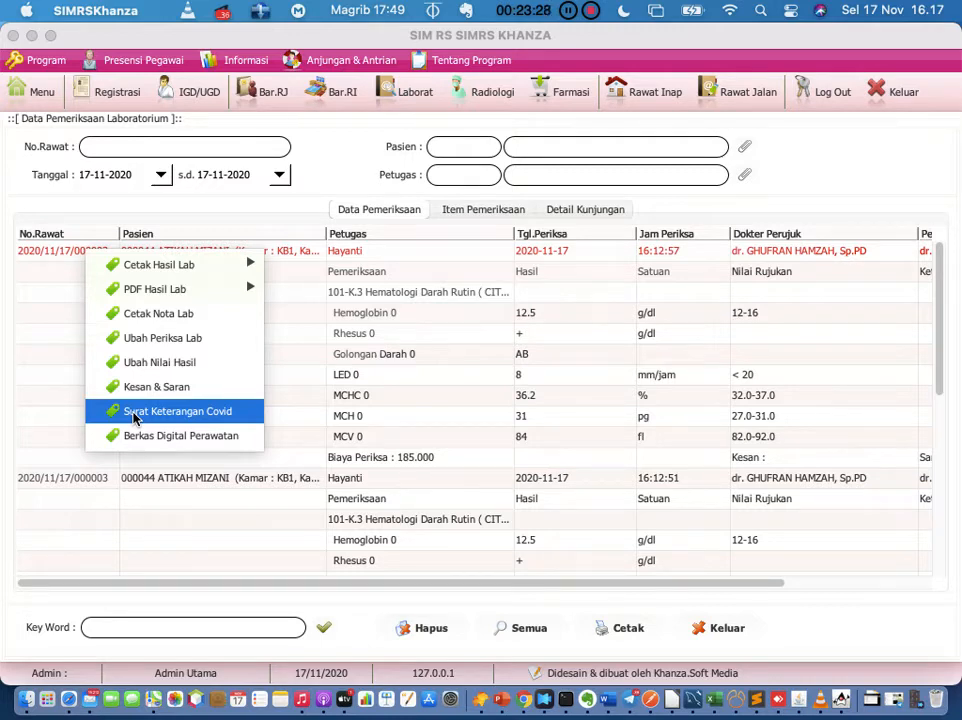
left_click(160, 411)
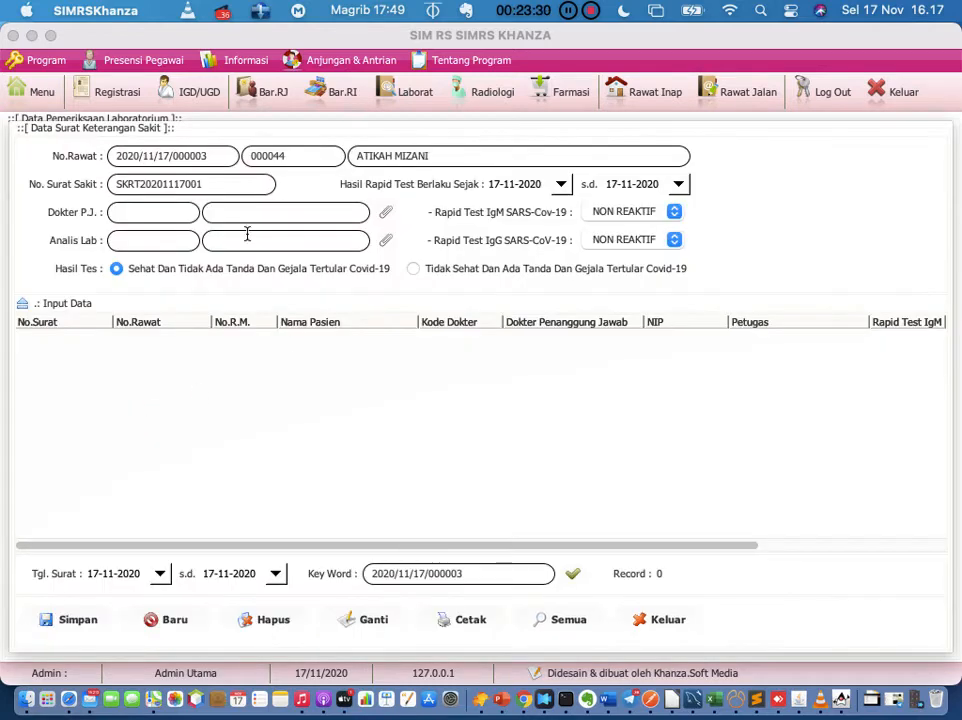
left_click(674, 621)
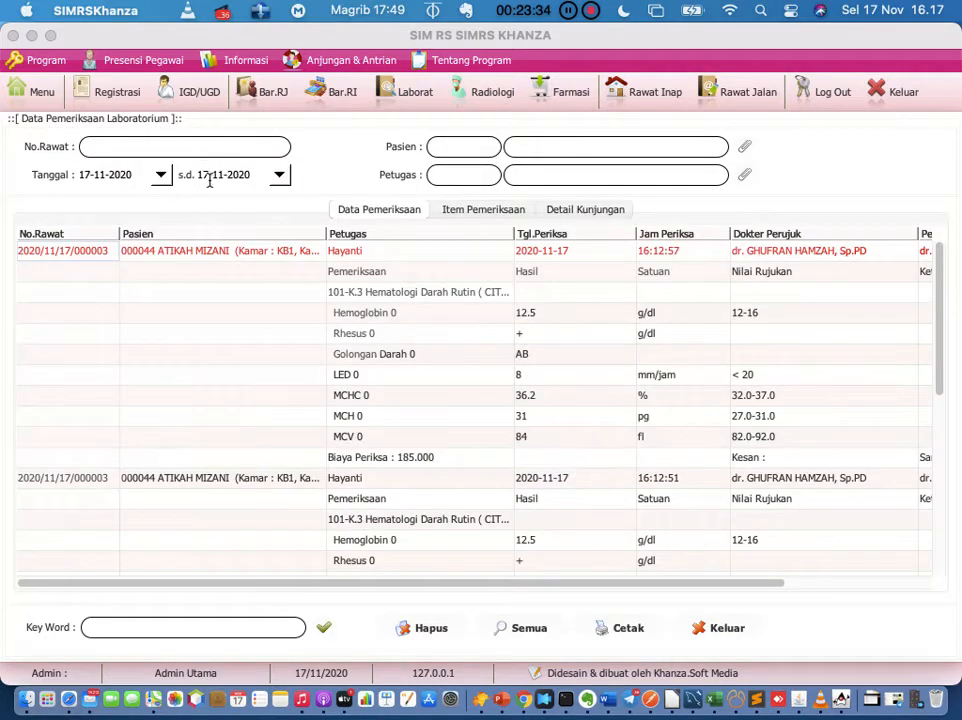
Step: Switch to today's registration list and bring up the Surat-Surat options for registration 004
right_click(103, 255)
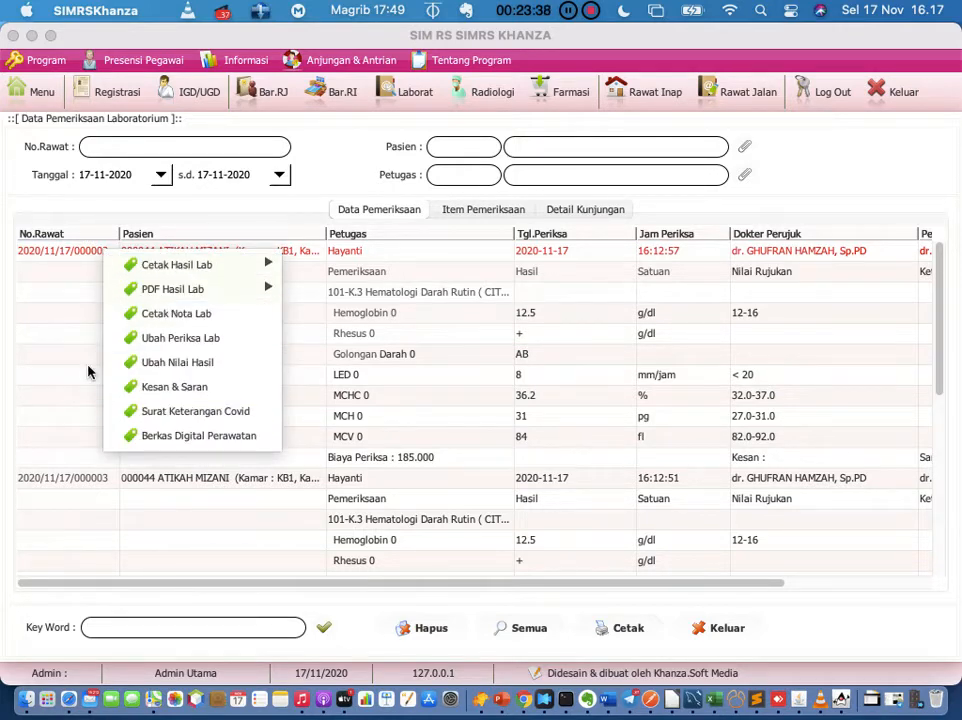
left_click(47, 356)
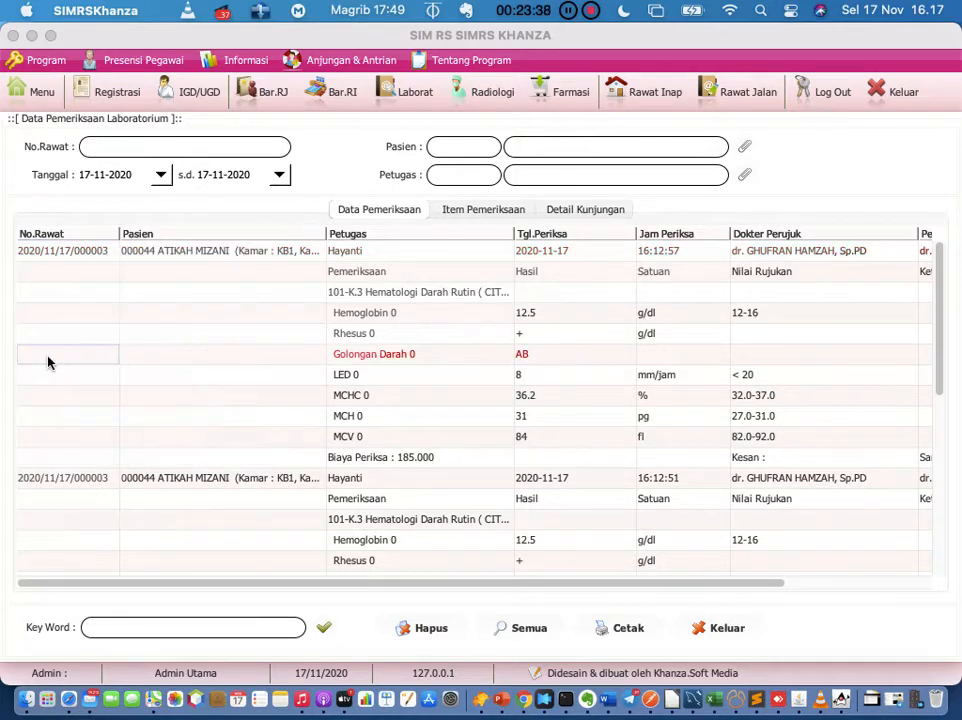
left_click(117, 95)
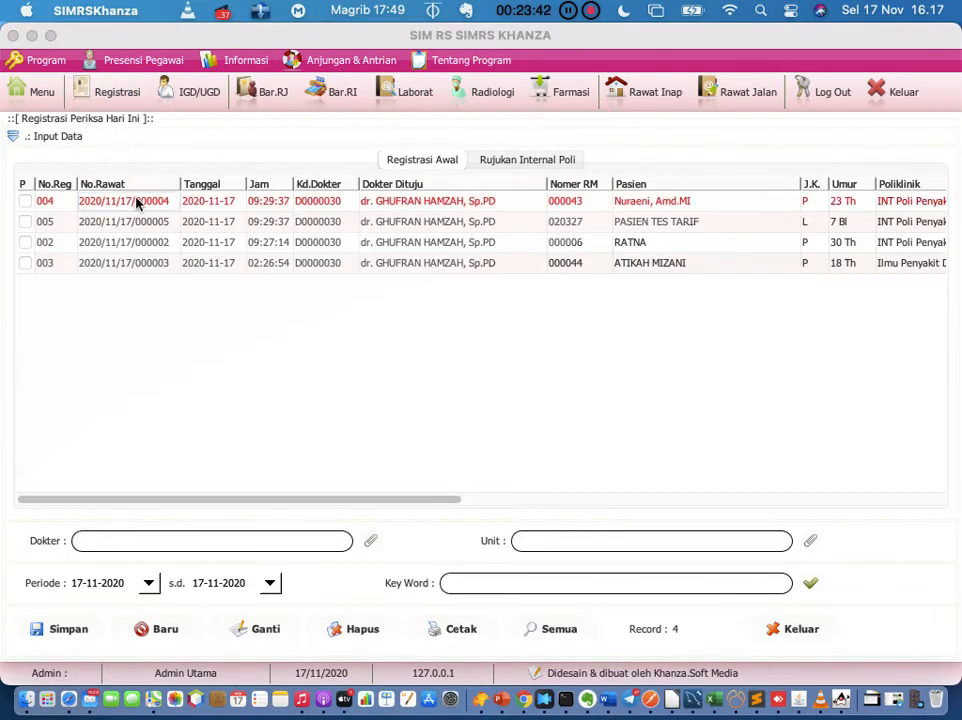
right_click(137, 203)
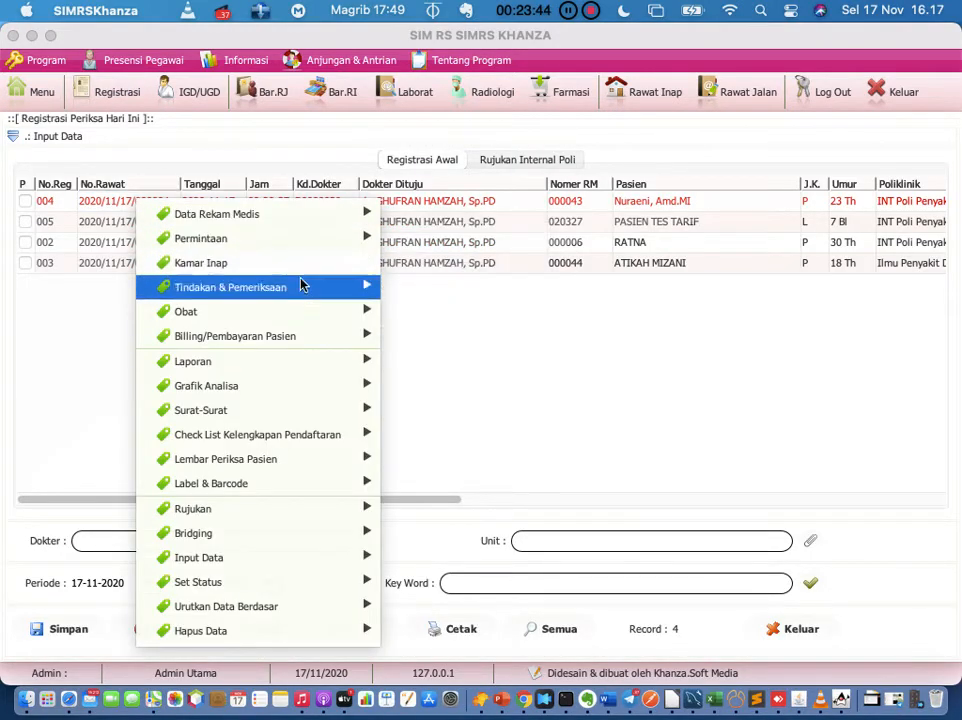
mouse_move(300, 340)
mouse_move(311, 410)
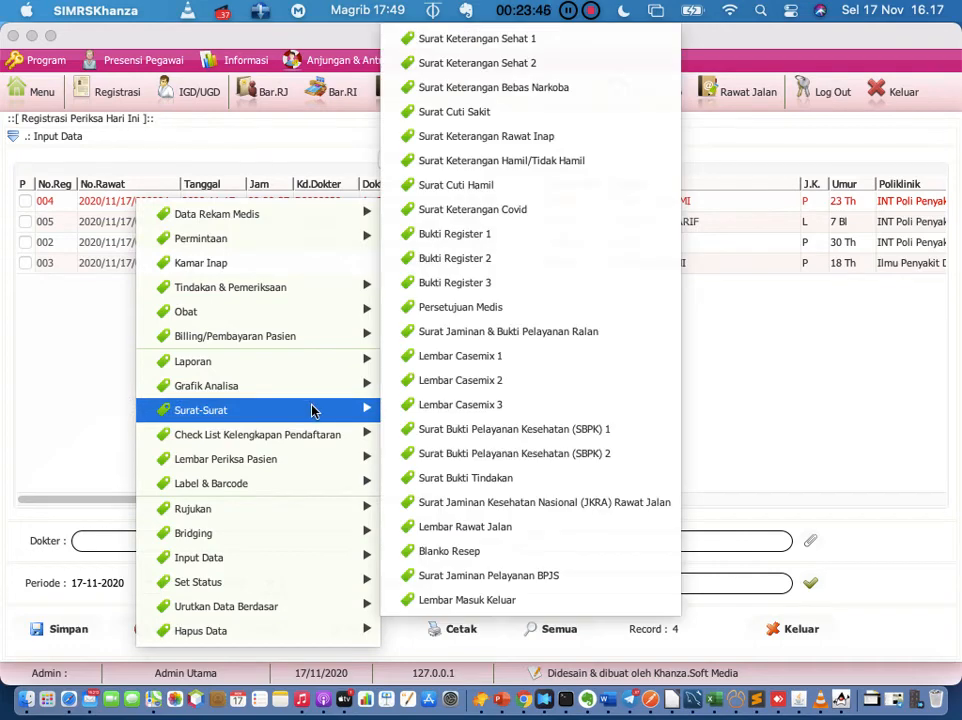
left_click(482, 212)
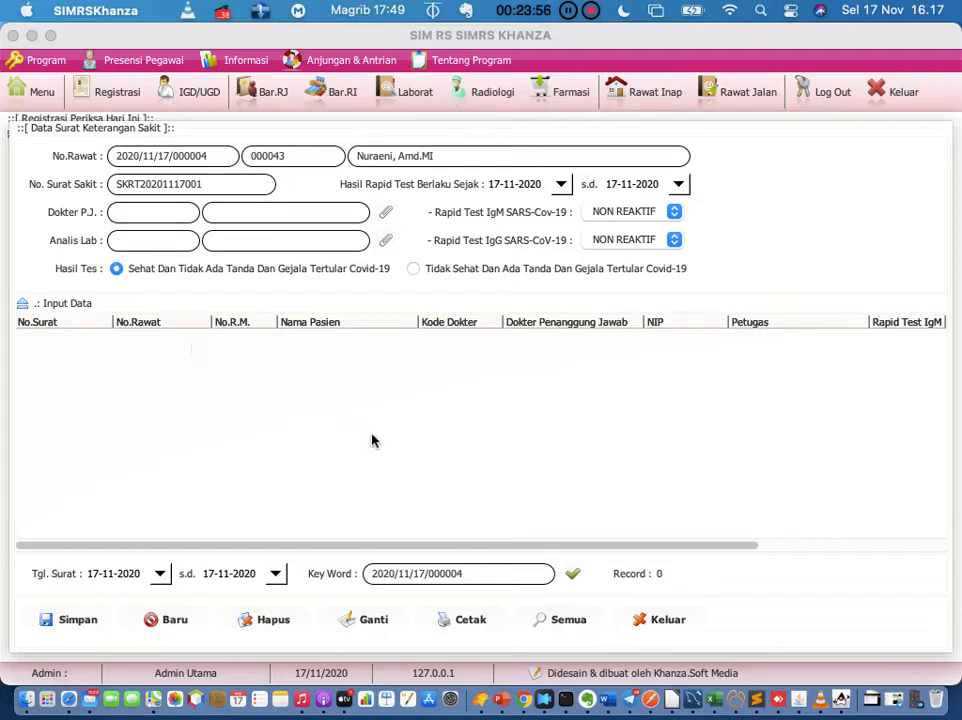
left_click(664, 622)
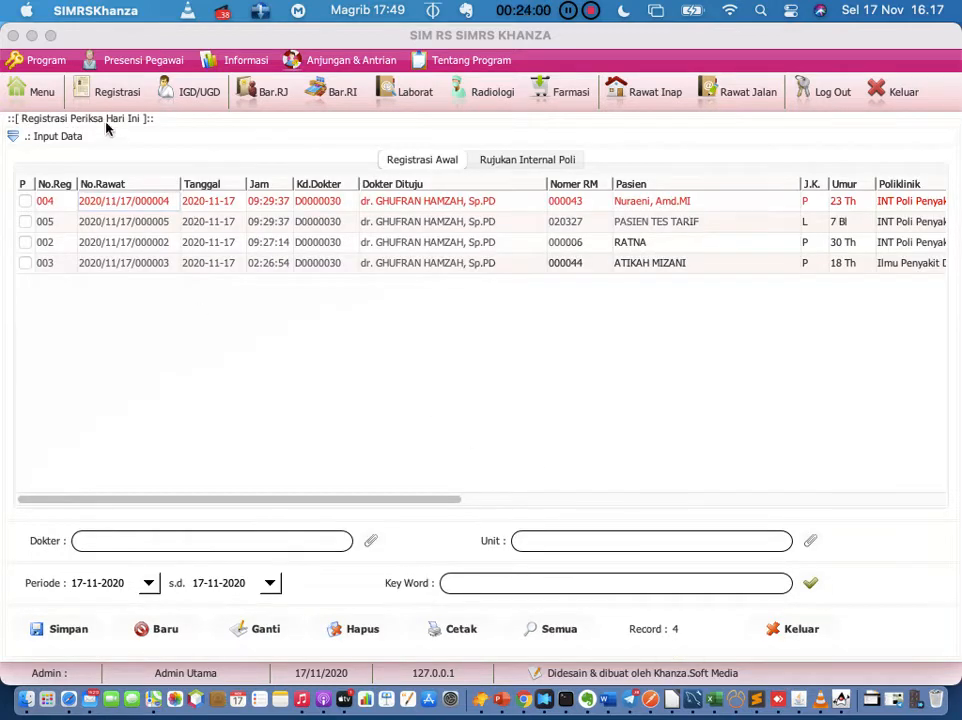
Step: Open the Periksa Lab module from the main menu
left_click(41, 96)
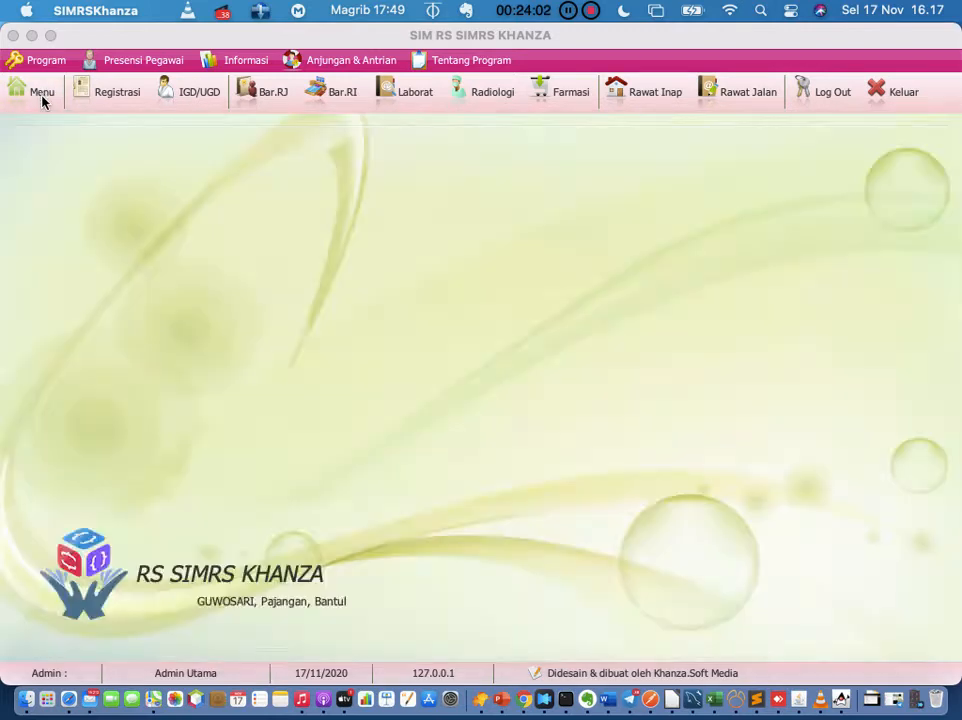
left_click(479, 388)
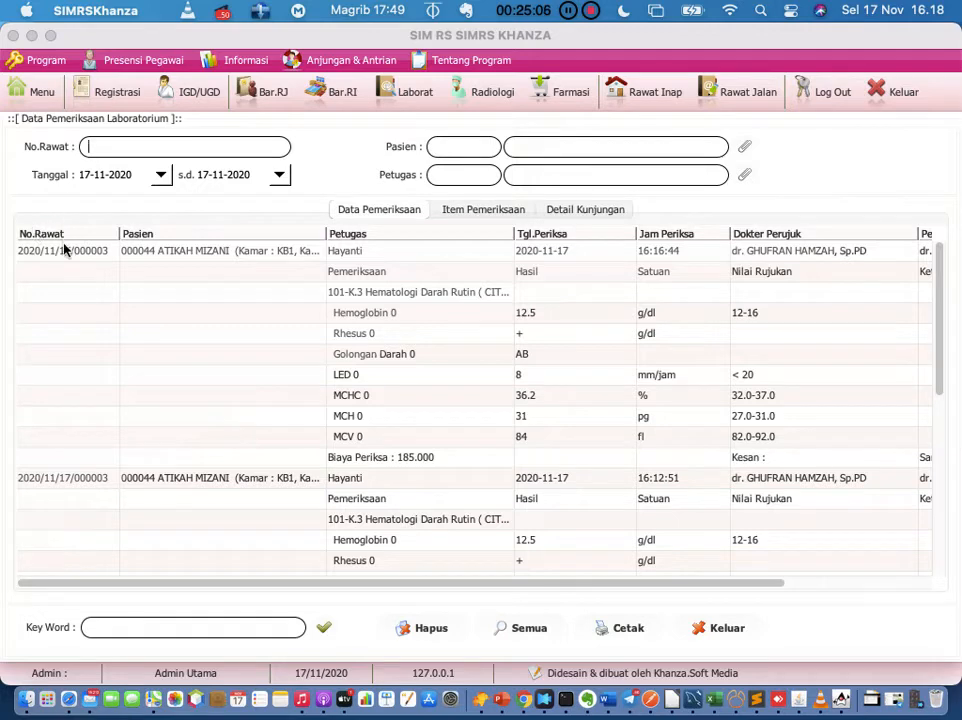
Step: Select the first lab record, dismiss its action list, and go back to Menu Utama
left_click(65, 256)
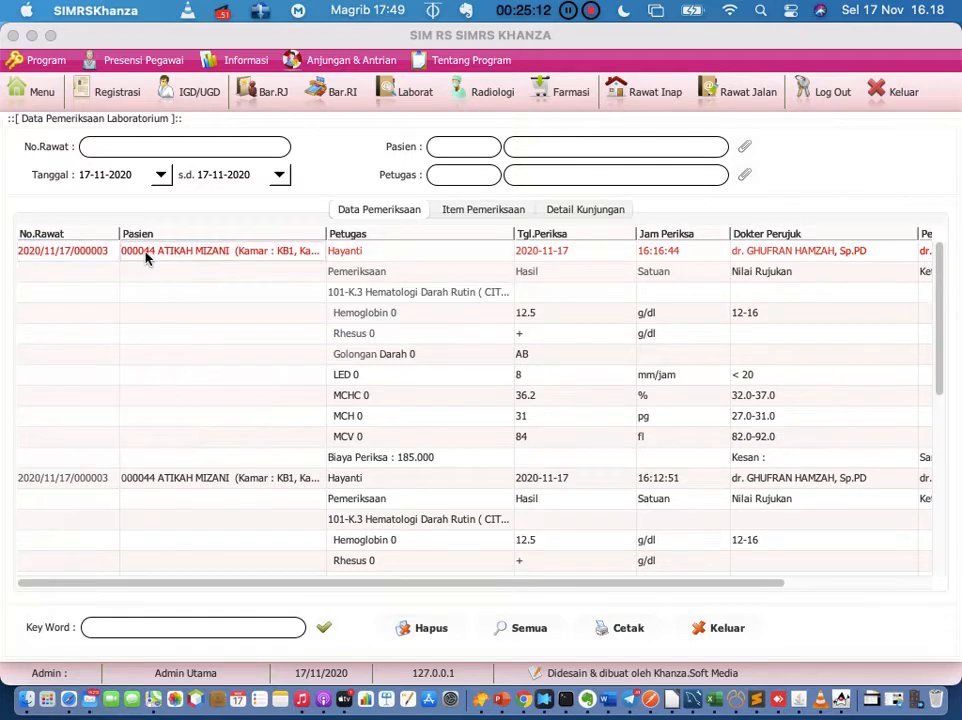
right_click(80, 256)
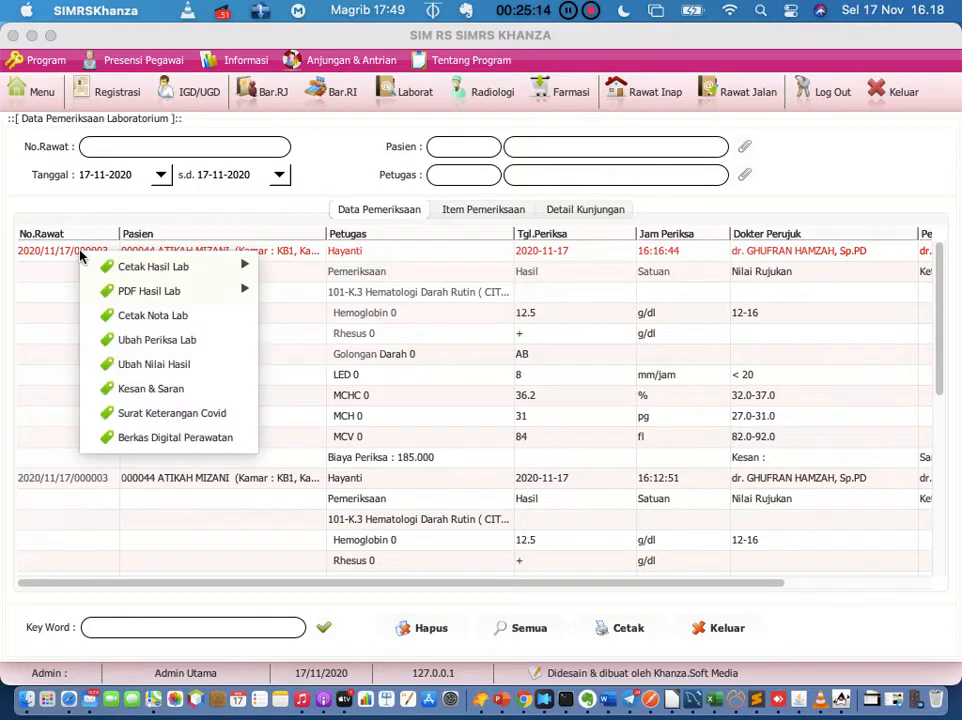
left_click(42, 316)
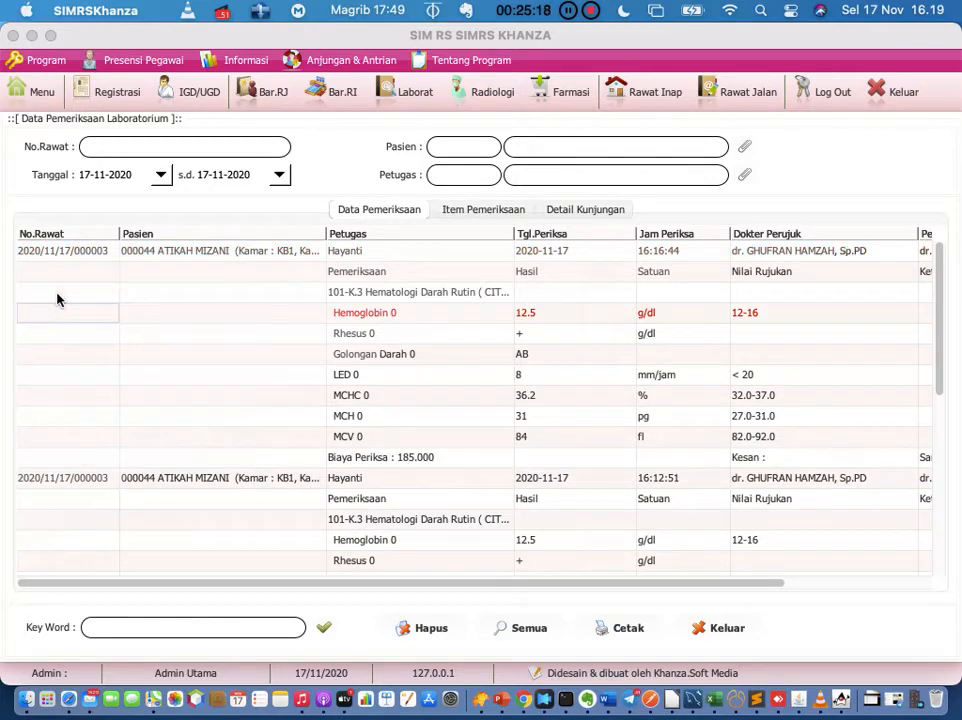
left_click(37, 95)
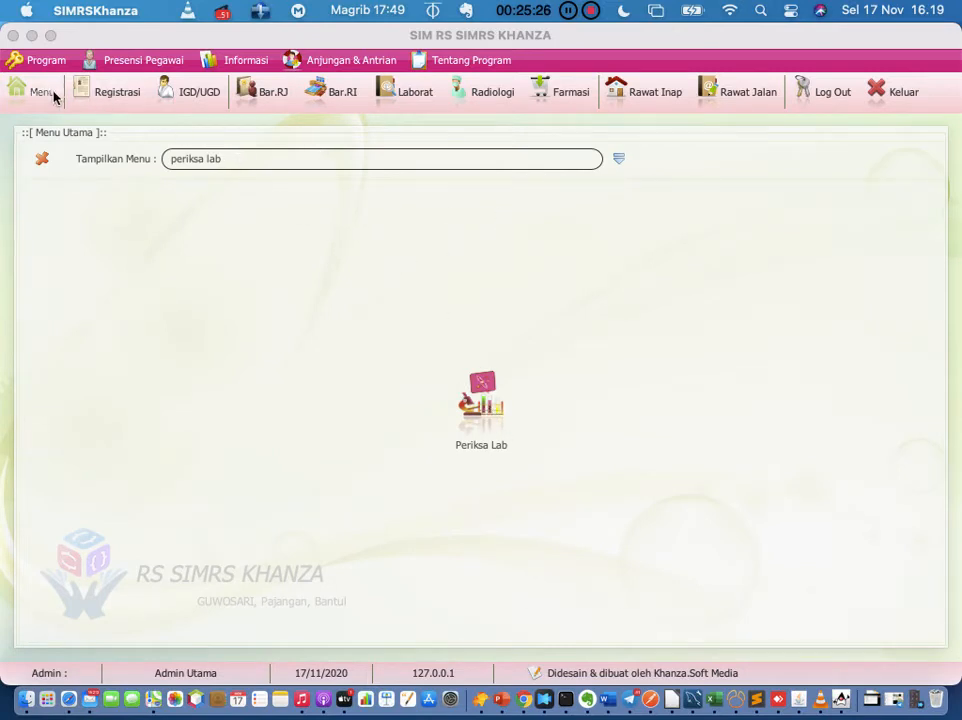
Step: Filter the main menu by 'periksa' and open the Periksa Lab screen
left_click(620, 160)
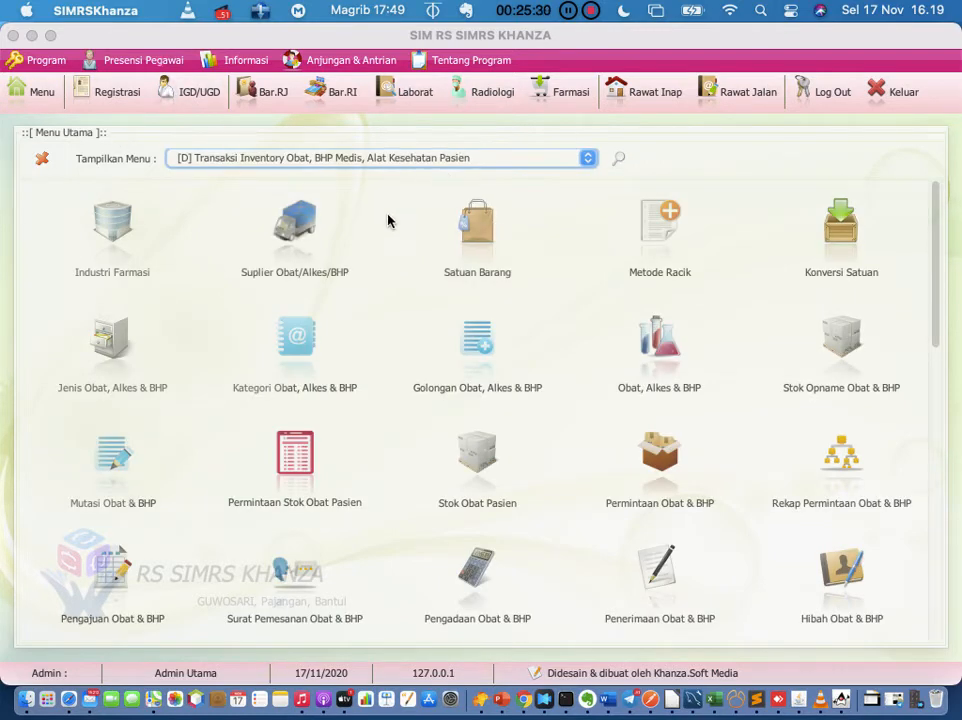
scroll(397, 318, "down", 10)
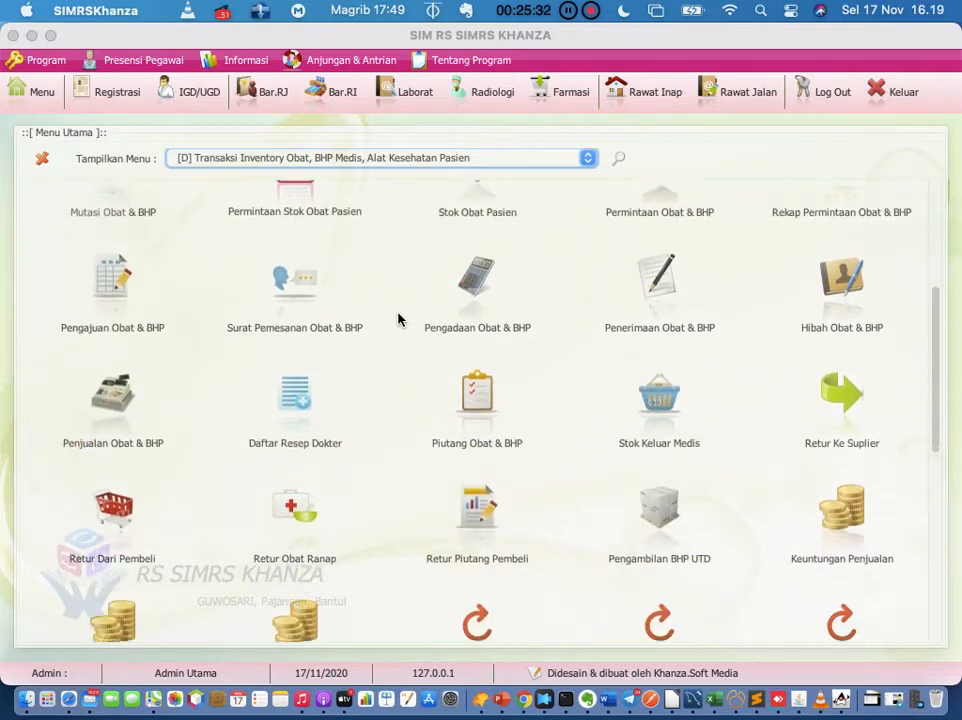
left_click(619, 161)
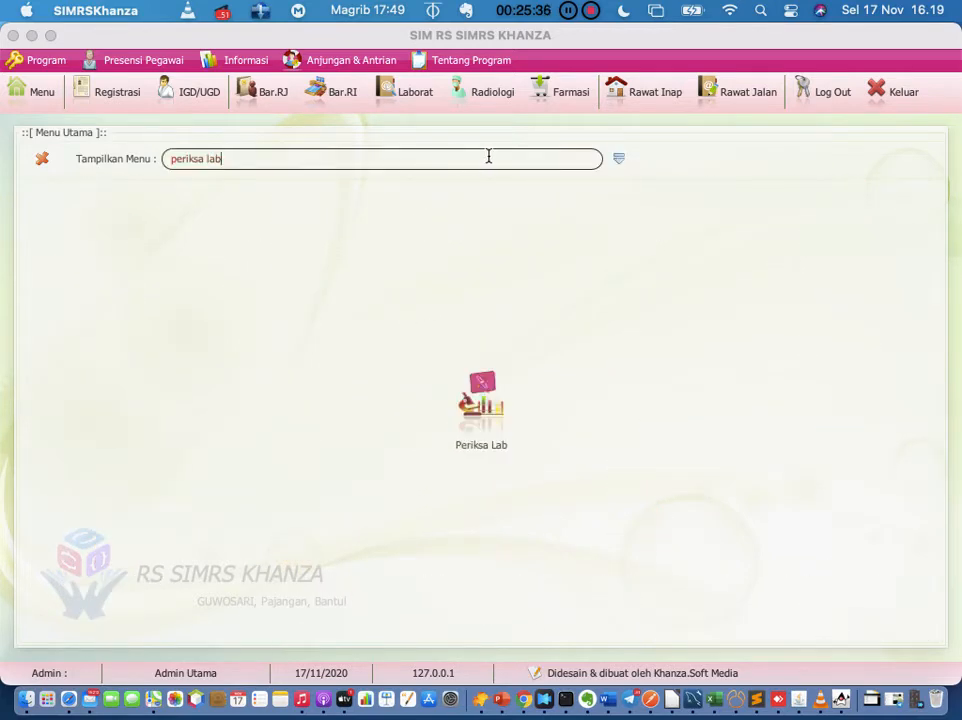
key("BackSpace")
key("BackSpace")
key("BackSpace")
key("BackSpace")
key("BackSpace")
key("BackSpace")
key("BackSpace")
key("BackSpace")
key("BackSpace")
key("BackSpace")
key("BackSpace")
type("periksa")
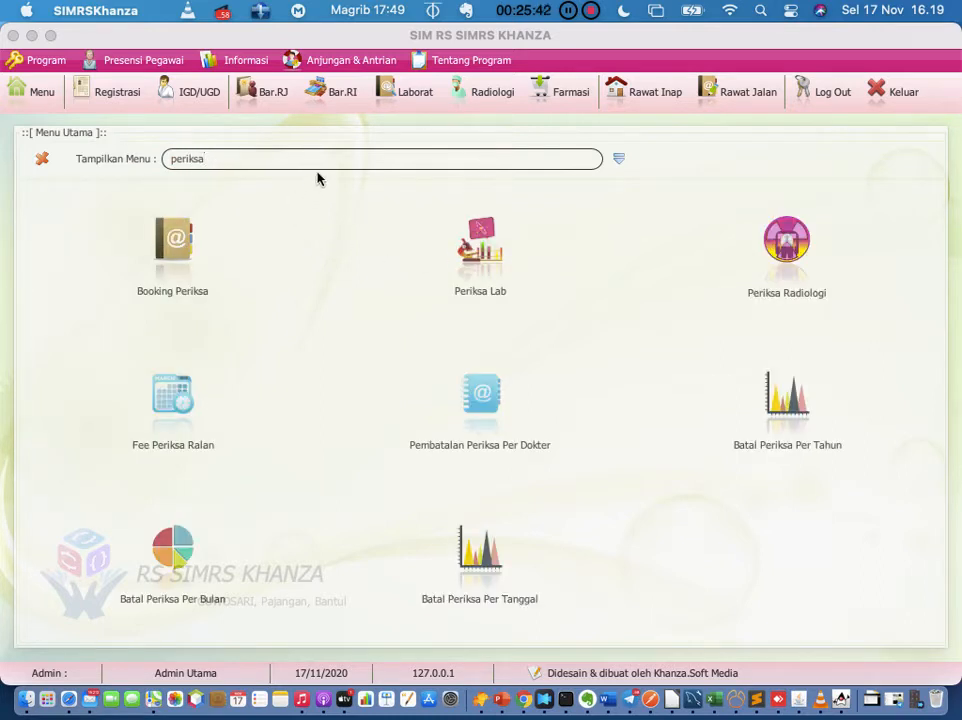
left_click(481, 287)
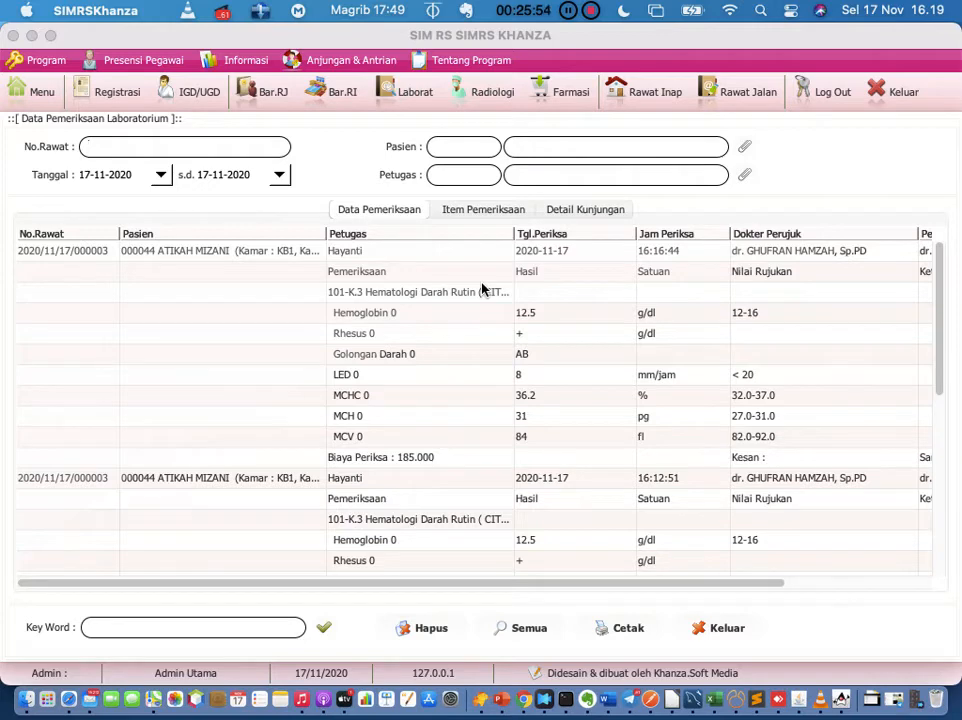
Step: Open the Kesan & Saran form for the first laboratory examination record
left_click(79, 259)
right_click(79, 259)
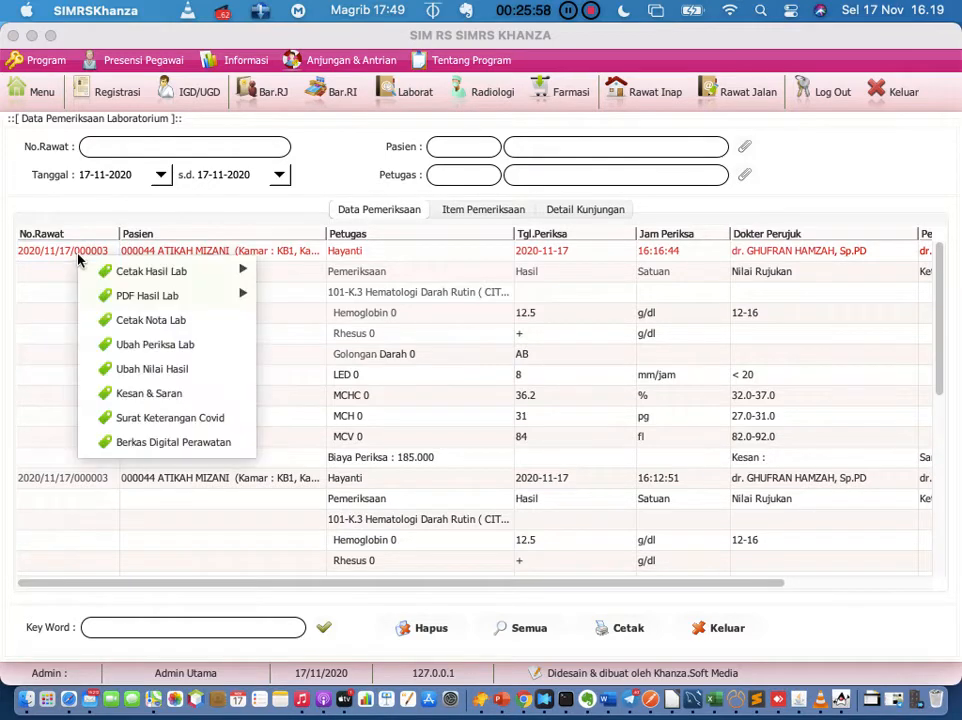
mouse_move(93, 270)
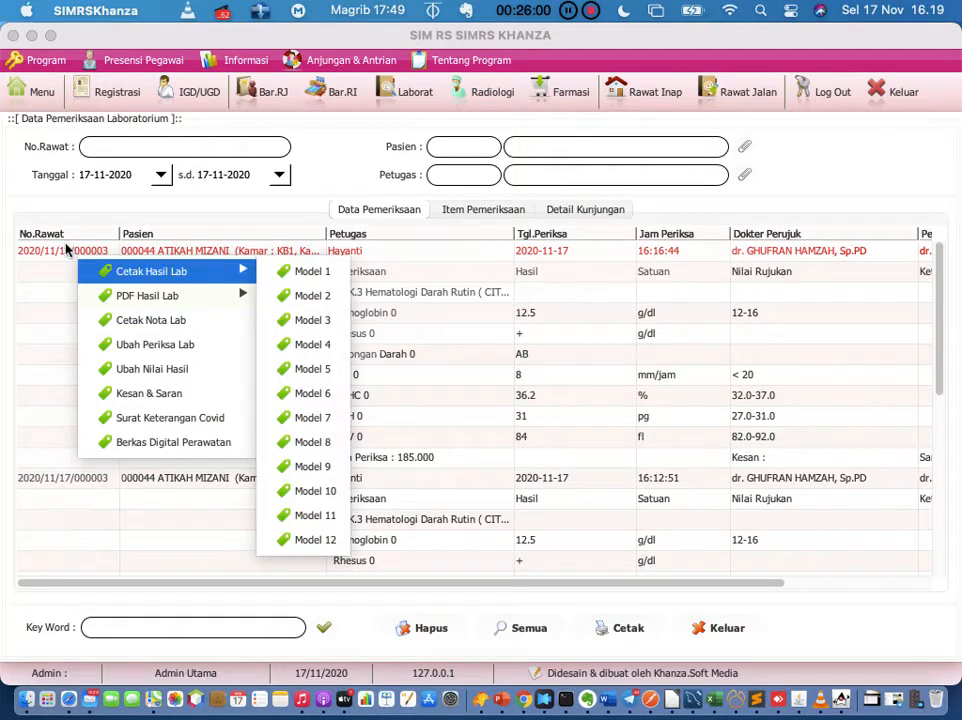
left_click(67, 249)
right_click(67, 250)
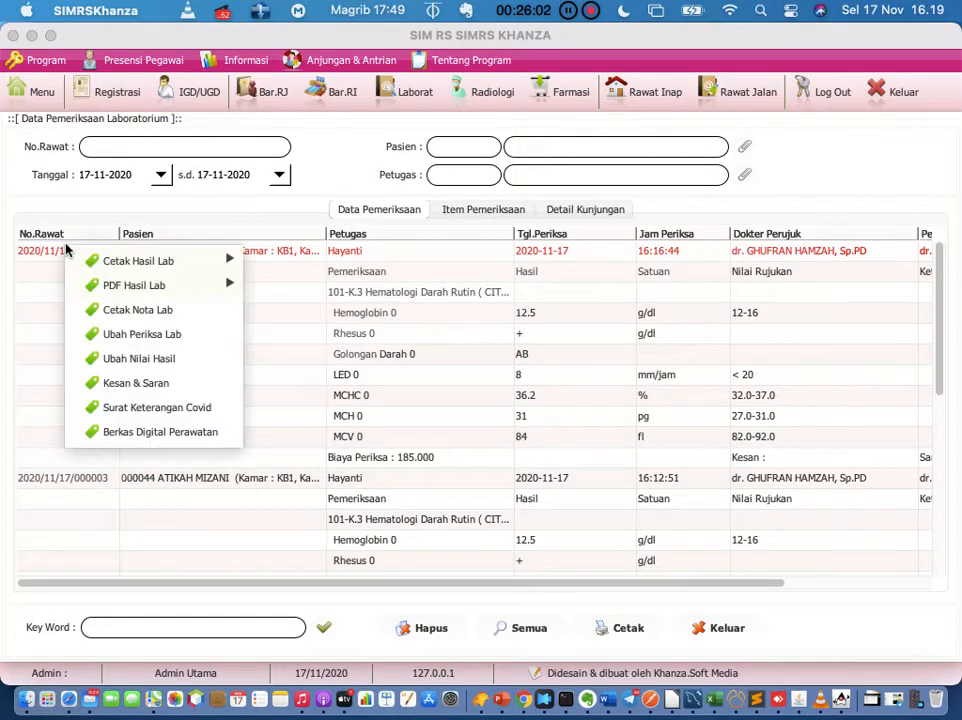
mouse_move(97, 263)
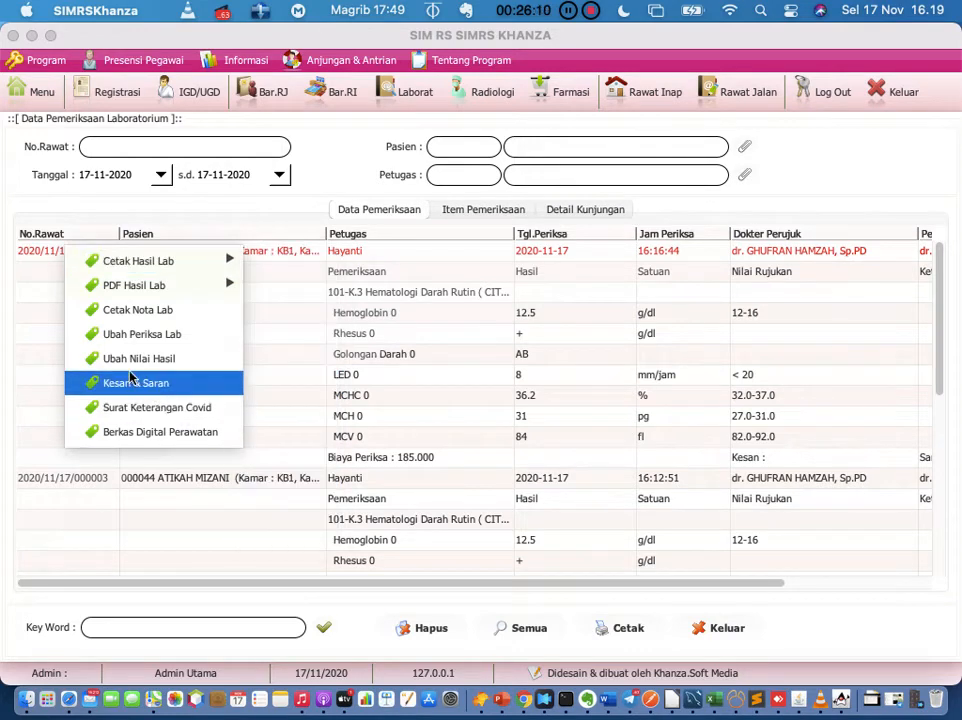
left_click(40, 333)
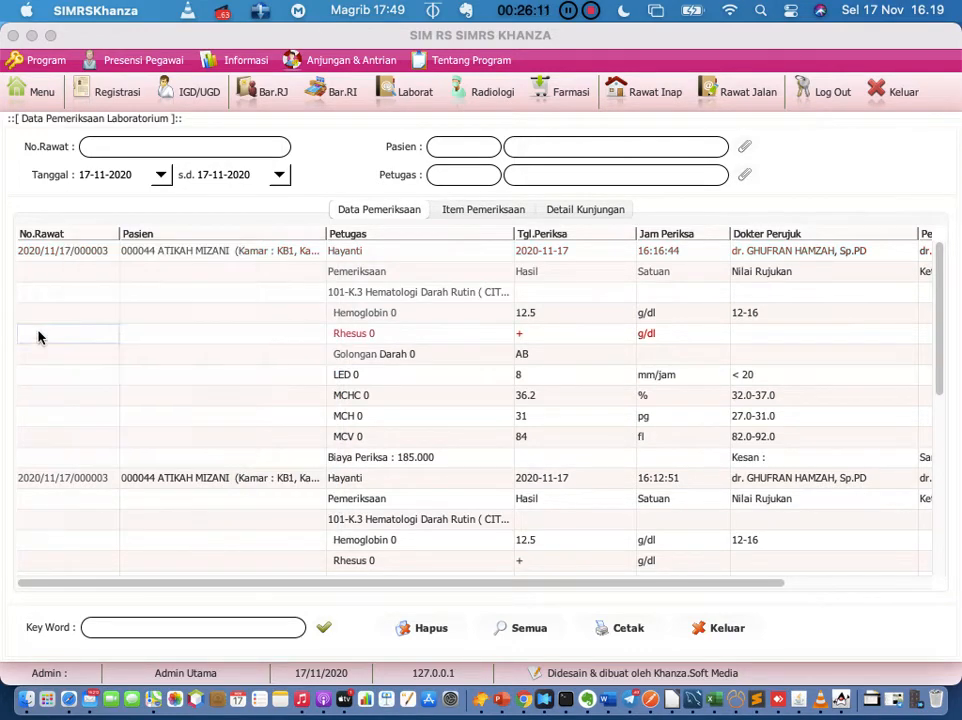
left_click(70, 255)
right_click(72, 259)
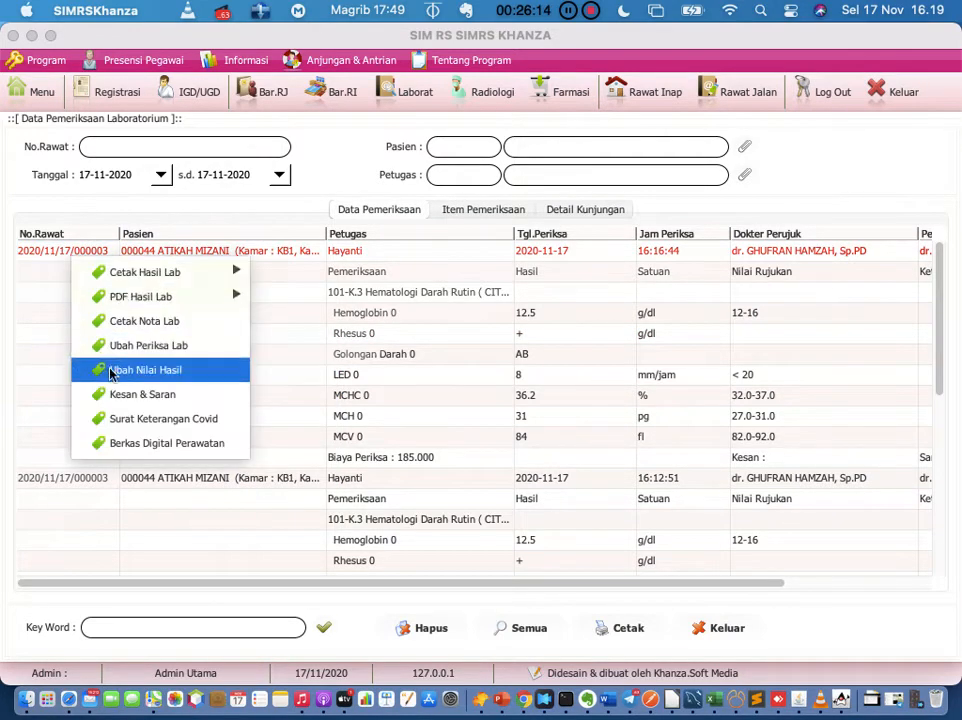
left_click(88, 396)
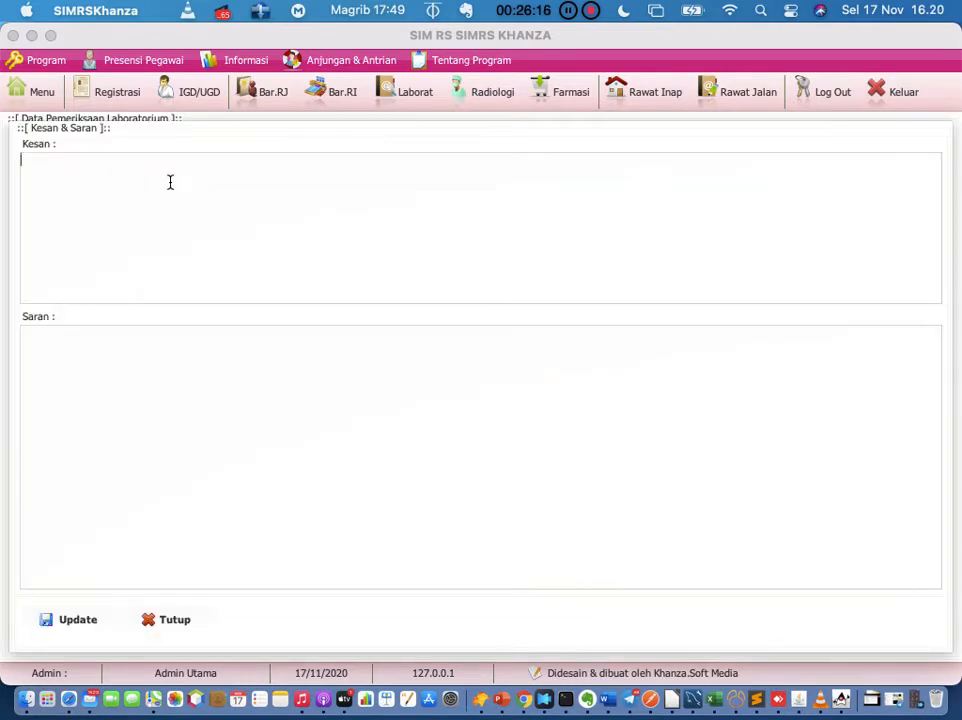
Step: Fill in the Saran note and close the Kesan & Saran form with Tutup
left_click(180, 509)
left_click(155, 625)
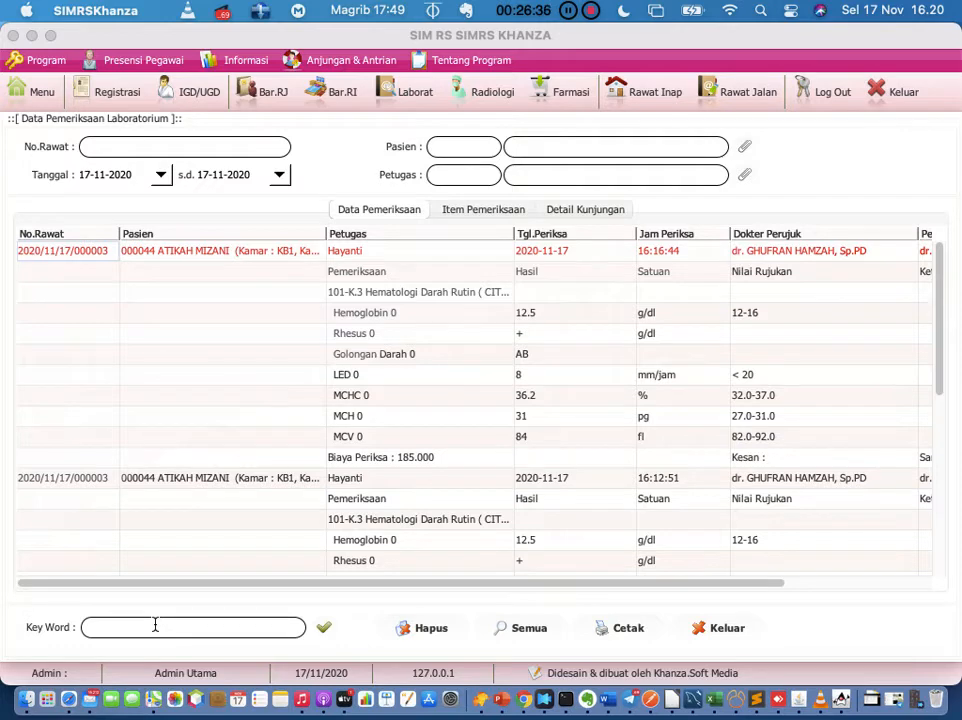
Step: Preview the first record's lab report in Model 10 and zoom in to read the Kesan and Saran lines
right_click(103, 256)
mouse_move(155, 266)
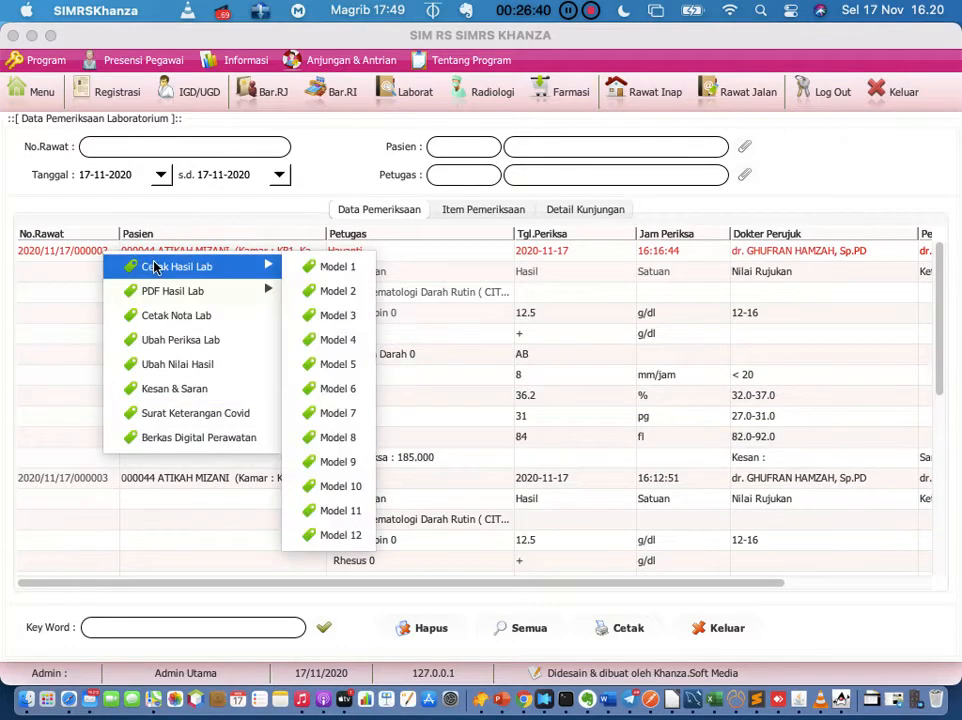
left_click(345, 487)
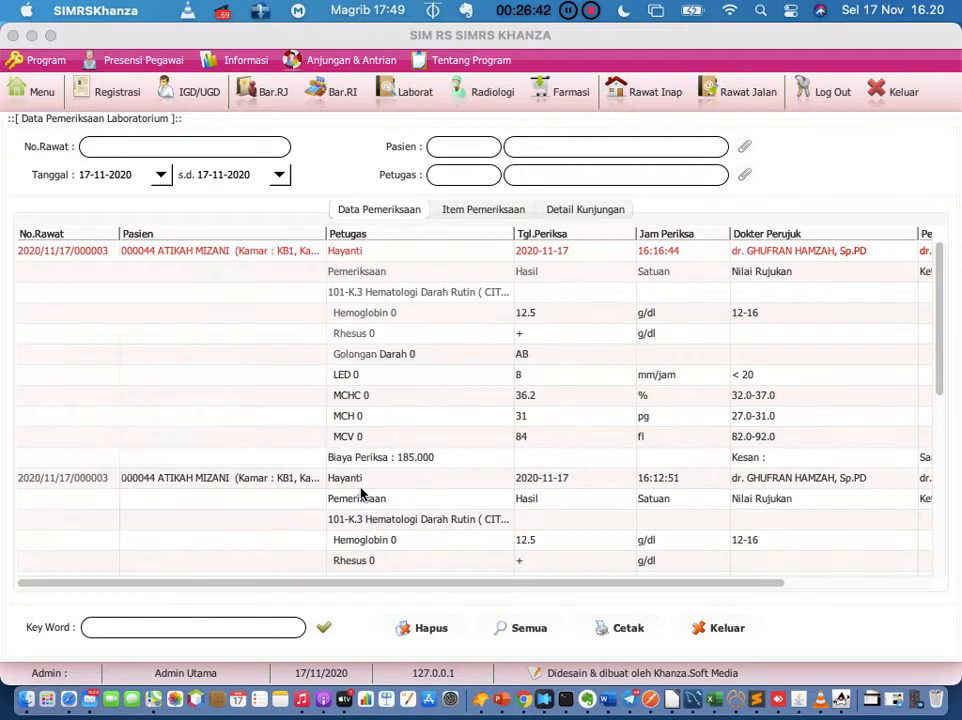
scroll(400, 430, "down", 3)
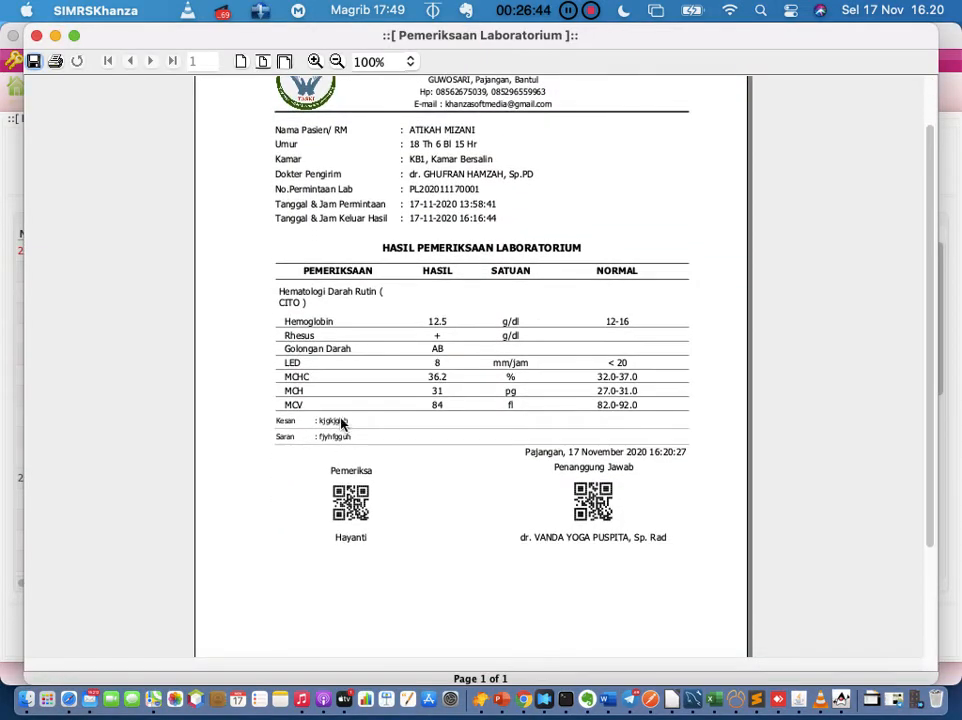
left_click(315, 61)
left_click(315, 61)
left_click(315, 61)
scroll(361, 371, "down", 10)
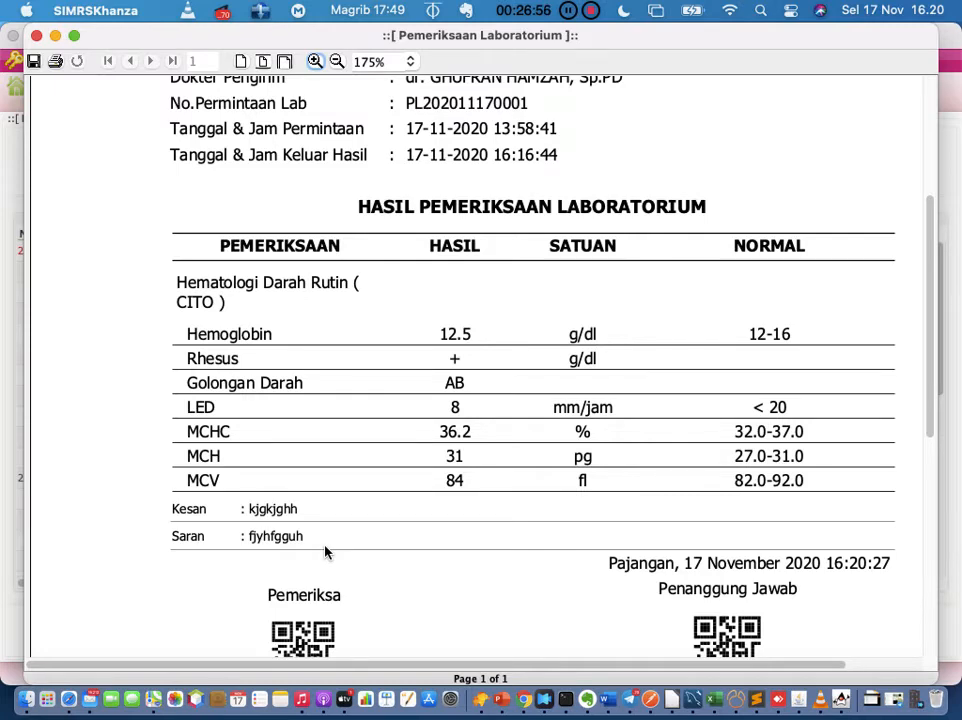
left_click(97, 9)
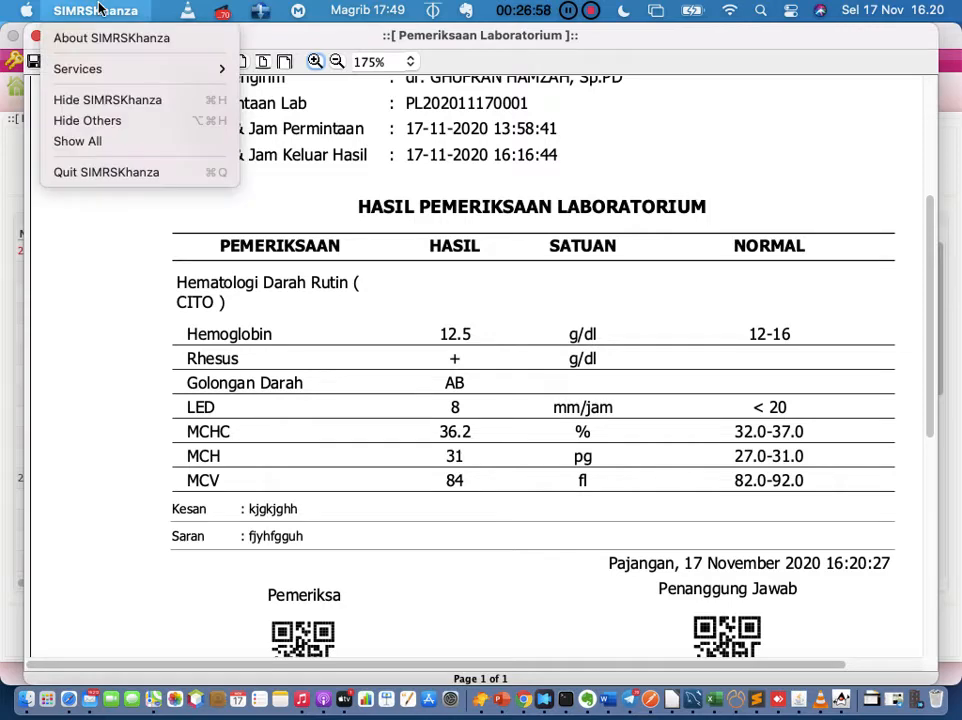
left_click(193, 283)
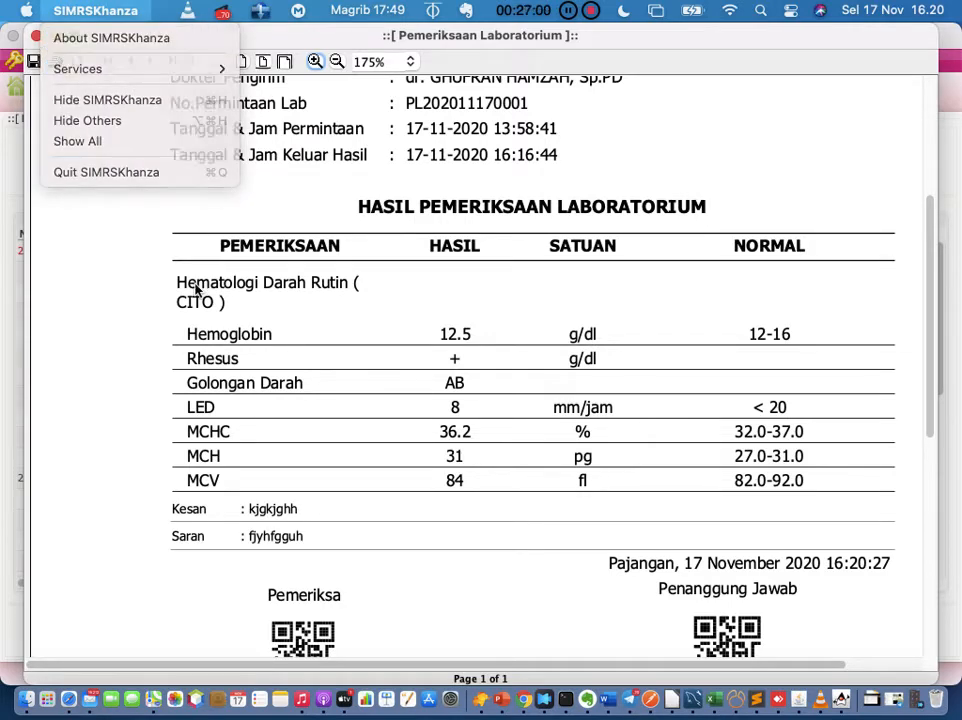
Step: Close the lab report preview window to return to the 17-11-2020 examination list
left_click(36, 35)
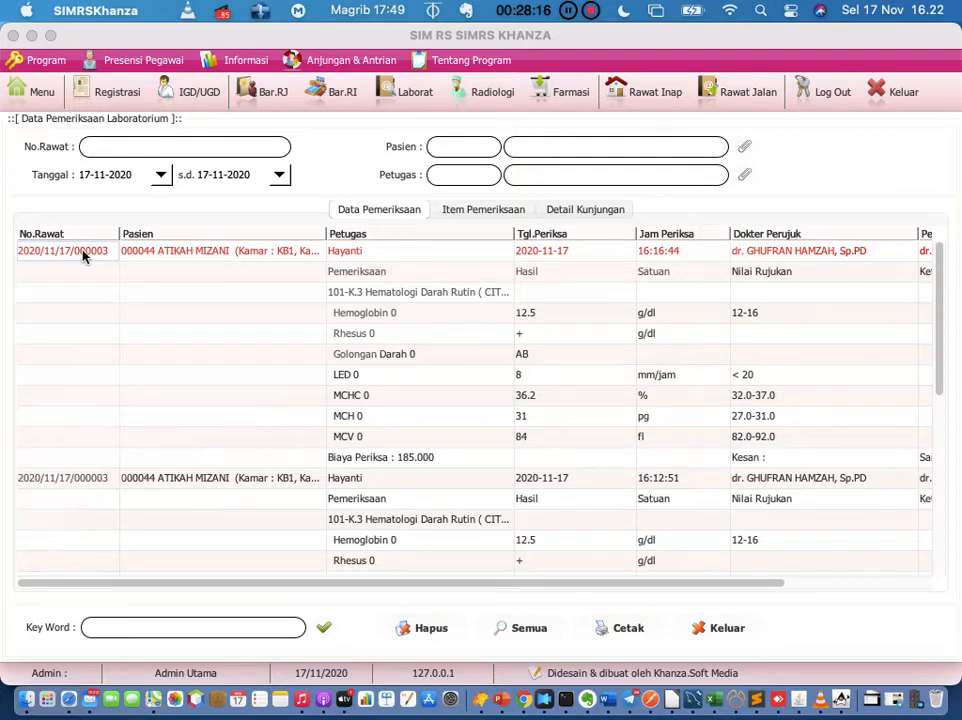
Step: Bring up the PDF Hasil Lab Model 1–12 submenu for the first CITO haematology examination record
right_click(84, 256)
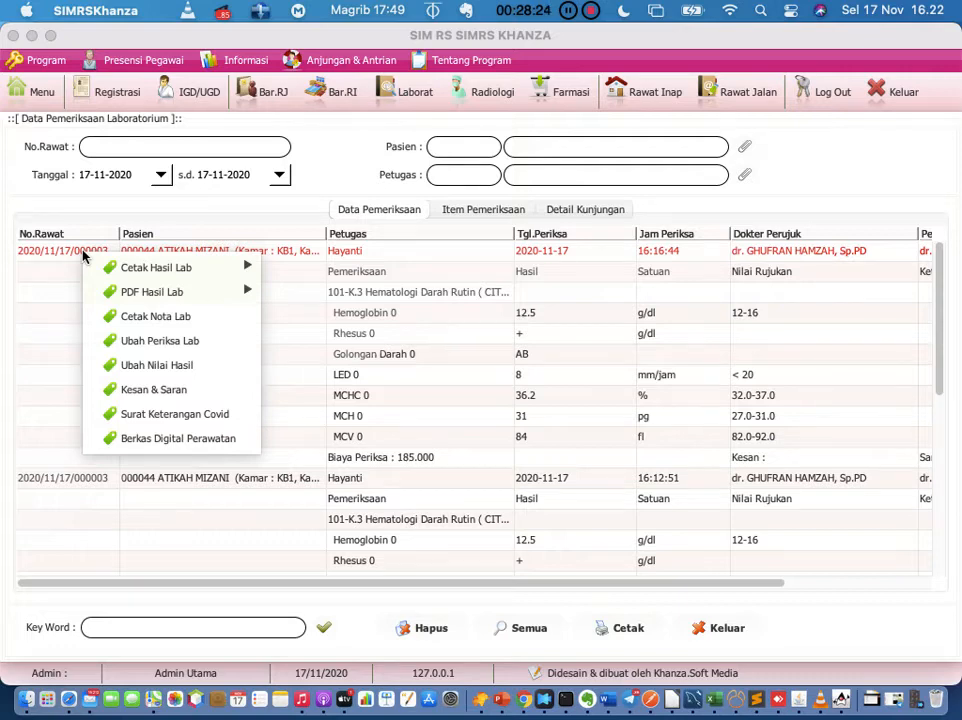
mouse_move(190, 269)
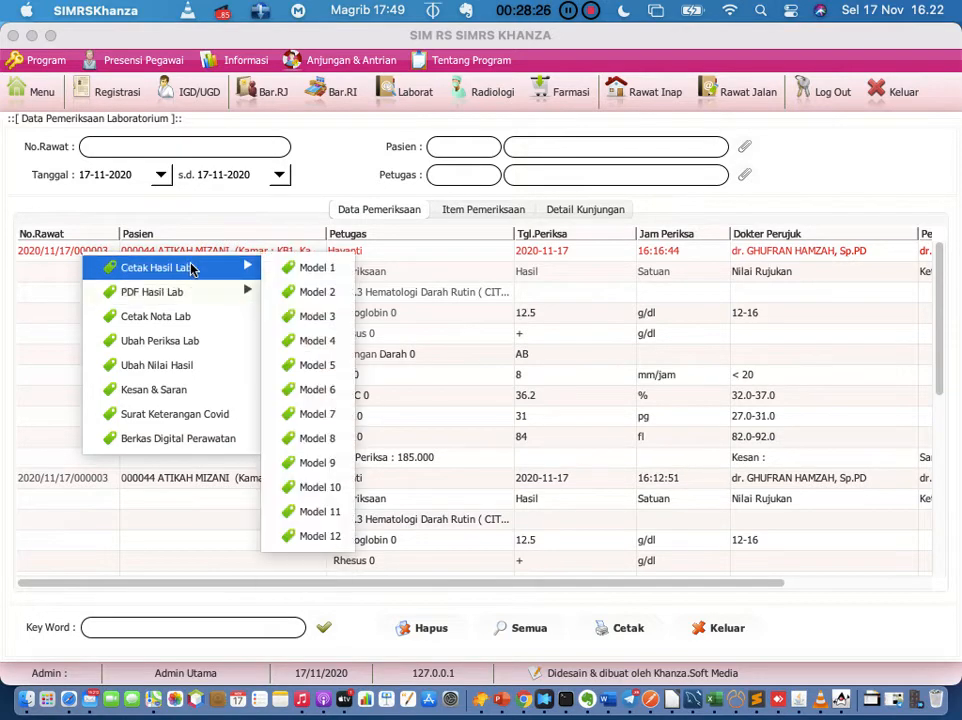
mouse_move(193, 292)
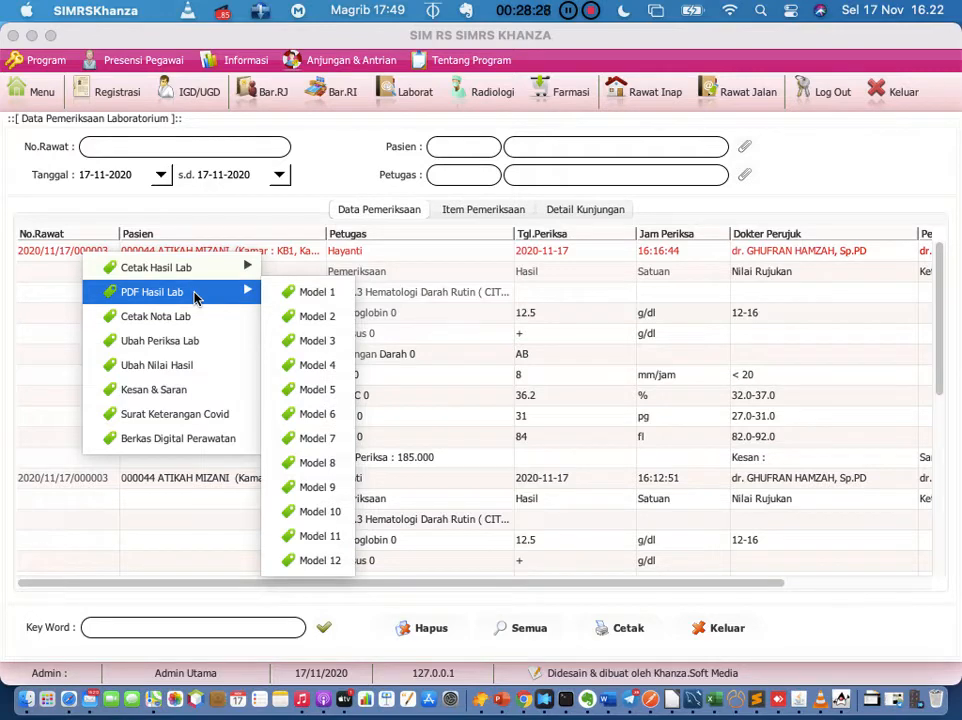
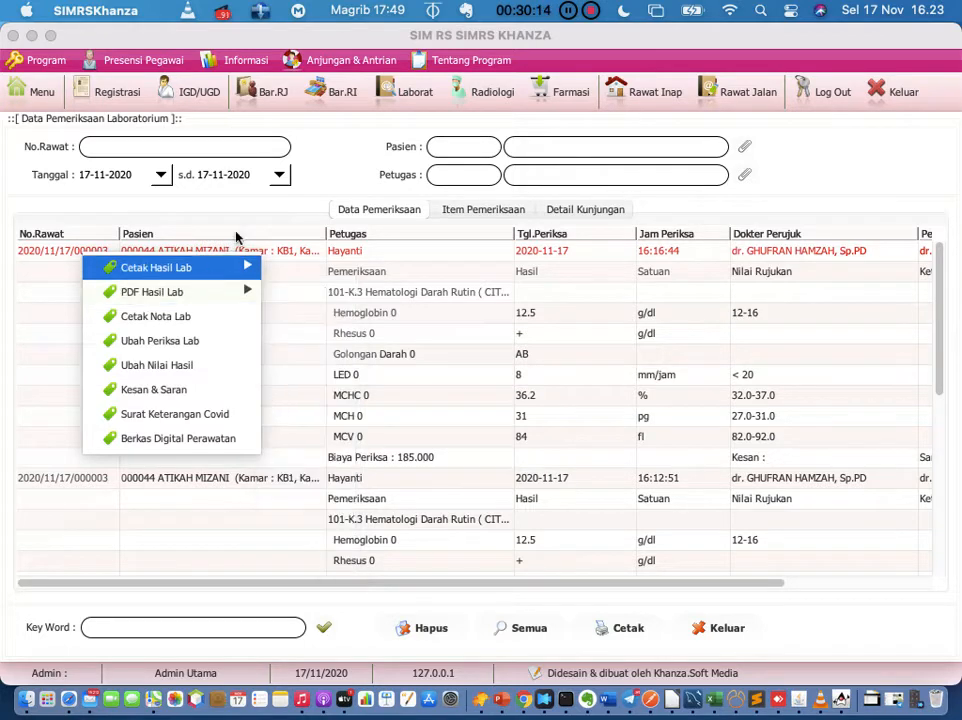
Step: Dismiss the row's options list and return to the main menu filtered by 'periksa'
left_click(280, 197)
left_click(42, 92)
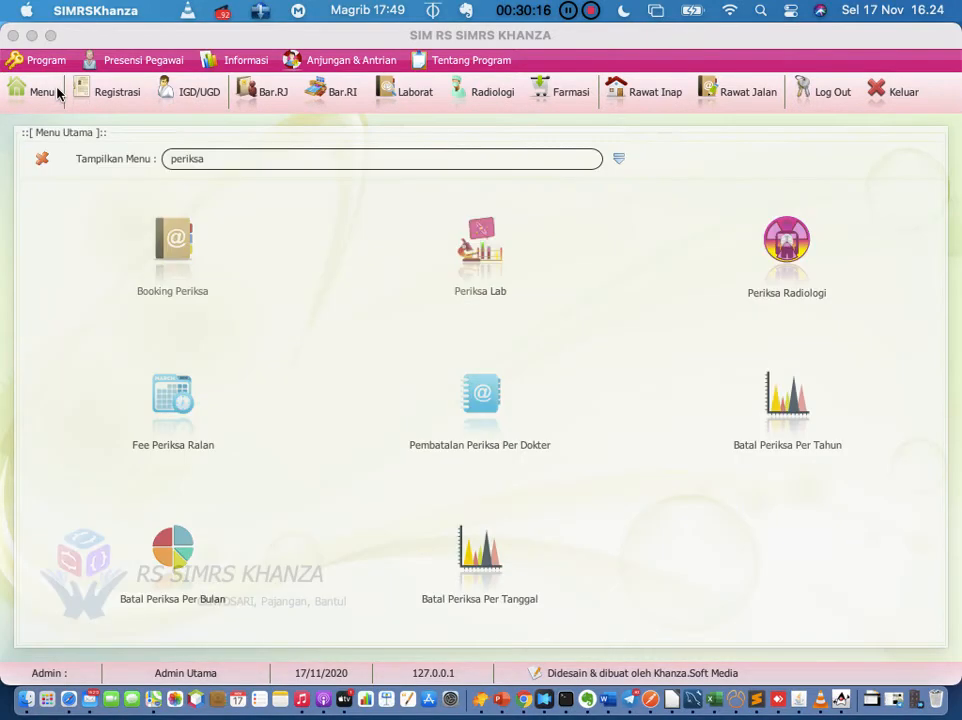
Step: Clear the 'periksa' menu filter and show the Laborat section with Permintaan Lab and Periksa Lab
key("BackSpace")
key("BackSpace")
key("BackSpace")
key("BackSpace")
key("BackSpace")
key("BackSpace")
key("BackSpace")
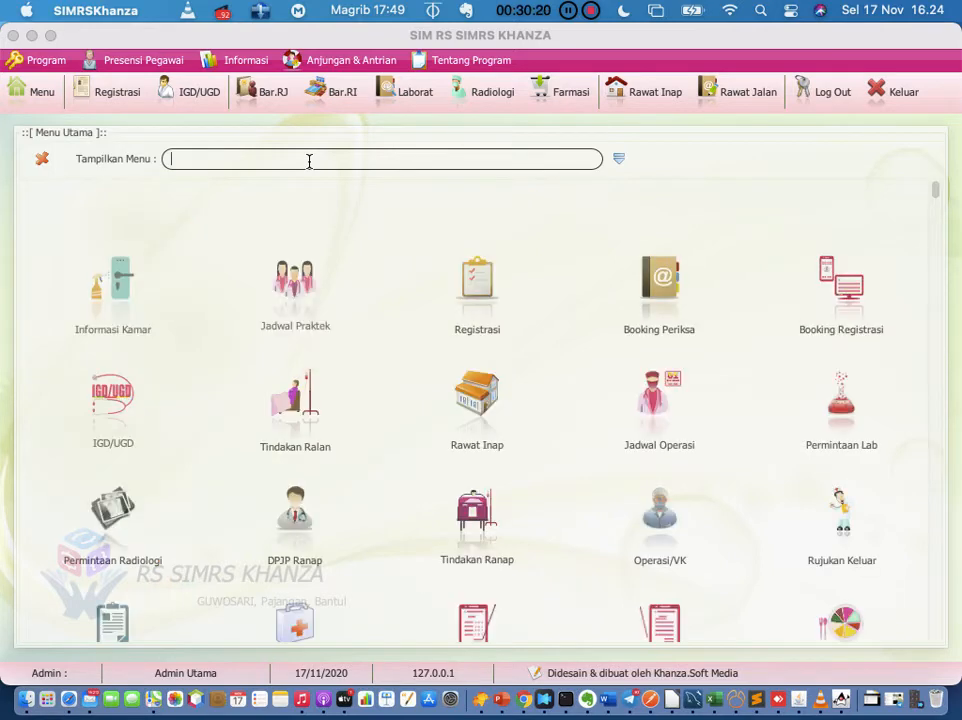
left_click(427, 99)
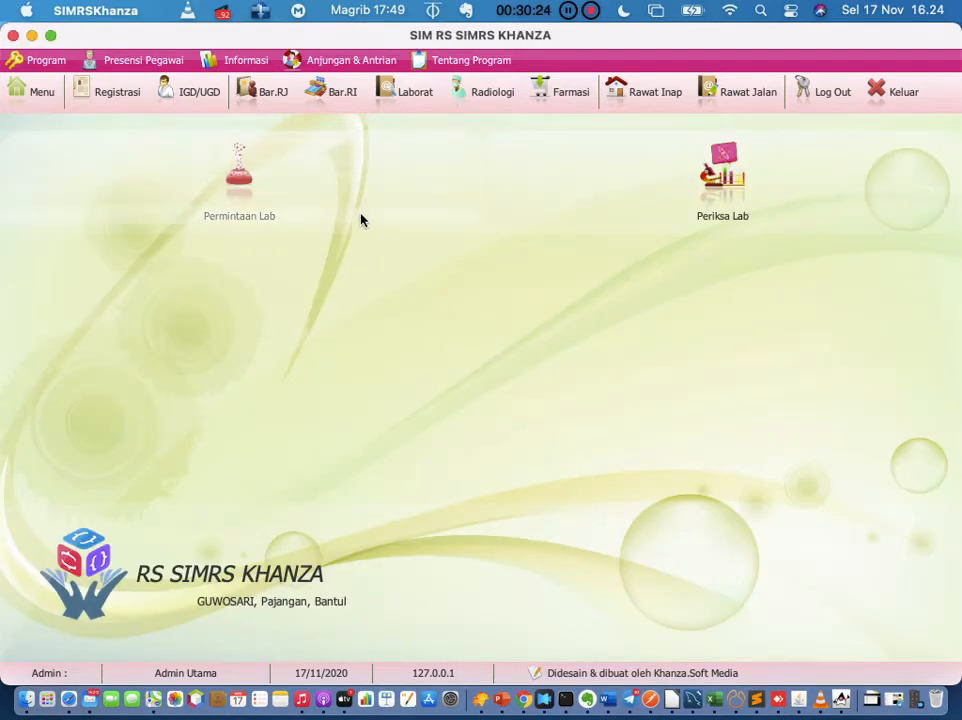
left_click(42, 93)
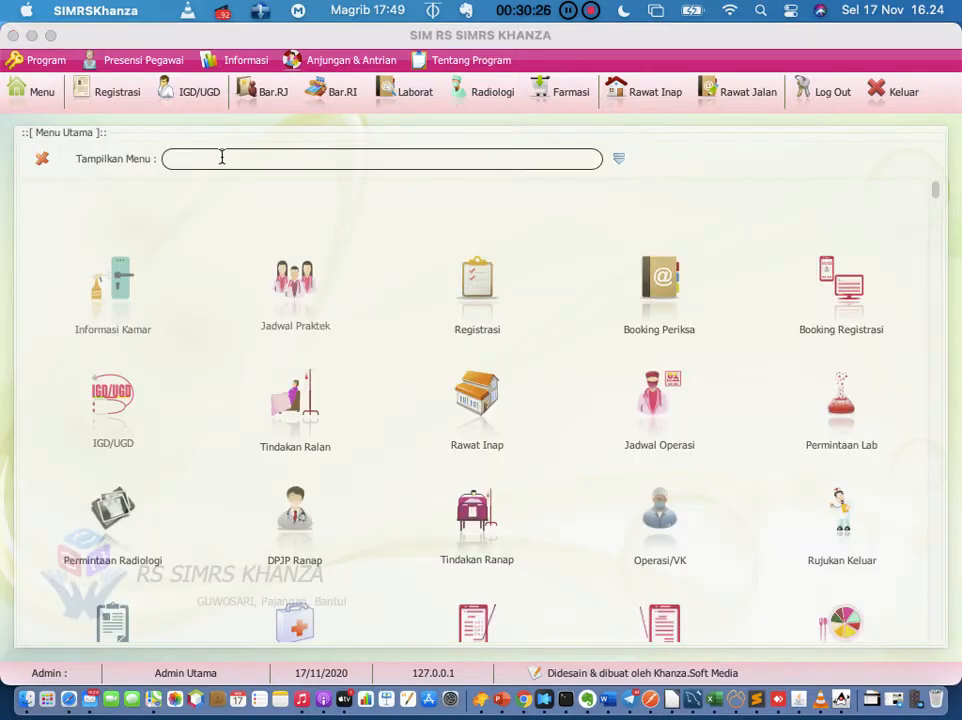
left_click(229, 156)
left_click(414, 94)
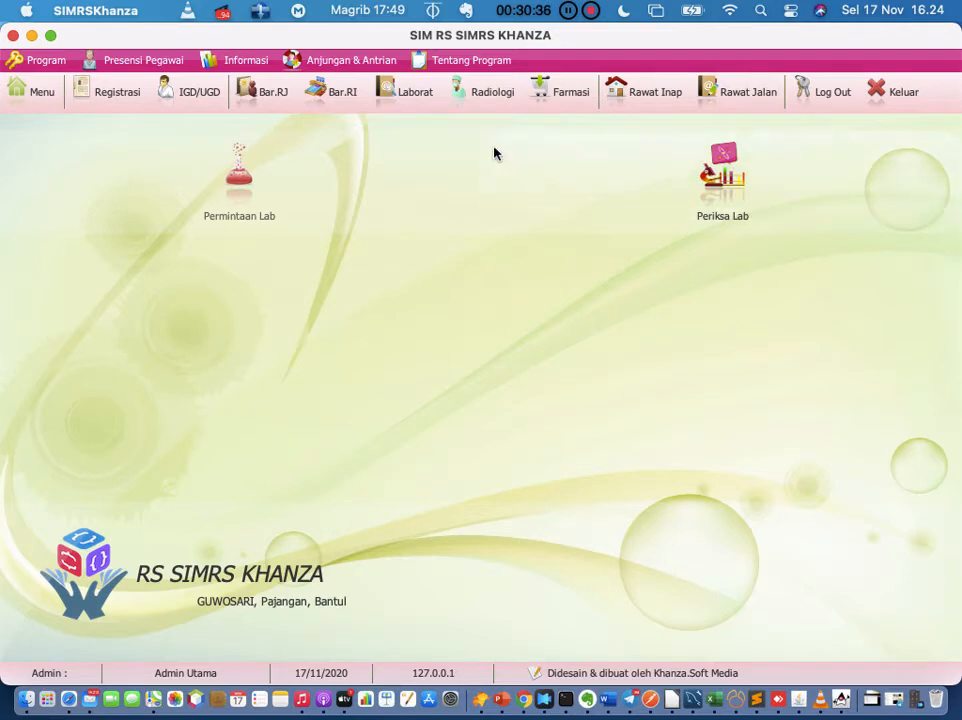
Step: Review the Hematologi Darah Rutin (CITO) request in Permintaan Lab, then return to the main menu
left_click(252, 195)
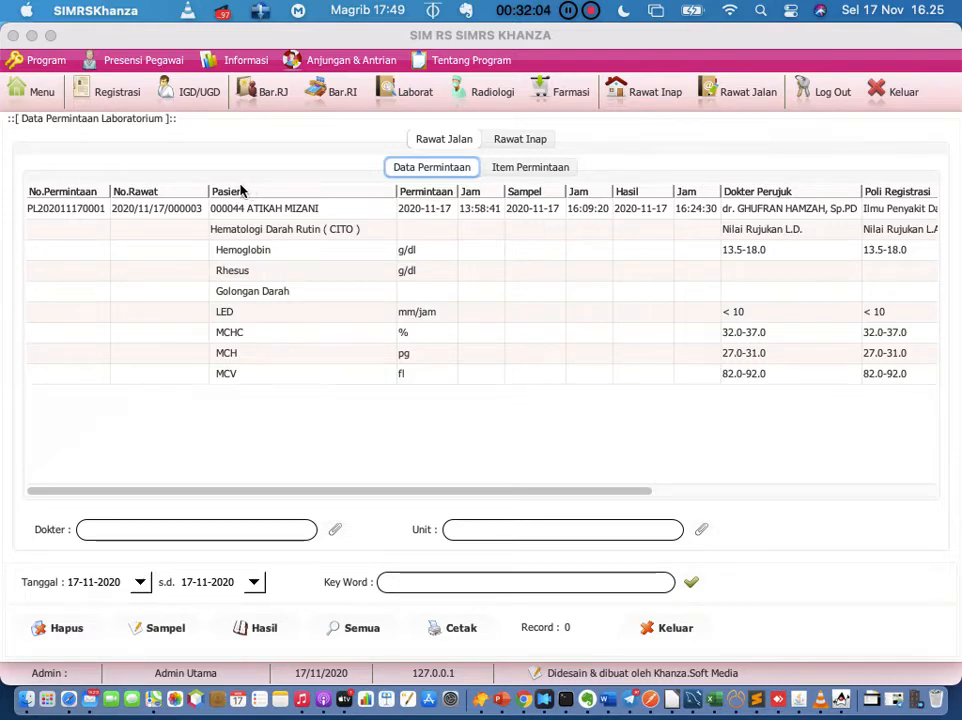
left_click(25, 89)
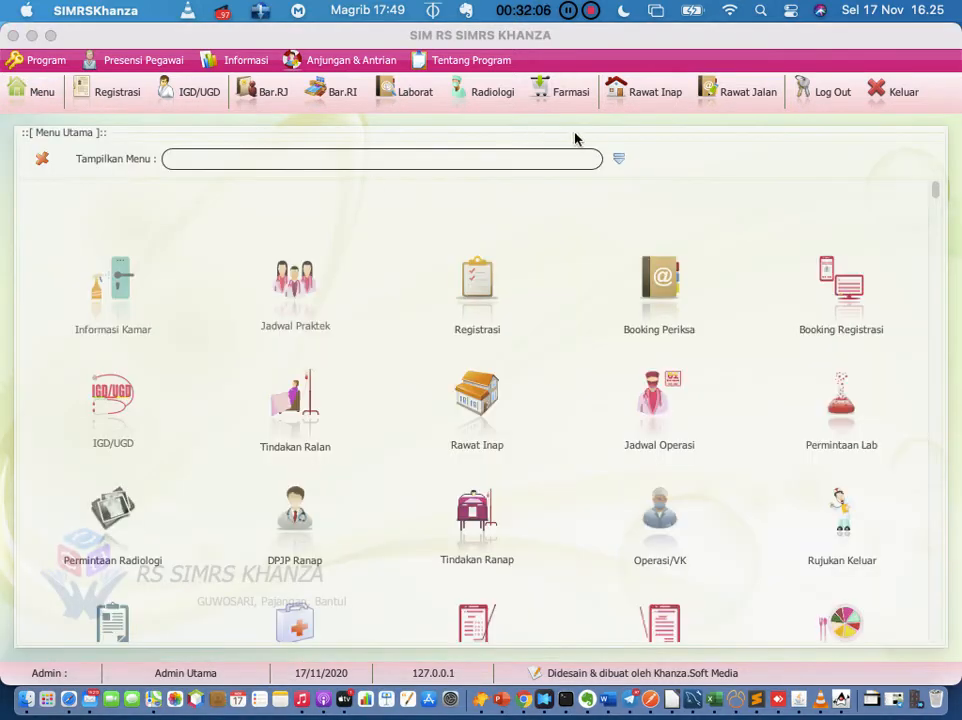
Step: Browse the menu categories, then search 'lab' and open the Lama Pelayanan Lab report
left_click(619, 158)
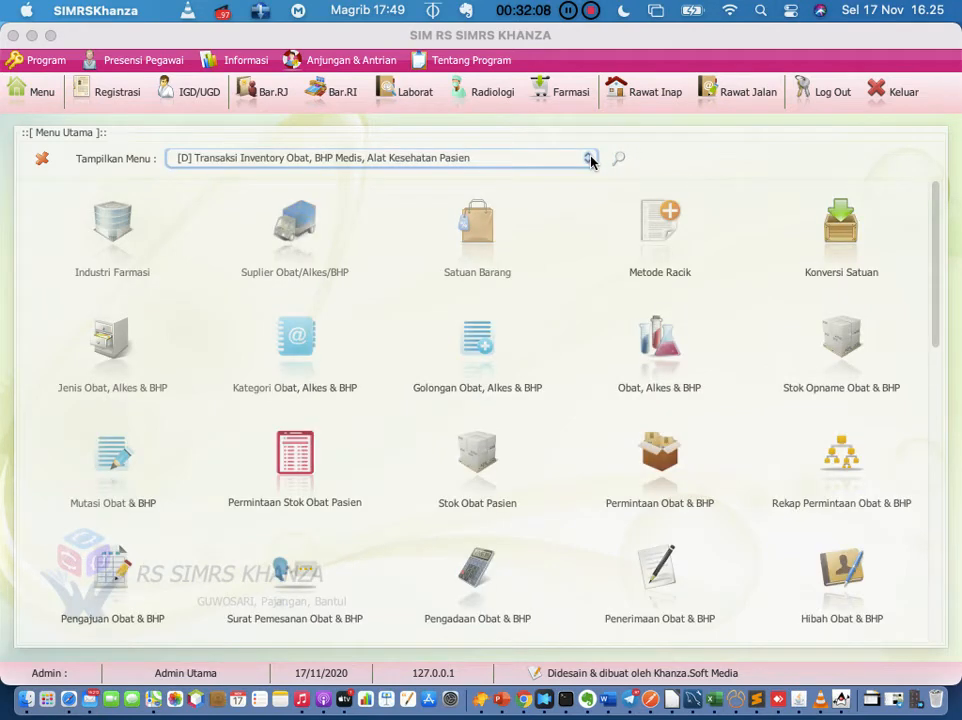
left_click(588, 157)
scroll(536, 186, "down", 2)
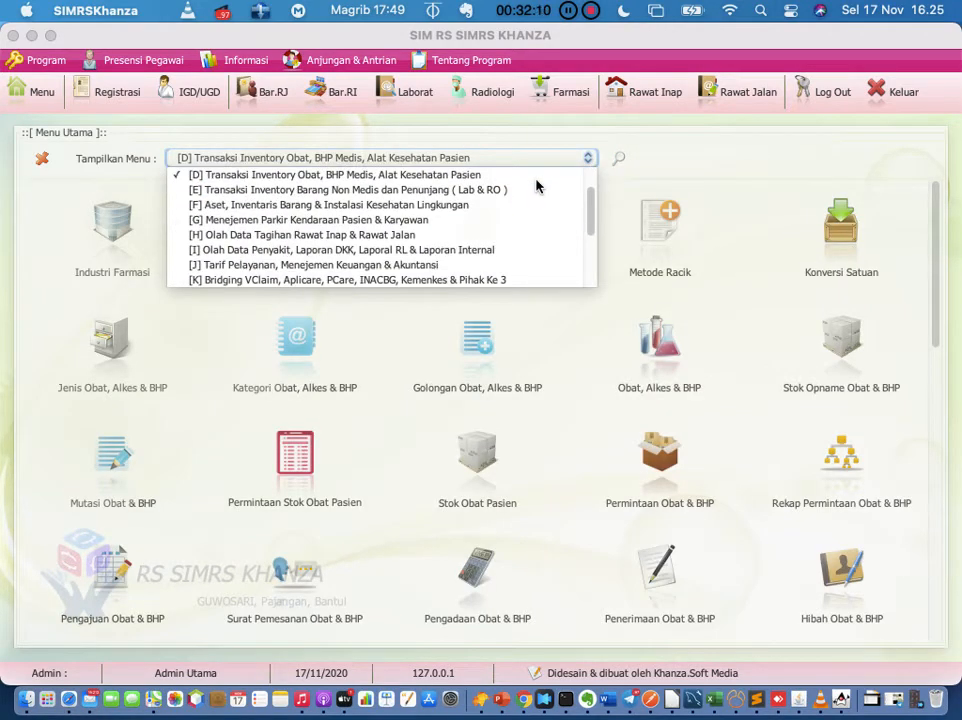
scroll(536, 186, "down", 5)
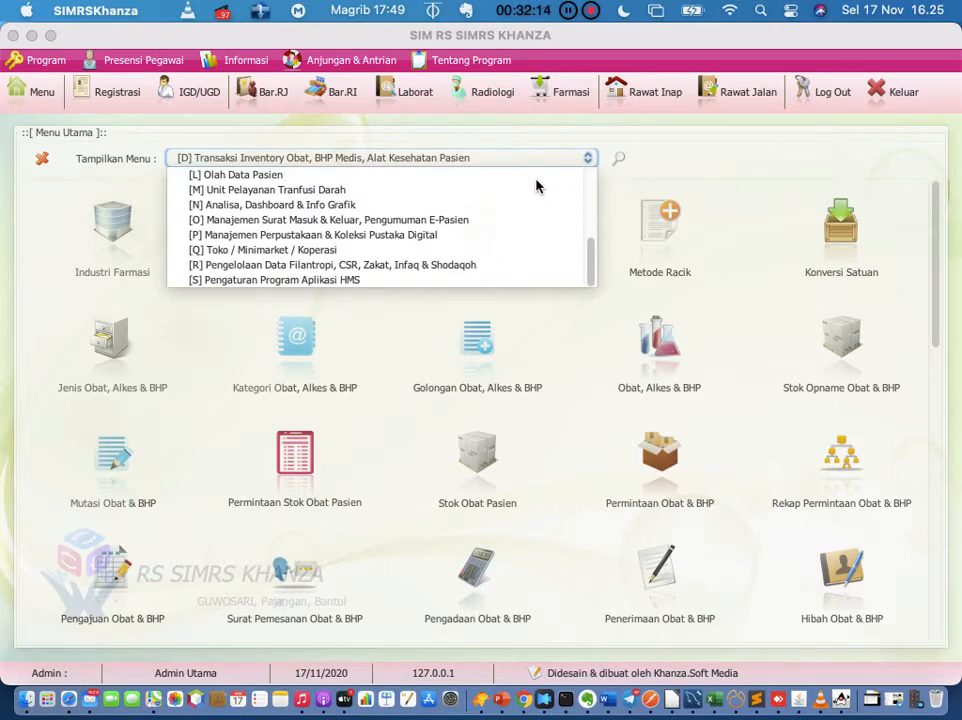
scroll(536, 186, "up", 2)
scroll(536, 186, "up", 2)
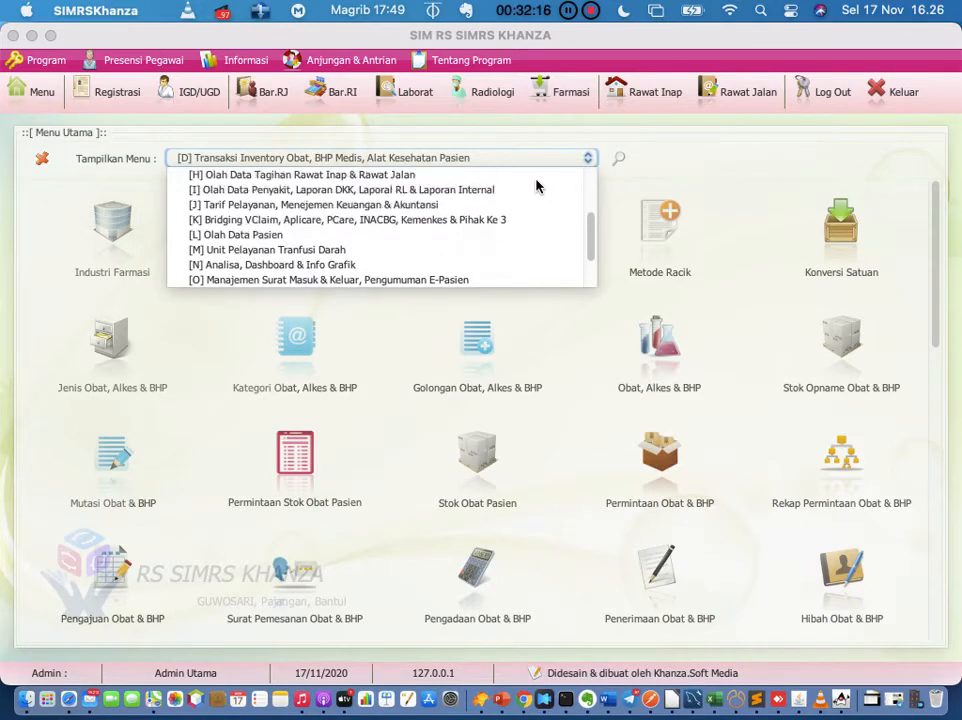
left_click(617, 158)
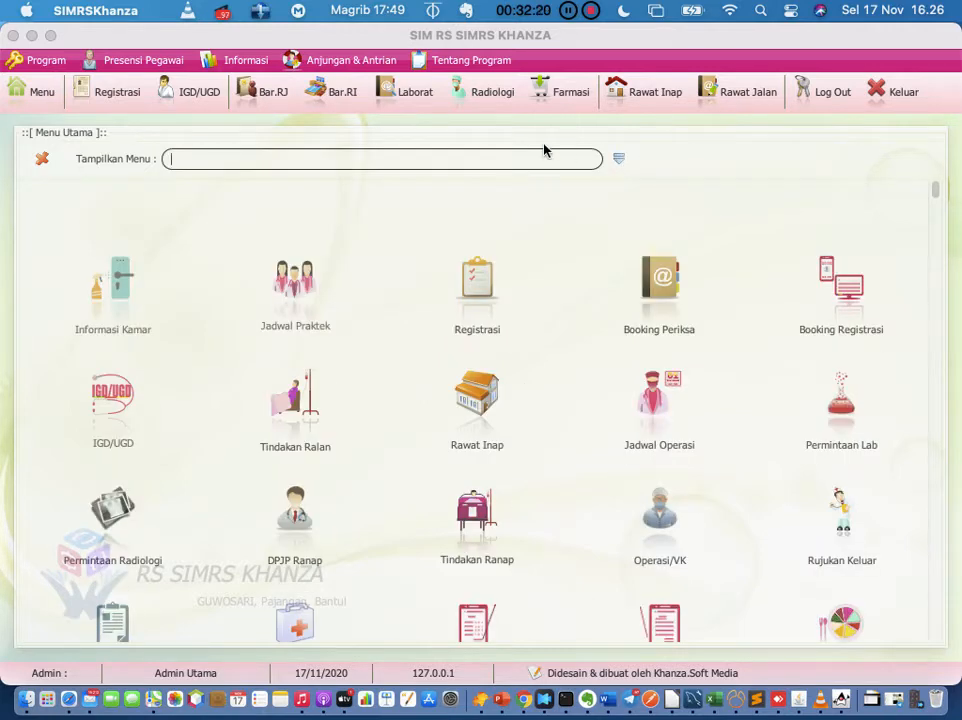
type("lab")
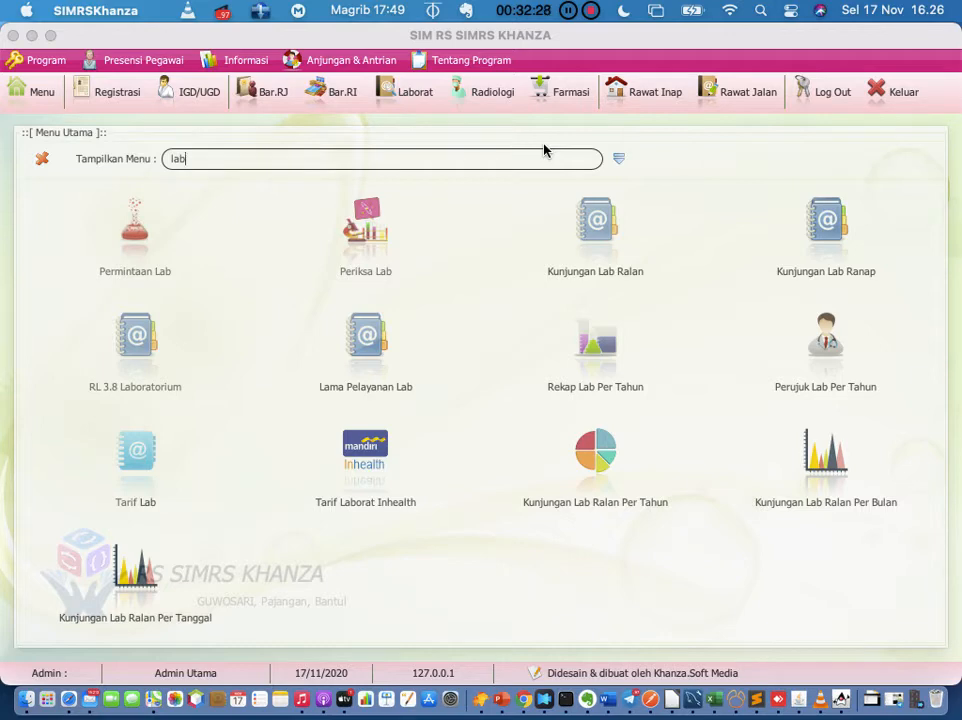
left_click(366, 335)
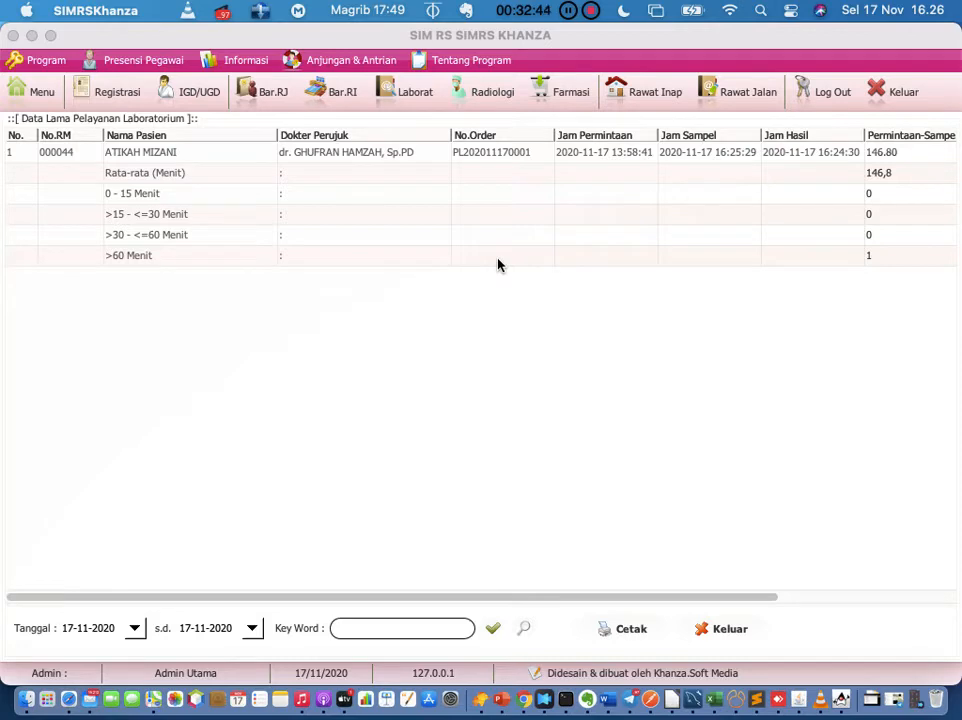
Step: Close the Lama Pelayanan Laboratorium report showing the 146,8-minute order
left_click(44, 93)
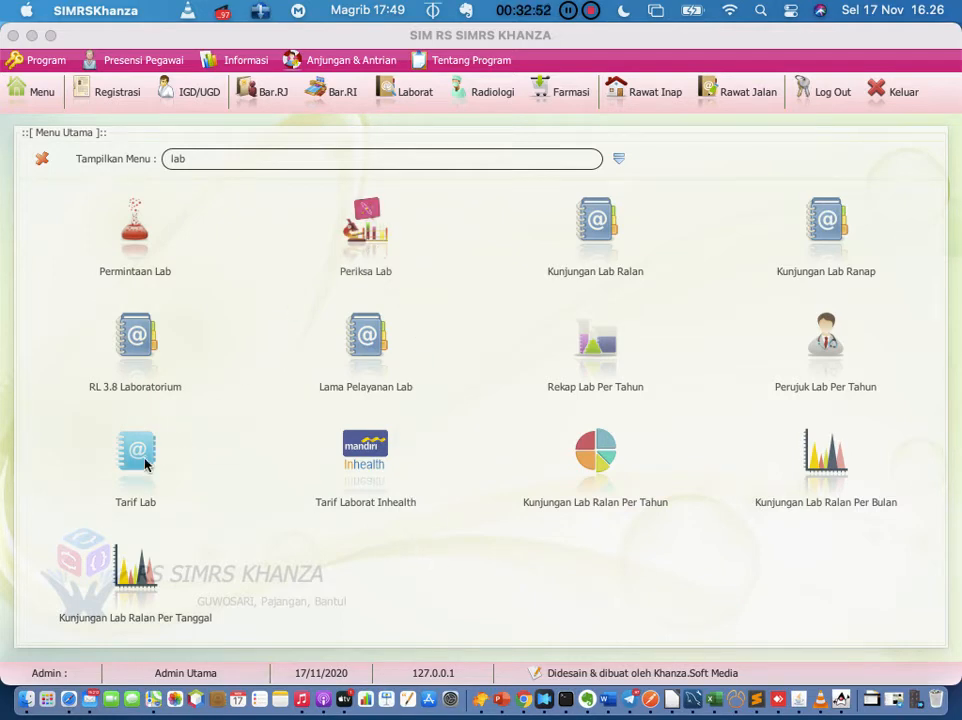
Step: Open the lab tariff table with its entry form and load the 101-K.3 CITO tariff
left_click(144, 463)
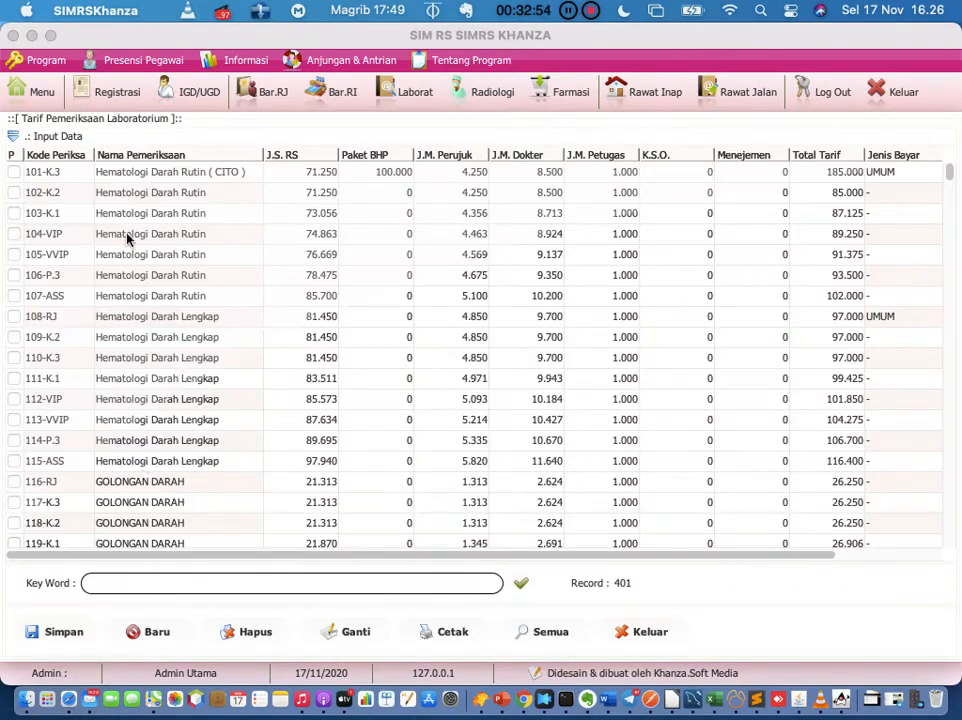
left_click(14, 136)
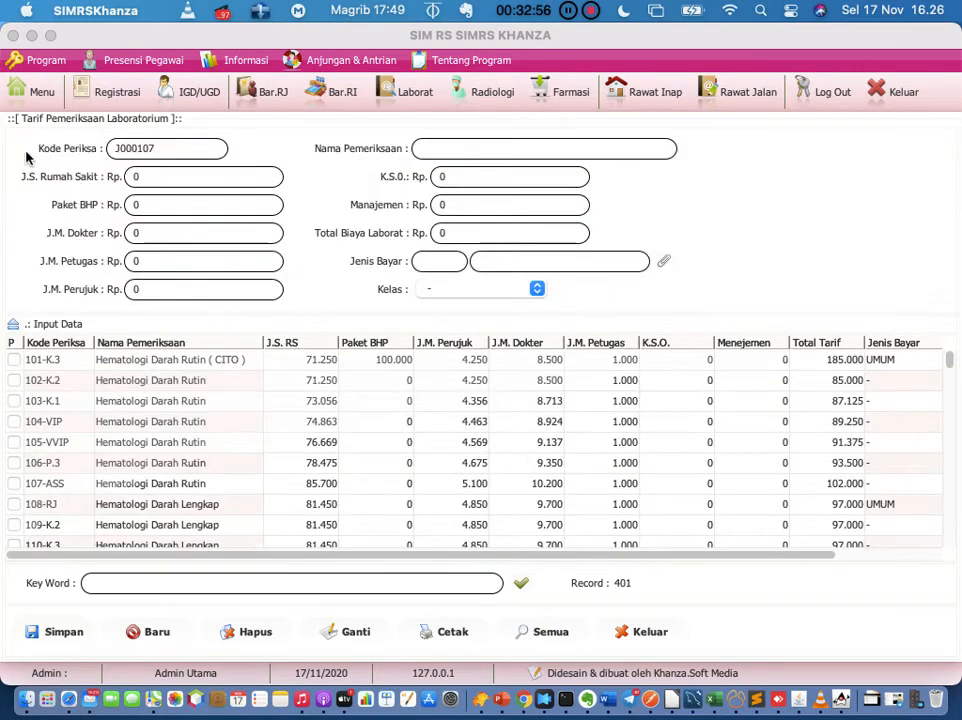
left_click(212, 366)
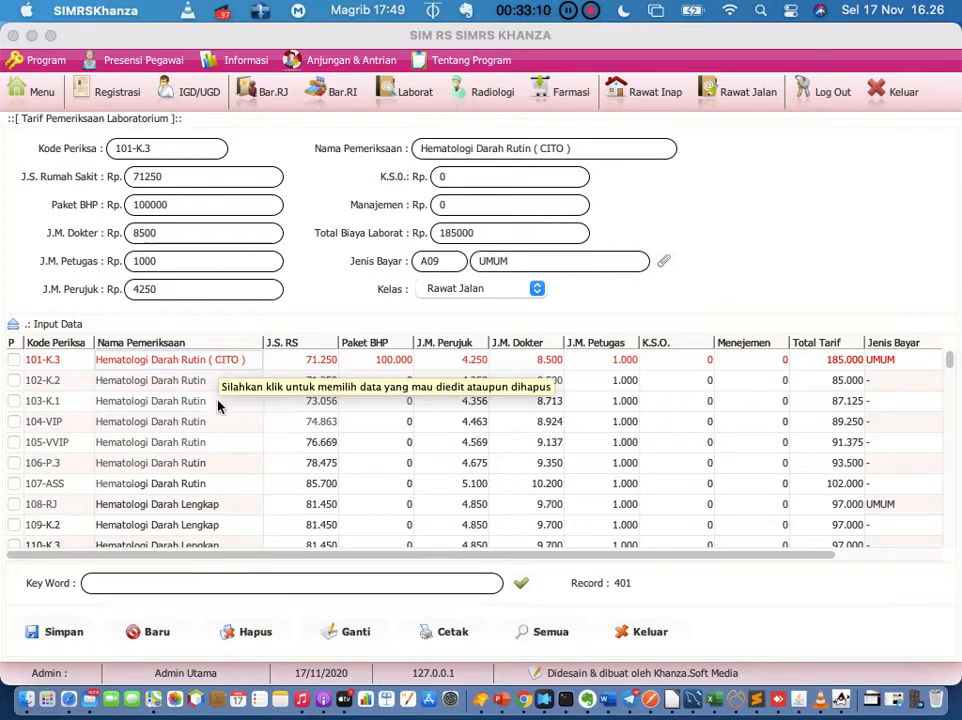
scroll(217, 404, "down", 4)
scroll(217, 404, "up", 4)
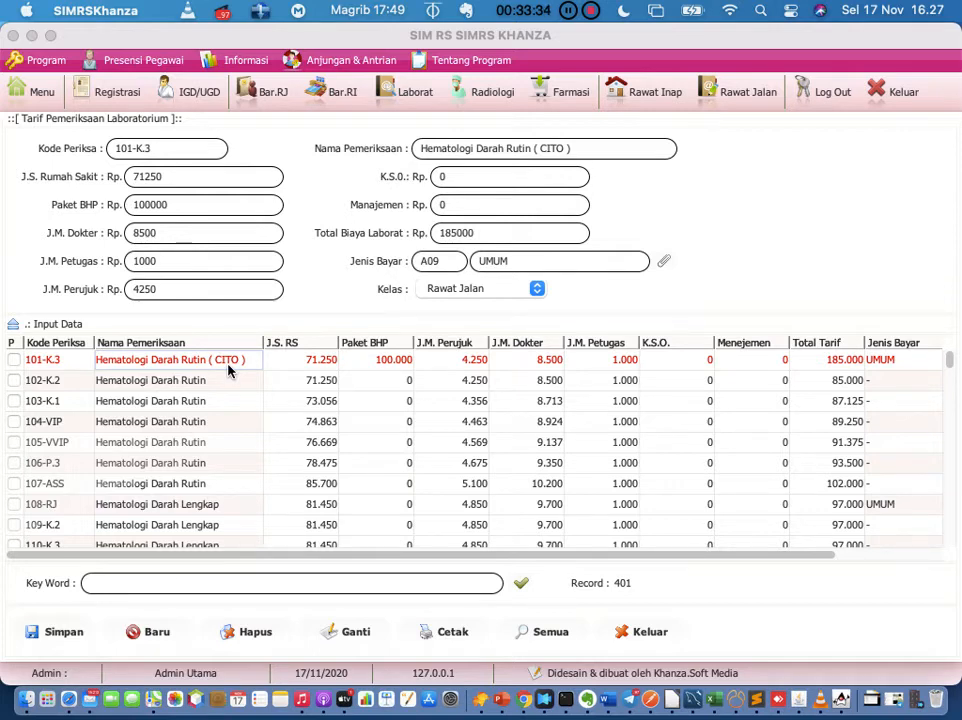
right_click(228, 371)
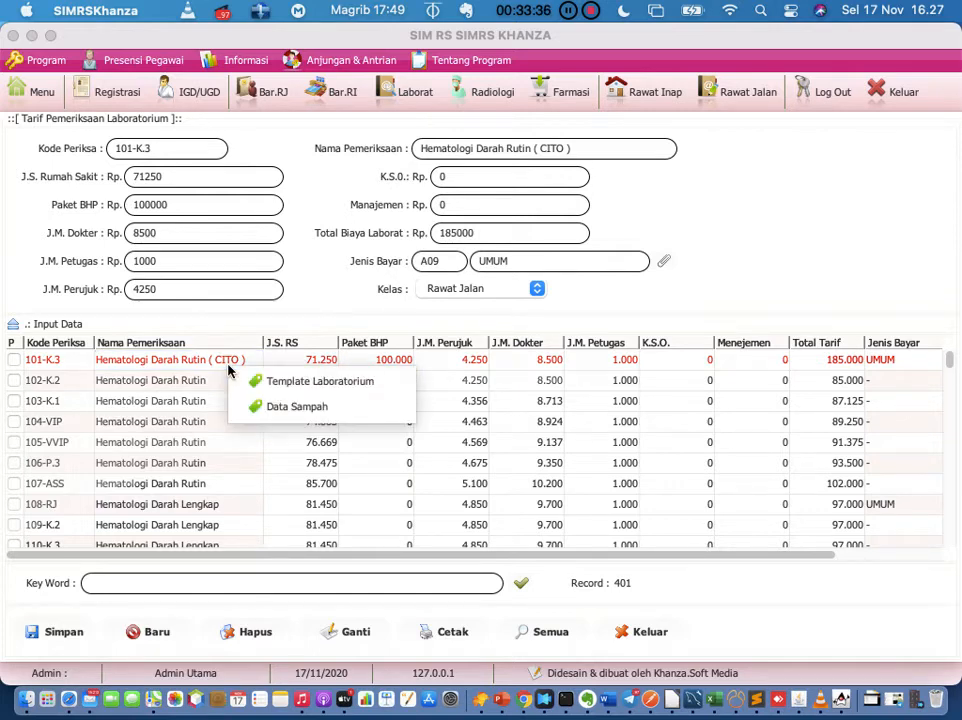
left_click(210, 369)
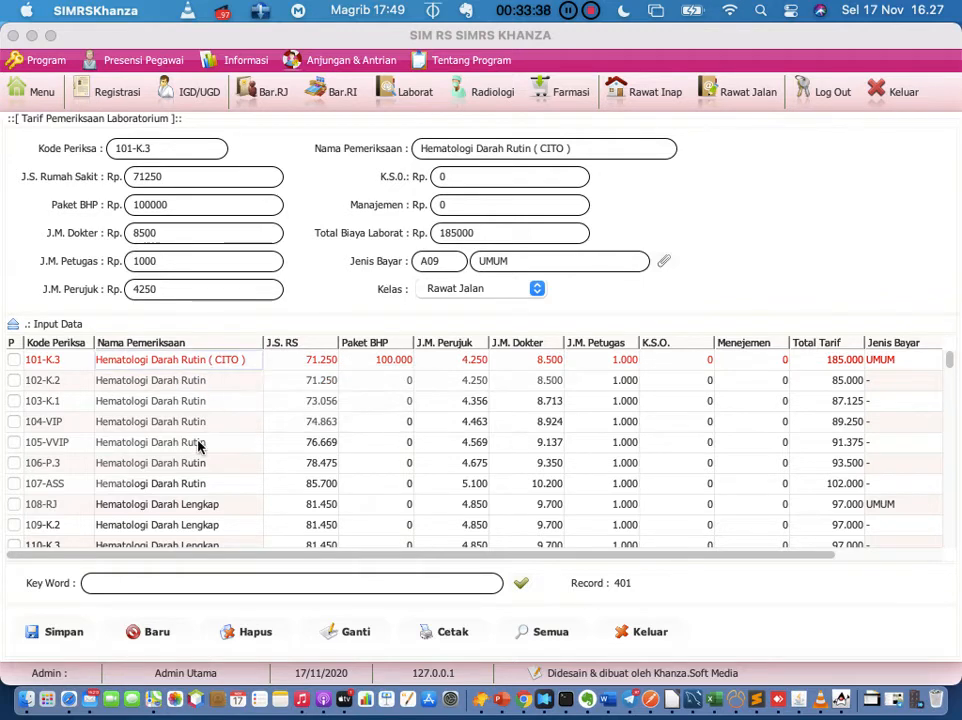
Step: Select tariff 102-K.2 Hematologi Darah Rutin and open its Template Laboratorium
scroll(198, 447, "down", 2)
scroll(199, 450, "down", 1)
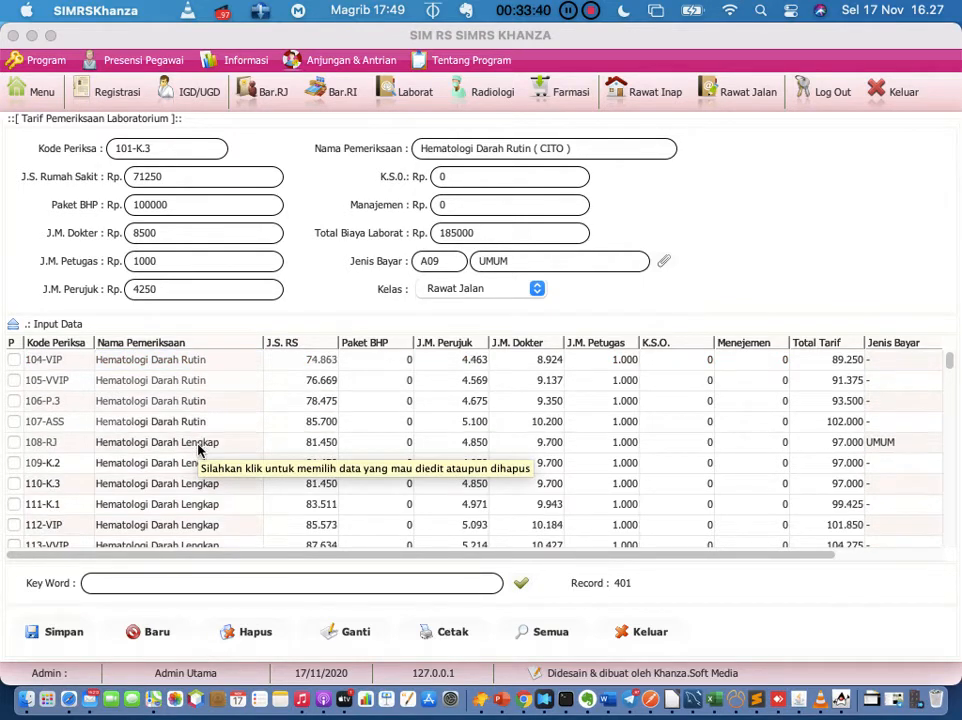
scroll(200, 494, "up", 3)
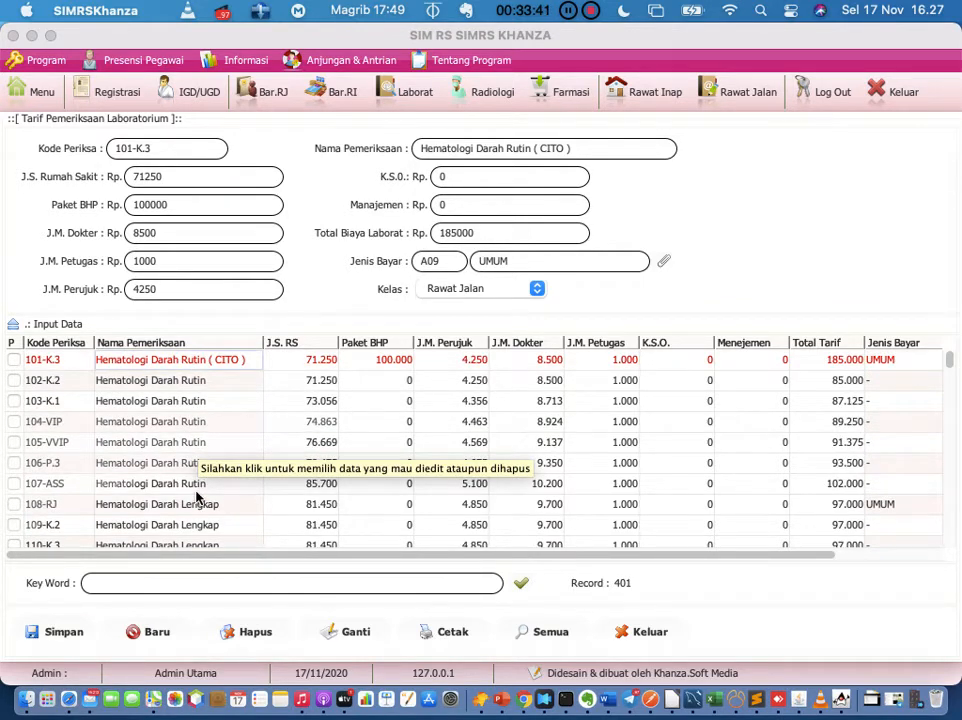
left_click(209, 388)
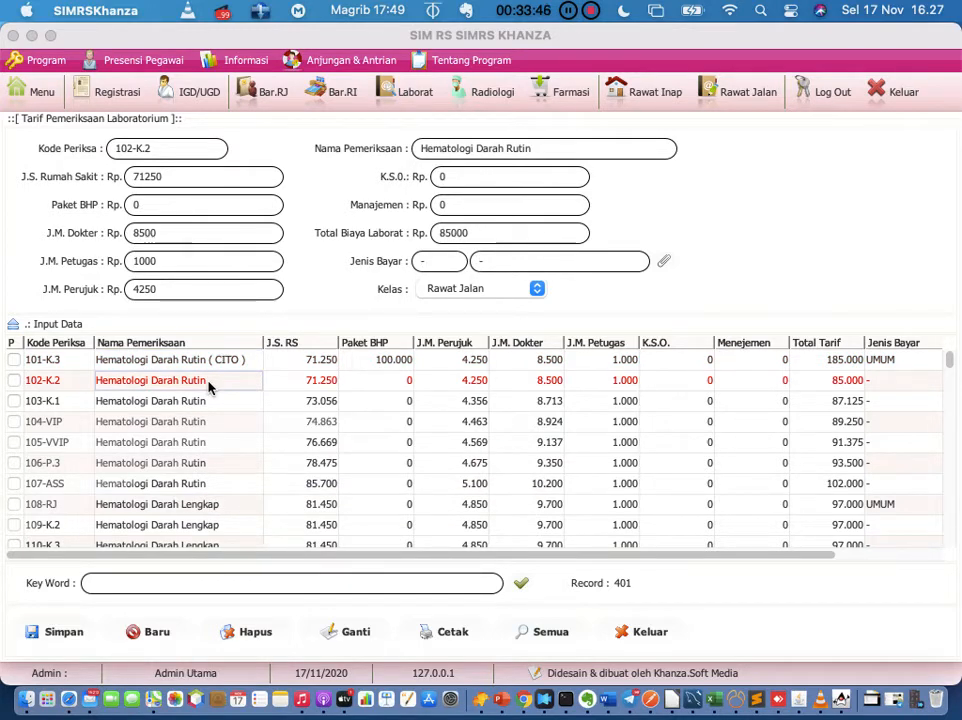
right_click(209, 388)
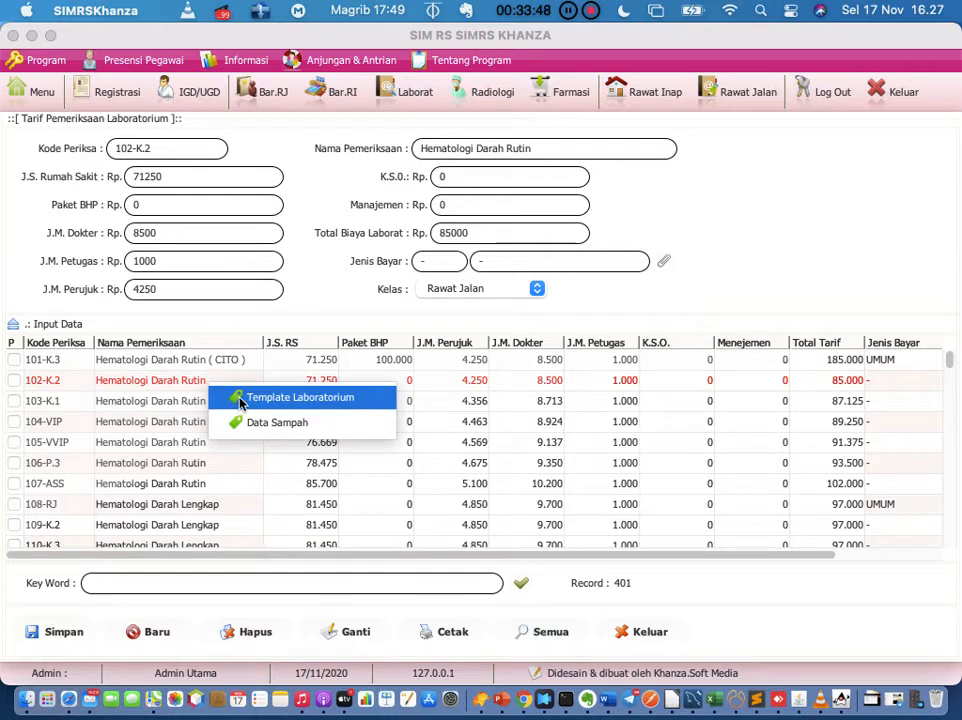
left_click(240, 400)
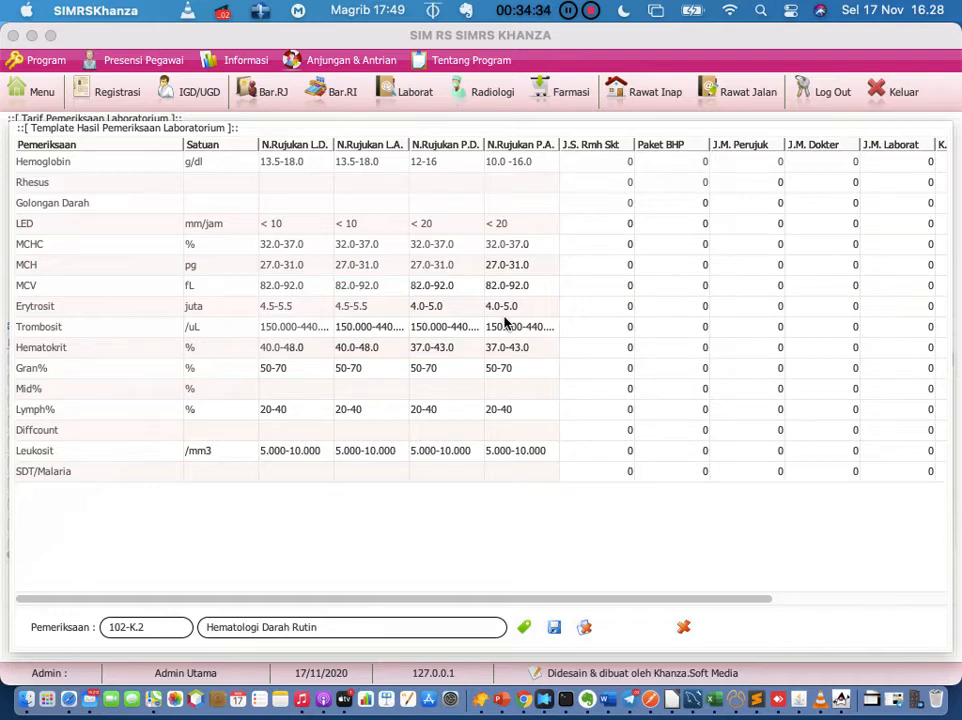
Step: Review the 102-K.2 template's reference ranges and fee columns, then switch to Evernote
scroll(694, 295, "right", 5)
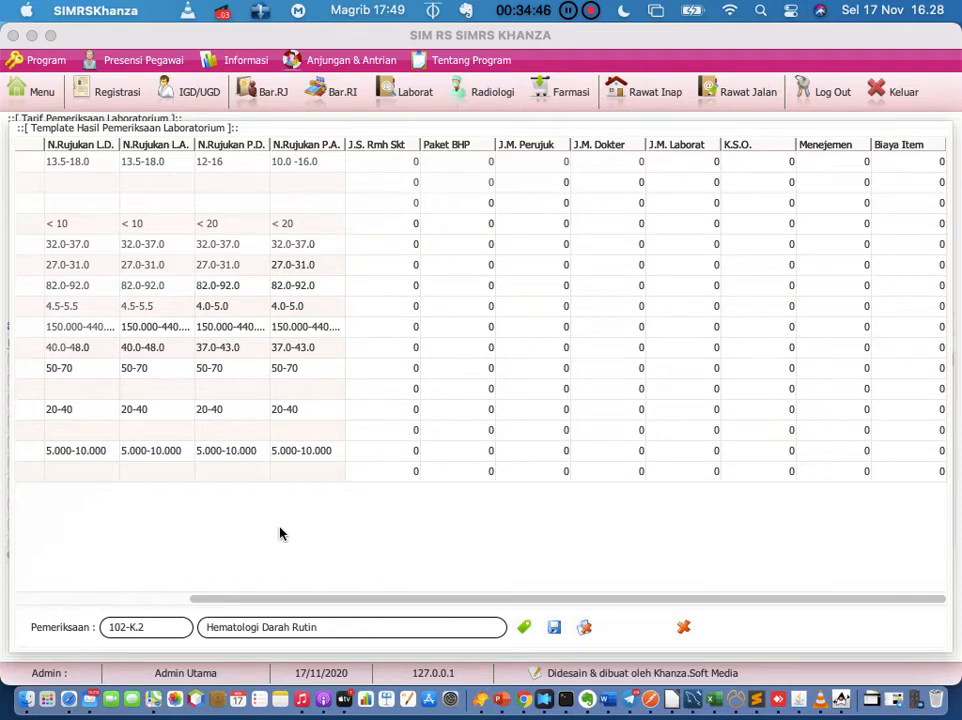
scroll(280, 535, "left", 5)
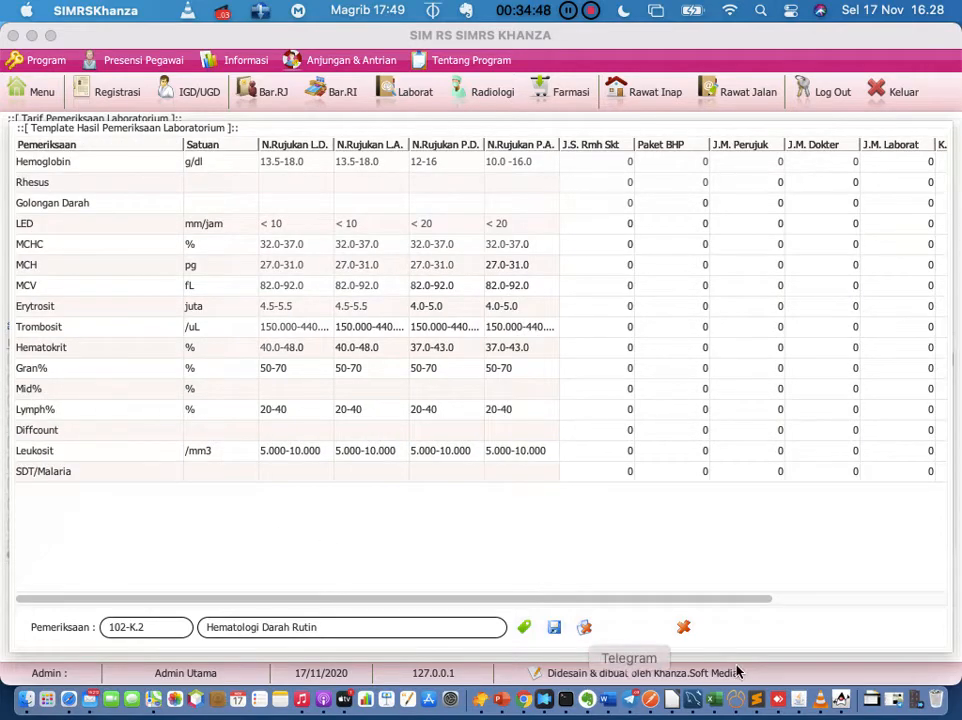
left_click(587, 699)
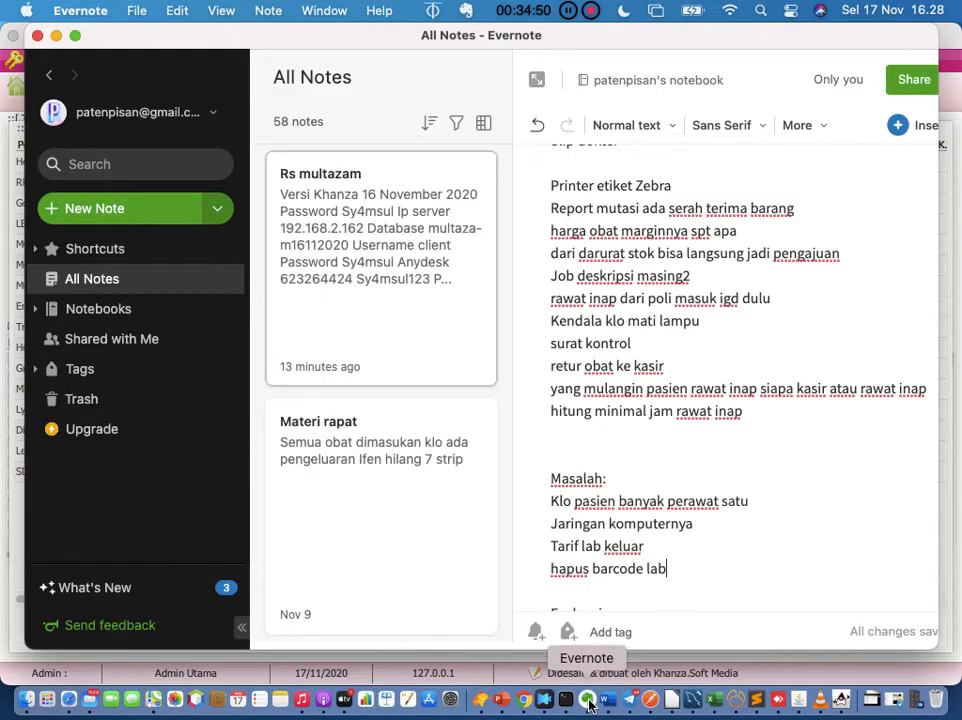
Step: Add the line 'pemeriksaan lab' after 'hitung minimal jam rawat inap' in the meeting note
left_click(781, 420)
key("Return")
type("pemri")
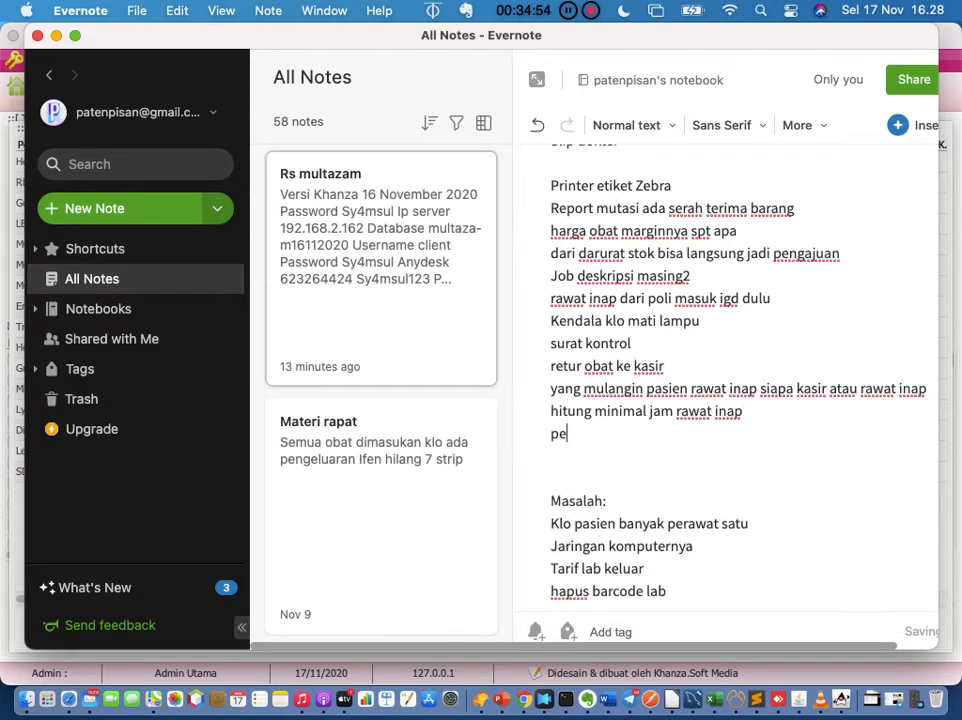
key("BackSpace")
key("BackSpace")
type("er")
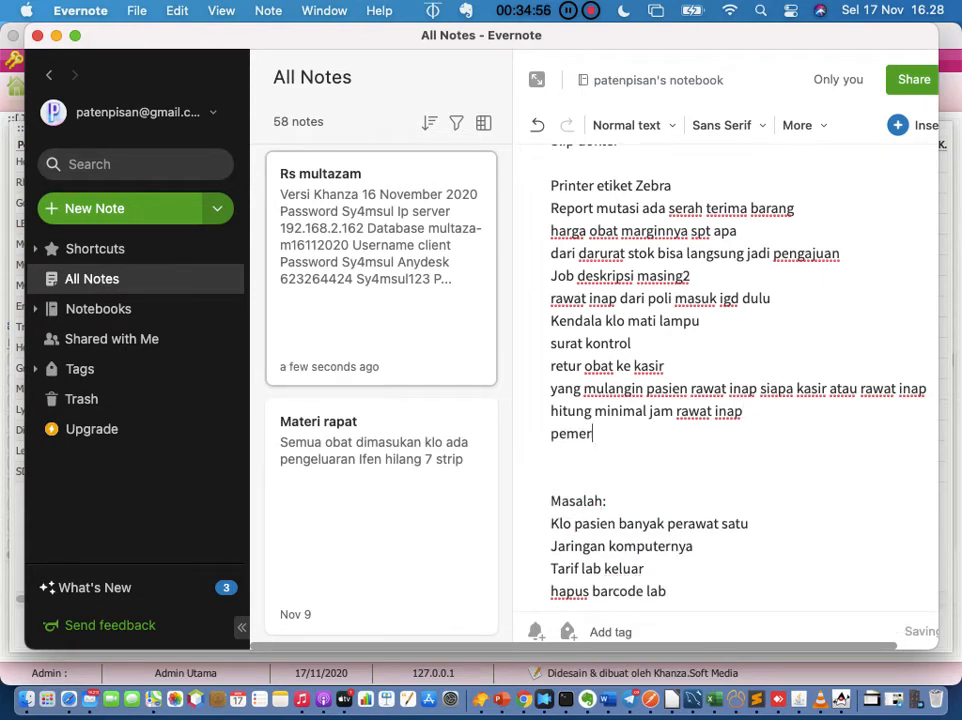
type("iksaan lab")
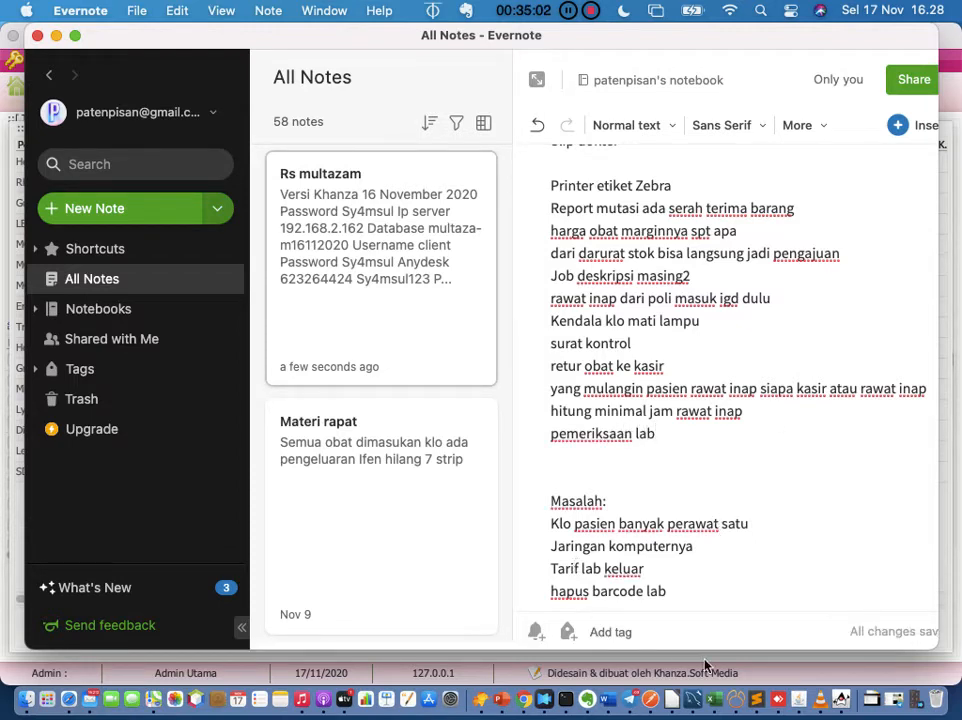
Step: Return to SIMRS Khanza and close the 102-K.2 lab result template window
left_click(801, 704)
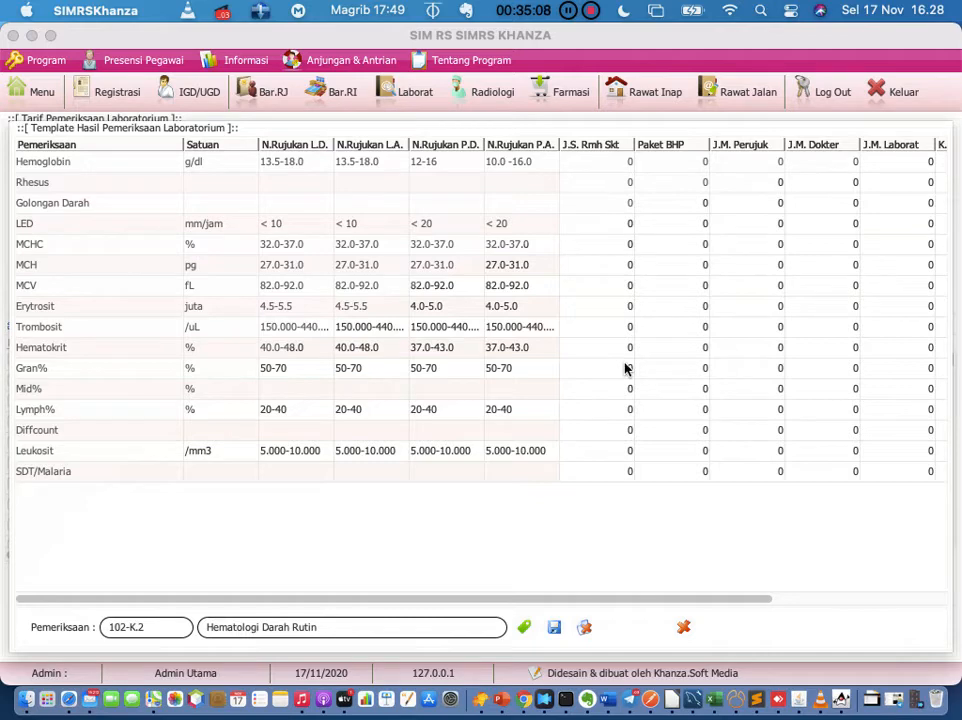
left_click(684, 628)
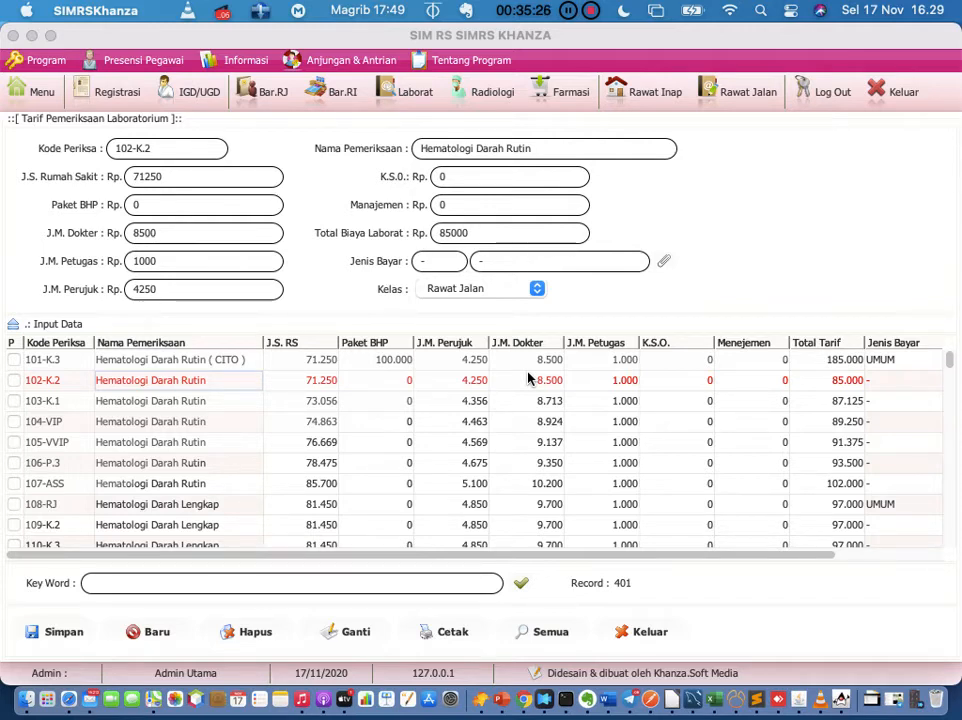
Step: Inspect the 101-K.3 CITO fees (Paket BHP 100000, J.S. Rumah Sakit 71250), then blank the form as J000107
left_click(199, 364)
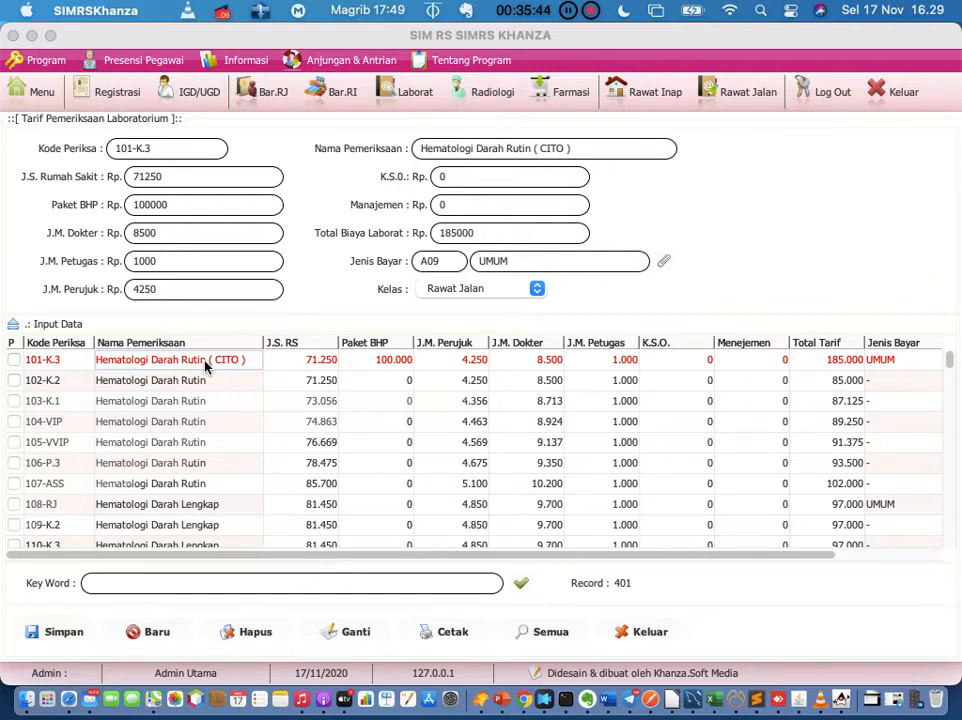
left_click(206, 203)
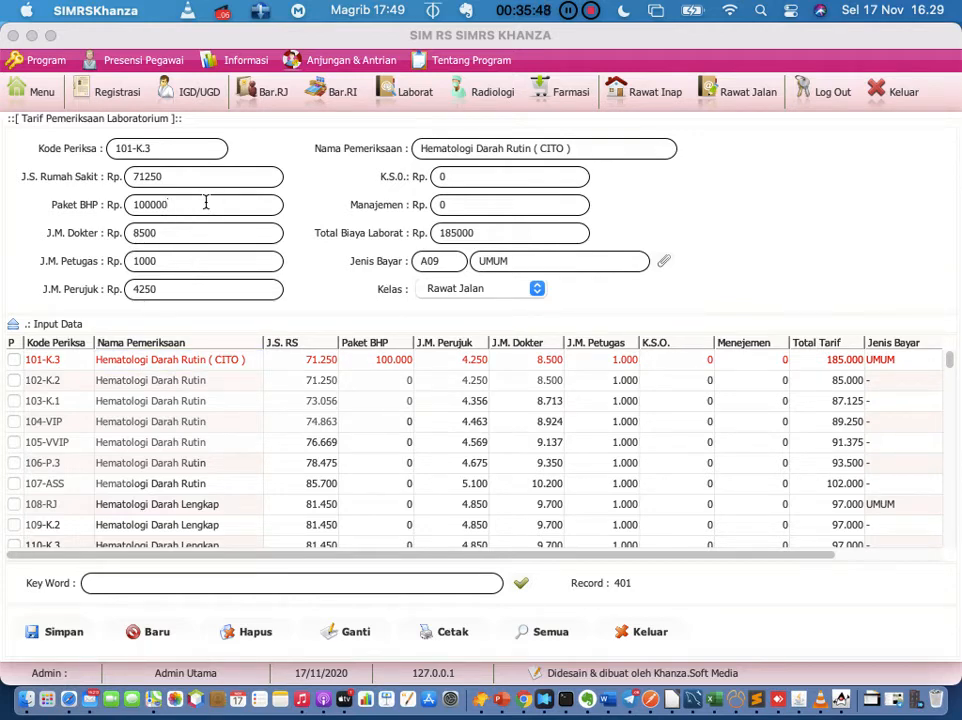
left_click(471, 176)
left_click(204, 178)
left_click(135, 633)
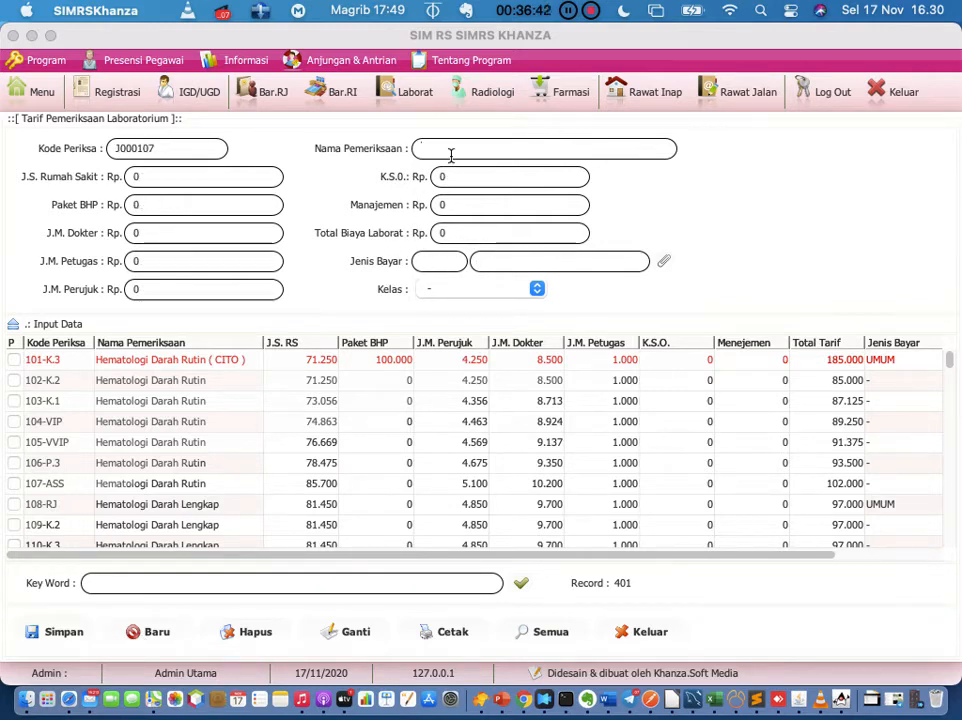
Step: Enter a TORCH lab tariff with J.S. Rumah Sakit 20000 and K.S.O. 200000
type("TORCH")
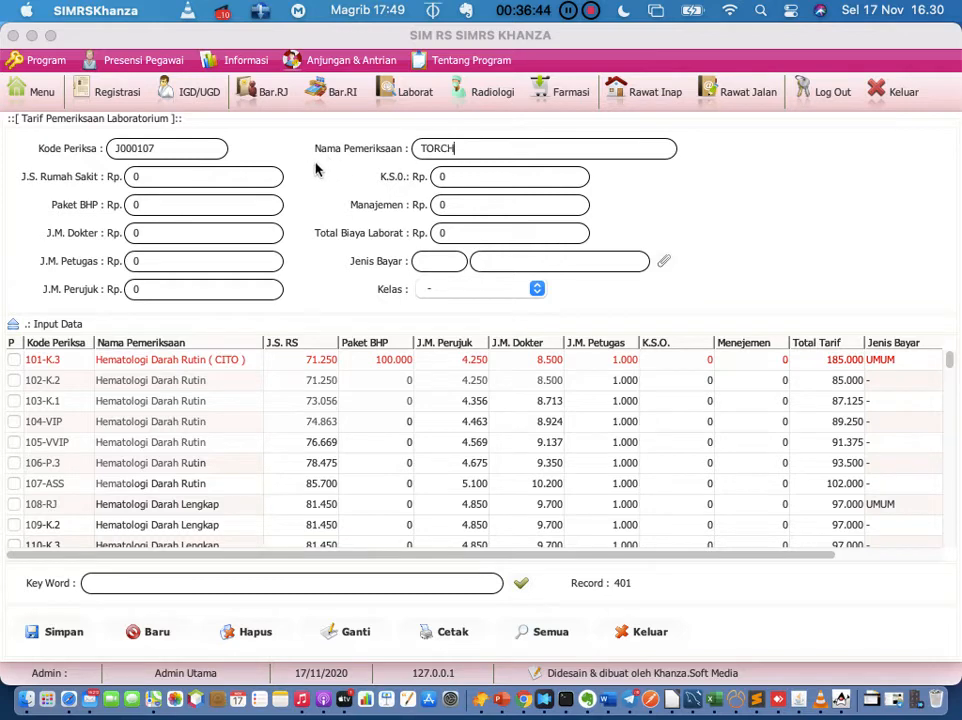
left_click(222, 180)
key("BackSpace")
type("20000")
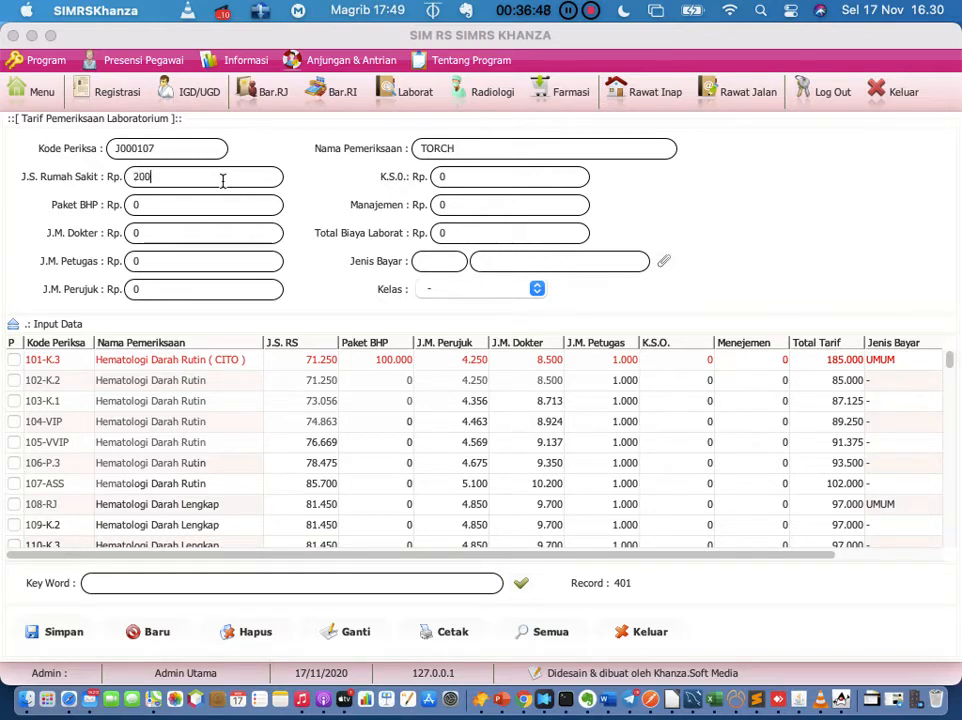
left_click(457, 176)
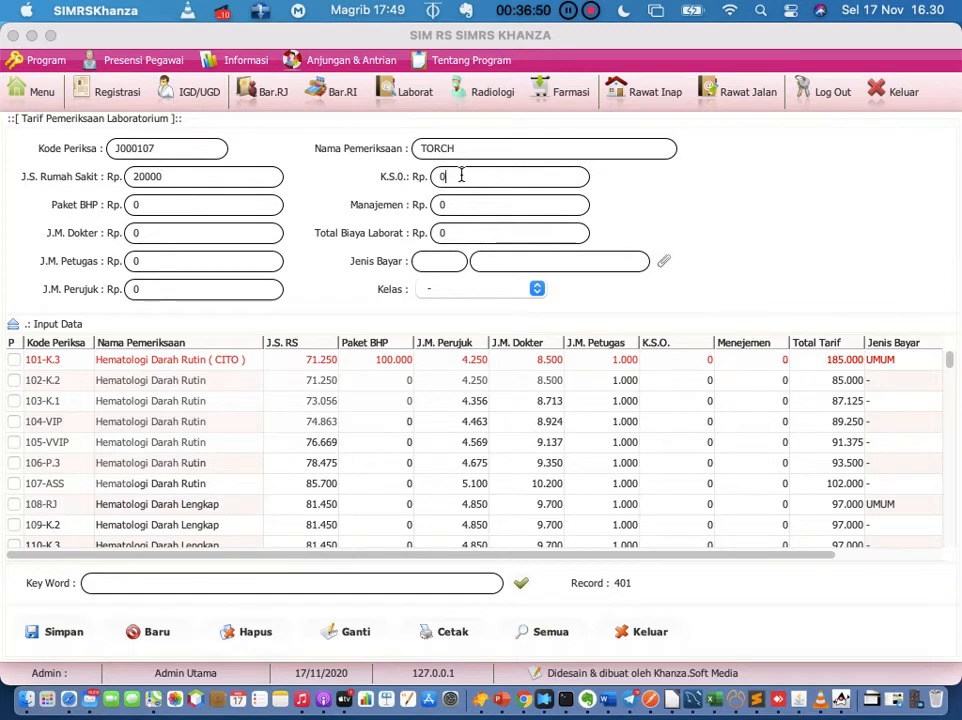
key("BackSpace")
type("20")
type("0000")
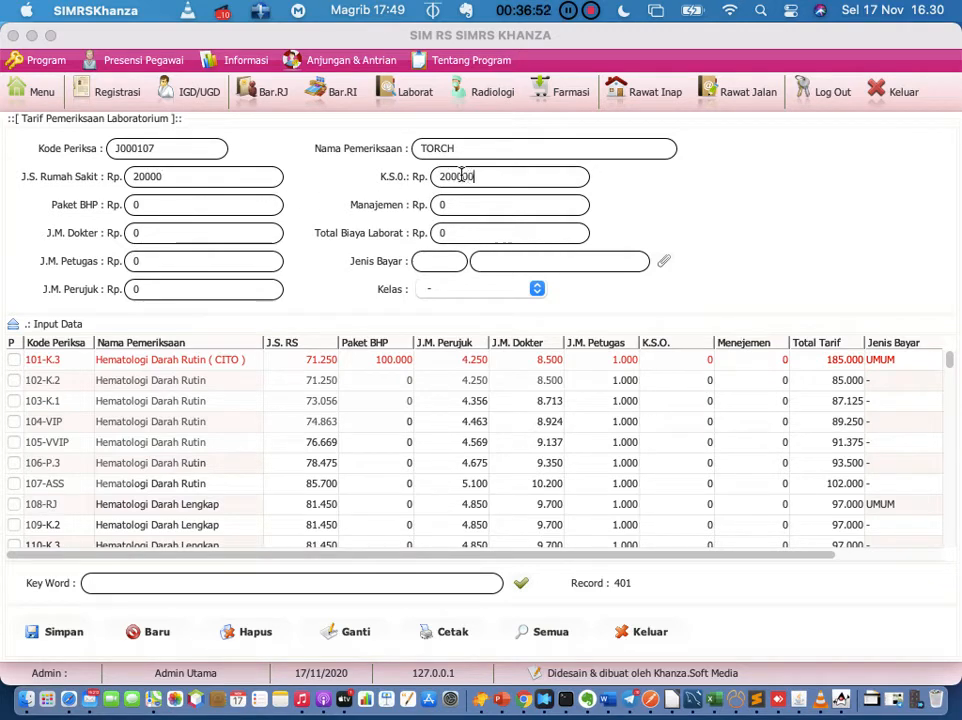
key("Return")
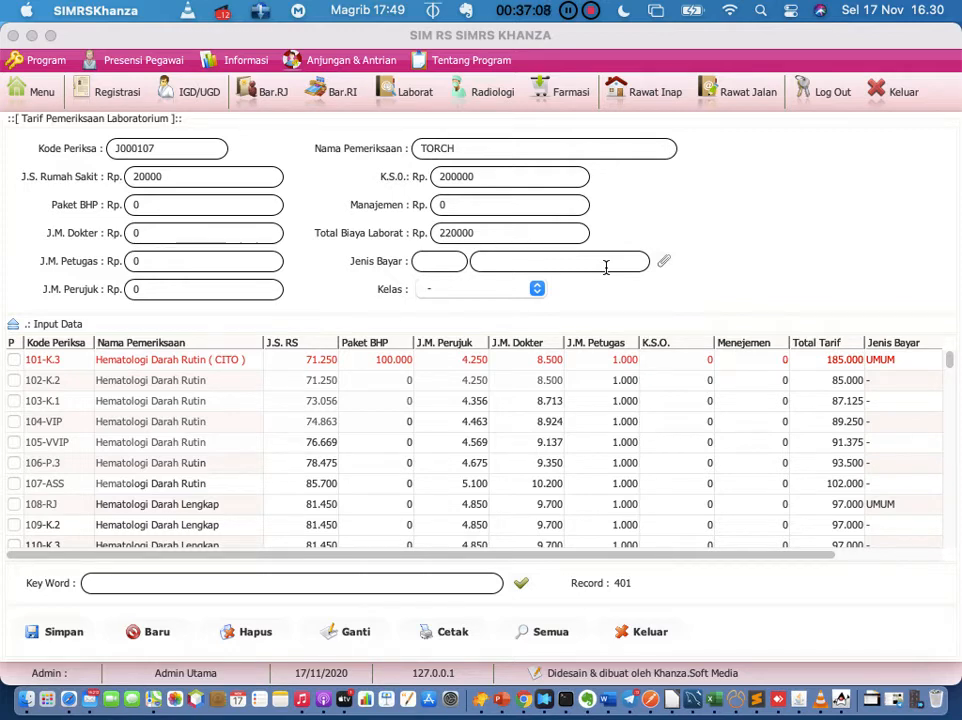
Step: Set the payer type to A09 UMUM and save the TORCH tariff
left_click(664, 261)
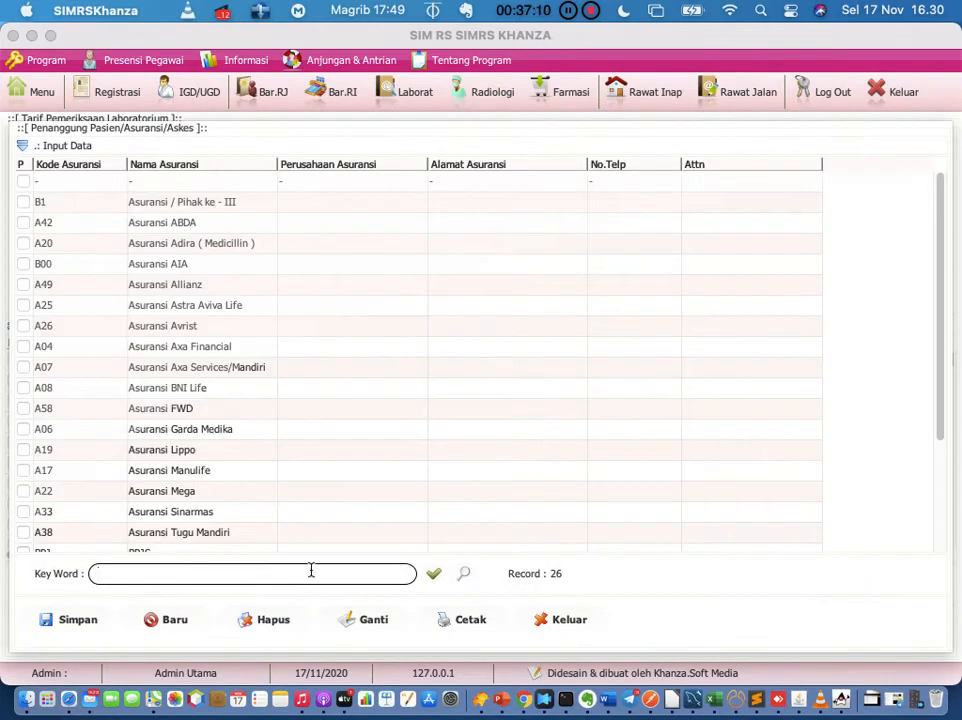
type("umu")
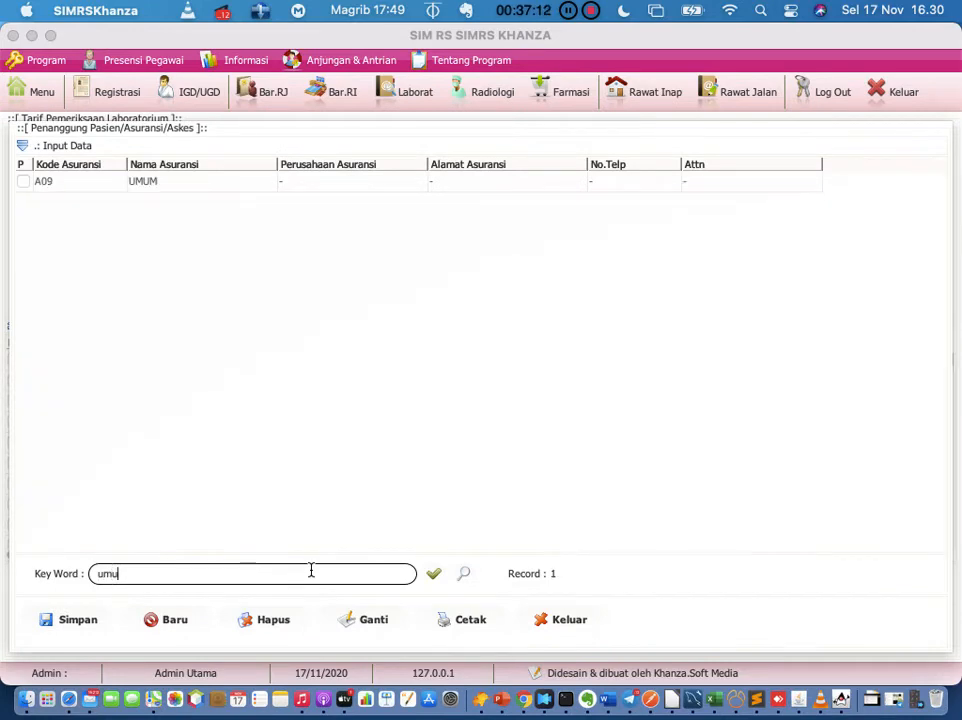
double_click(204, 185)
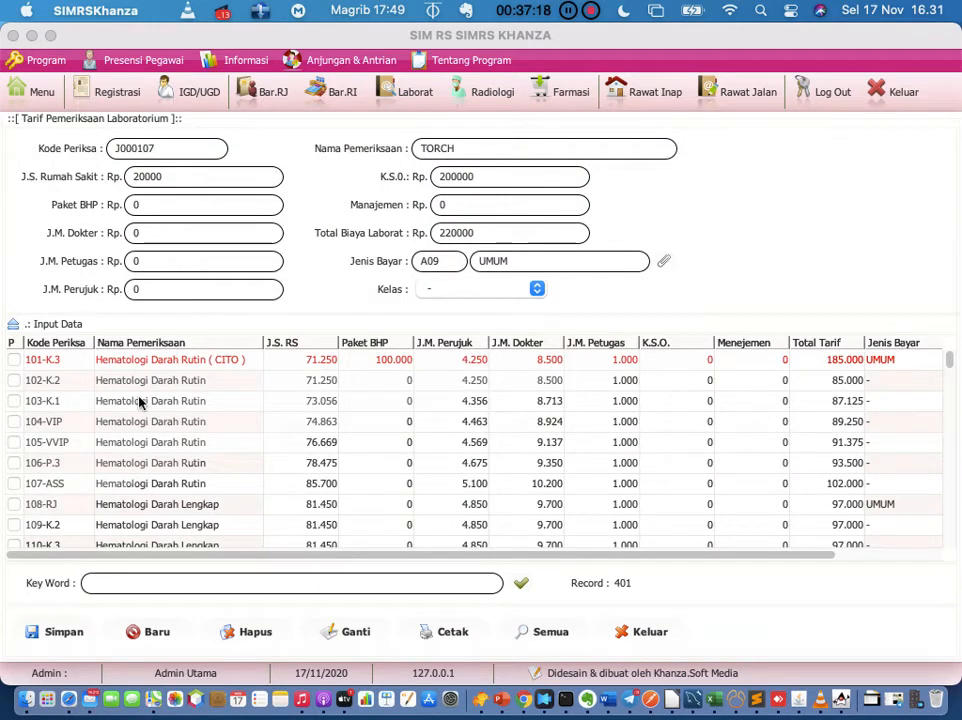
left_click(60, 632)
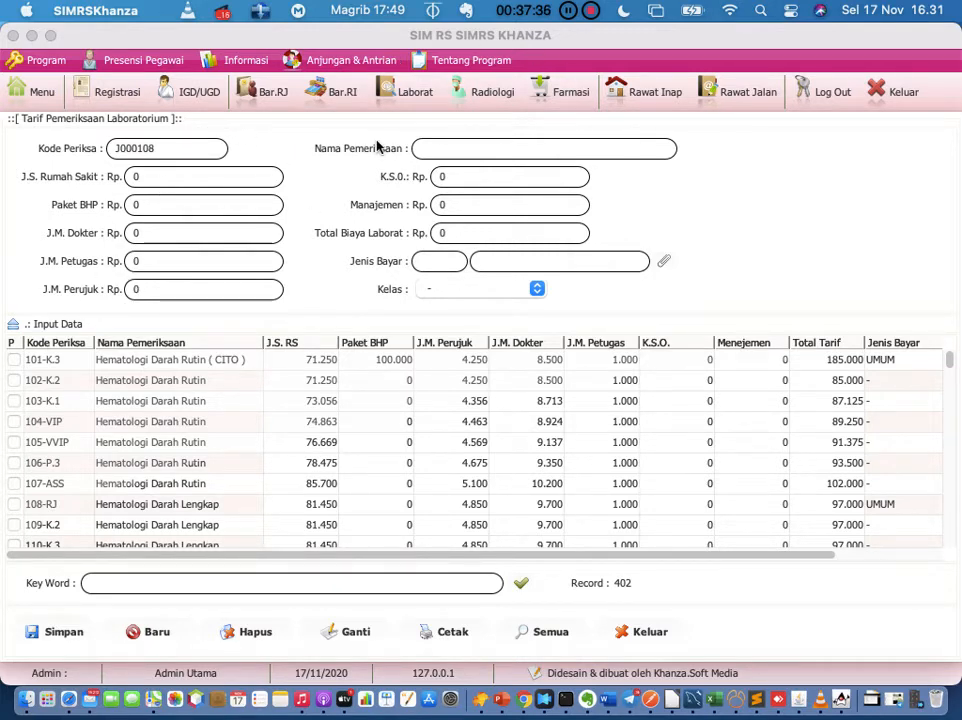
left_click(484, 144)
Step: Close the Tarif Pemeriksaan Laboratorium form and bring up Menu Utama
left_click(636, 638)
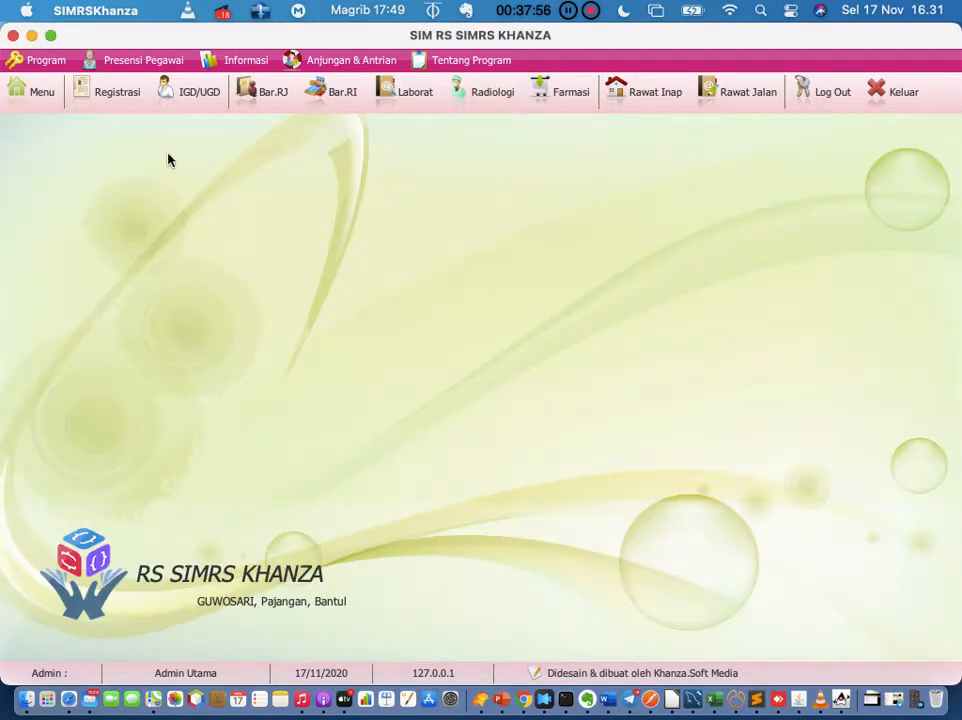
left_click(17, 88)
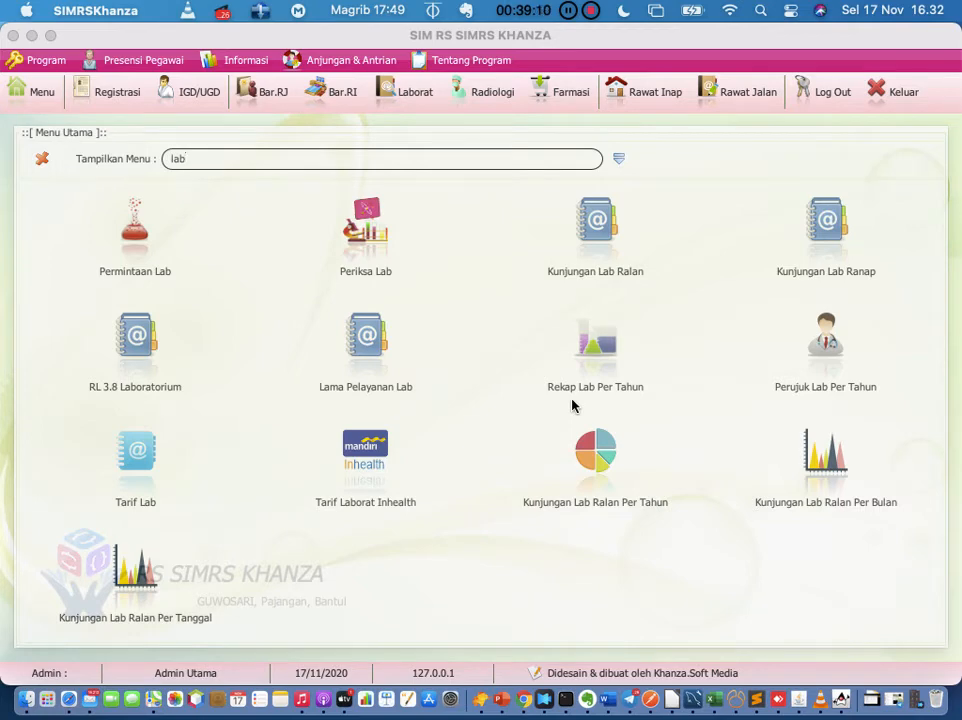
left_click(600, 222)
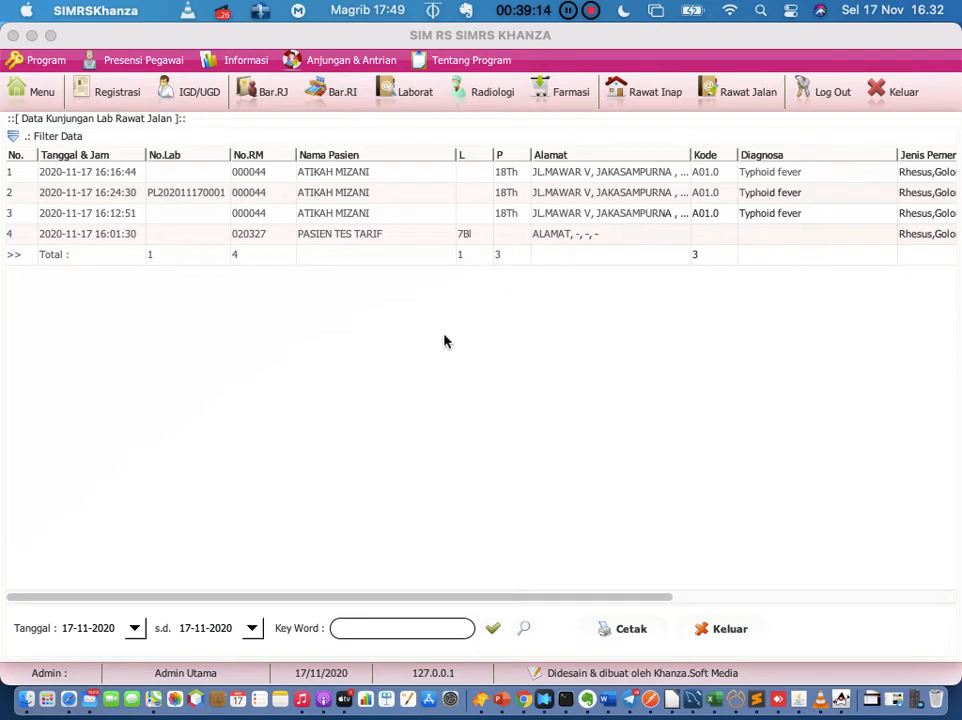
left_click(616, 636)
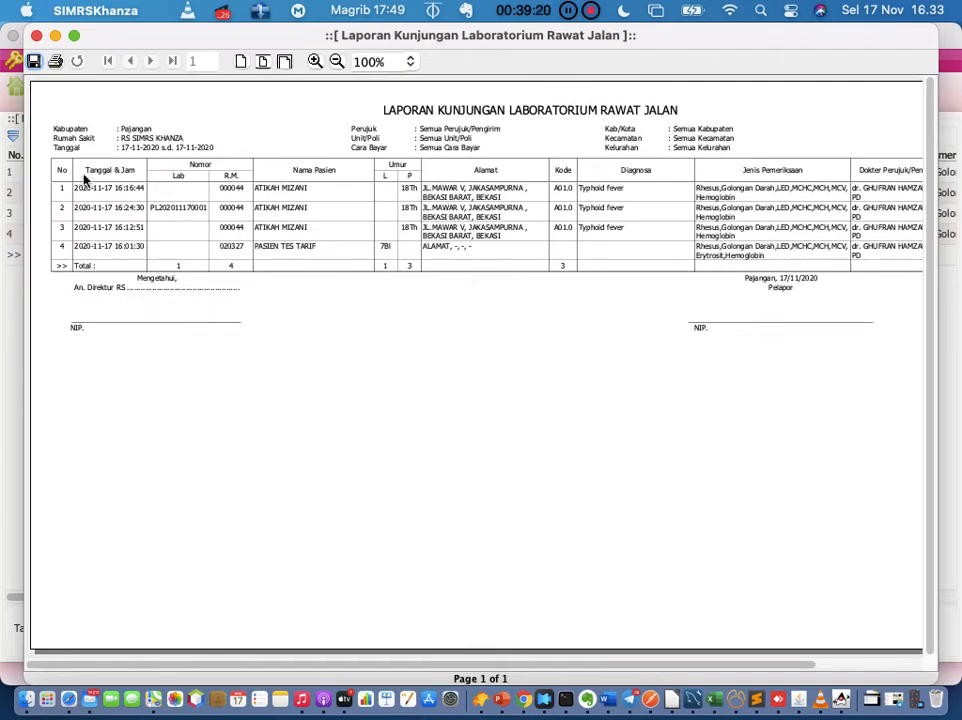
left_click(36, 35)
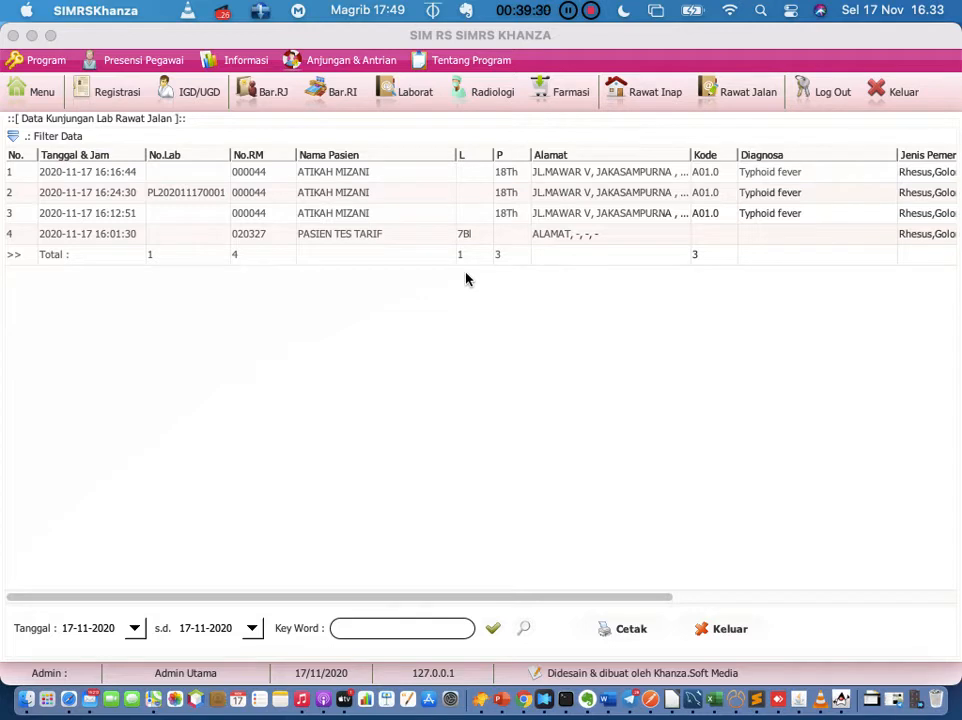
left_click(120, 628)
left_click(40, 90)
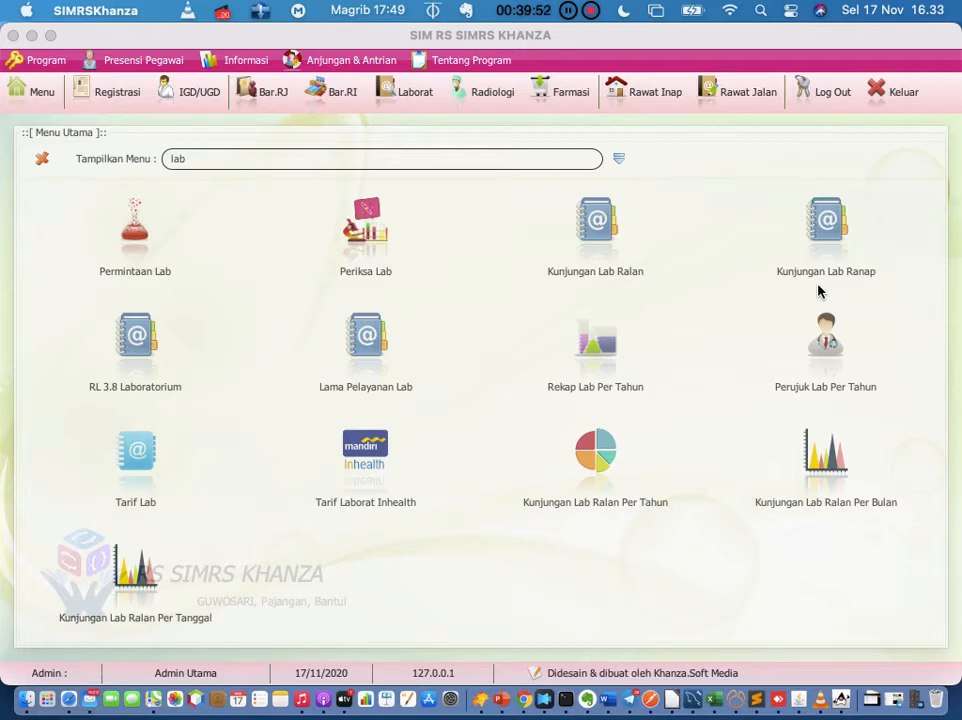
Step: Plot the monthly outpatient lab visits chart, then view it as a pie chart
left_click(818, 470)
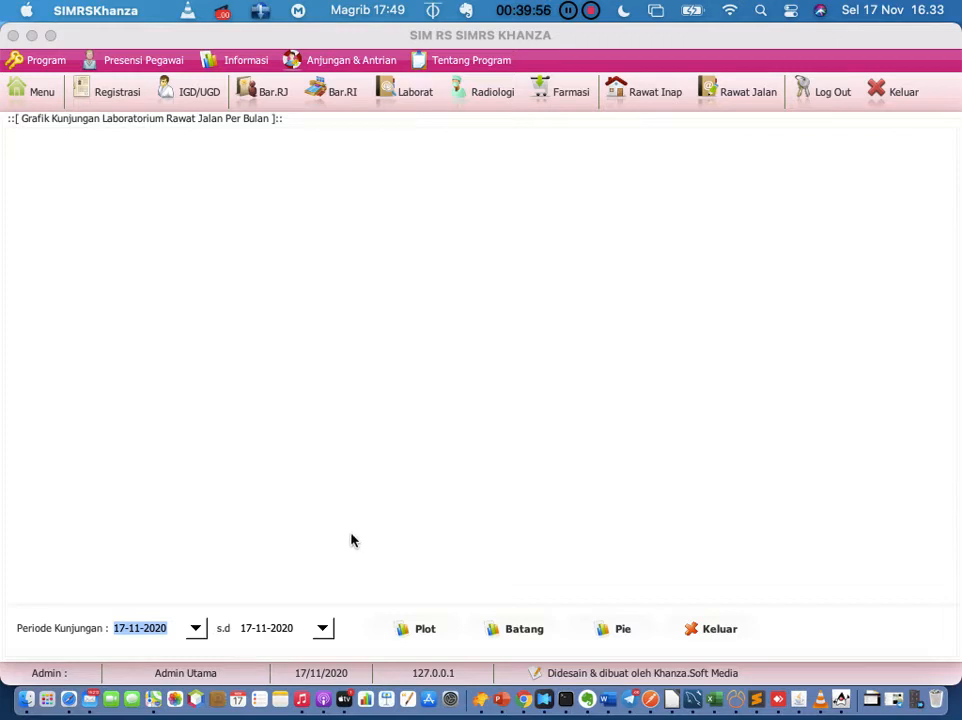
left_click(408, 629)
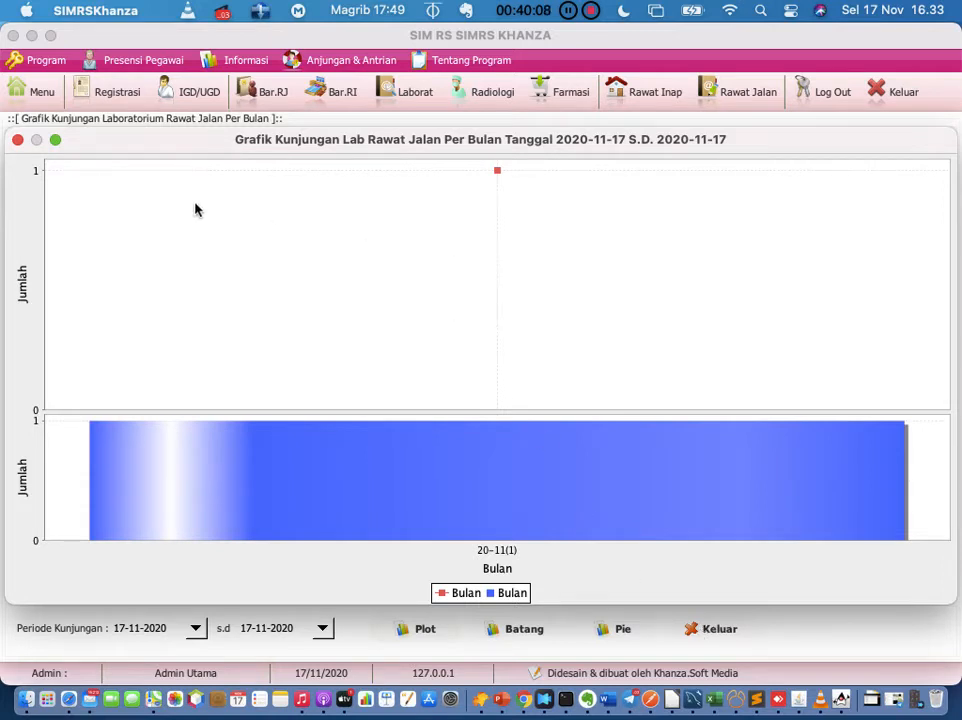
left_click(18, 141)
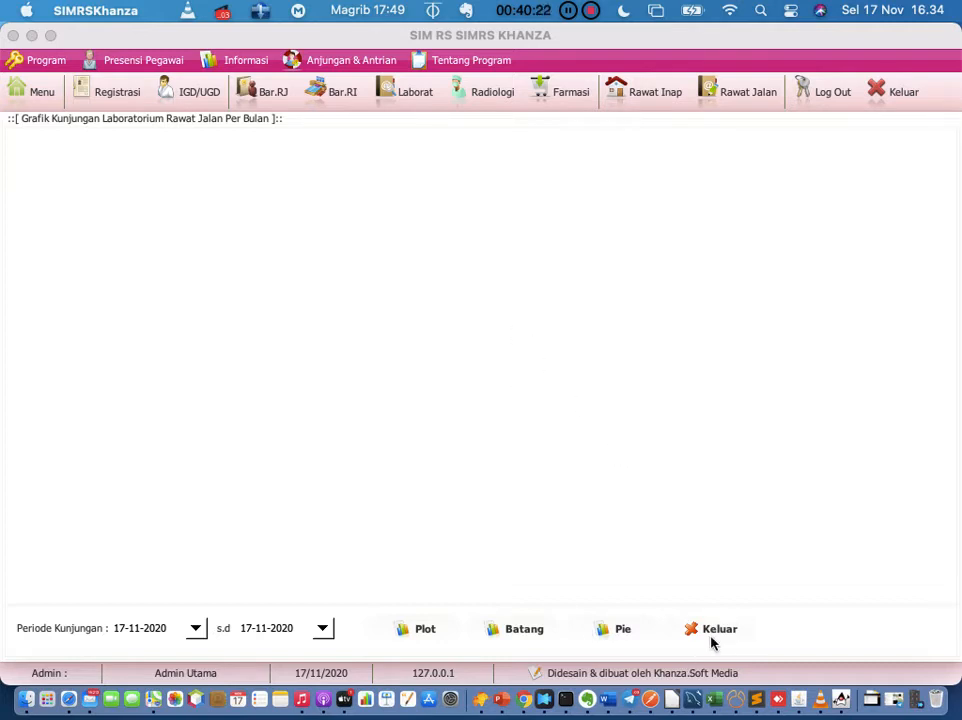
left_click(616, 628)
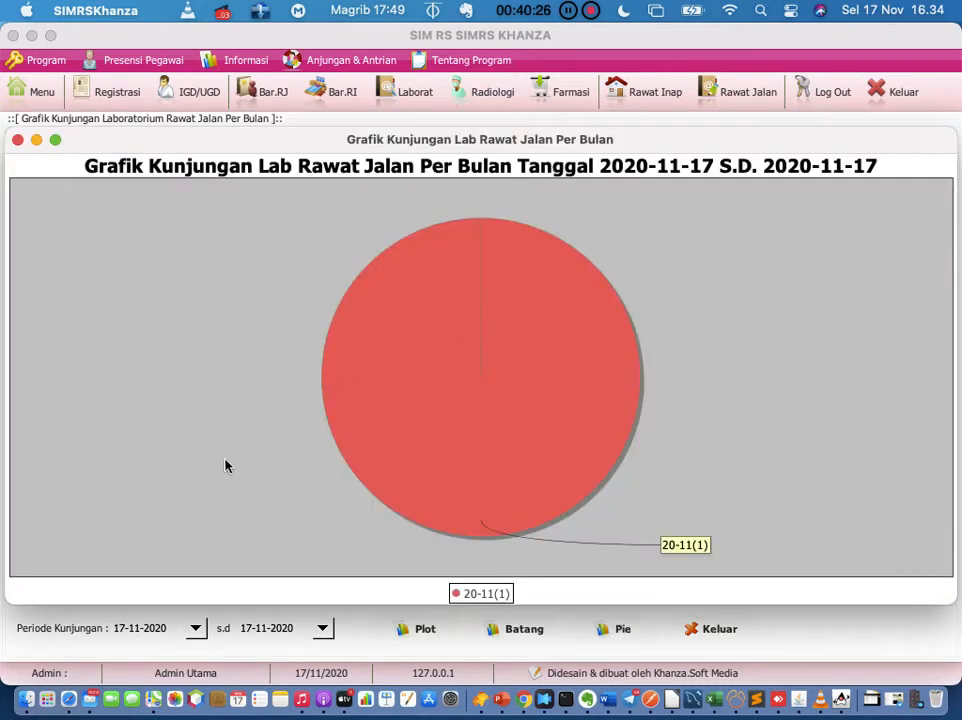
left_click(17, 140)
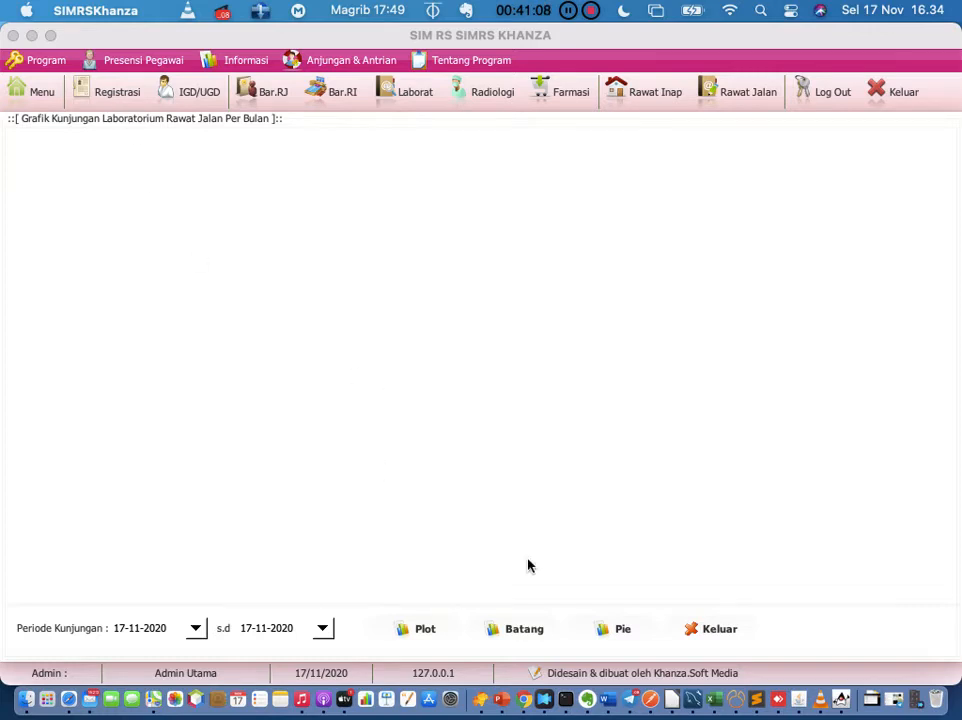
Step: Close the lab visits chart and show today's examination registration list
left_click(700, 629)
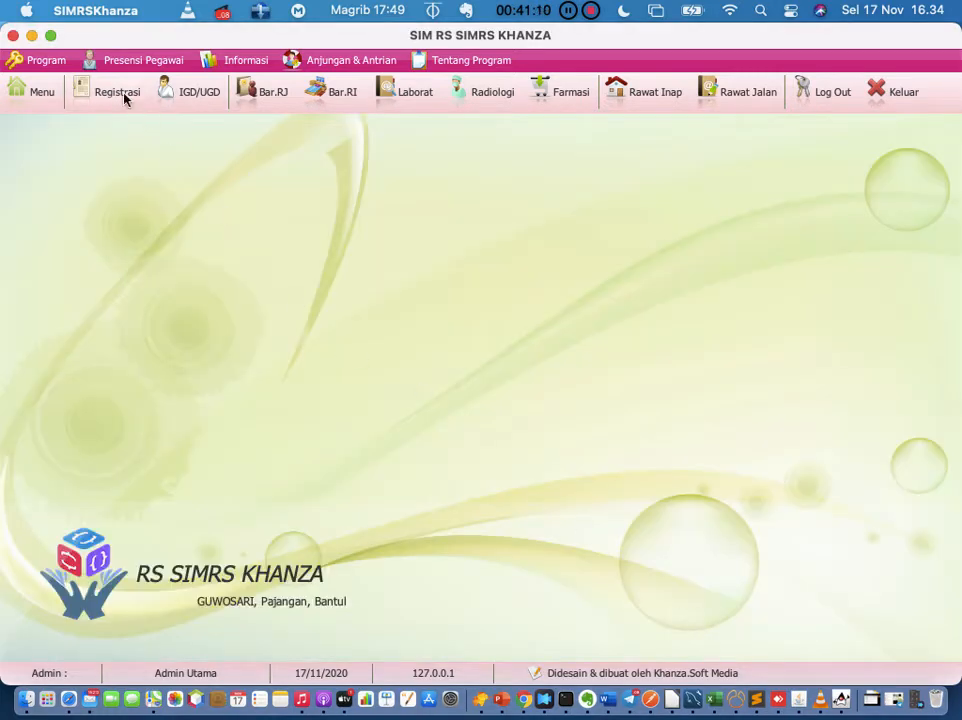
left_click(124, 96)
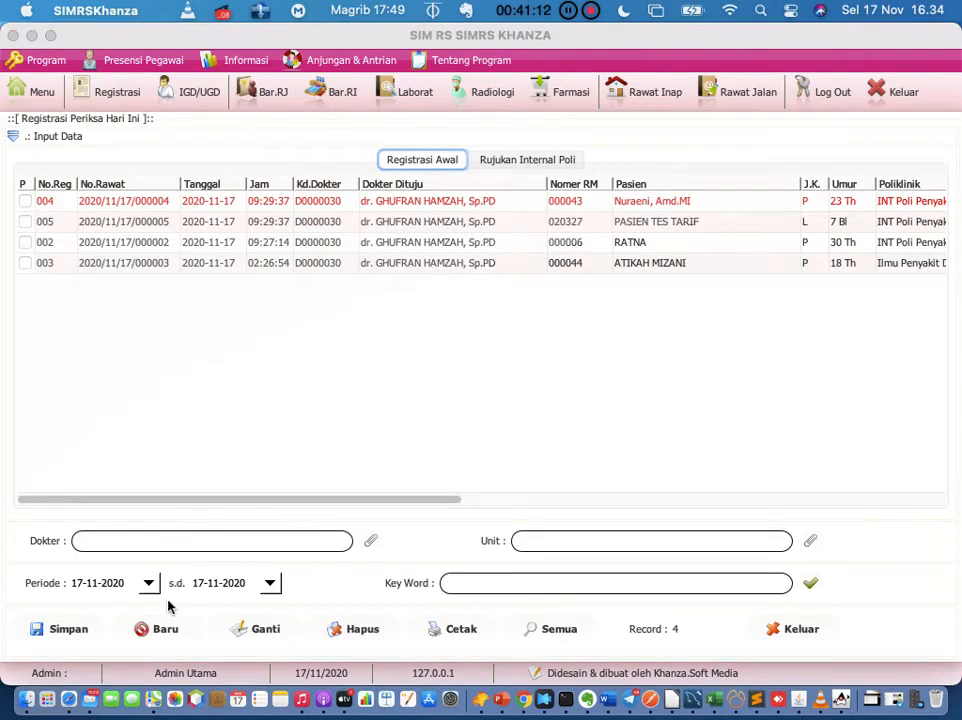
Step: Start a new registration and open a blank Data Unit form for unit U0033
left_click(160, 632)
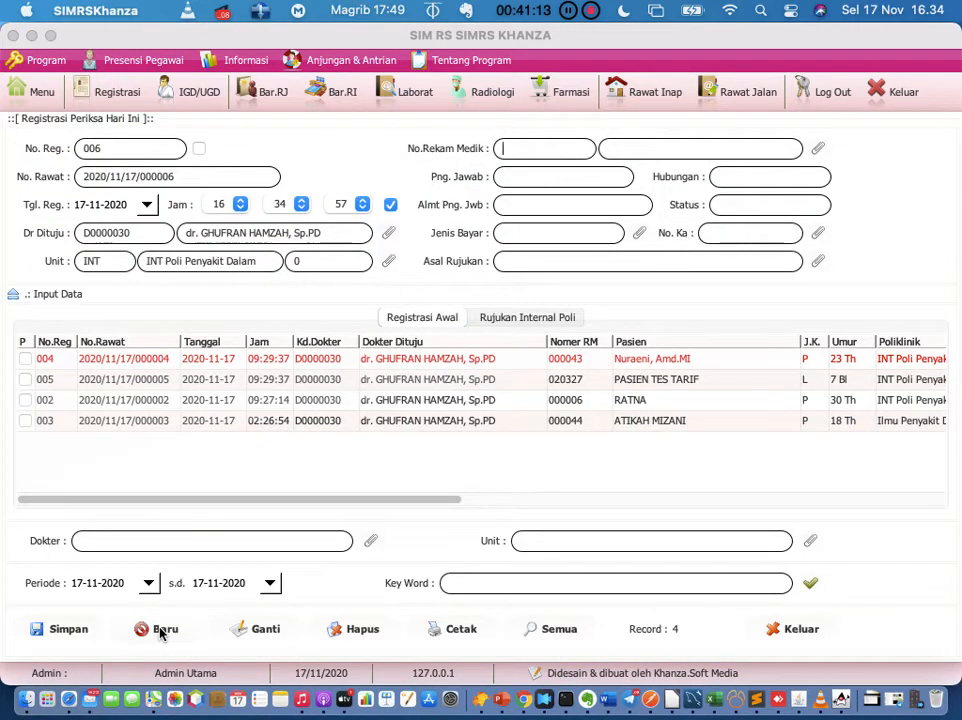
left_click(387, 262)
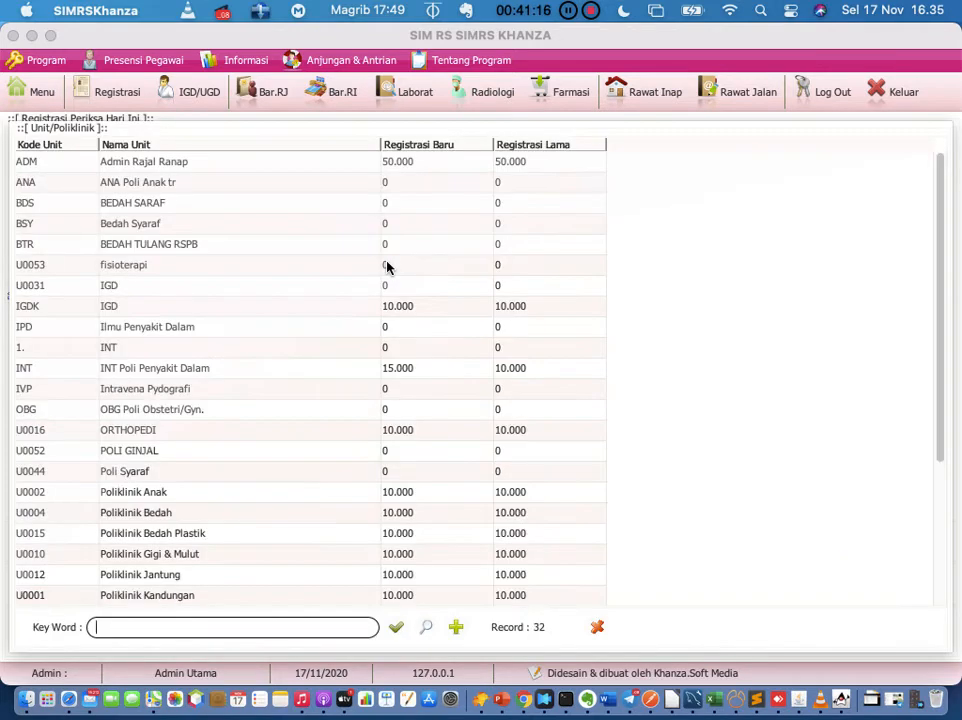
left_click(456, 628)
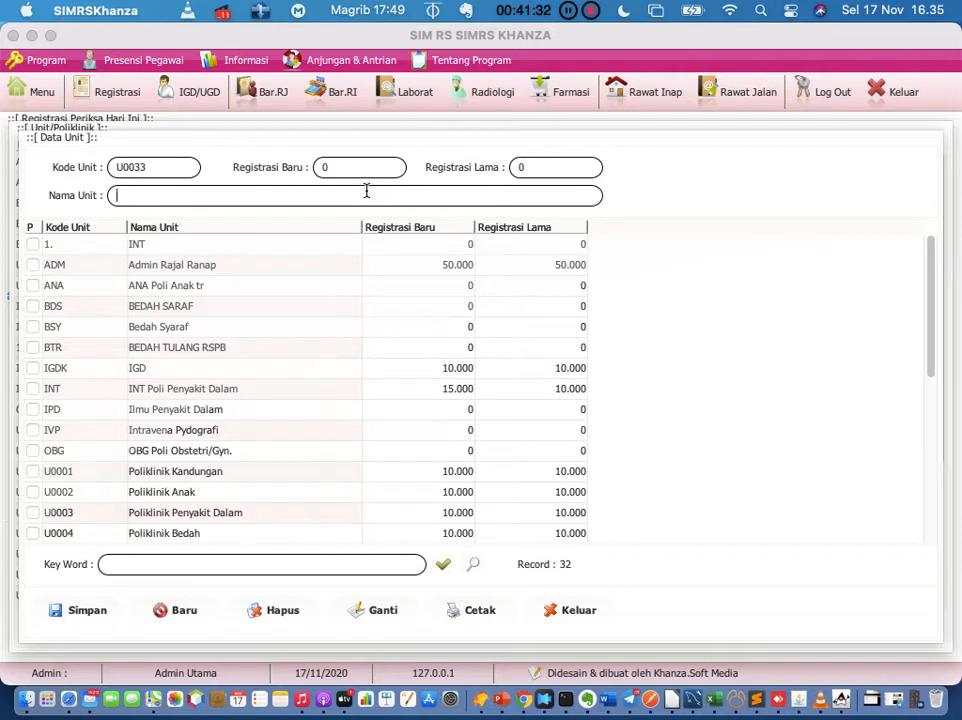
Step: Save new unit U0033 named 'Poli Lab' and close the Data Unit form
type("Poli Lab")
left_click(344, 169)
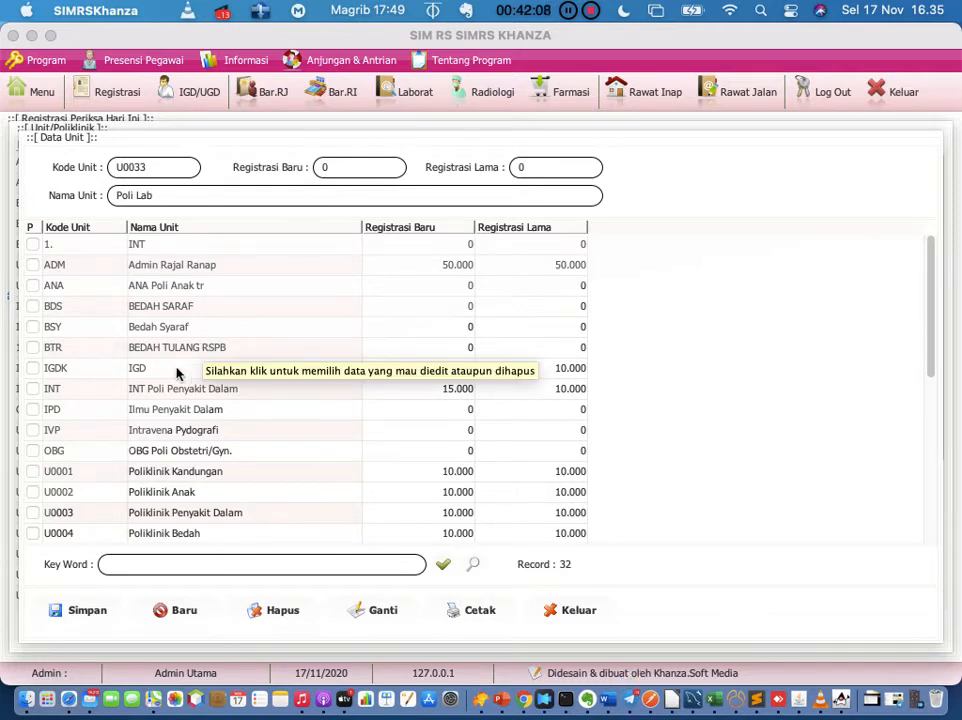
left_click(79, 618)
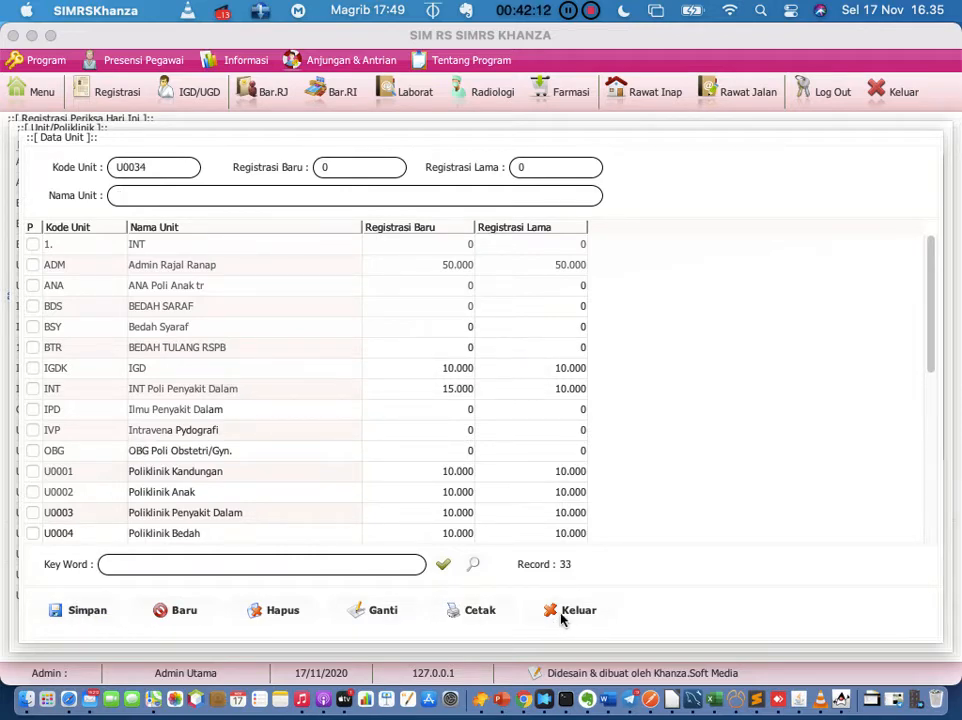
left_click(557, 620)
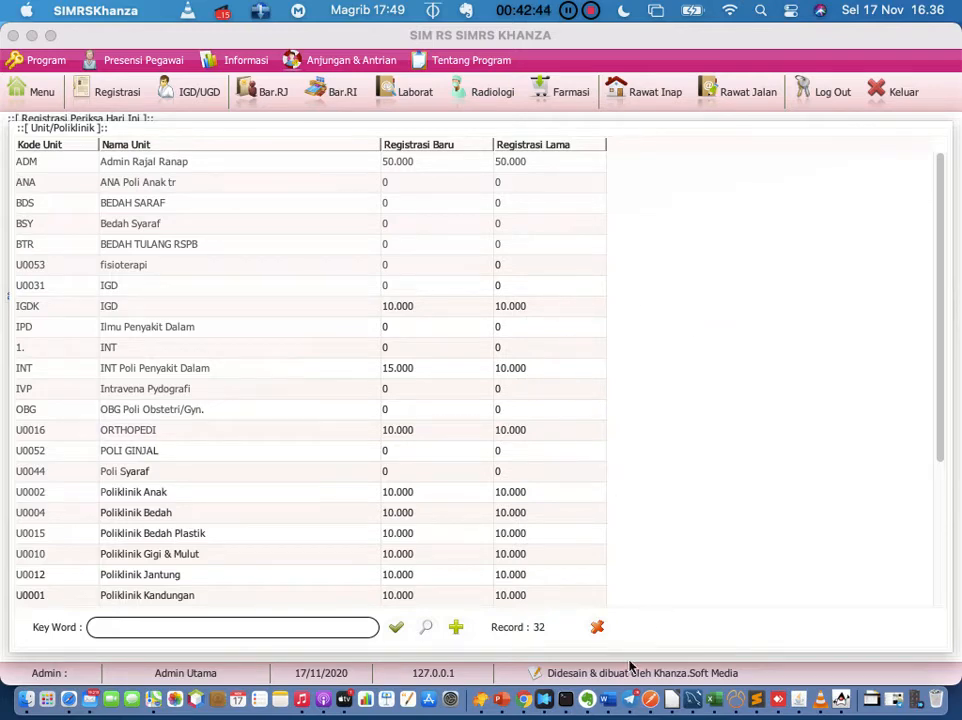
Step: Add 'Permintaan lab MCU' below 'pemeriksaan lab' in the Evernote note, then return to SIMRS Khanza
left_click(587, 700)
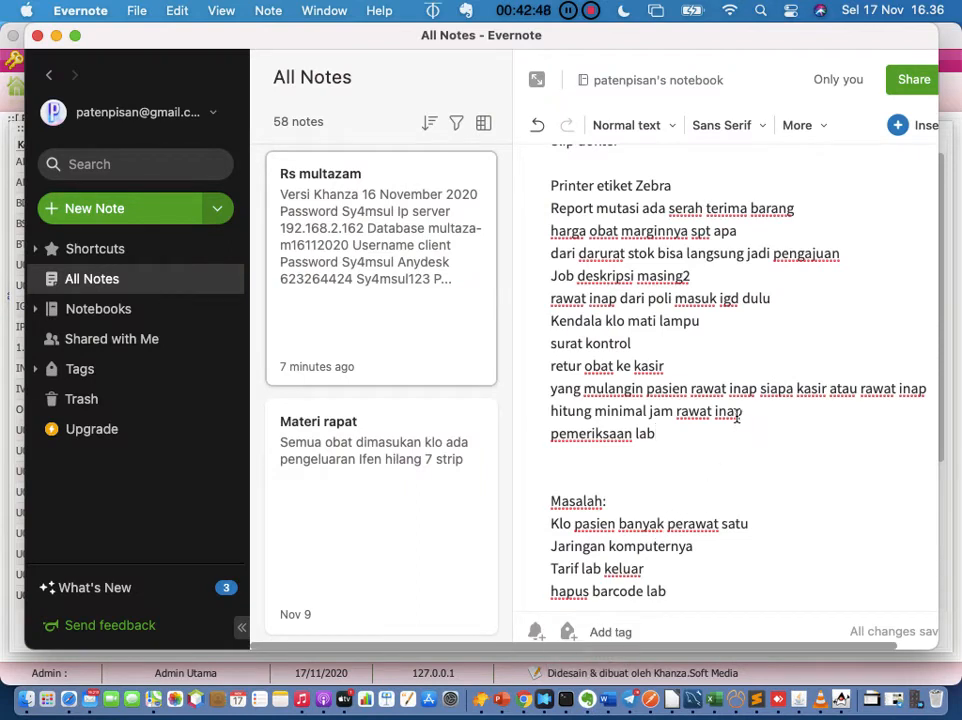
left_click(699, 443)
key("Return")
type("Permi")
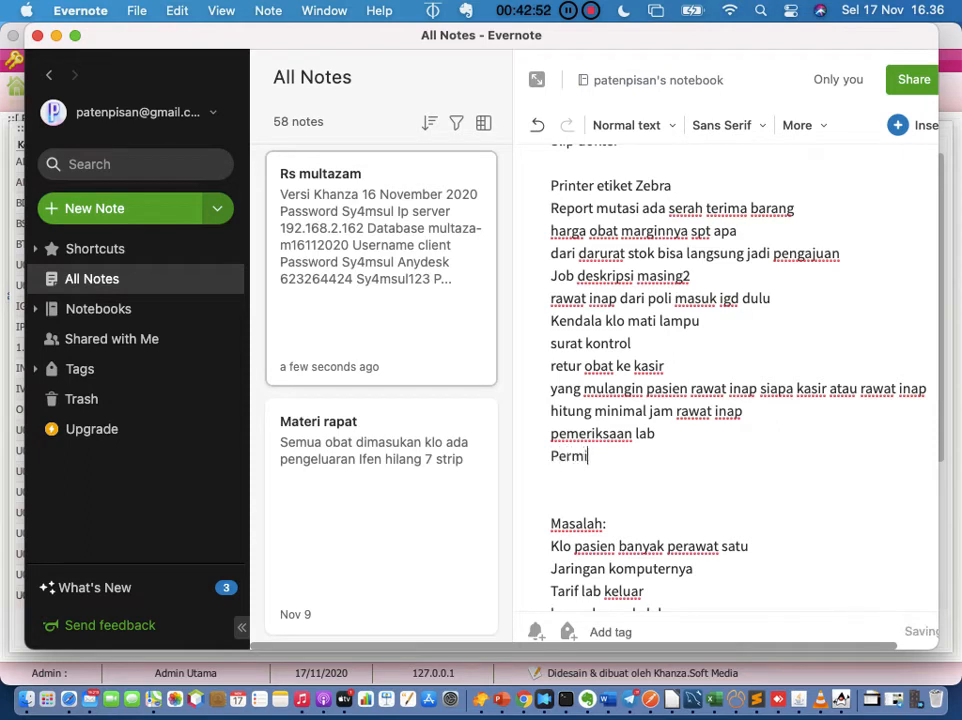
type("ntaan lab MCU")
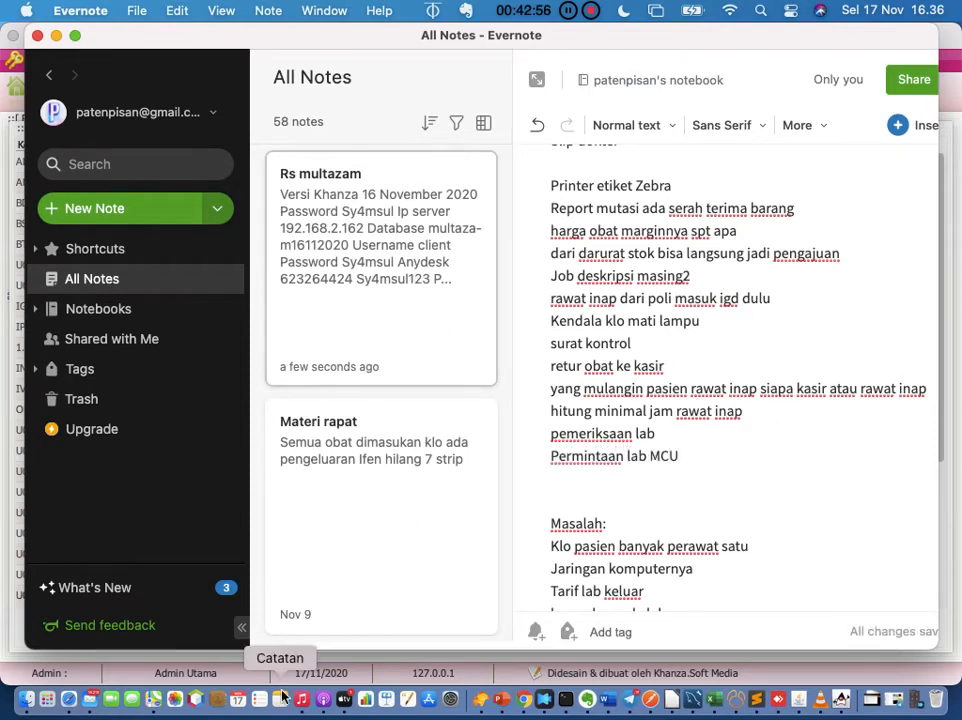
left_click(838, 693)
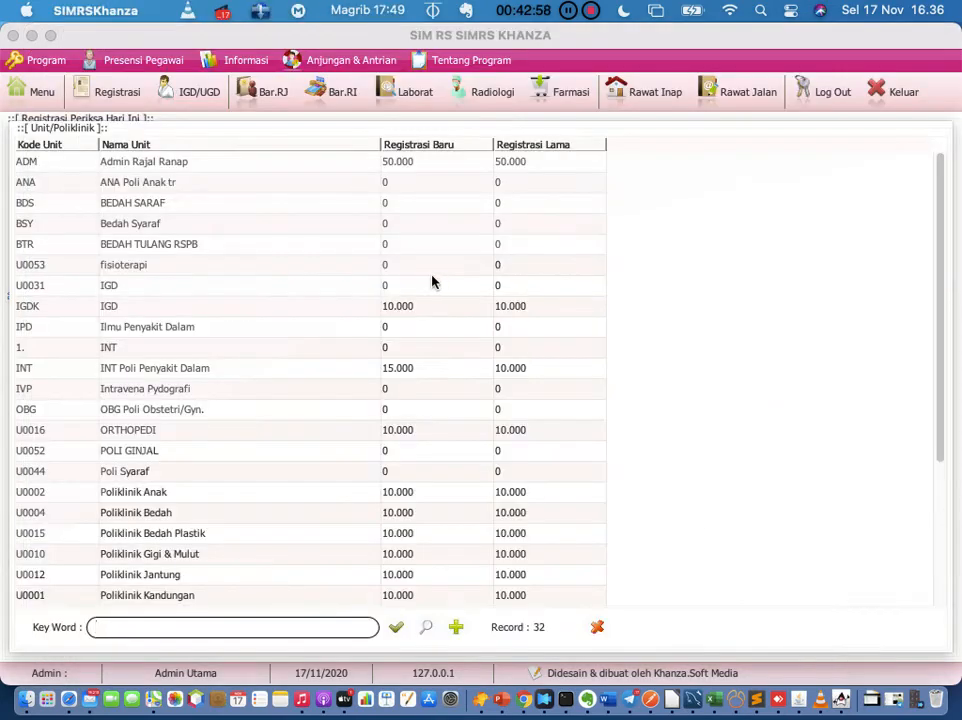
Step: Start a new lab tariff in Tarif Lab named 'MCU 1'
left_click(40, 94)
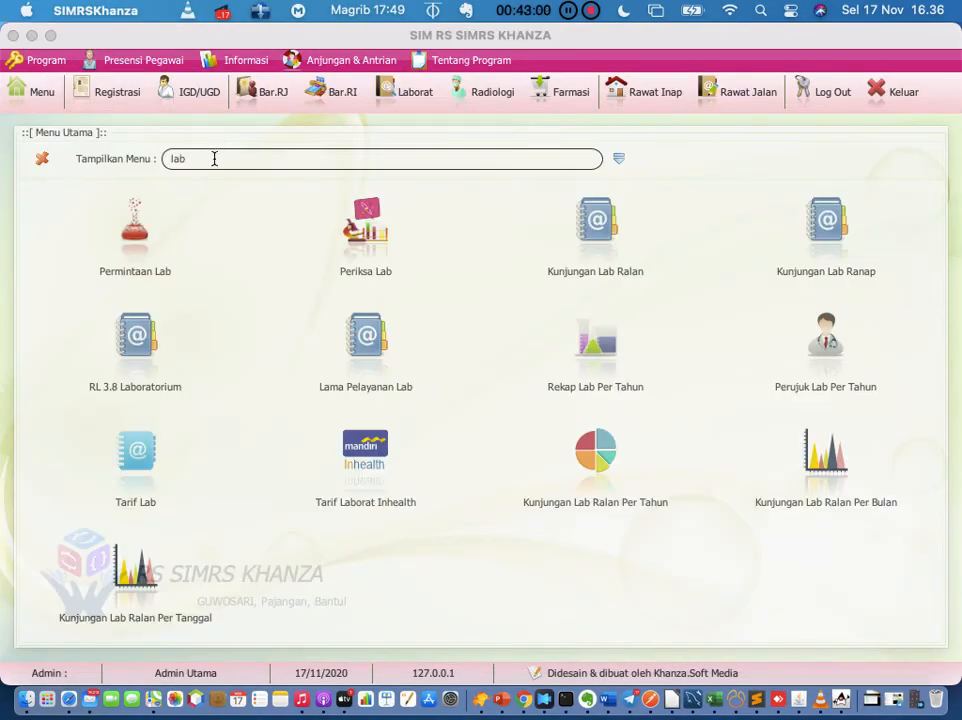
left_click(137, 455)
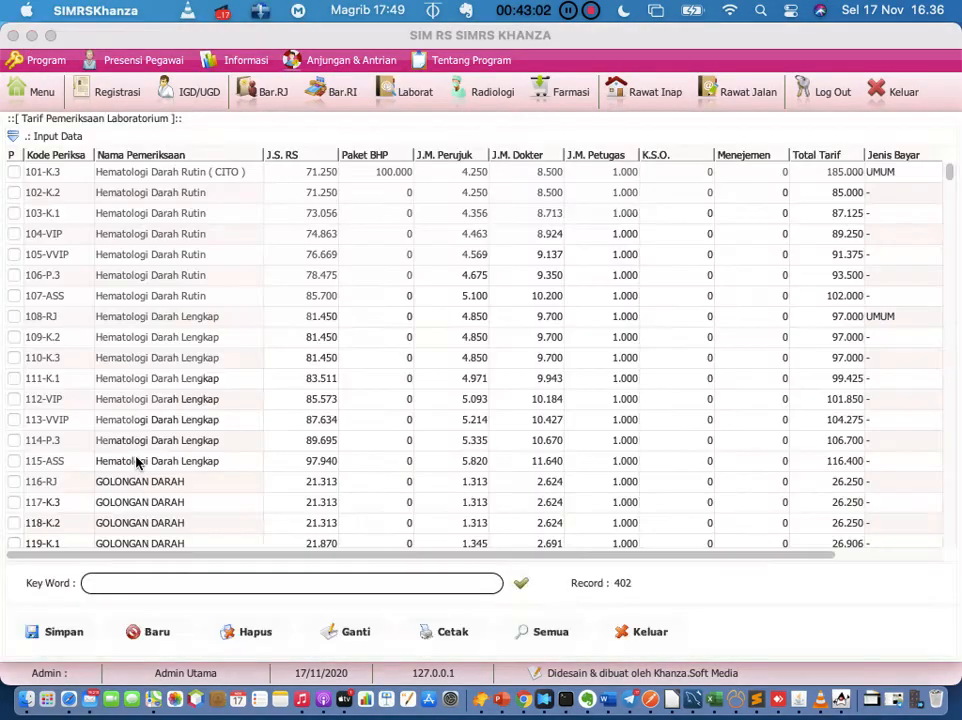
left_click(15, 133)
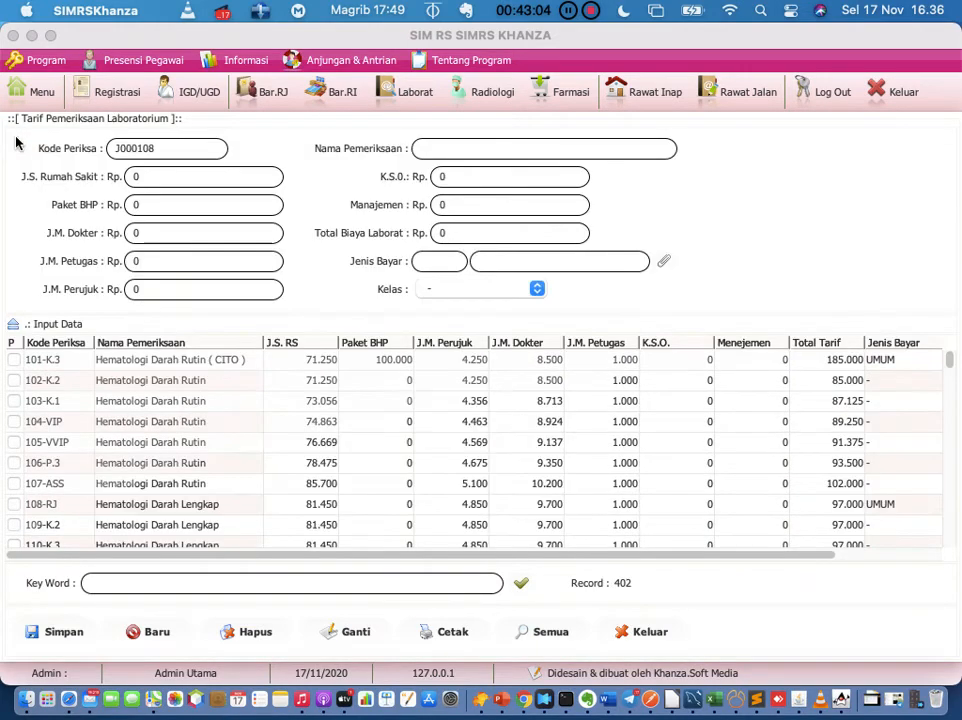
left_click(469, 150)
type("MCU")
type("1")
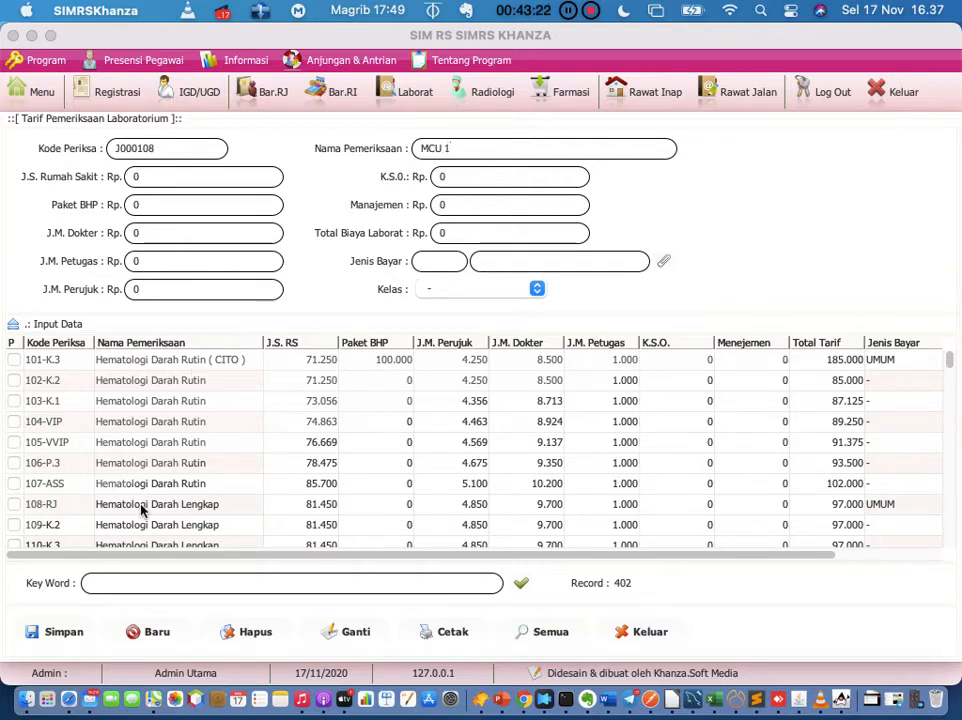
Step: Set the payer to '-' and save MCU 1 as tariff J000108 with all fees 0
left_click(661, 262)
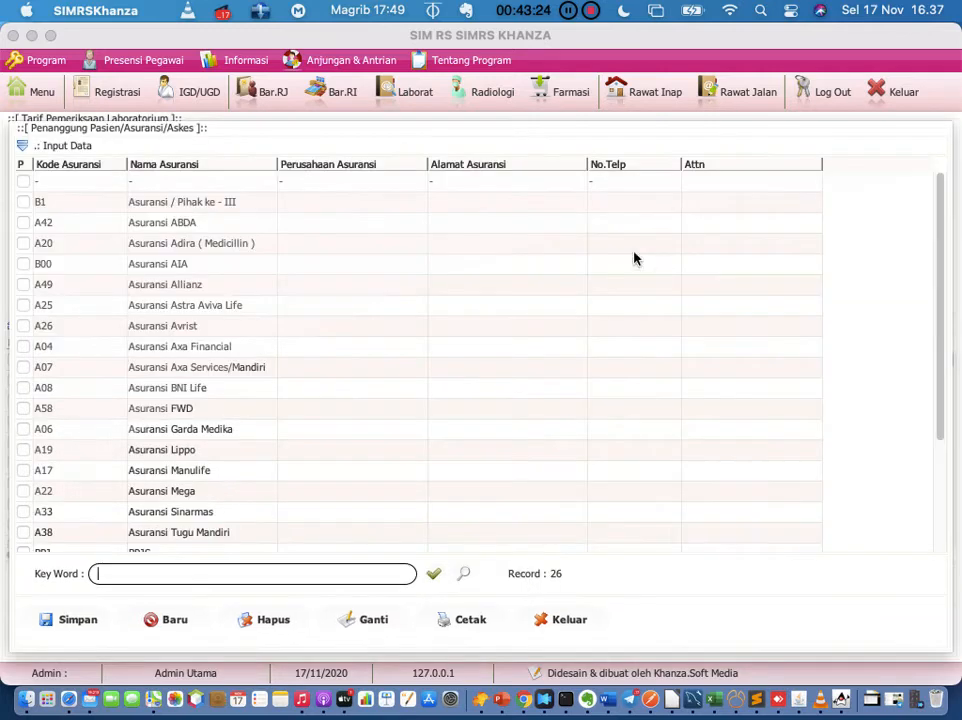
double_click(241, 189)
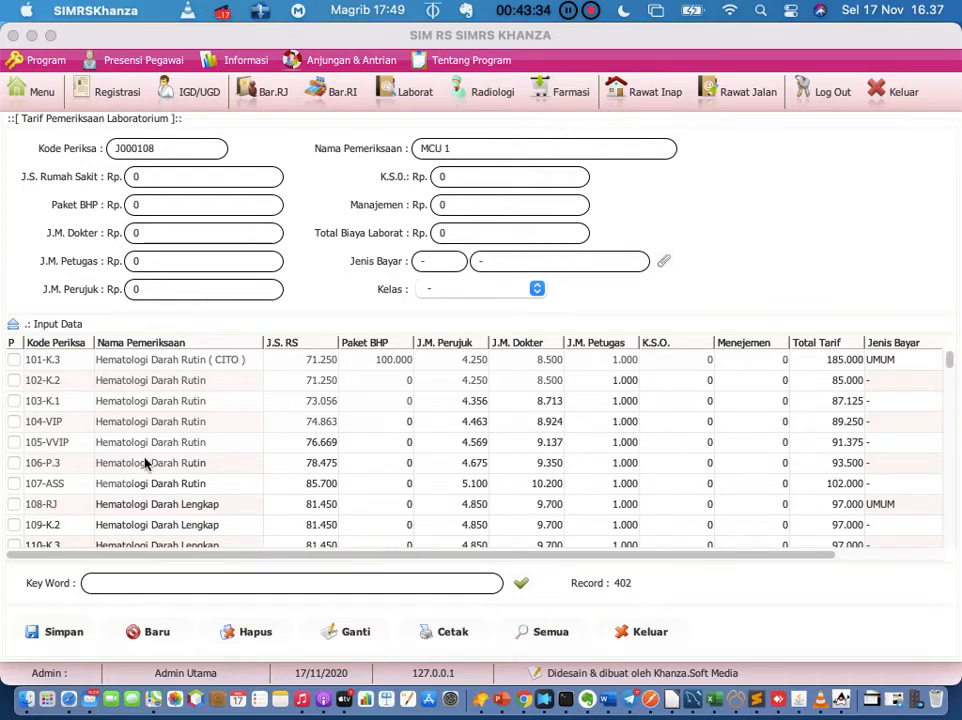
left_click(53, 635)
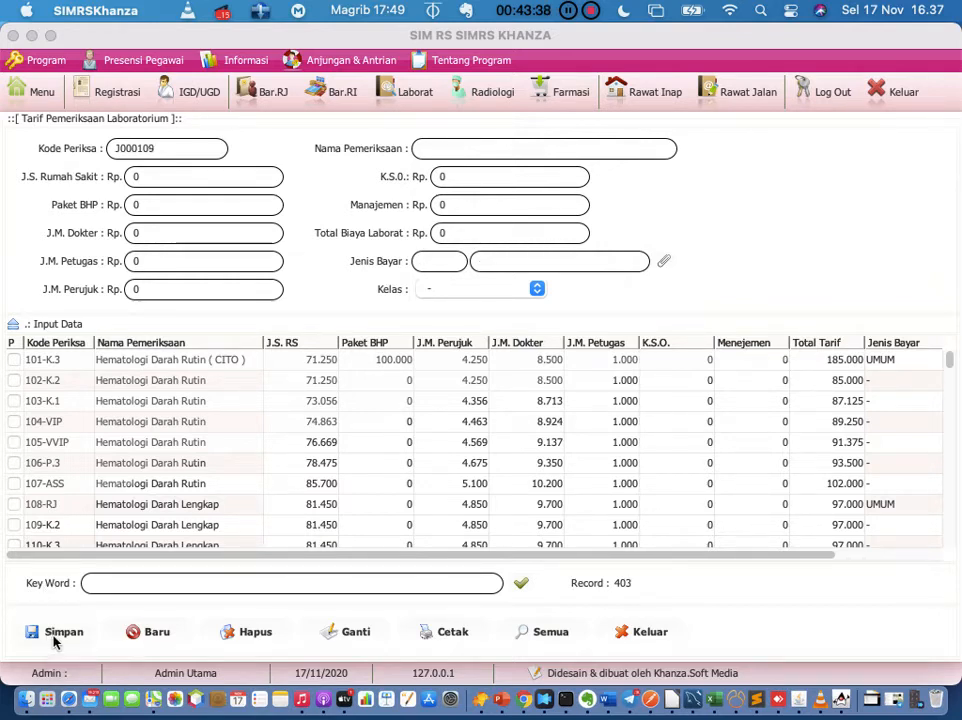
left_click(240, 582)
Step: Search 'mcu', load the MCU 1 tariff and check its empty lab result template
type("mcu")
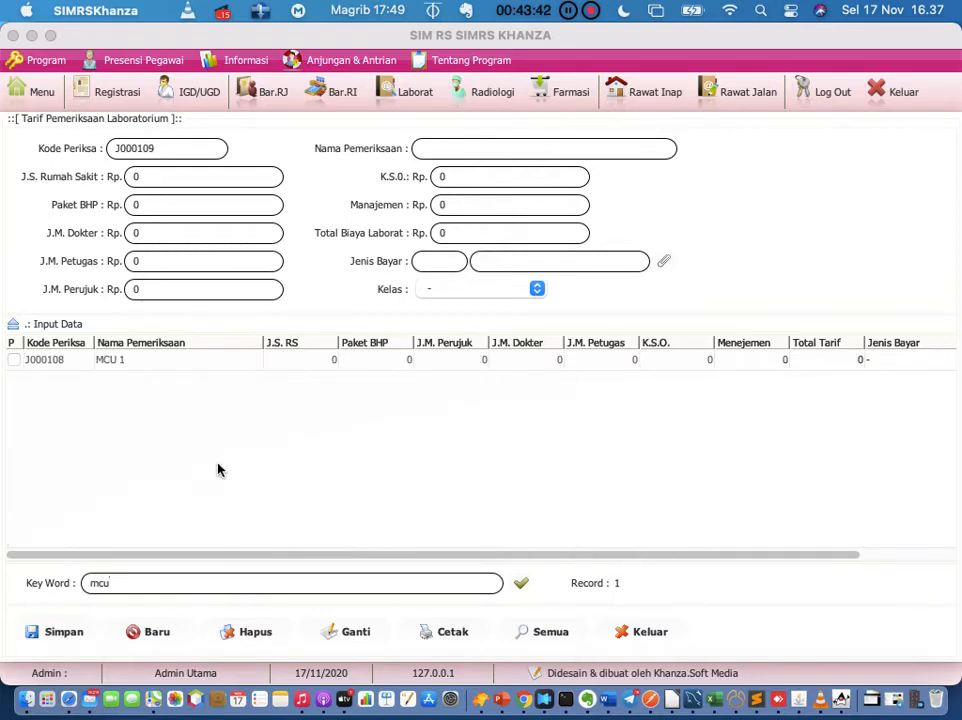
left_click(161, 360)
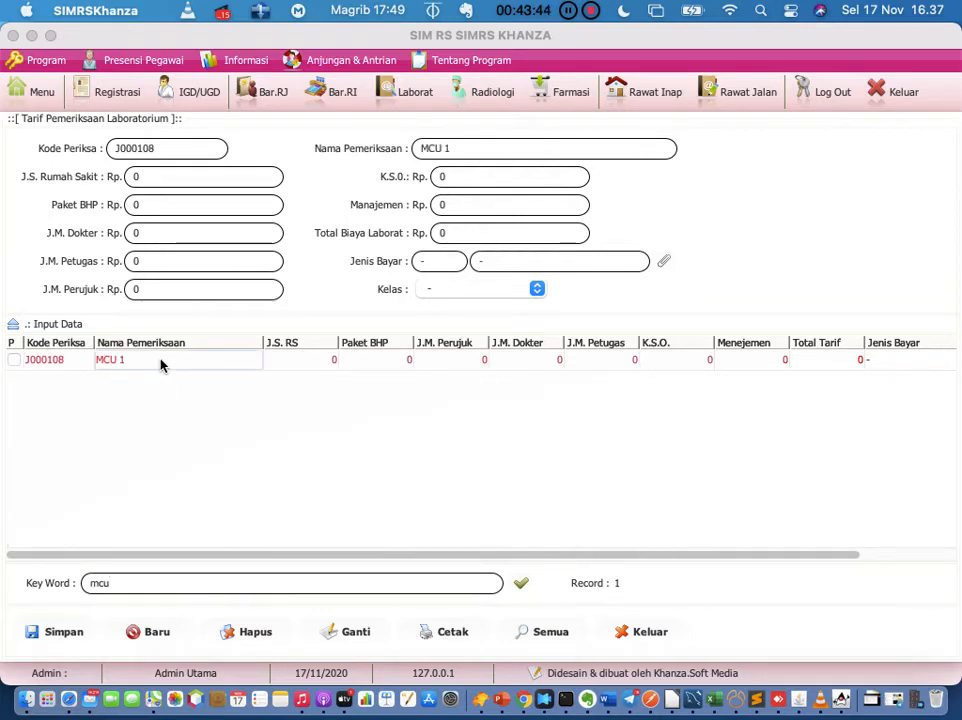
right_click(161, 365)
left_click(182, 376)
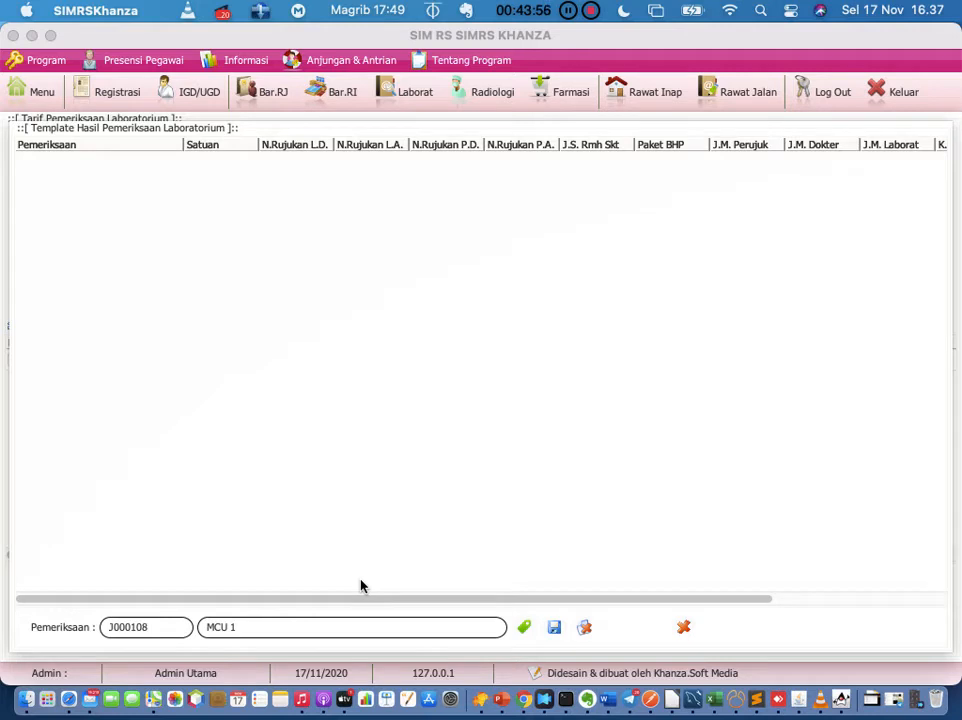
left_click(683, 627)
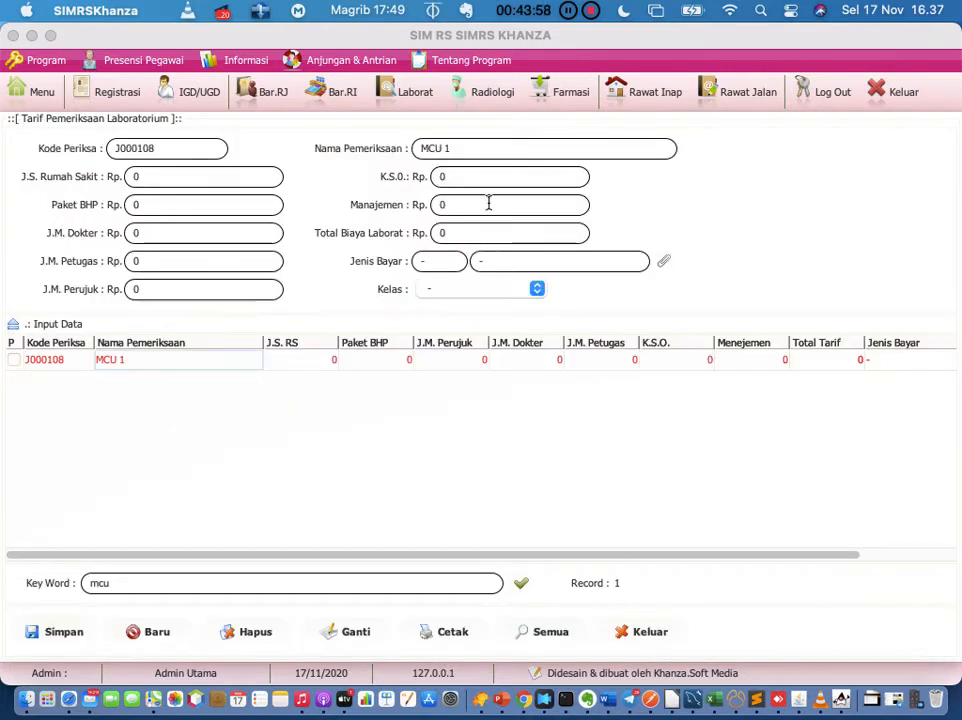
Step: Try renaming the examination, then restore its name to 'MCU 1'
left_click(476, 147)
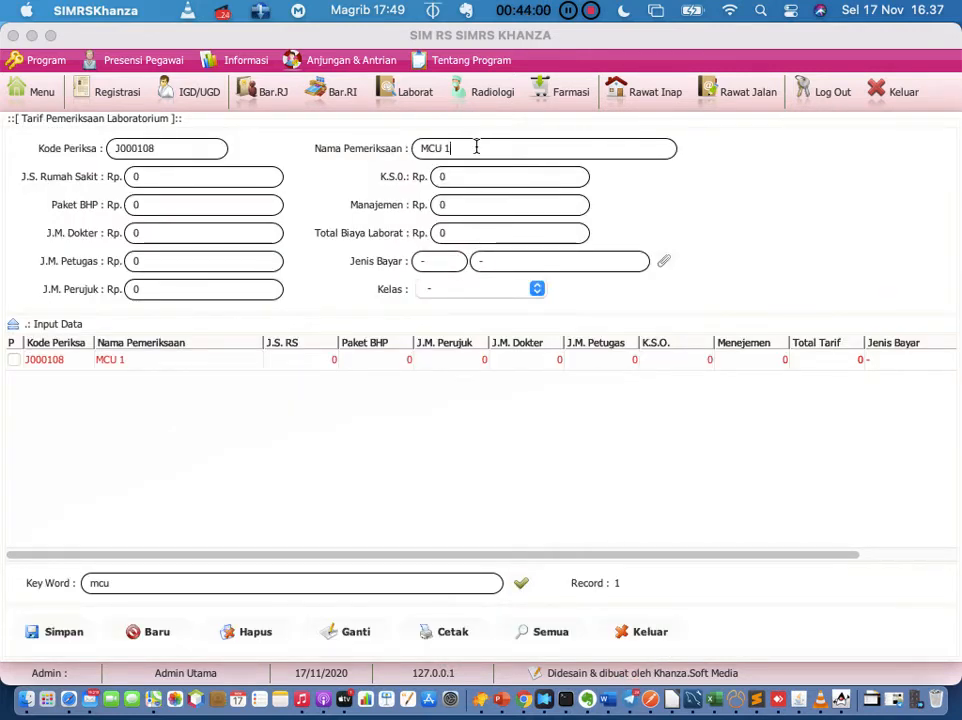
key("BackSpace")
type("Hemartolog")
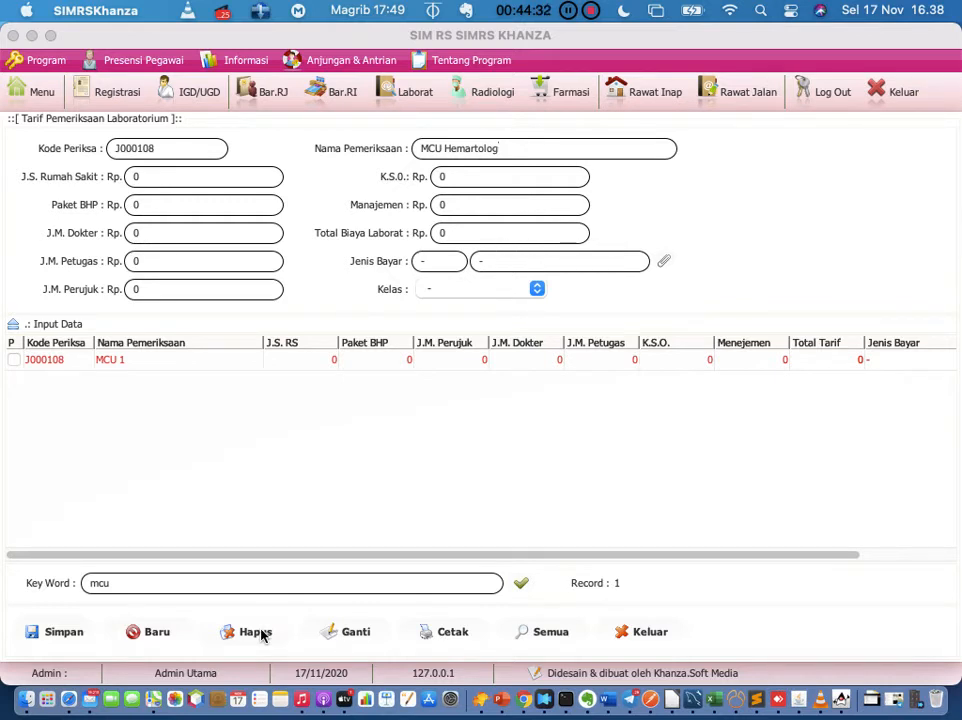
key("BackSpace")
key("BackSpace")
key("BackSpace")
key("BackSpace")
key("BackSpace")
key("BackSpace")
key("BackSpace")
key("BackSpace")
key("BackSpace")
key("BackSpace")
key("BackSpace")
key("BackSpace")
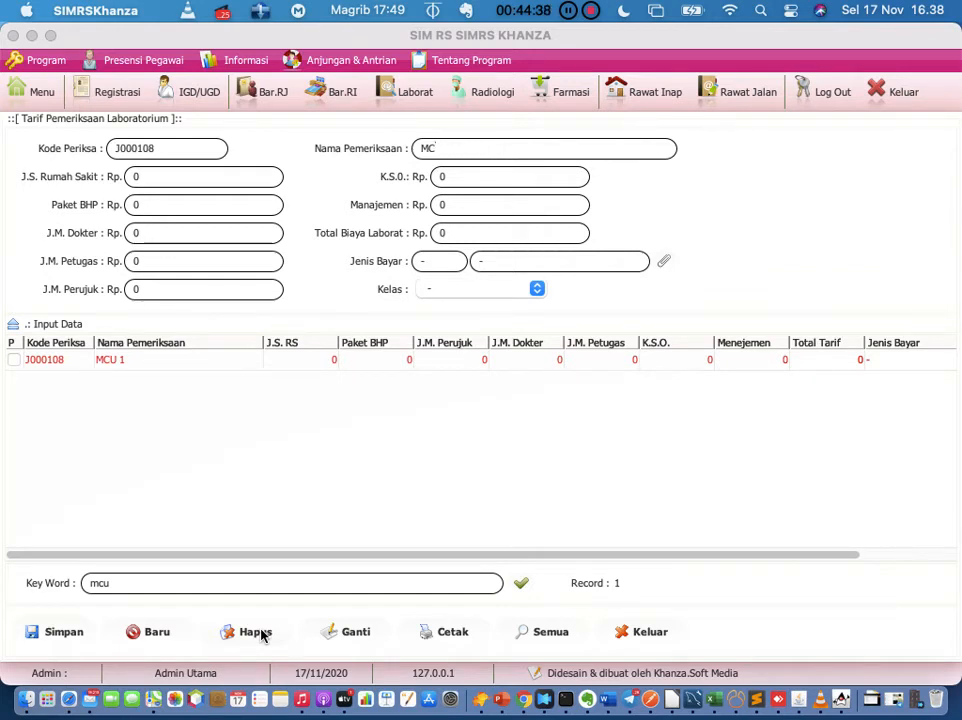
type("U 1")
right_click(220, 363)
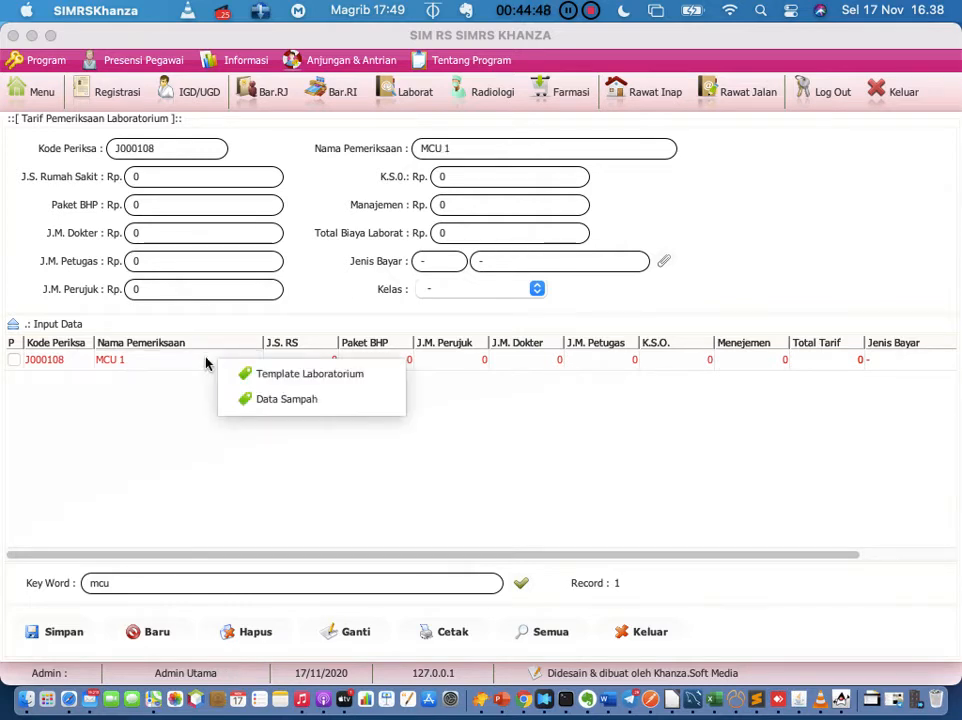
Step: Reopen the MCU 1 result template, confirm it's empty, close it and exit the tariff window
left_click(190, 366)
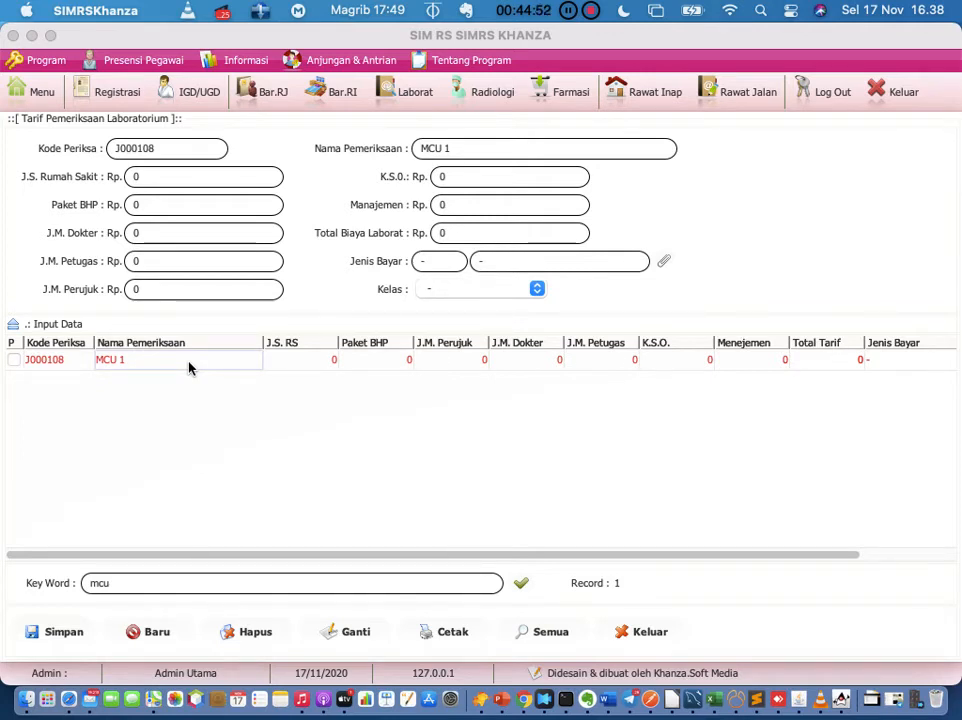
right_click(187, 367)
left_click(212, 378)
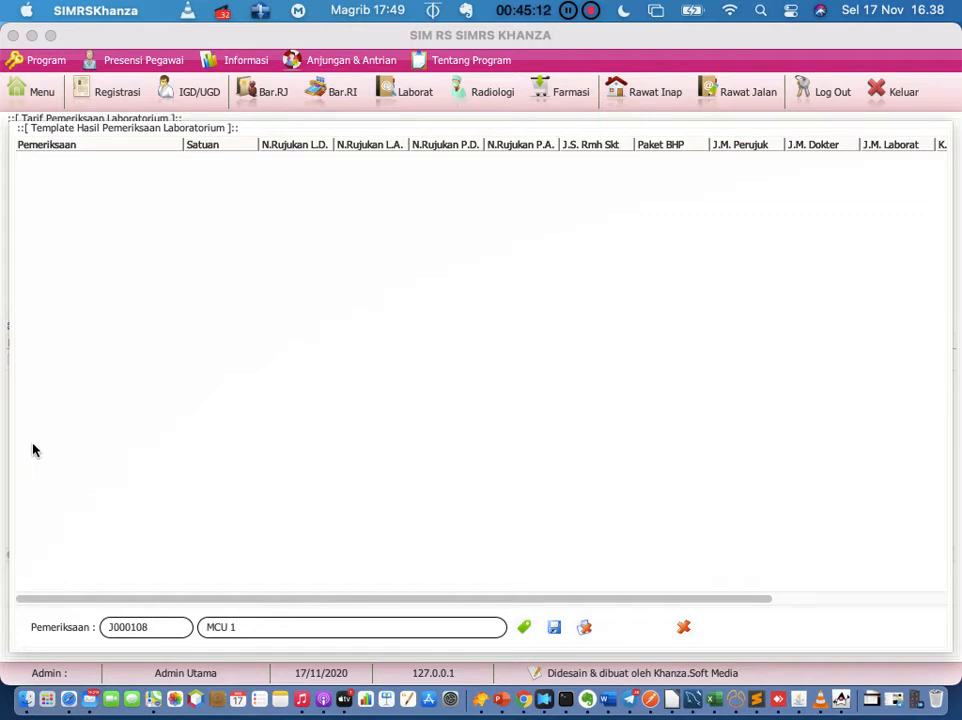
left_click(683, 627)
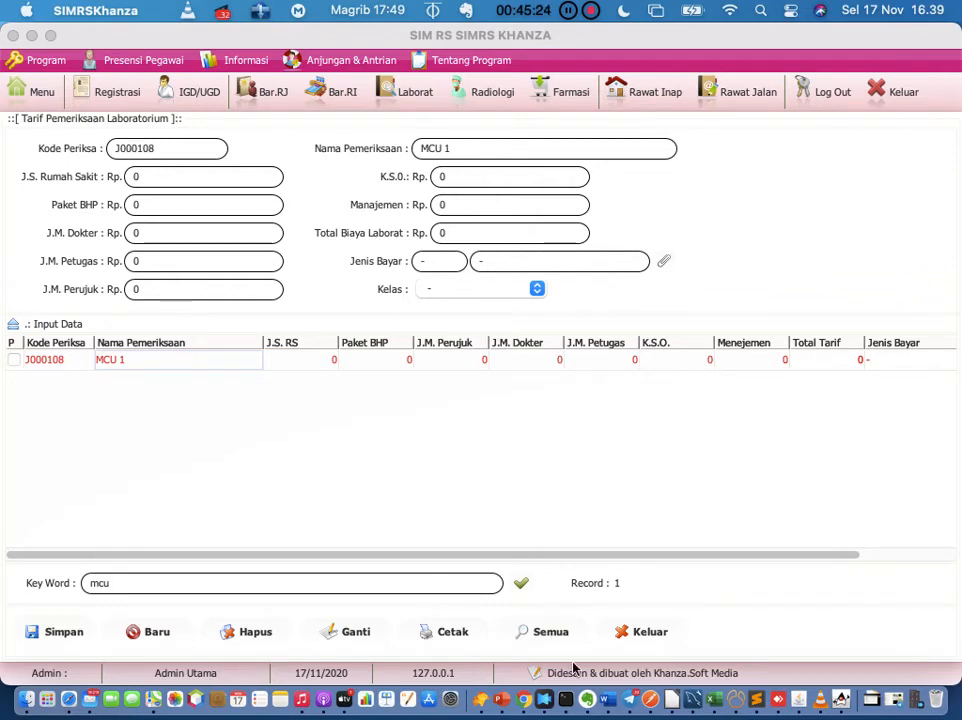
left_click(645, 634)
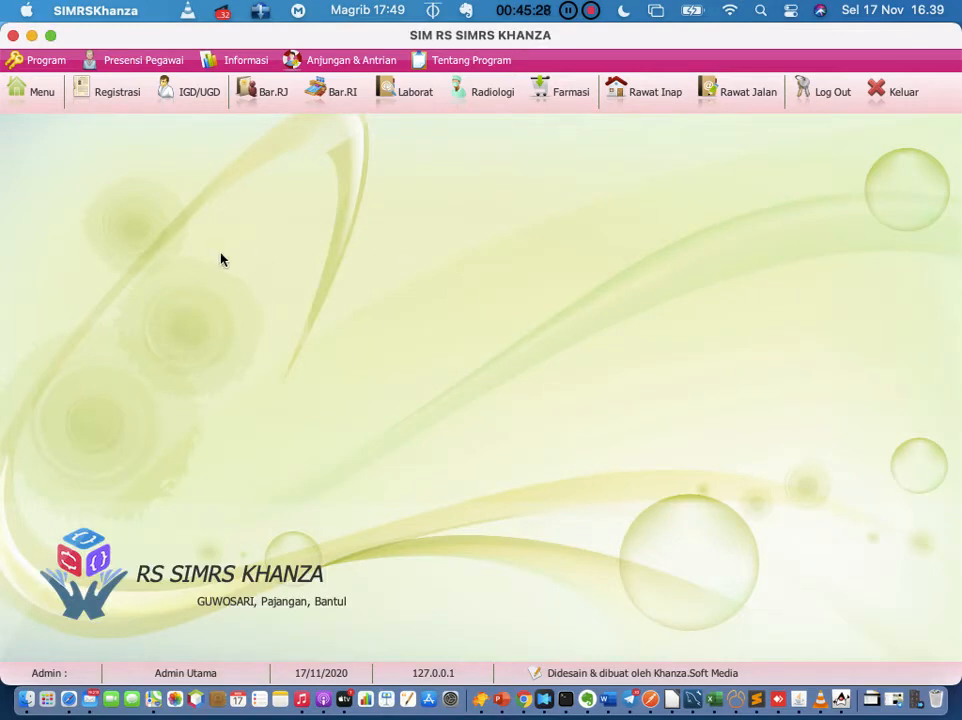
Step: Open the main menu filtered to 'lab' features, then switch to Evernote
left_click(48, 101)
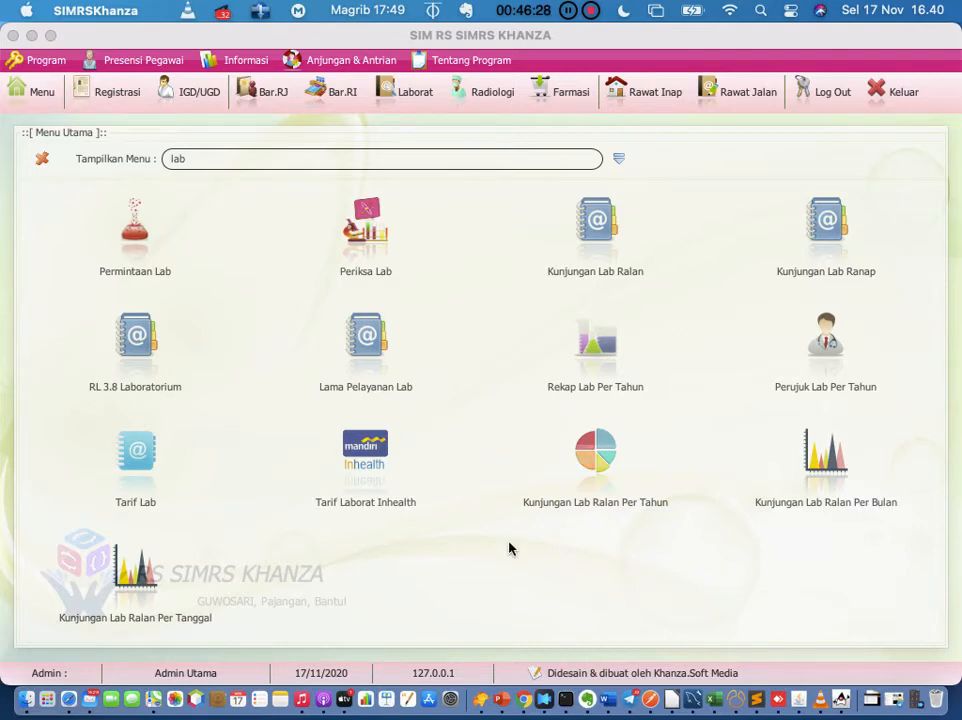
left_click(587, 700)
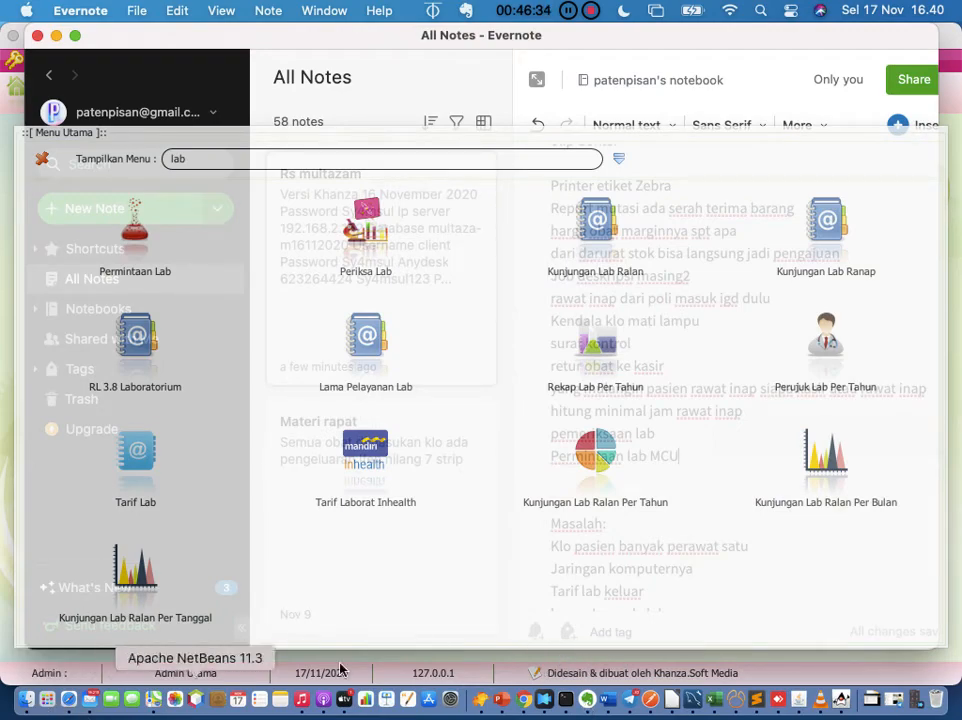
Step: Bring the Evernote note to the front, closing SIMRS Khanza's lab menu panel along the way
key("ctrl+Up")
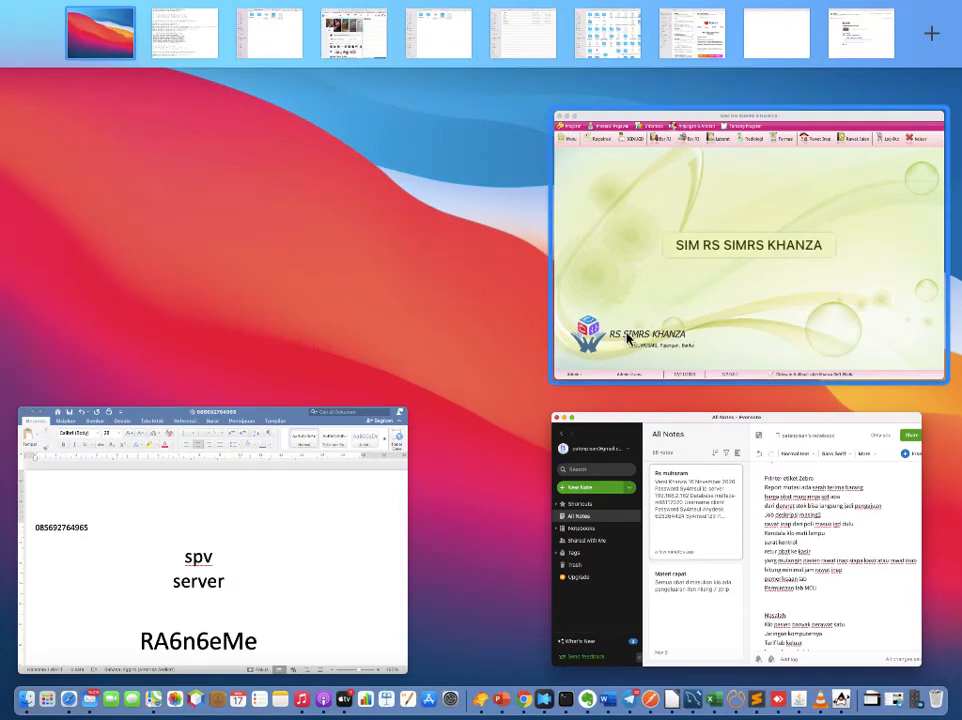
left_click(719, 522)
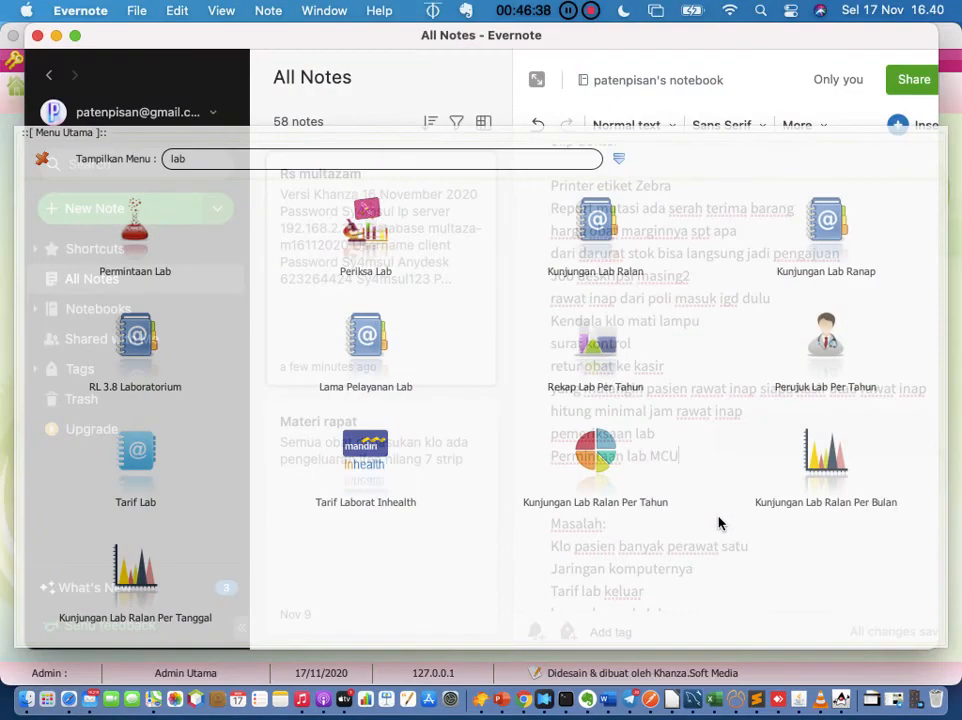
left_click(42, 160)
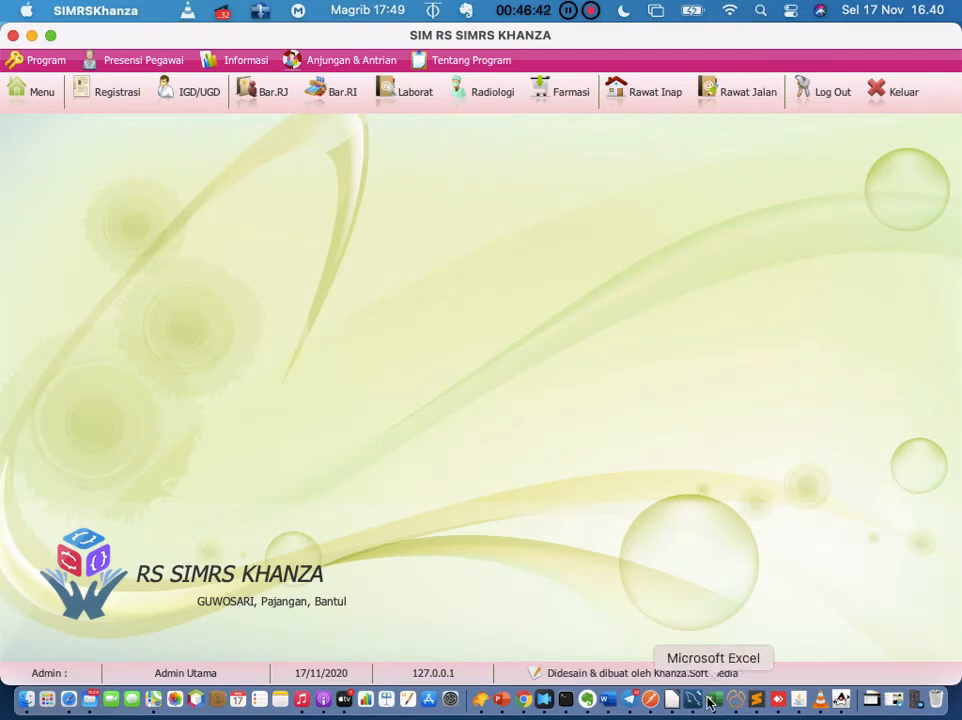
left_click(587, 699)
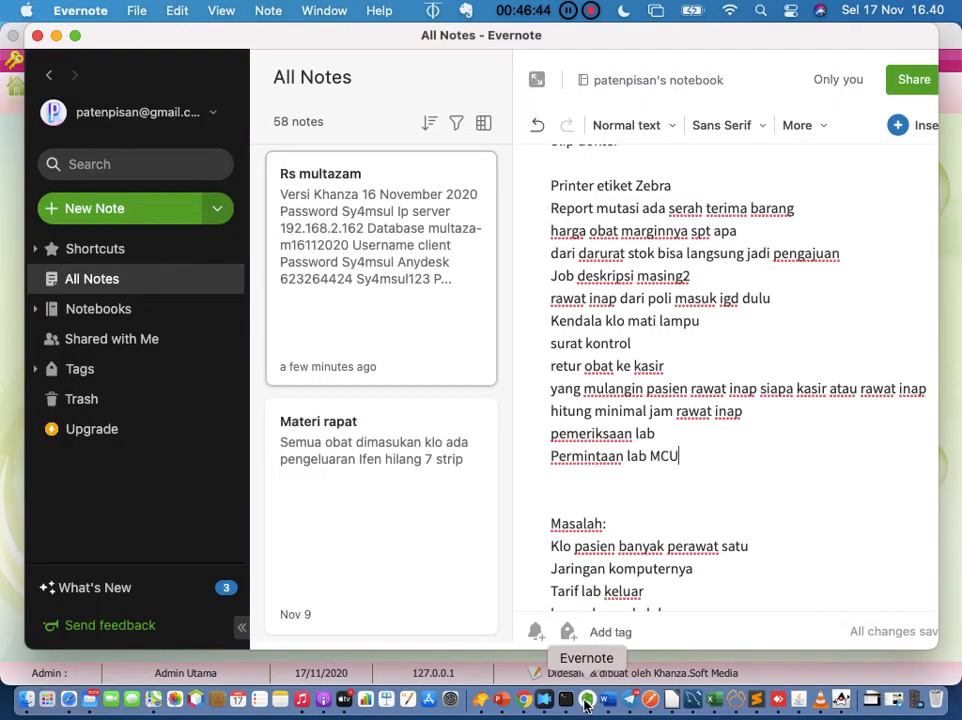
Step: Add 'Paket MCU dirembukan tarif masing2' below 'Permintaan lab MCU', then return to SIMRS Khanza
left_click(762, 470)
key("Return")
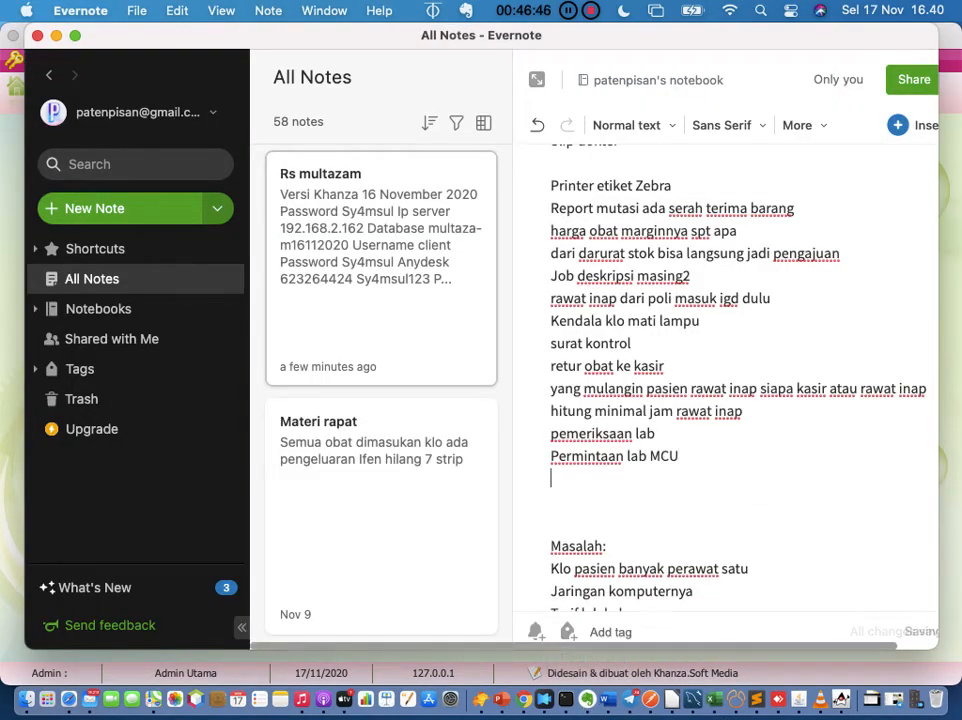
type("Paket M")
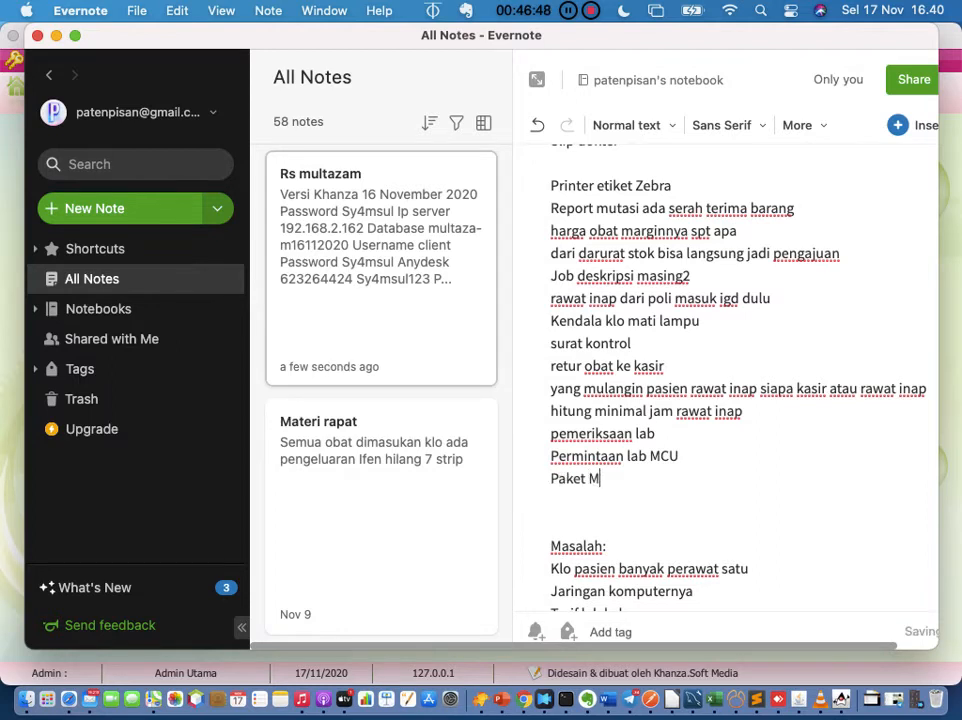
type("CU d")
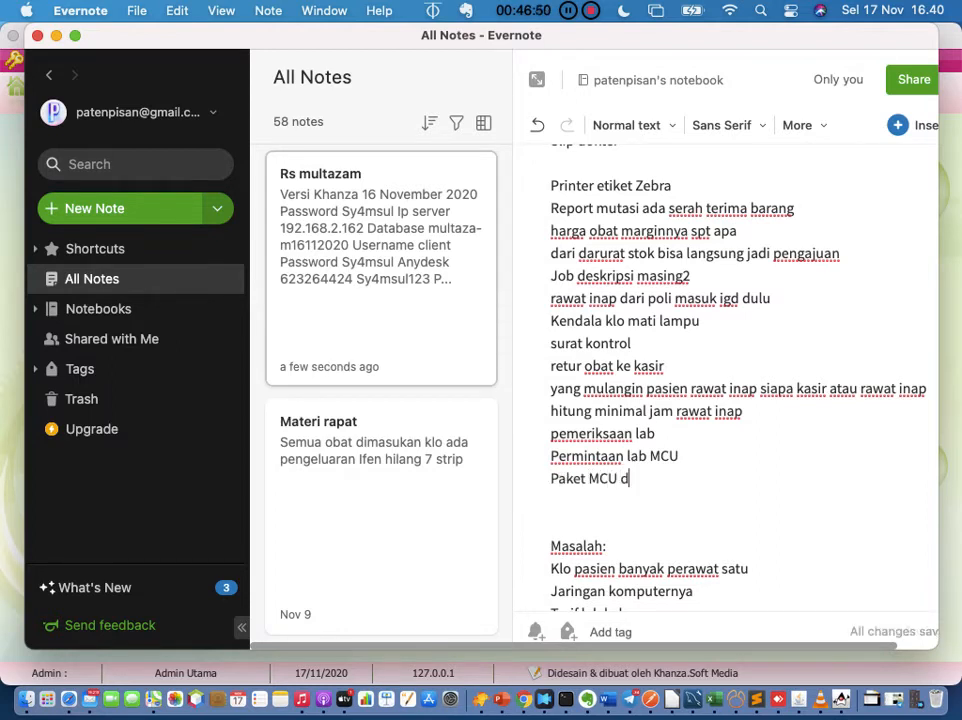
type("irem")
type("n tari m")
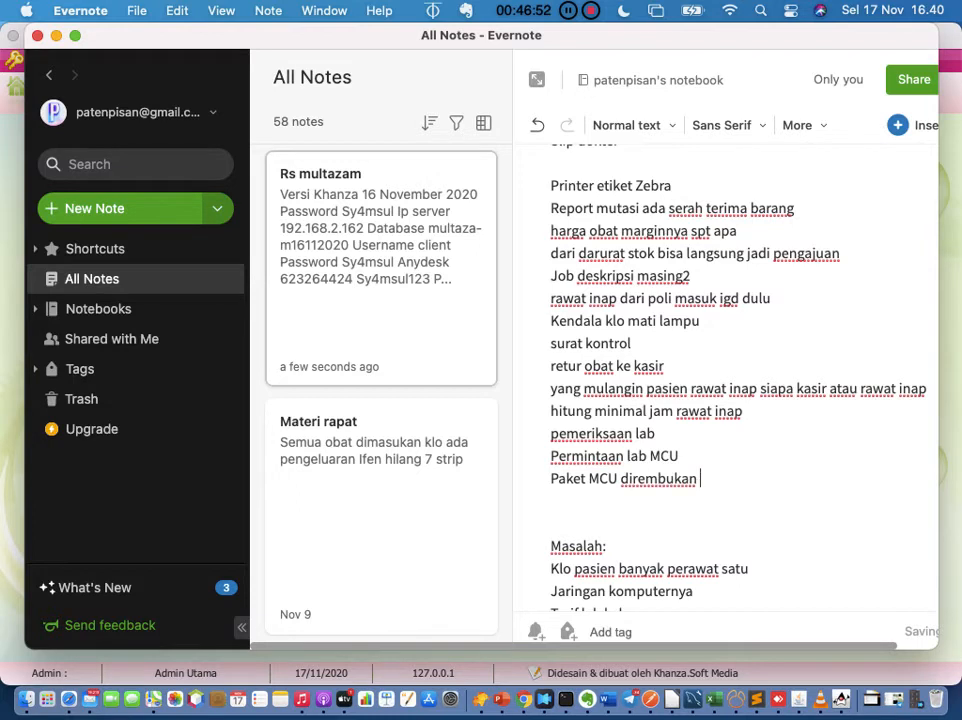
key("BackSpace")
key("BackSpace")
type("f masing2")
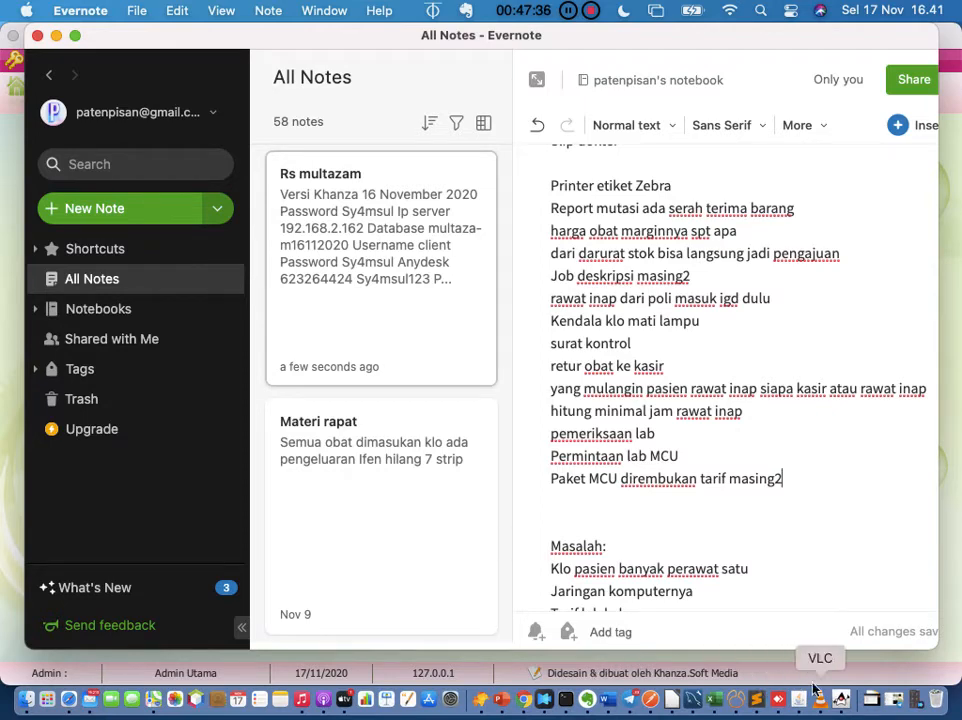
left_click(845, 701)
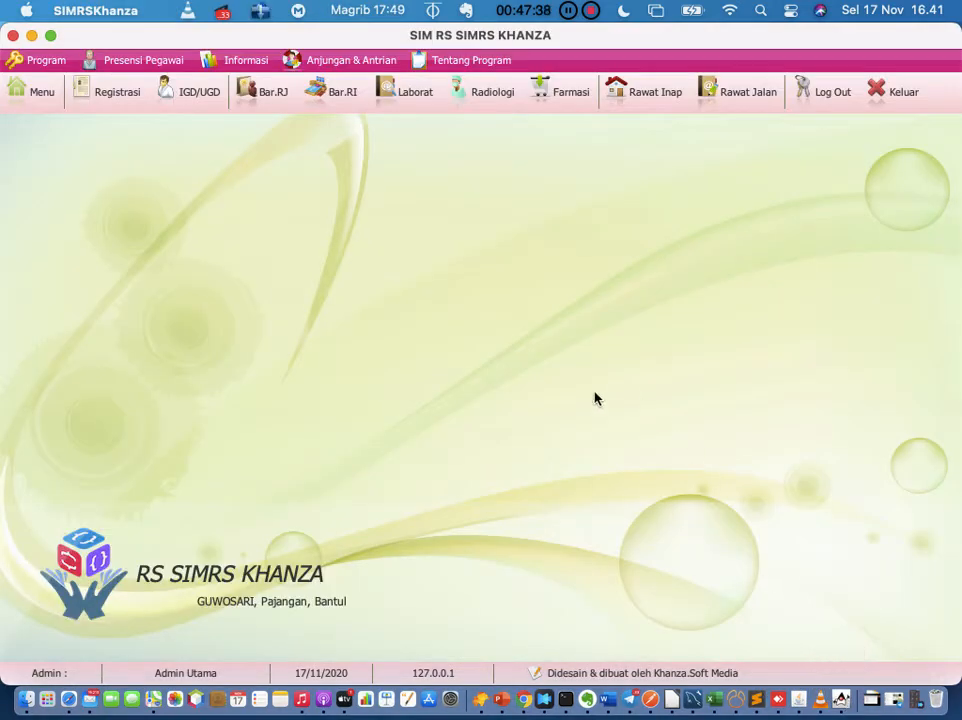
Step: Switch from SIMRS Khanza's home screen back to the Evernote meeting note
left_click(589, 703)
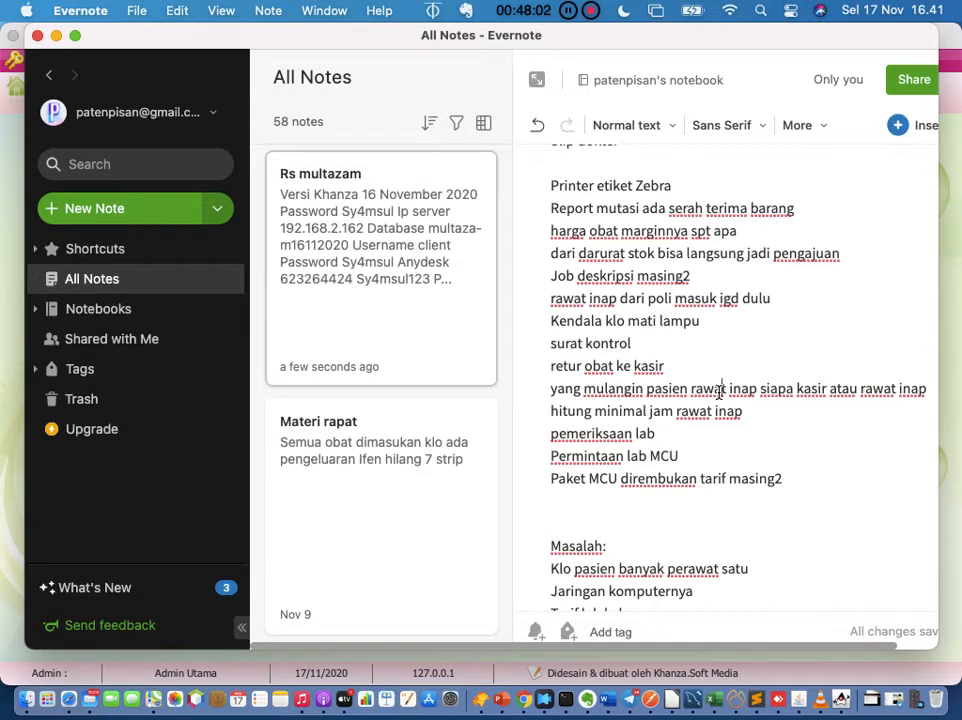
Step: Leave the Evernote meeting note and bring SIMRS Khanza's RS SIMRS KHANZA home screen forward
left_click(719, 392)
scroll(676, 426, "down", 5)
key("ctrl+Up")
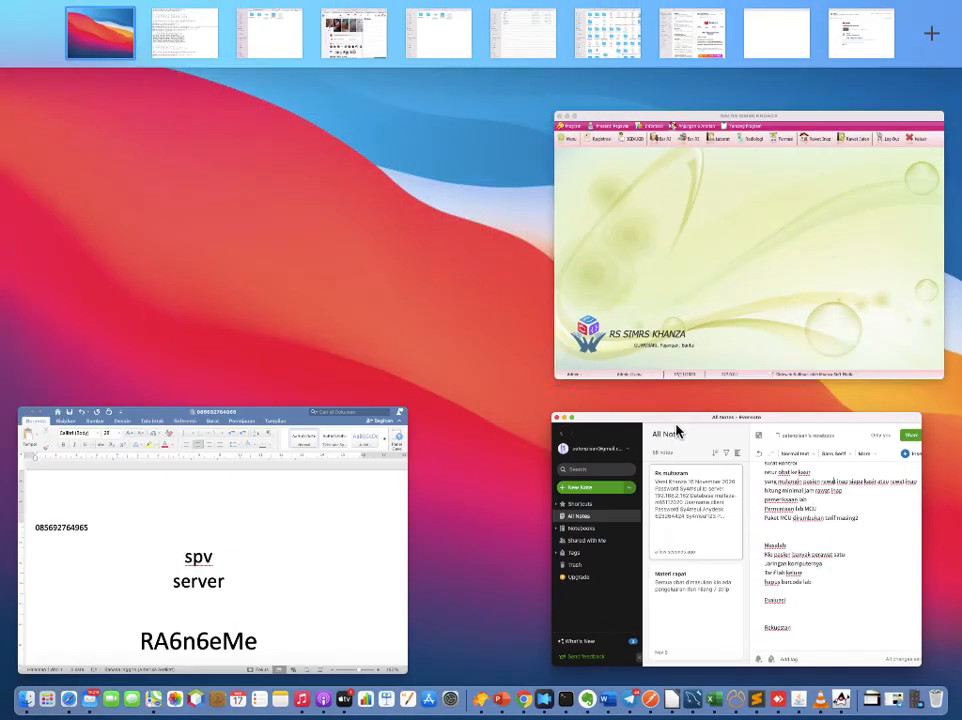
left_click(728, 301)
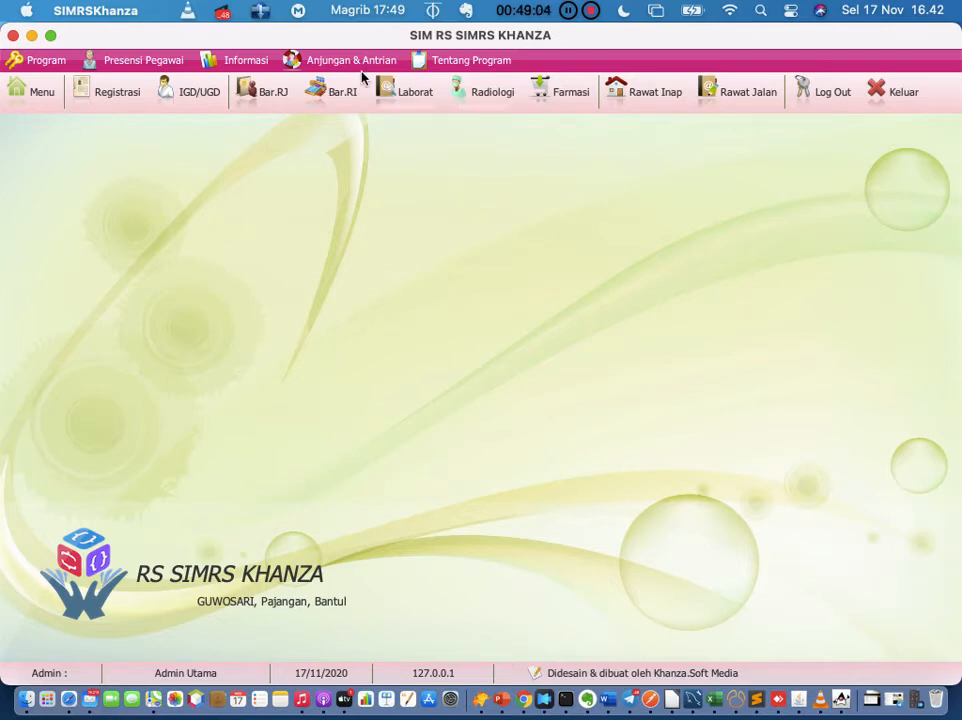
Step: Open Registrasi Periksa Hari Ini, listing today's 4 registered patients, then switch back to Evernote
left_click(110, 92)
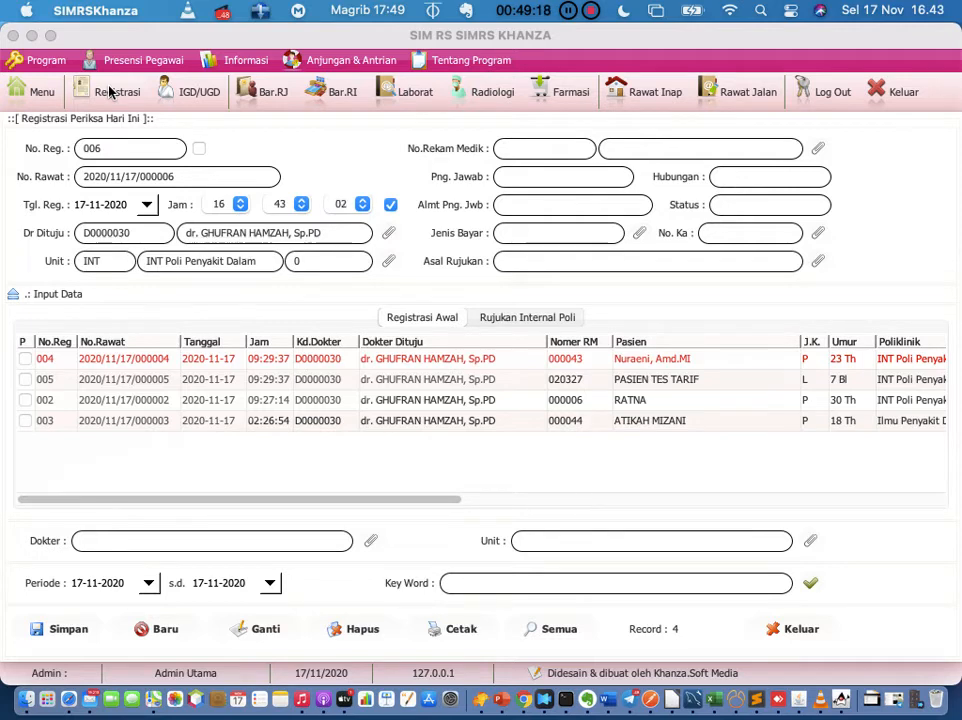
left_click(568, 700)
Step: Add the line 'Billingnya mau total atau parsial' below the Paket MCU line
left_click(794, 279)
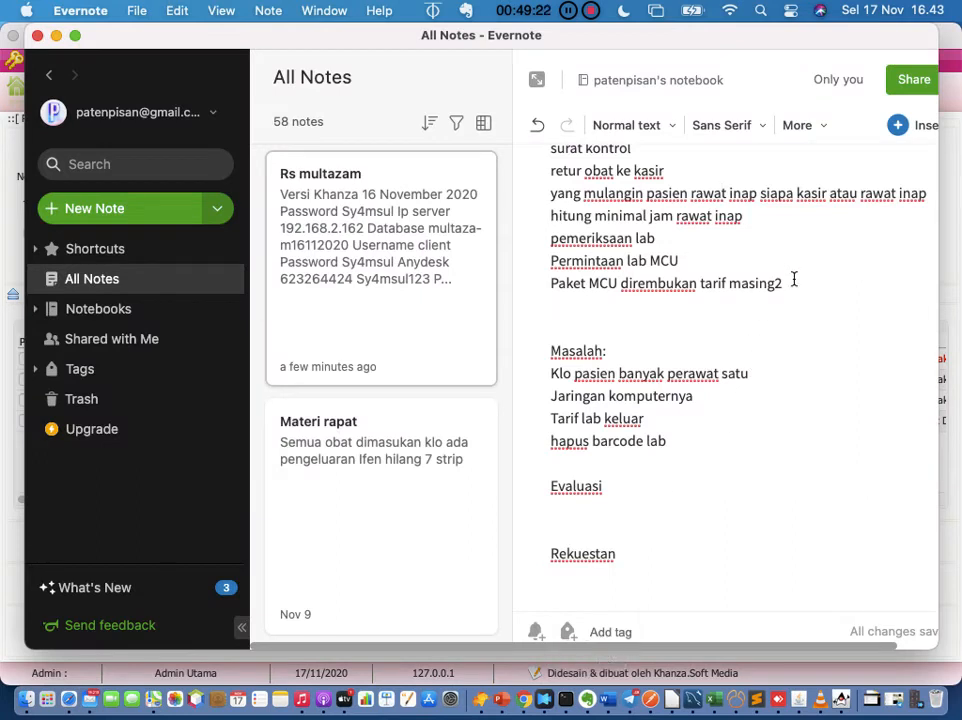
key("Return")
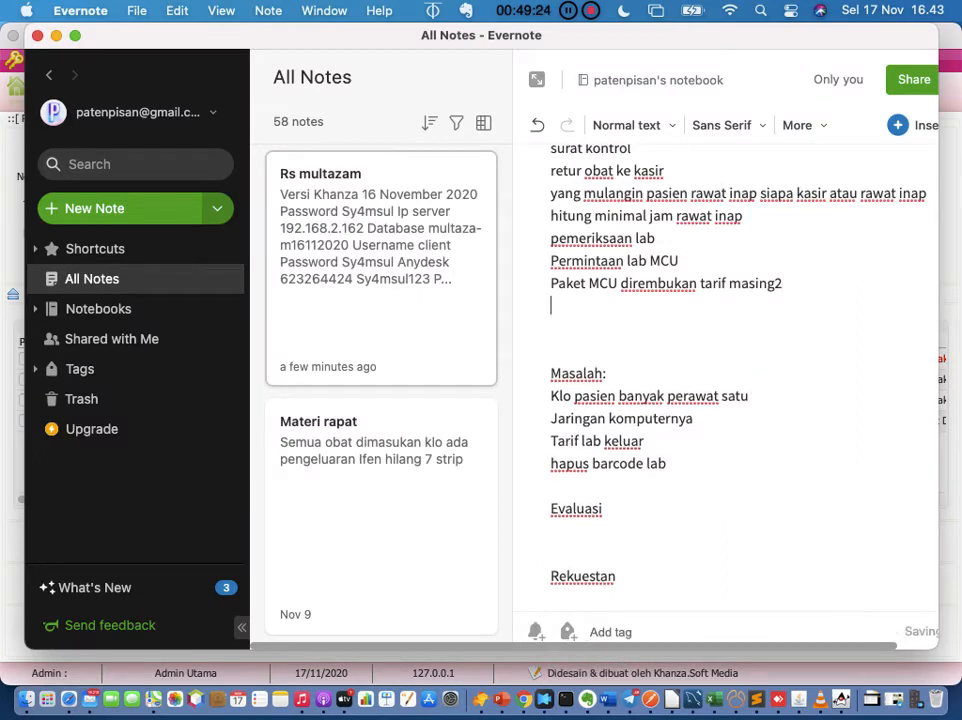
type("Billing")
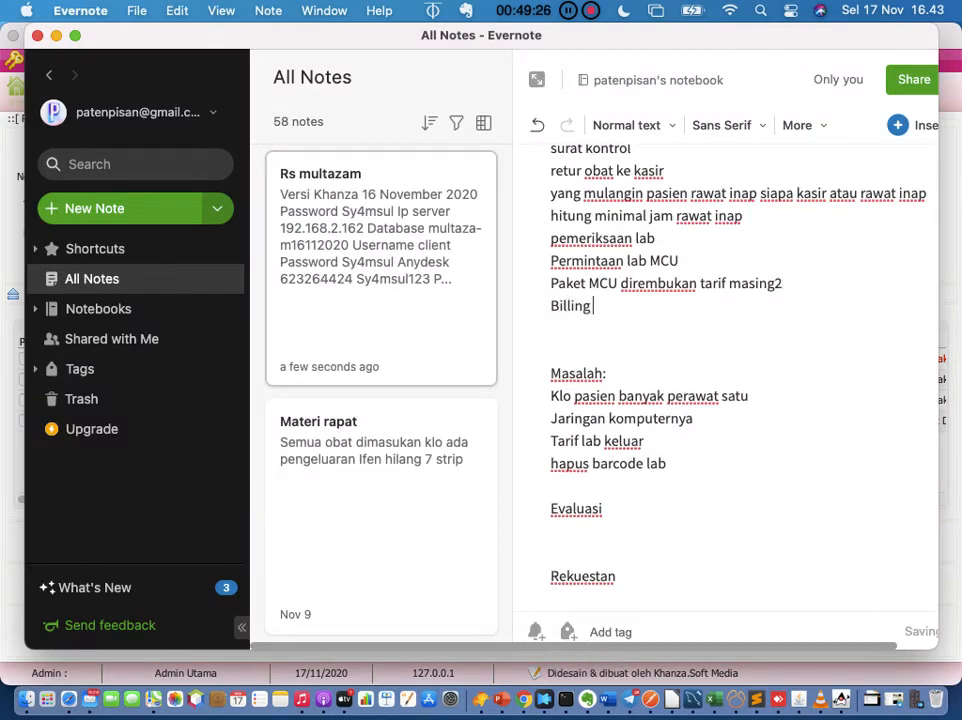
type("nya masu sp")
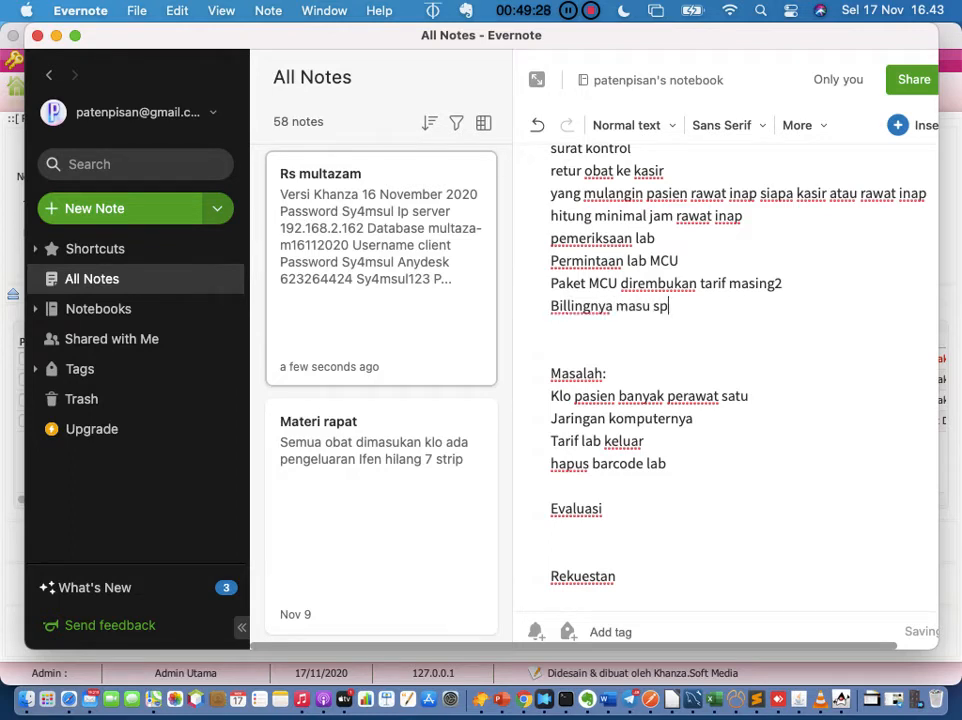
key("BackSpace")
key("BackSpace")
key("BackSpace")
key("BackSpace")
key("BackSpace")
type("u")
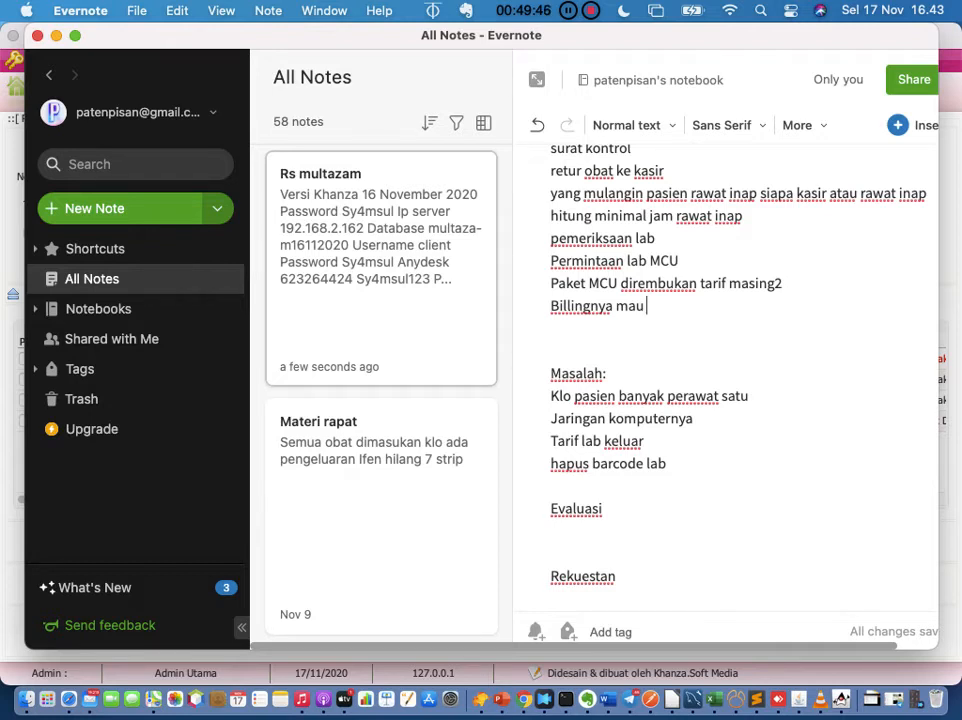
type("total atu")
key("BackSpace")
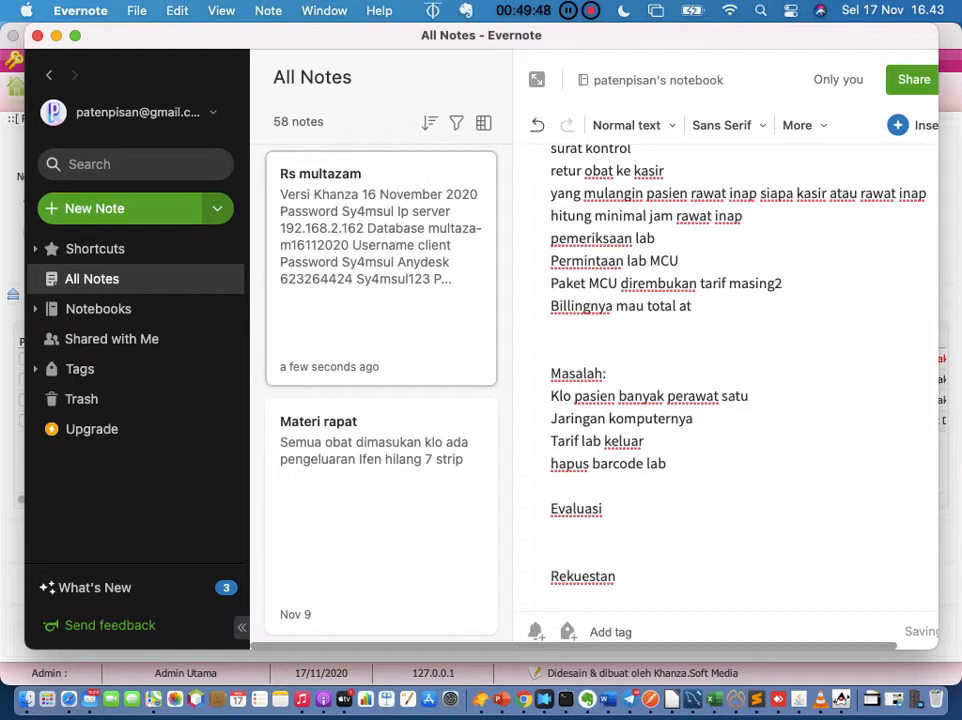
type("au parsial")
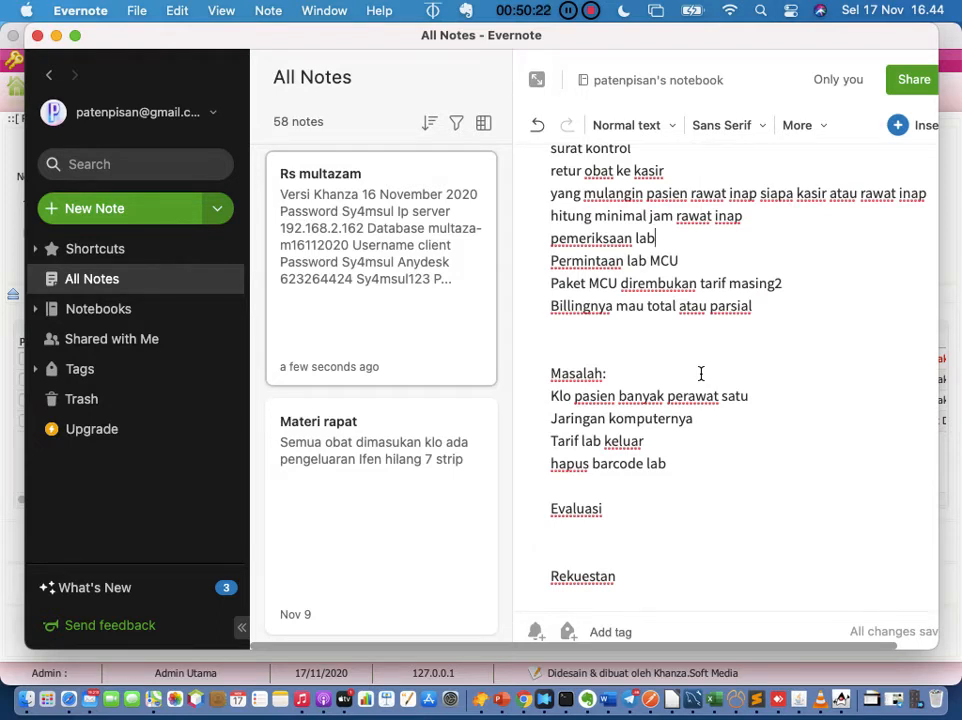
Step: Add 'Kalau mati lampu' under Masalah, below 'hapus barcode lab'
left_click(801, 307)
left_click(687, 463)
key("Return")
key("Return")
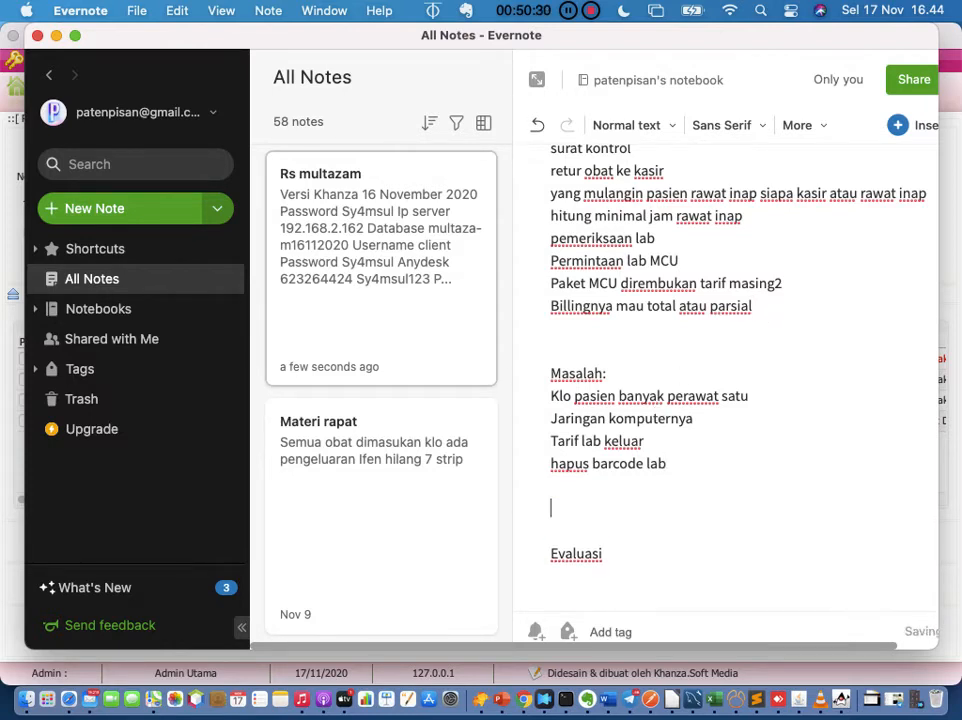
key("Up")
type("Kalau mati lampu")
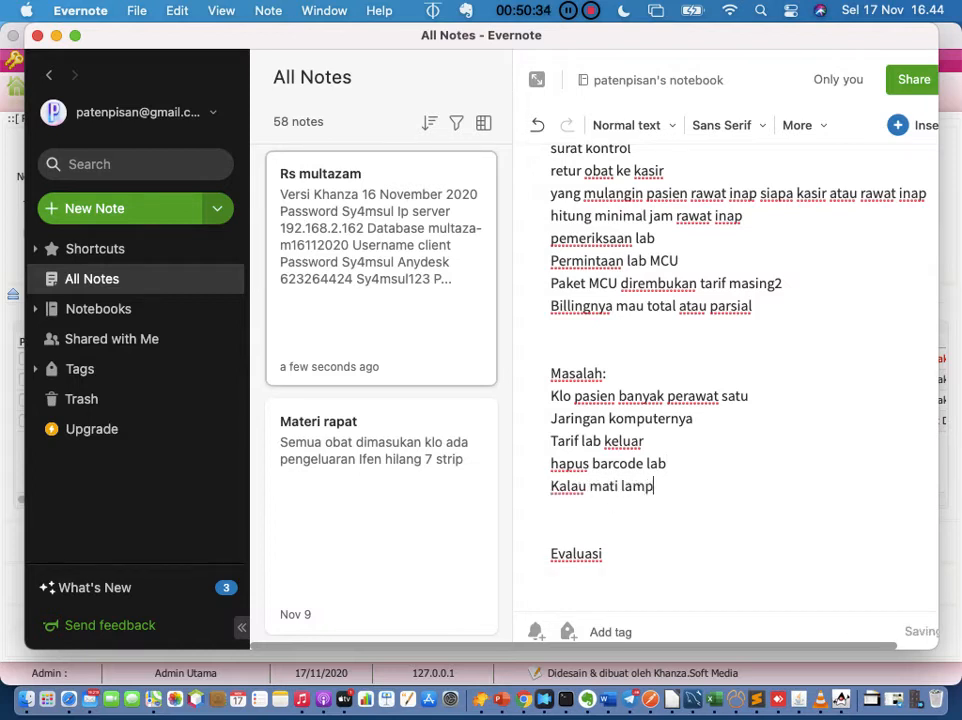
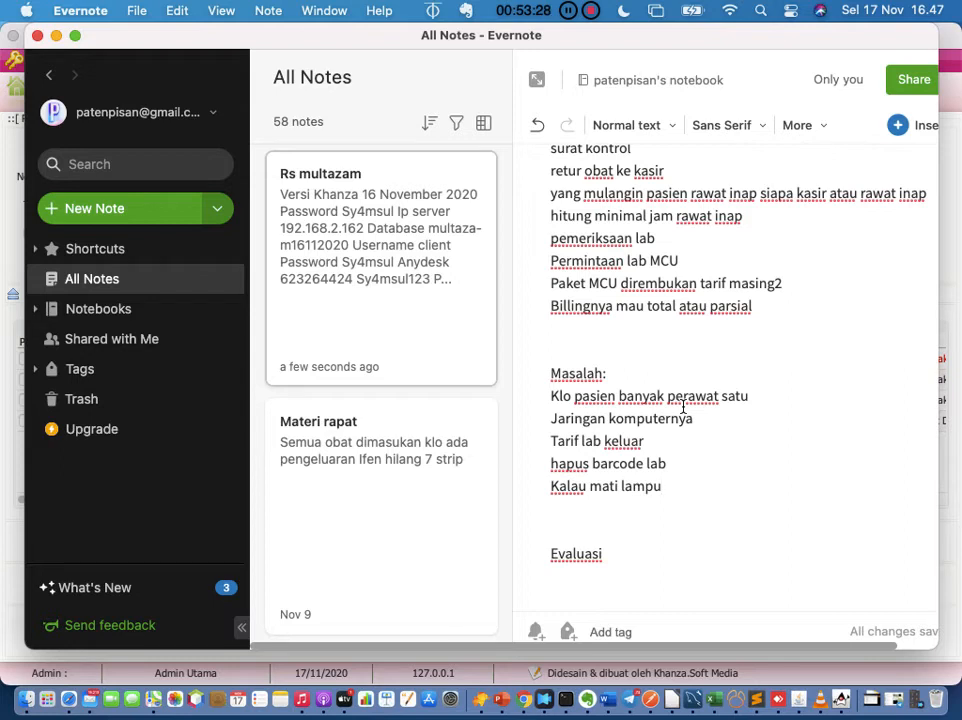
Step: Place the cursor after the Billingnya line, then bring SIMRS Khanza to the front
left_click(783, 314)
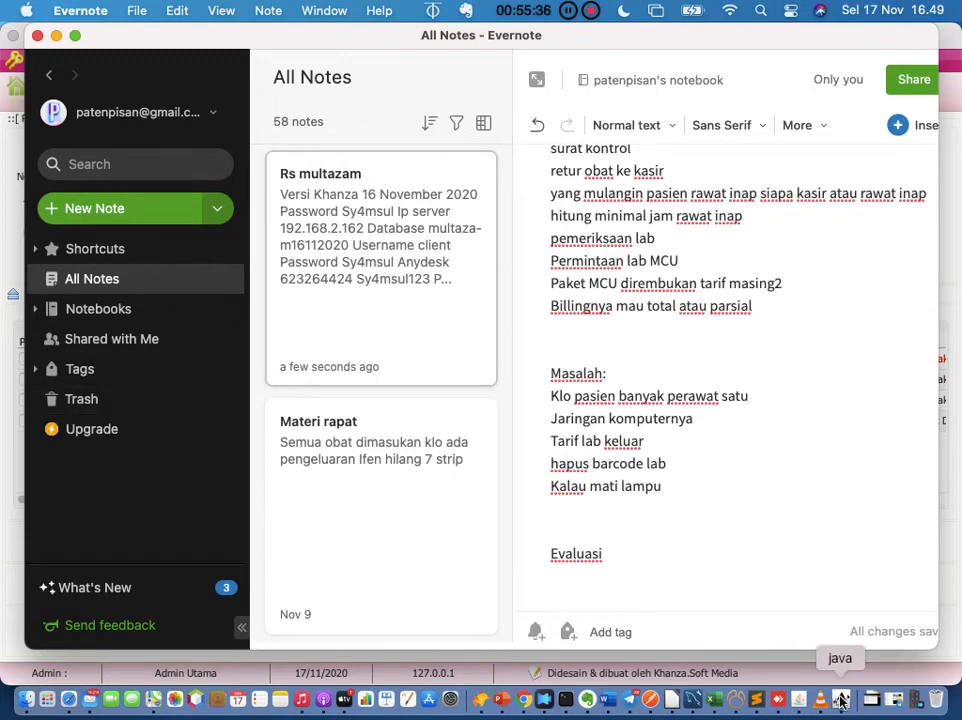
left_click(795, 692)
Step: Filter the main menu for 'stok' and open Stok Keluar Medis
left_click(33, 90)
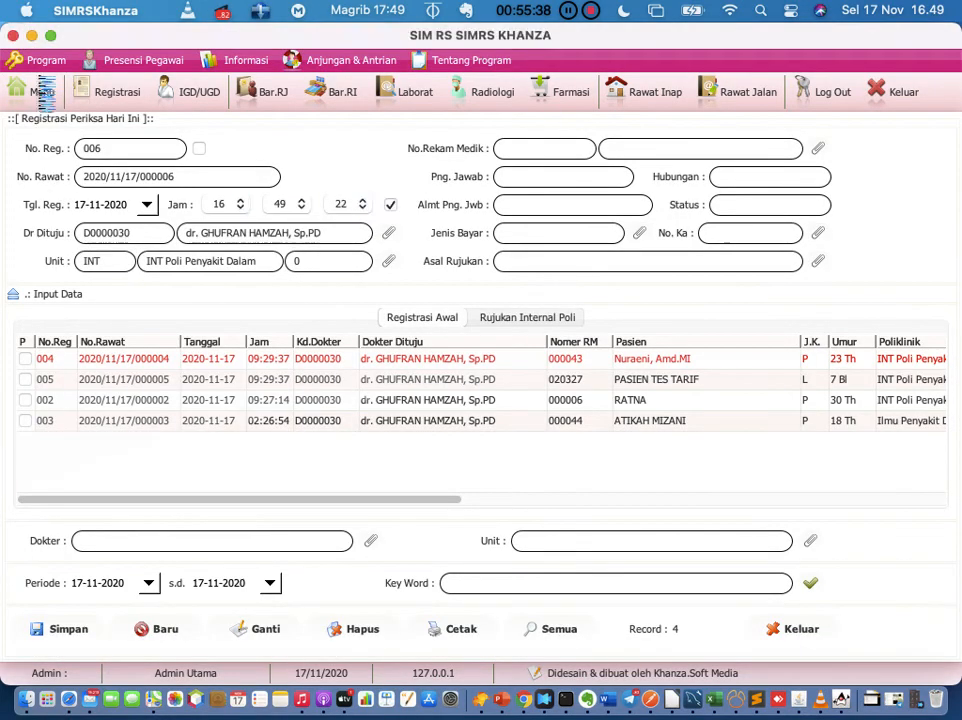
key("BackSpace")
key("BackSpace")
key("BackSpace")
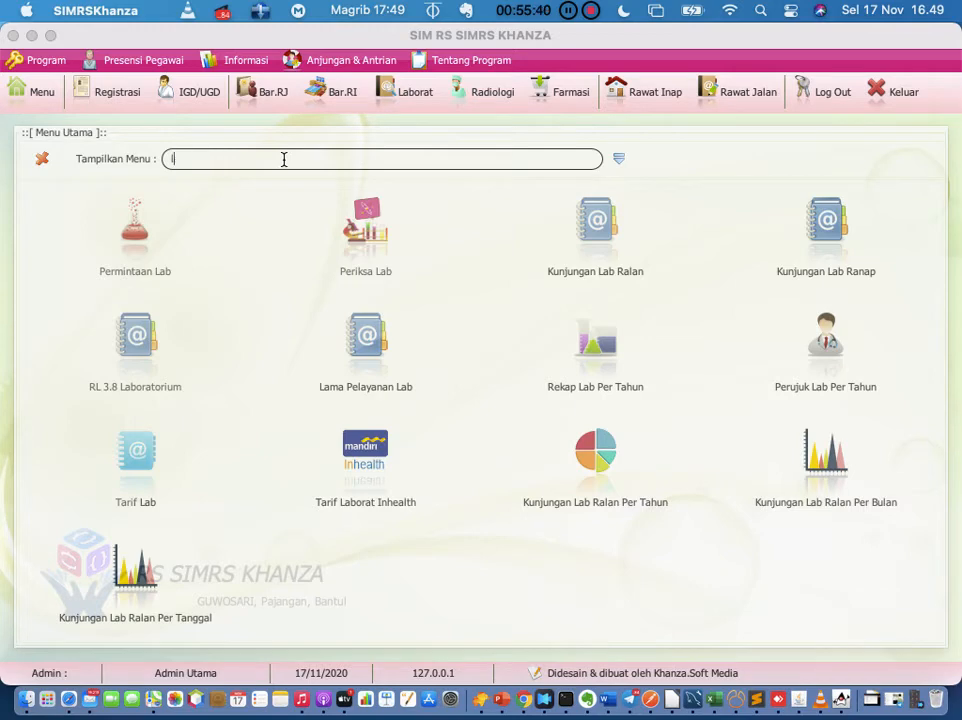
type("stok")
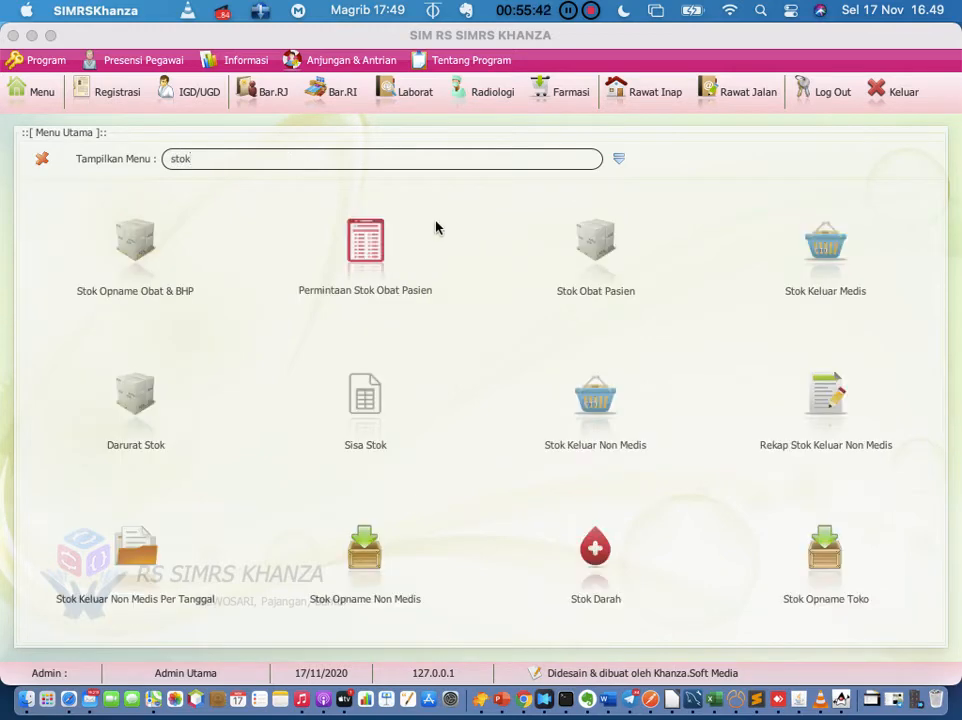
left_click(826, 268)
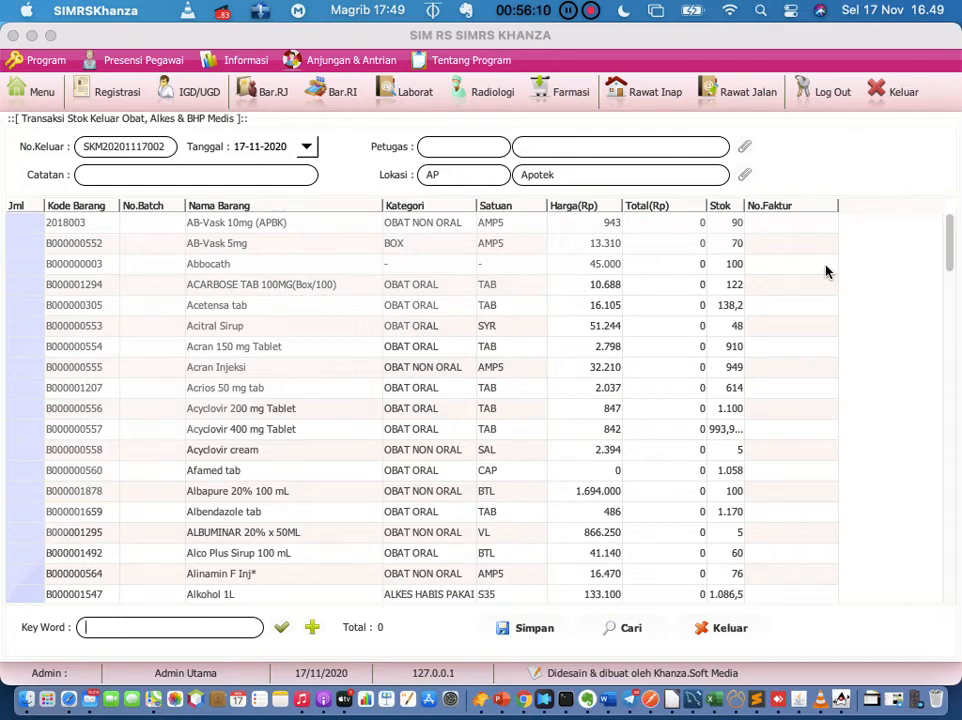
Step: Return to SIMRS Khanza via Mission Control and switch to the Radiologi section
key("ctrl+Up")
left_click(722, 438)
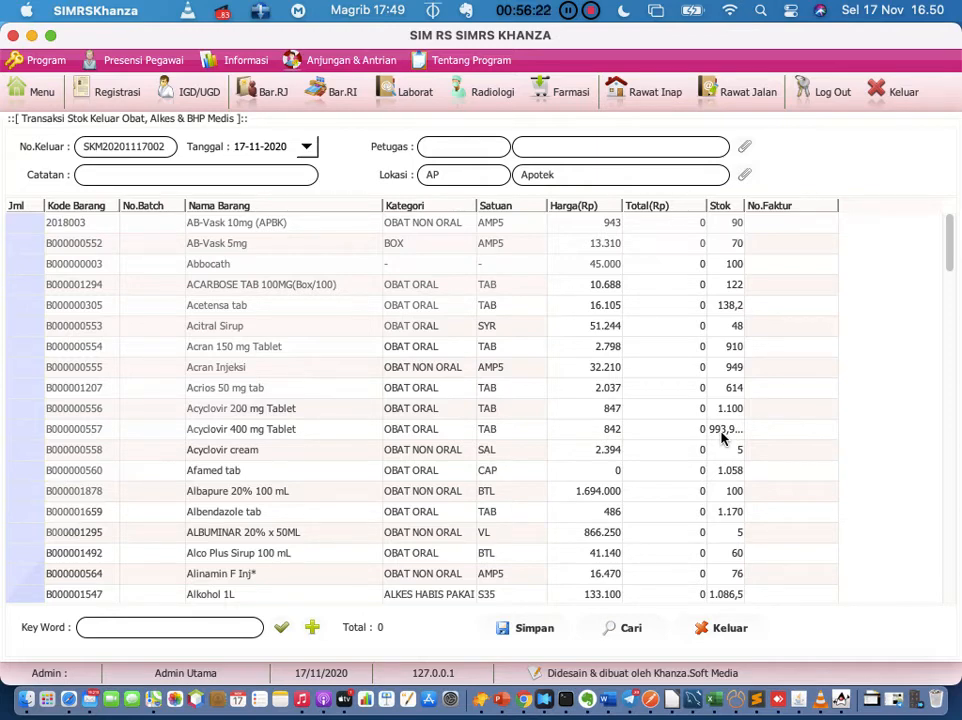
left_click(273, 190)
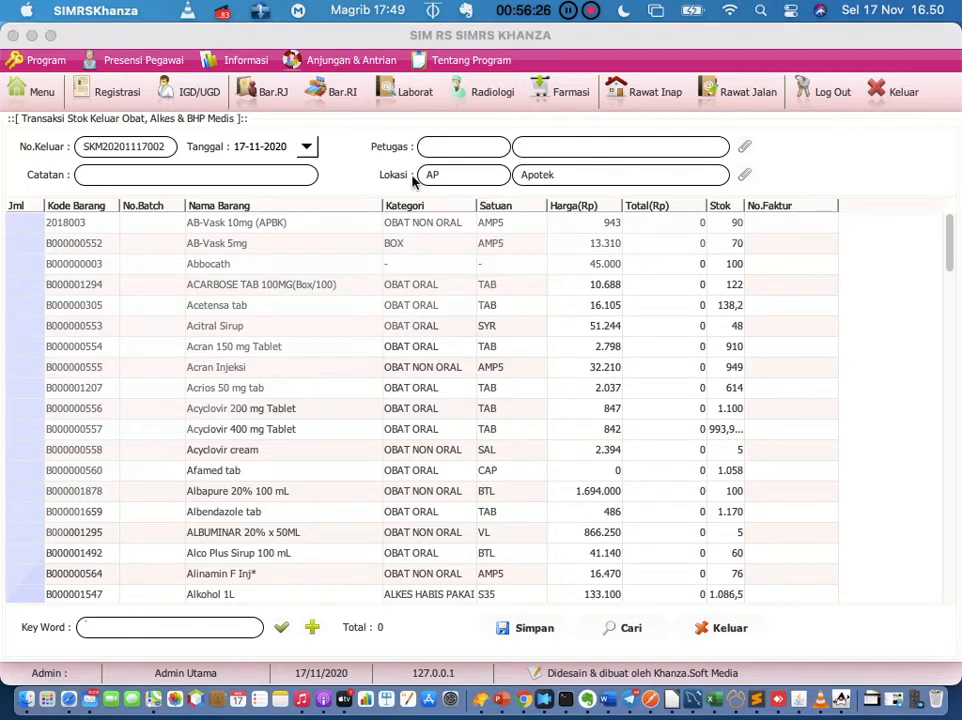
left_click(480, 95)
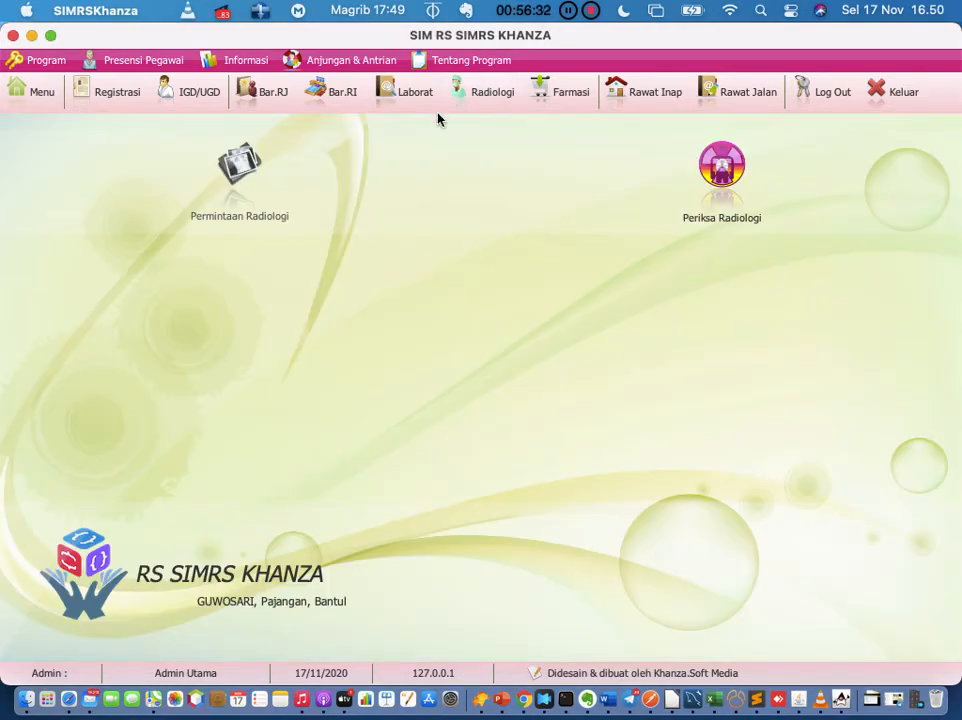
Step: Select the THORAX AP/PA request in Permintaan Radiologi and view its sample time without saving
left_click(241, 168)
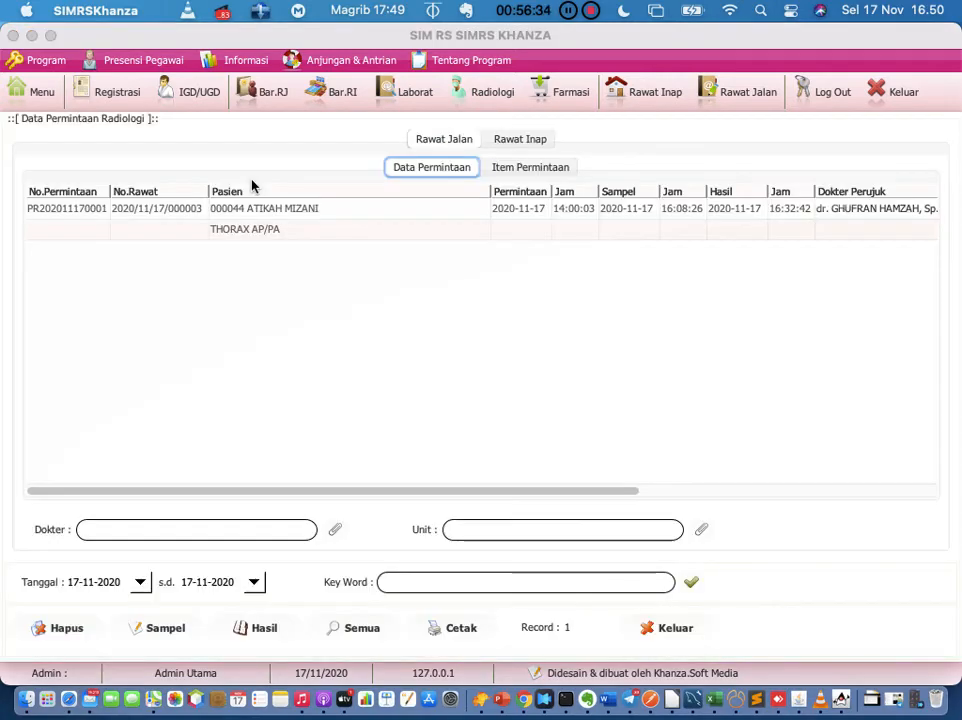
left_click(89, 214)
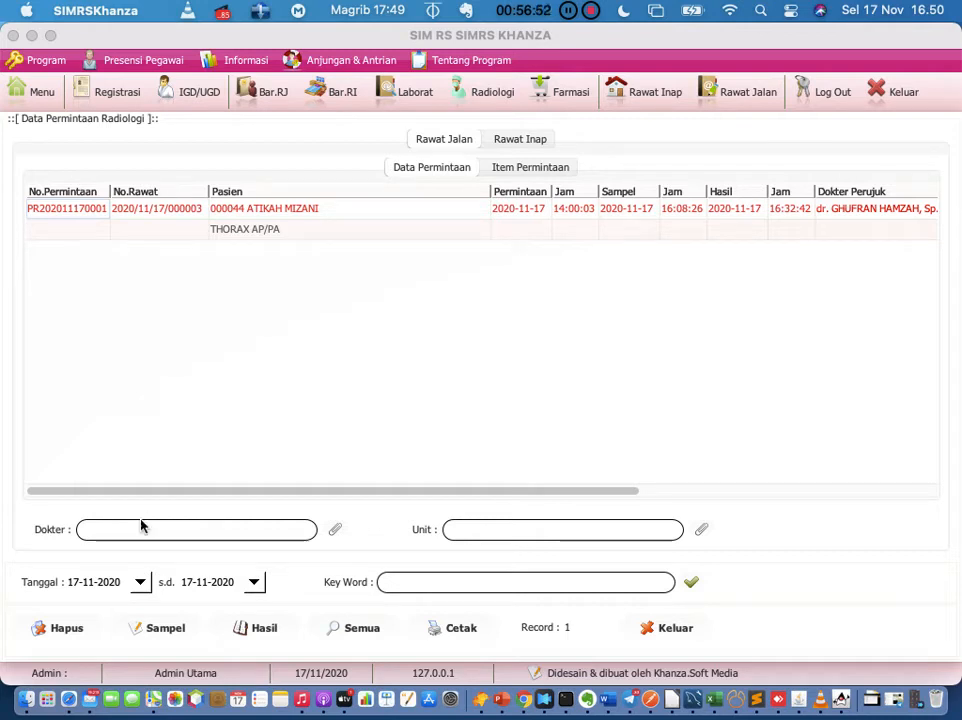
left_click(169, 630)
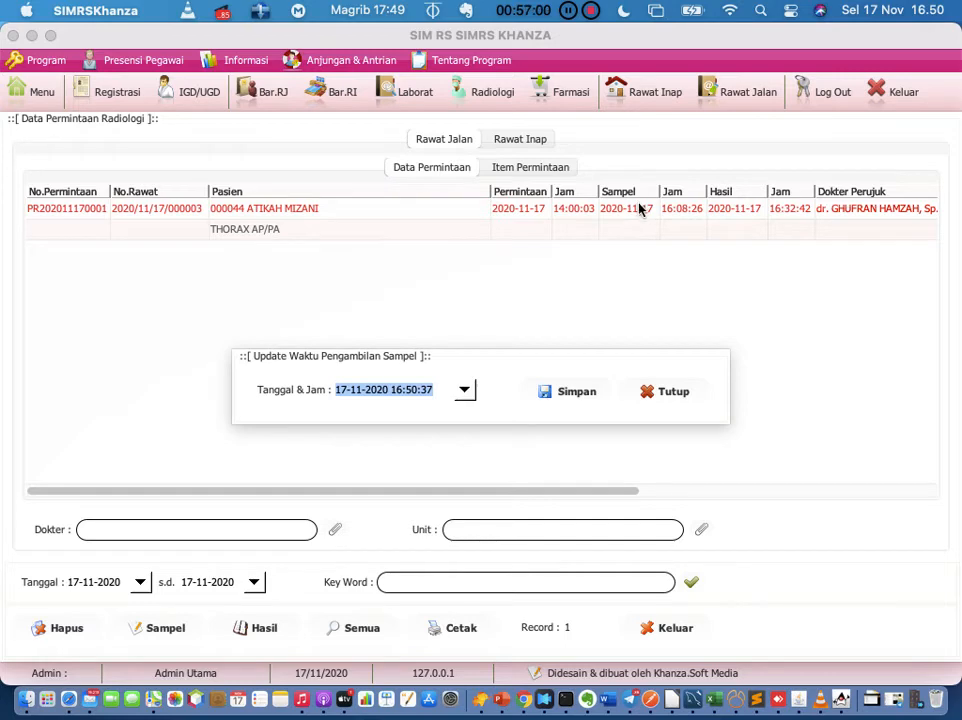
left_click(692, 394)
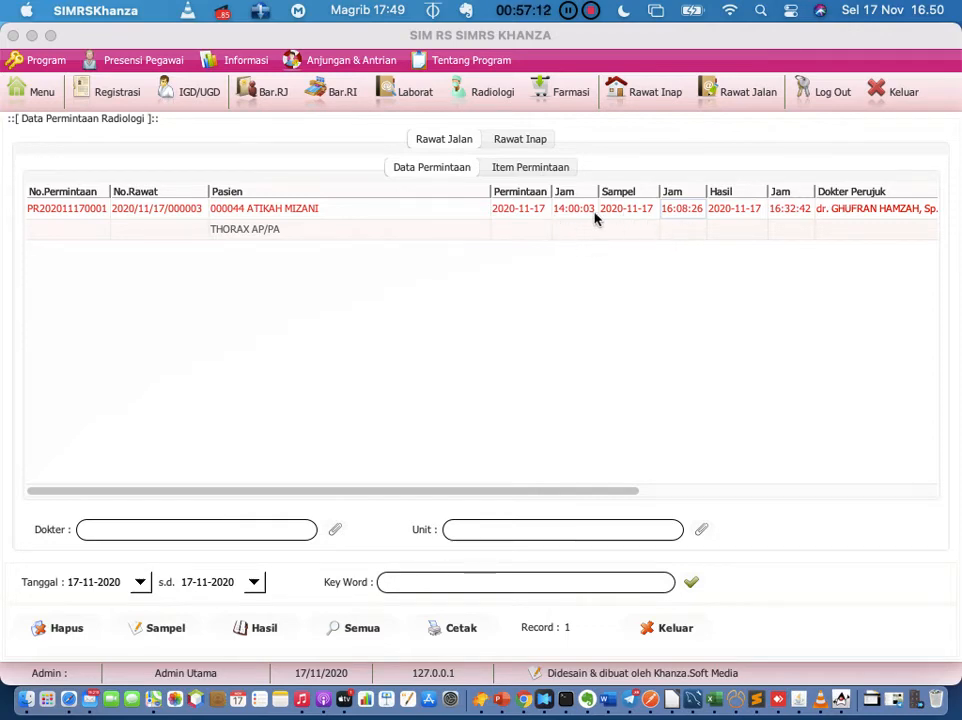
Step: Reselect the request, check its sample time again, and open its result entry form
left_click(305, 207)
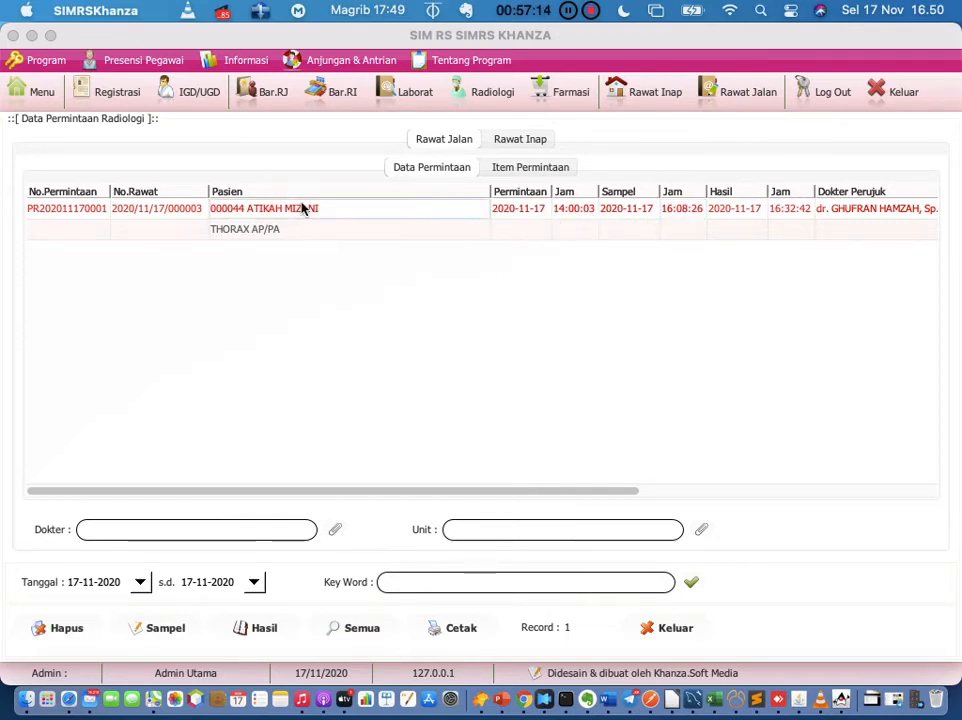
left_click(165, 628)
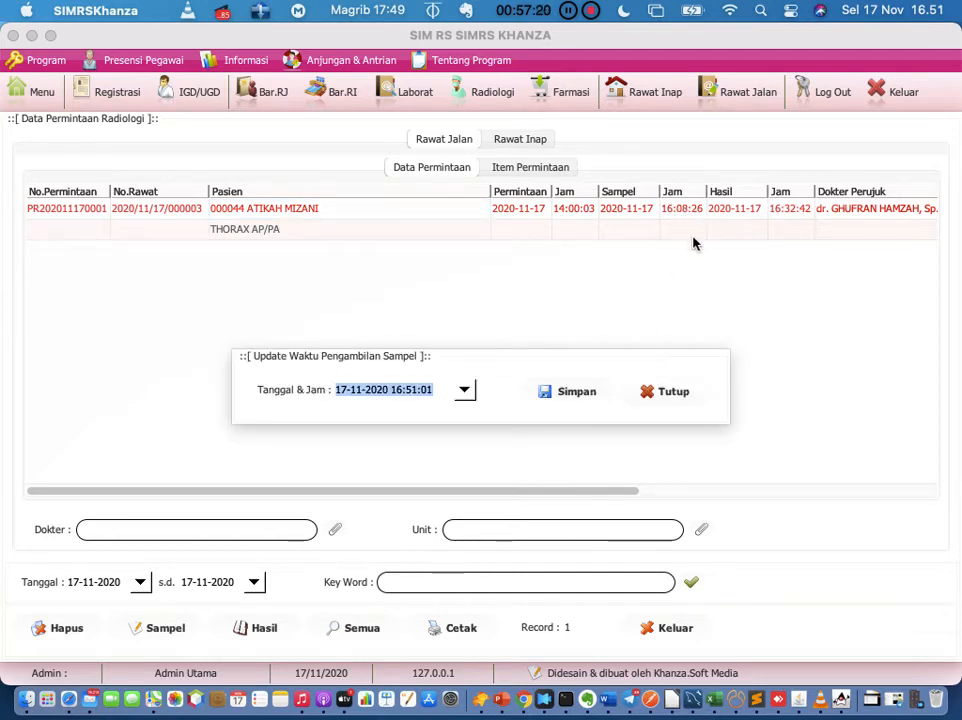
left_click(685, 396)
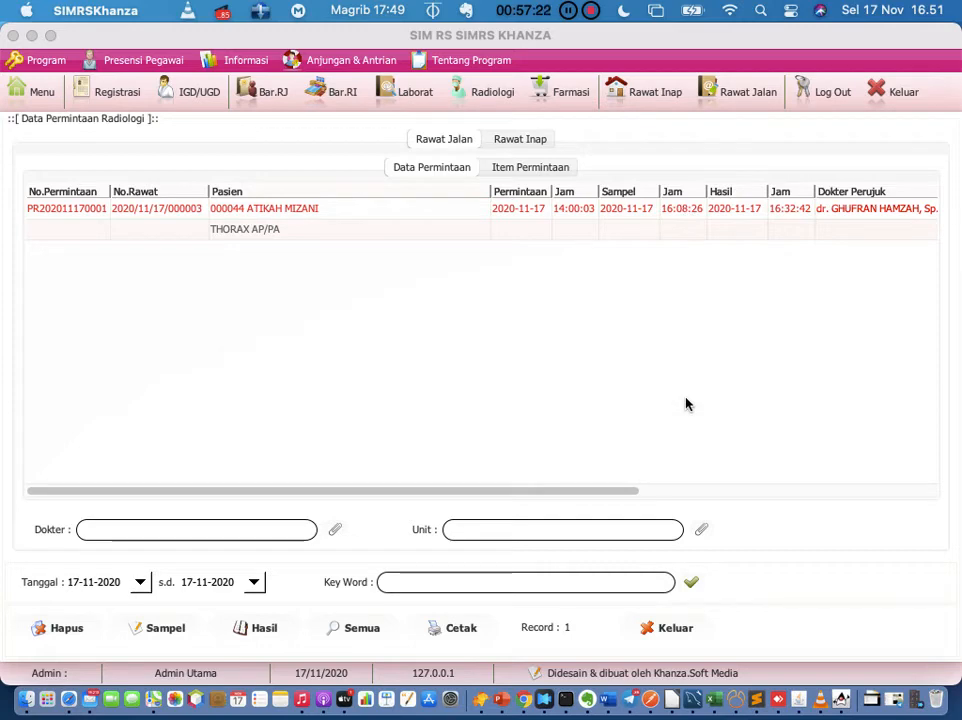
left_click(262, 628)
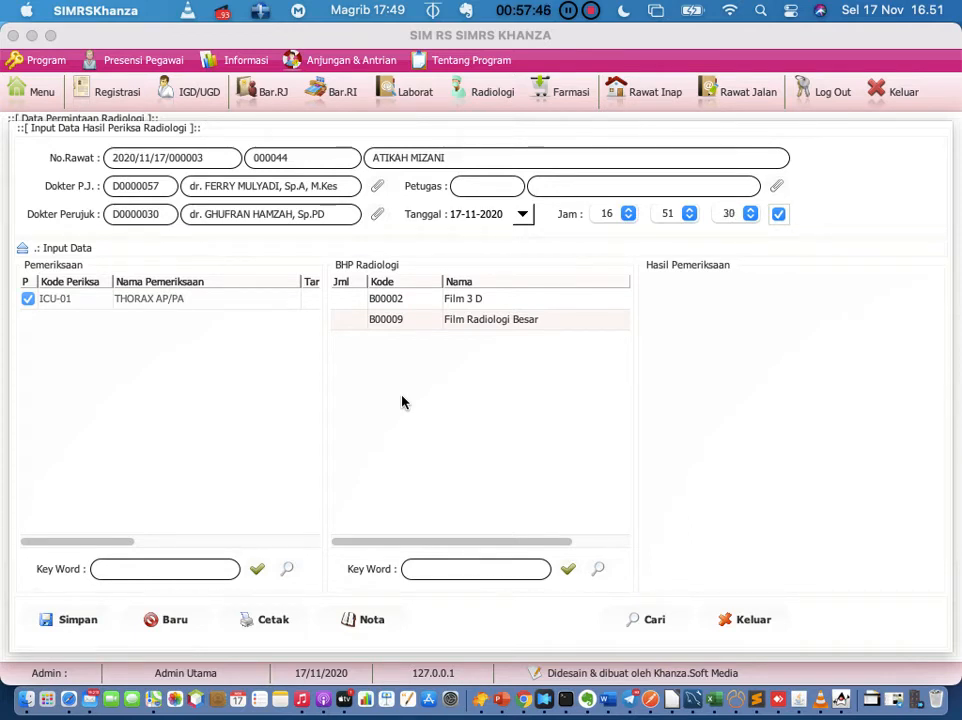
Step: Start editing the Film 3 D consumable's quantity, then switch back to Evernote
left_click(350, 304)
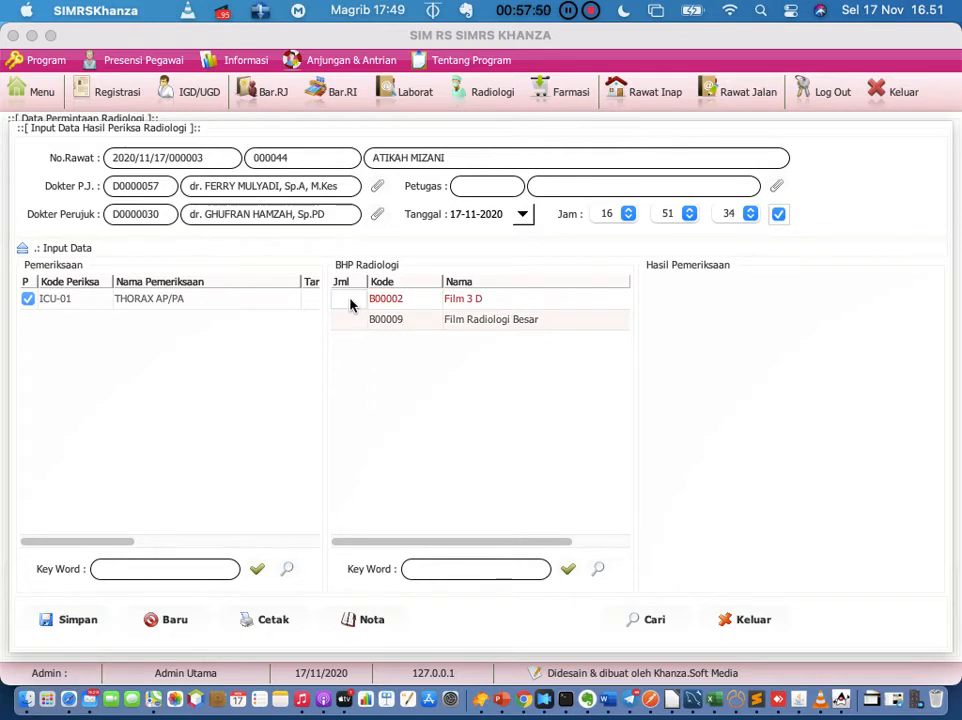
left_click(350, 300)
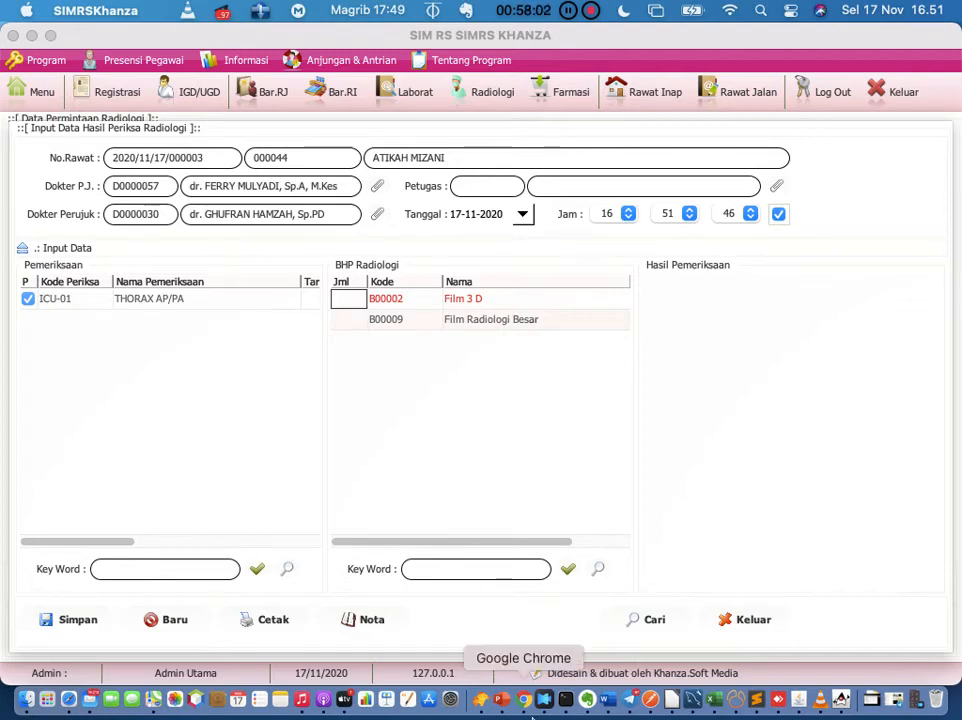
left_click(587, 699)
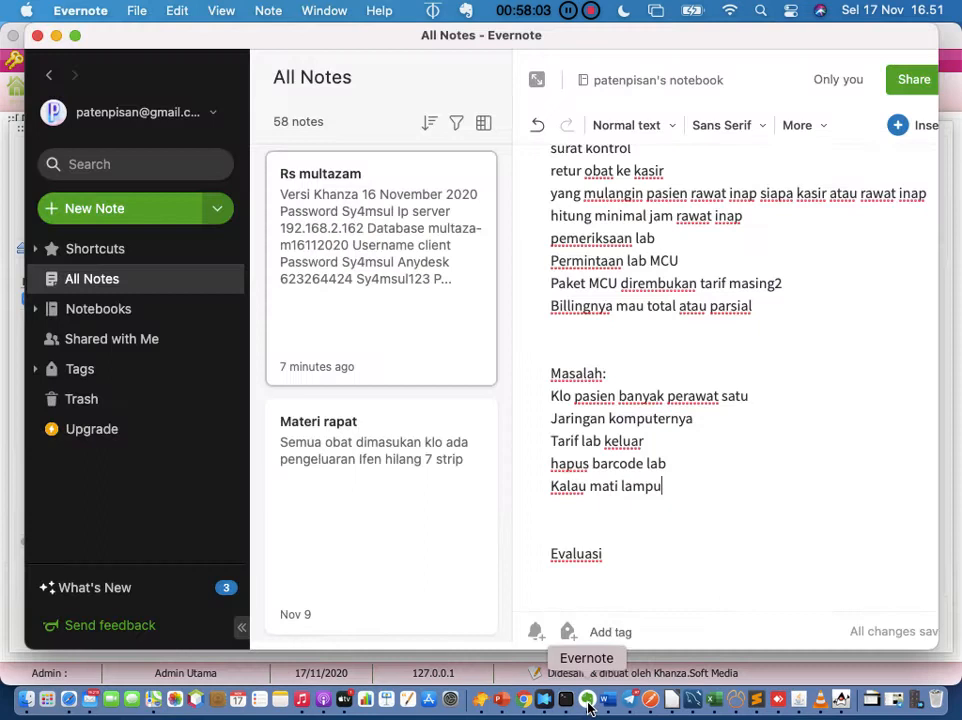
Step: Add 'bhp radiologi, ukuran film 35x35, 30x40,30x25' as a new line below 'Kalau mati lampu'
left_click(726, 492)
key("Return")
type("bhp")
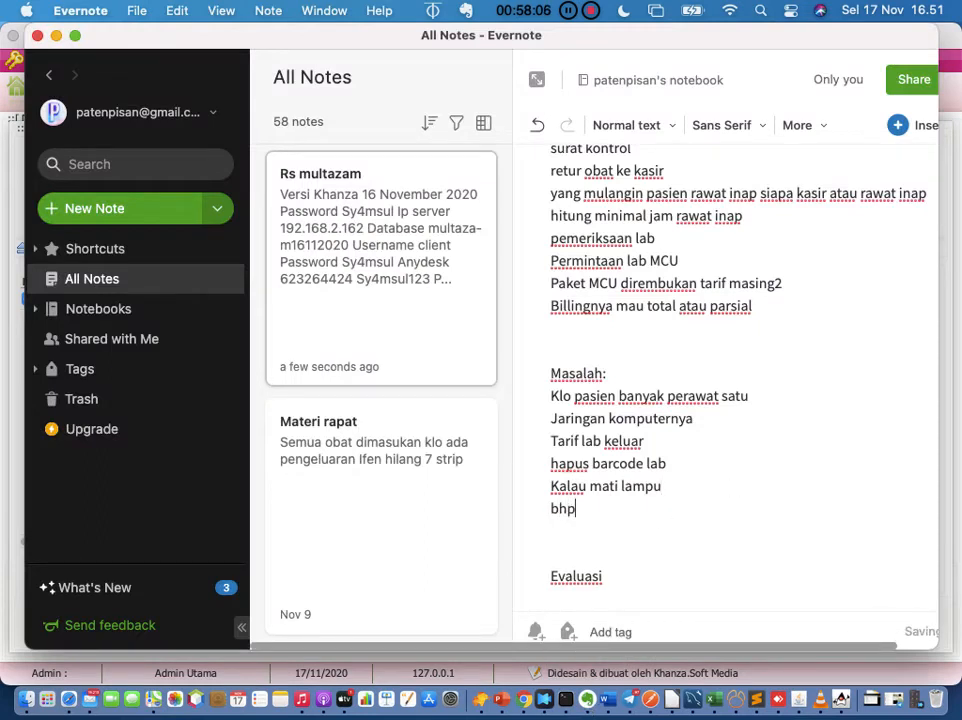
type(" radiologi")
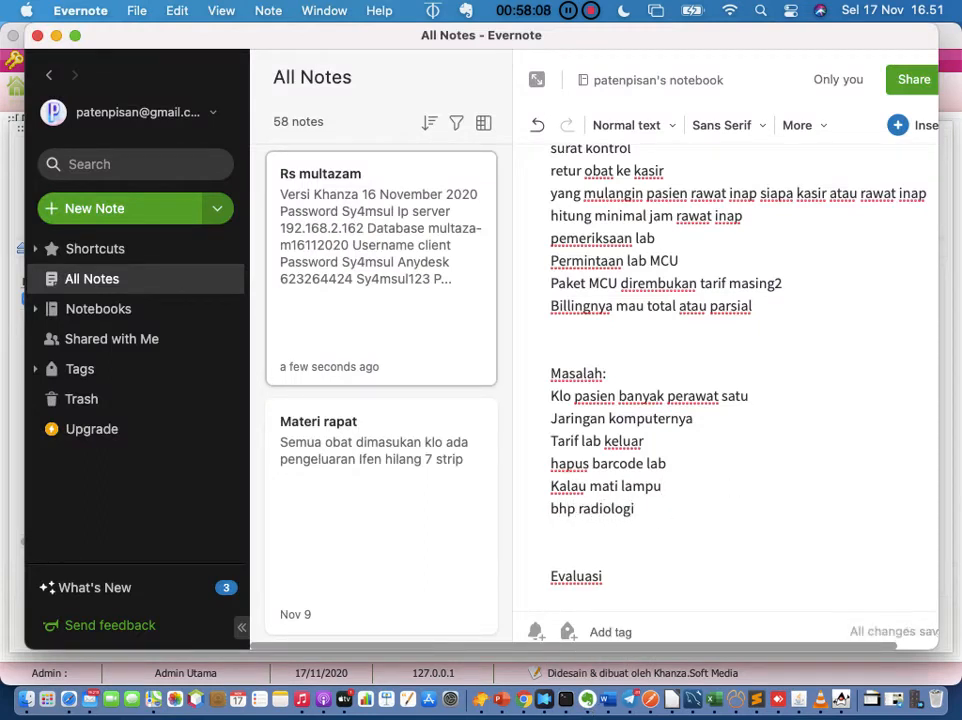
type(", ukuran film")
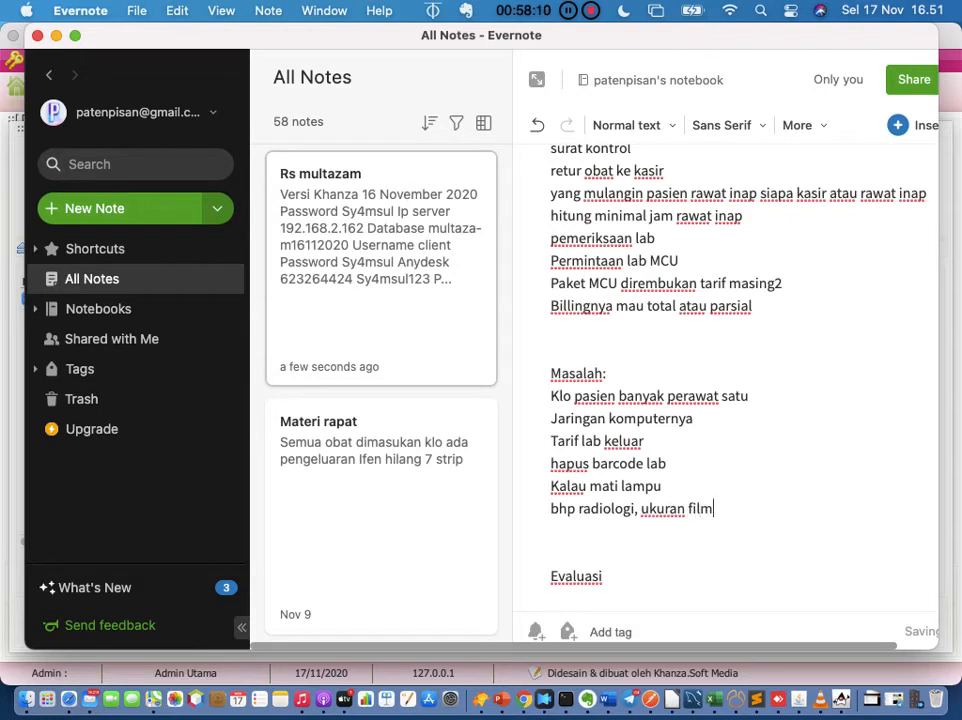
type(" 35x35, 3")
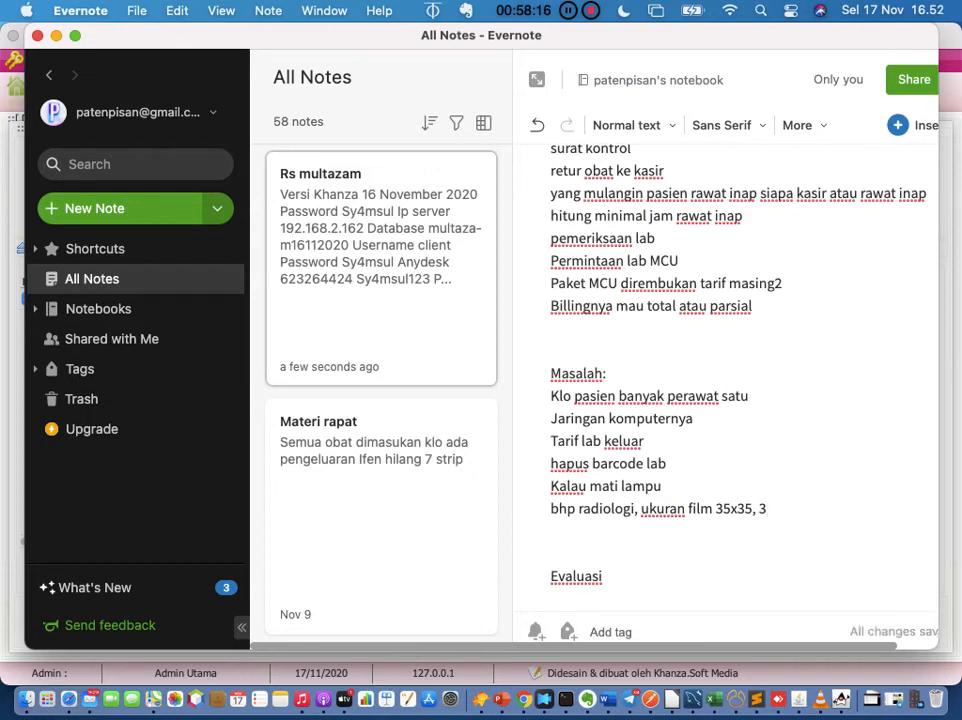
type("0x40")
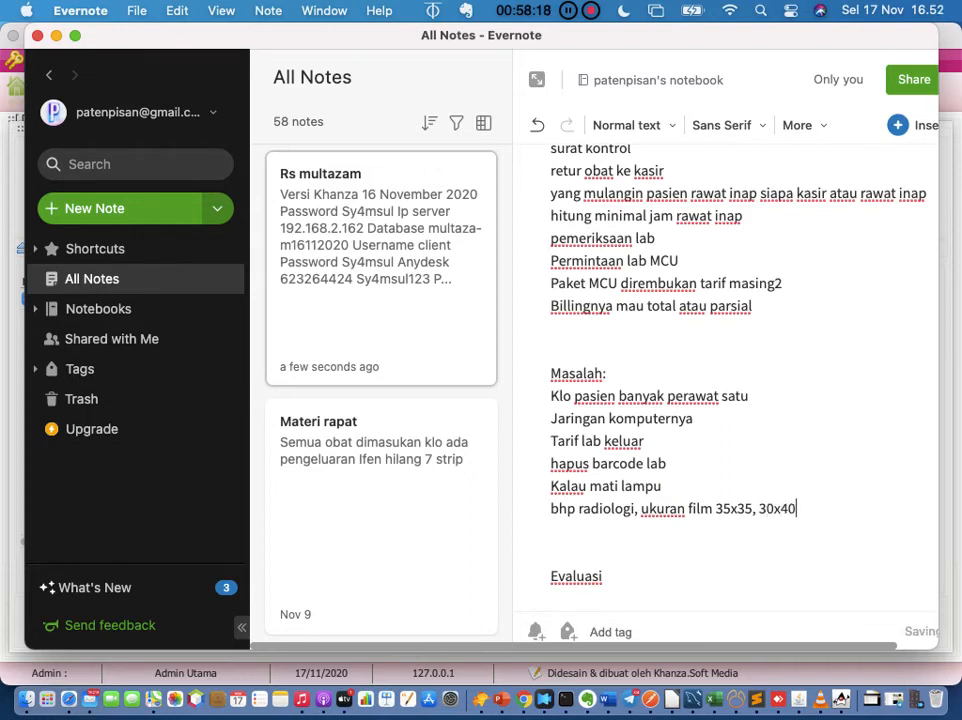
type(",2")
key("BackSpace")
type("30x")
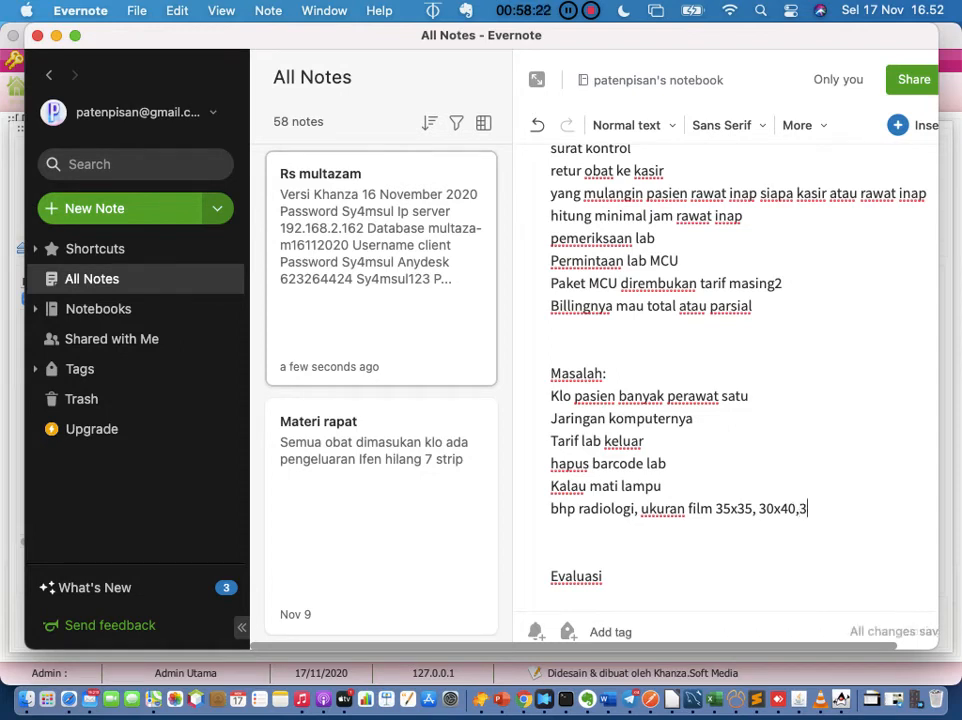
type("25")
Step: In SIMRS Khanza, select Film Radiologi Besar and the result area, then exit the form unsaved
left_click(841, 699)
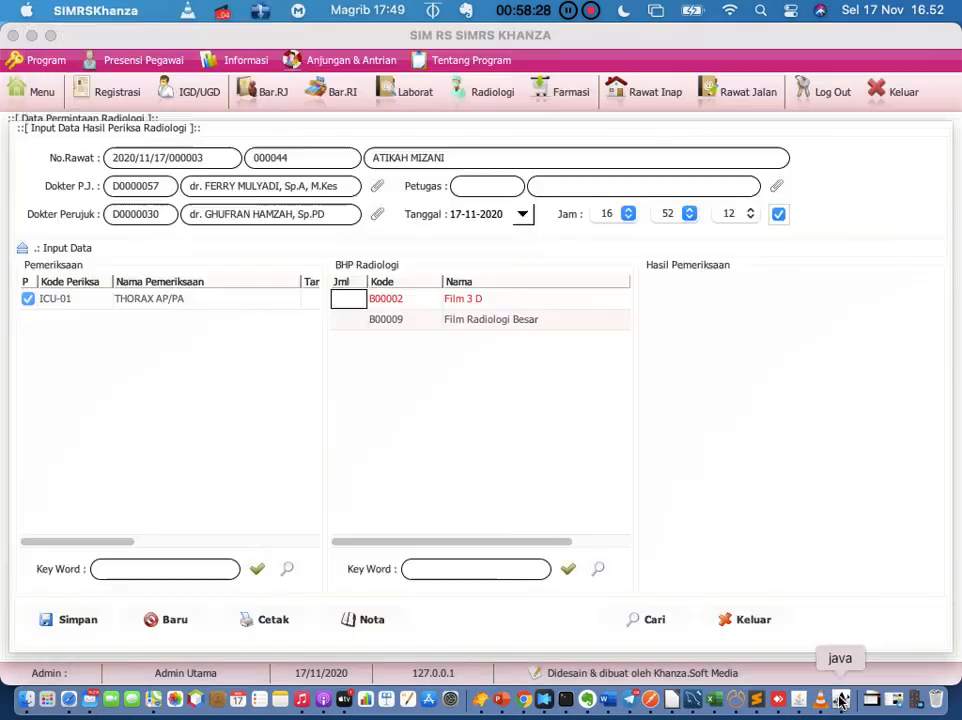
left_click(601, 320)
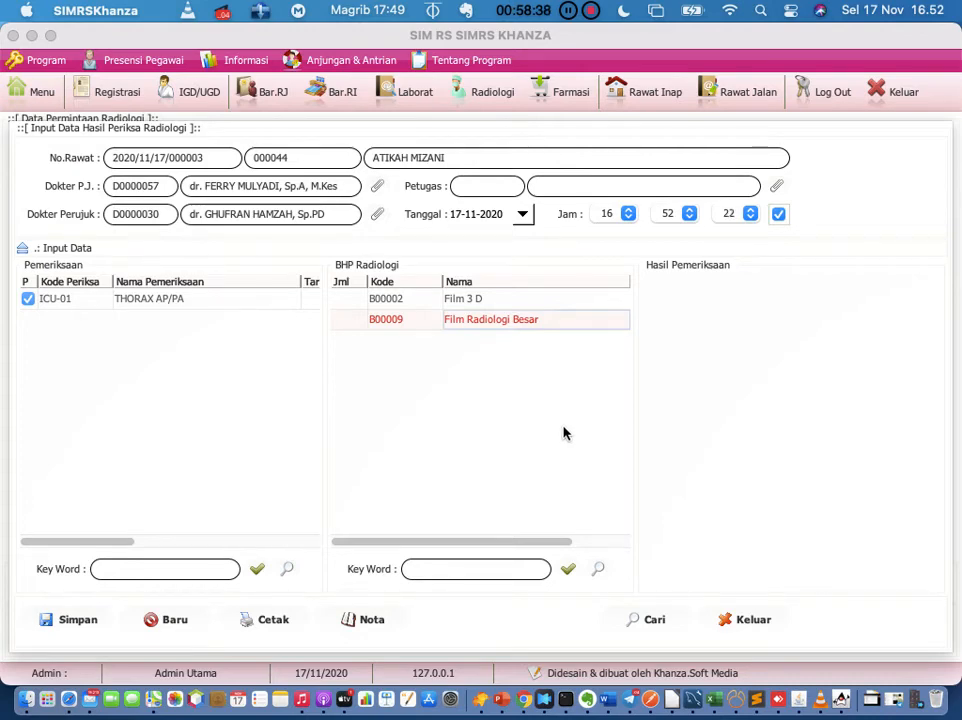
left_click(706, 323)
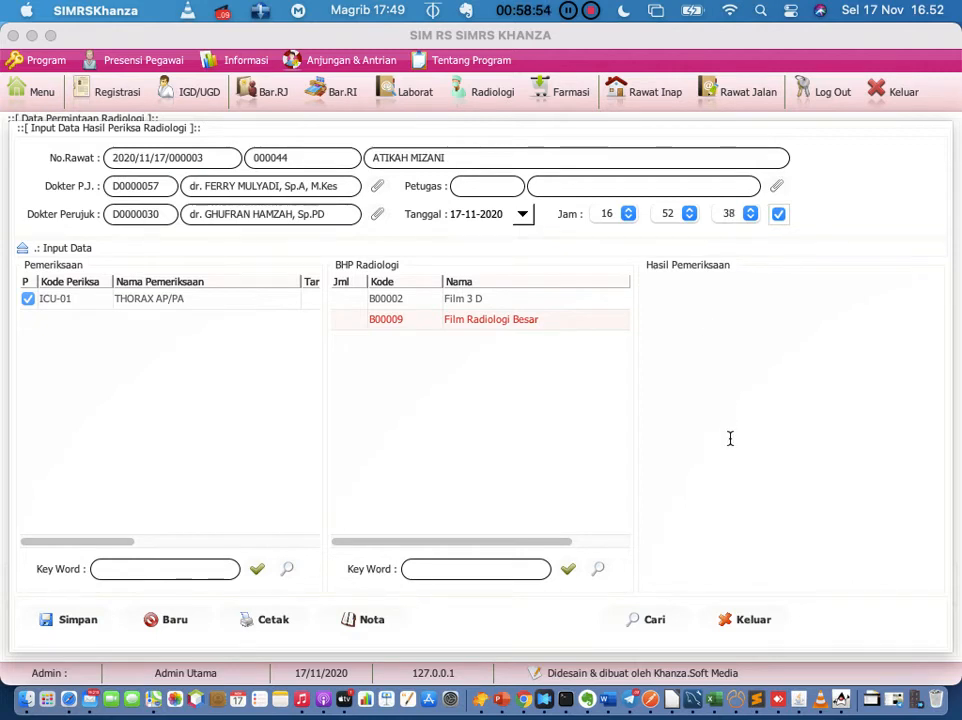
left_click(749, 622)
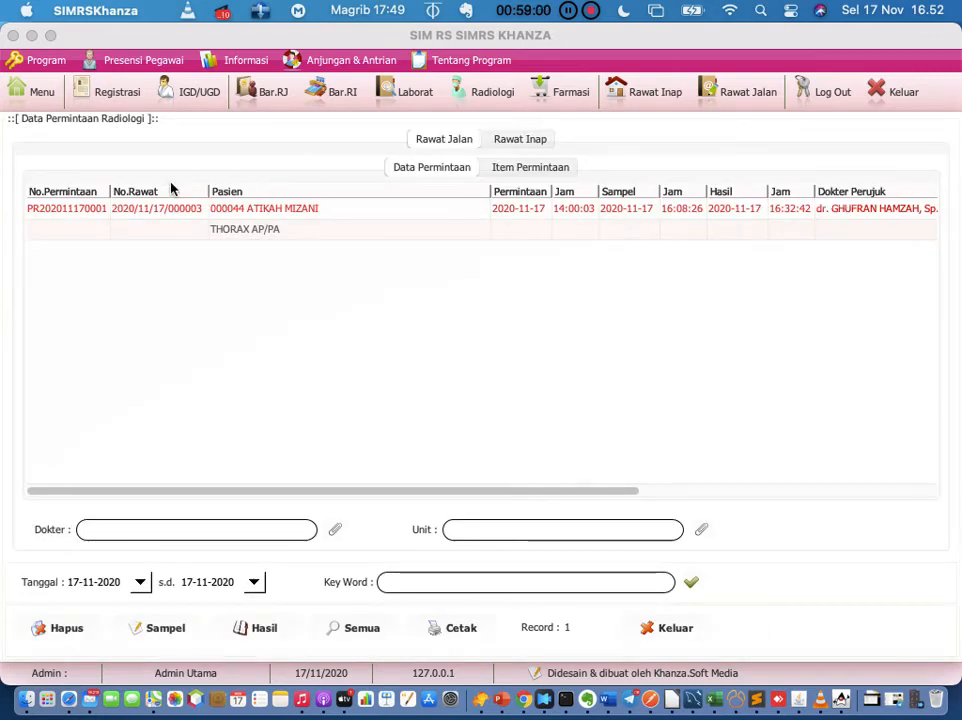
Step: Glance at the THORAX AP/PA request's actions menu and close the radiology request list
right_click(150, 213)
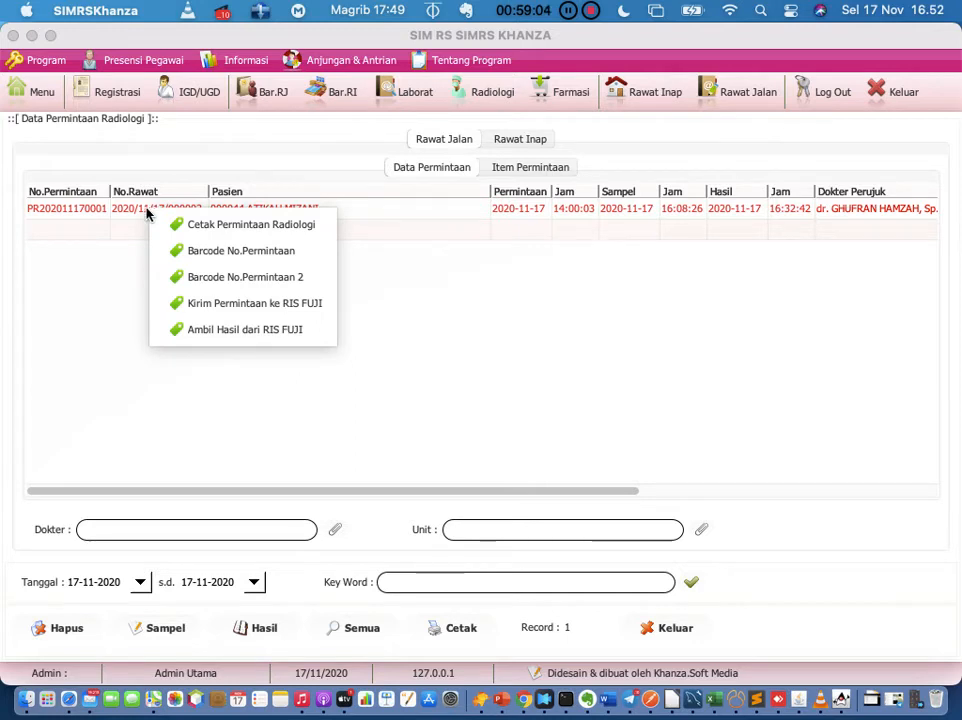
left_click(79, 279)
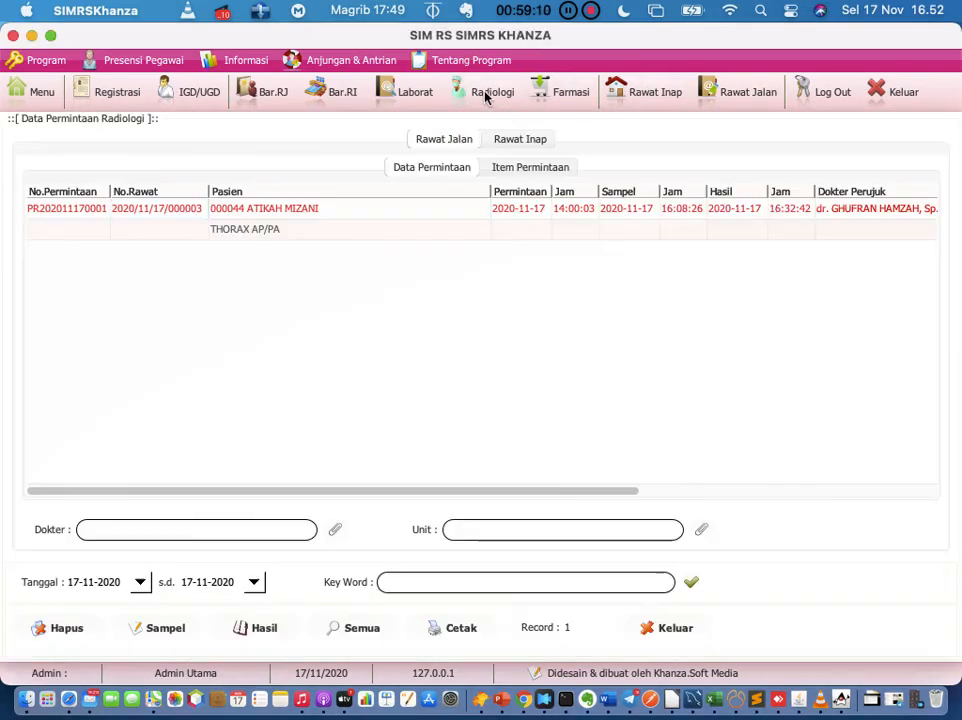
left_click(487, 94)
Step: Open Data Pemeriksaan Radiologi, select exam 2020/11/17/000003, and inspect its actions menu
left_click(725, 170)
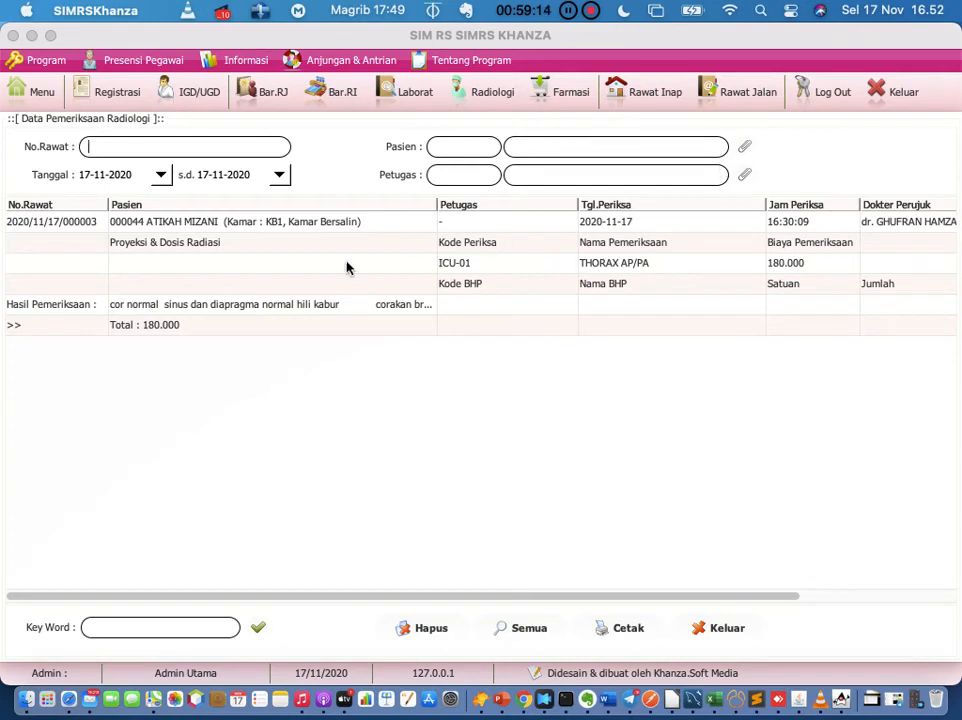
left_click(68, 224)
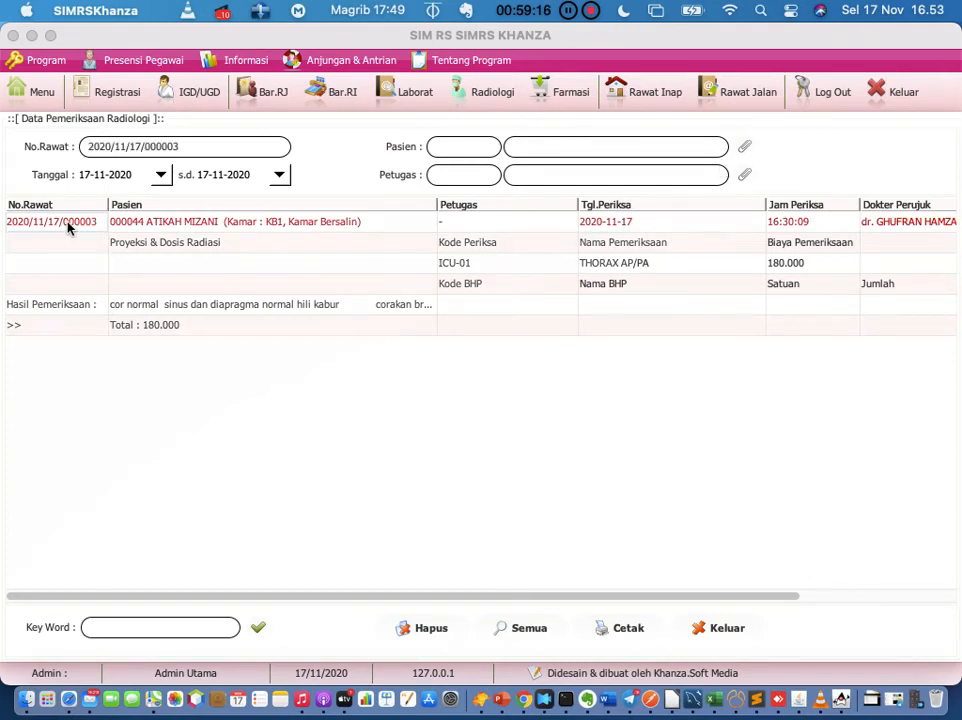
right_click(68, 226)
left_click(53, 229)
right_click(53, 229)
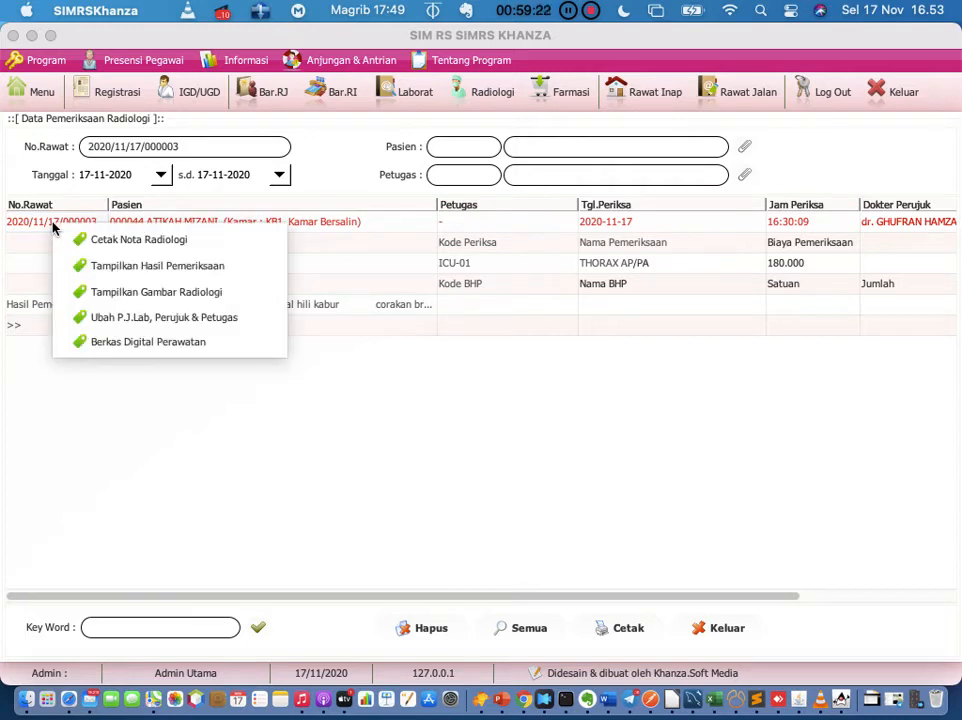
left_click(63, 388)
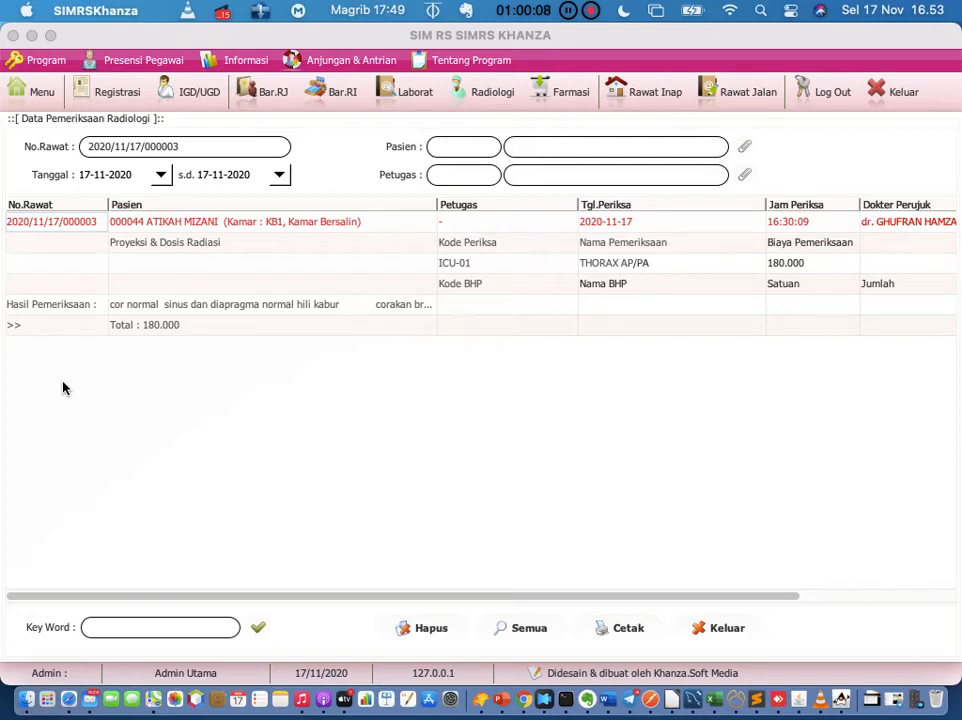
left_click(459, 84)
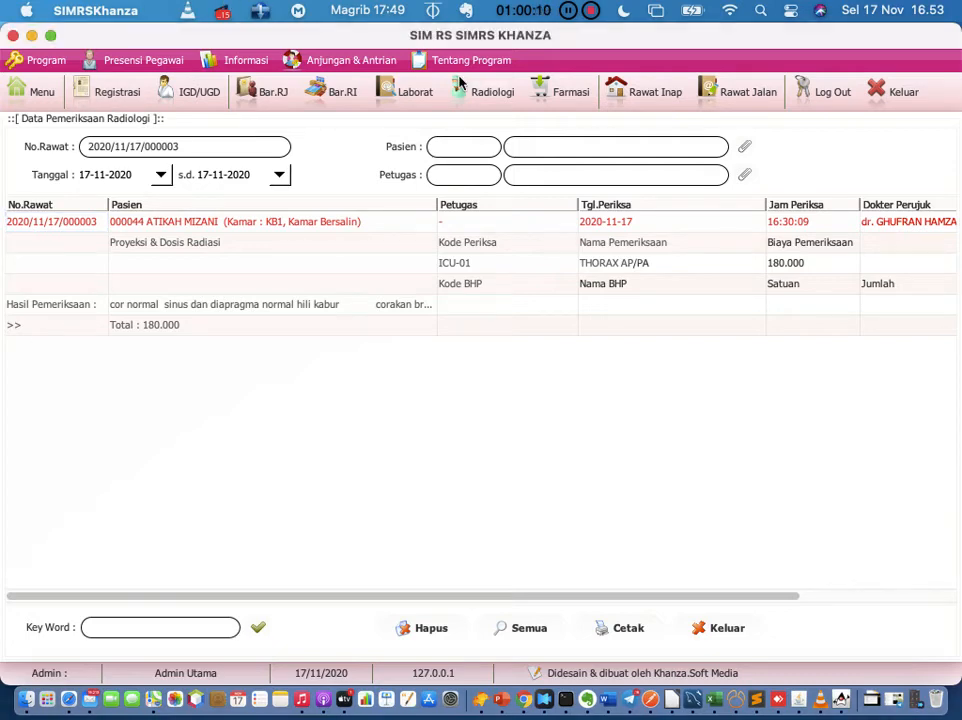
left_click(459, 84)
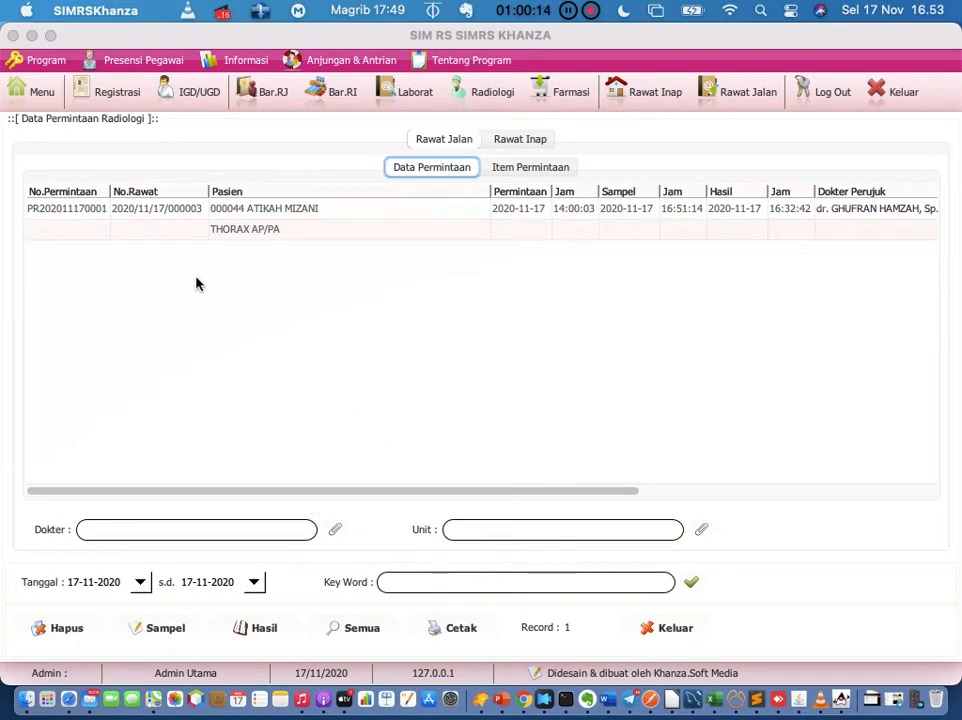
left_click(162, 210)
left_click(492, 93)
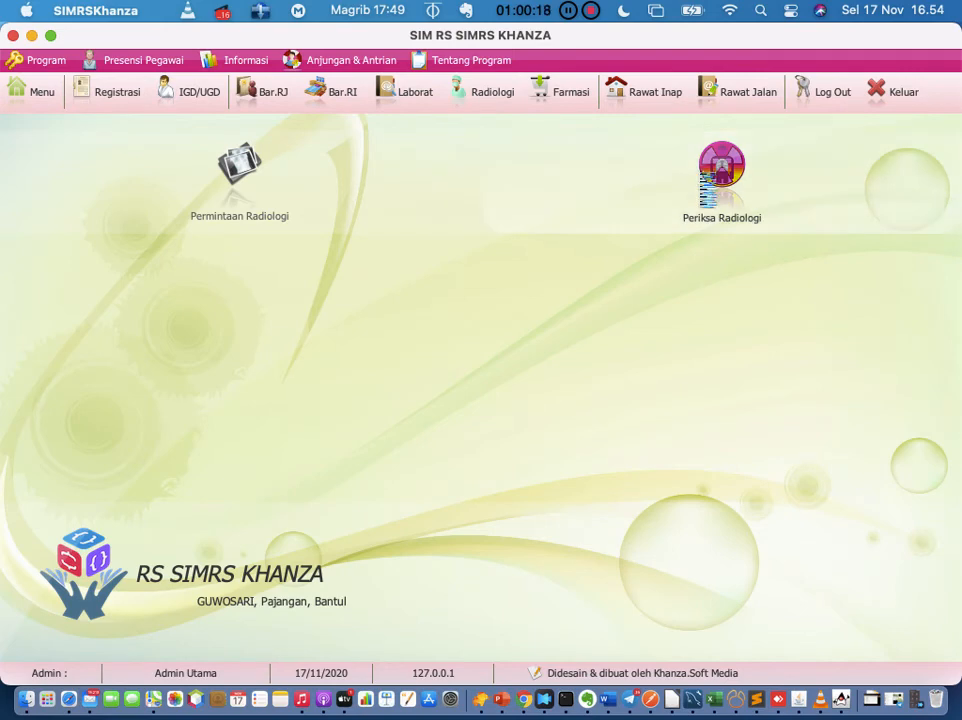
left_click(720, 172)
left_click(89, 224)
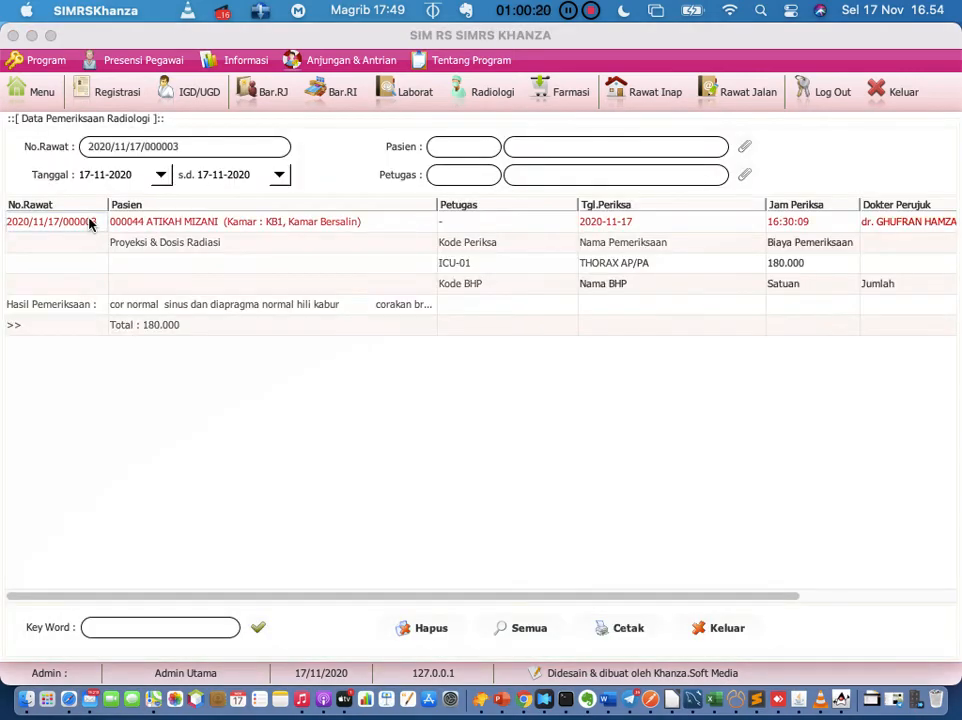
right_click(89, 224)
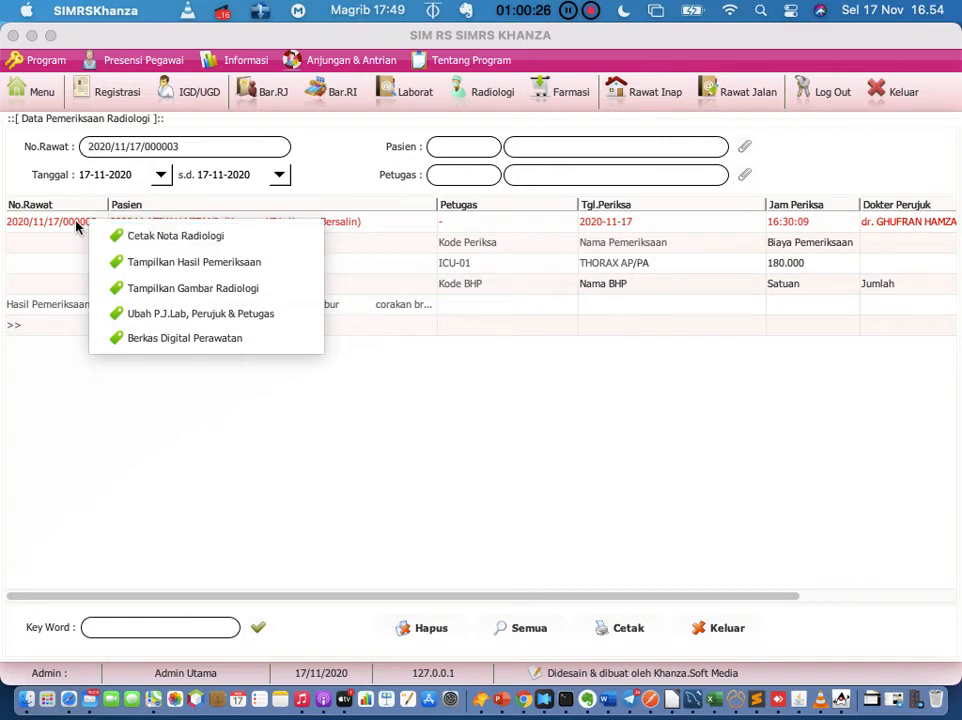
right_click(73, 221)
right_click(70, 222)
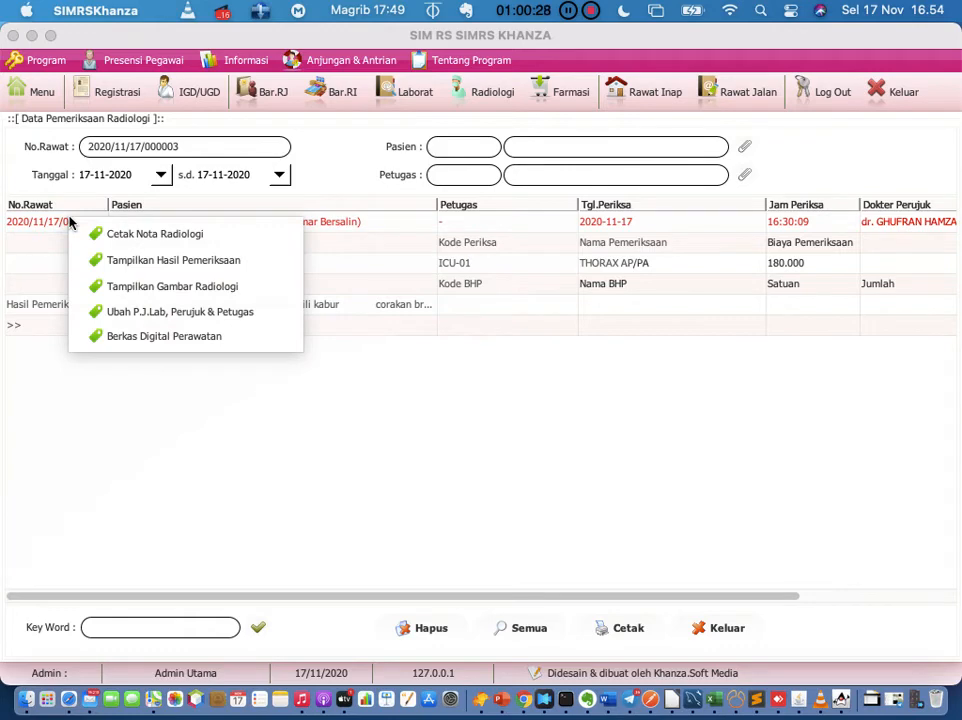
left_click(105, 262)
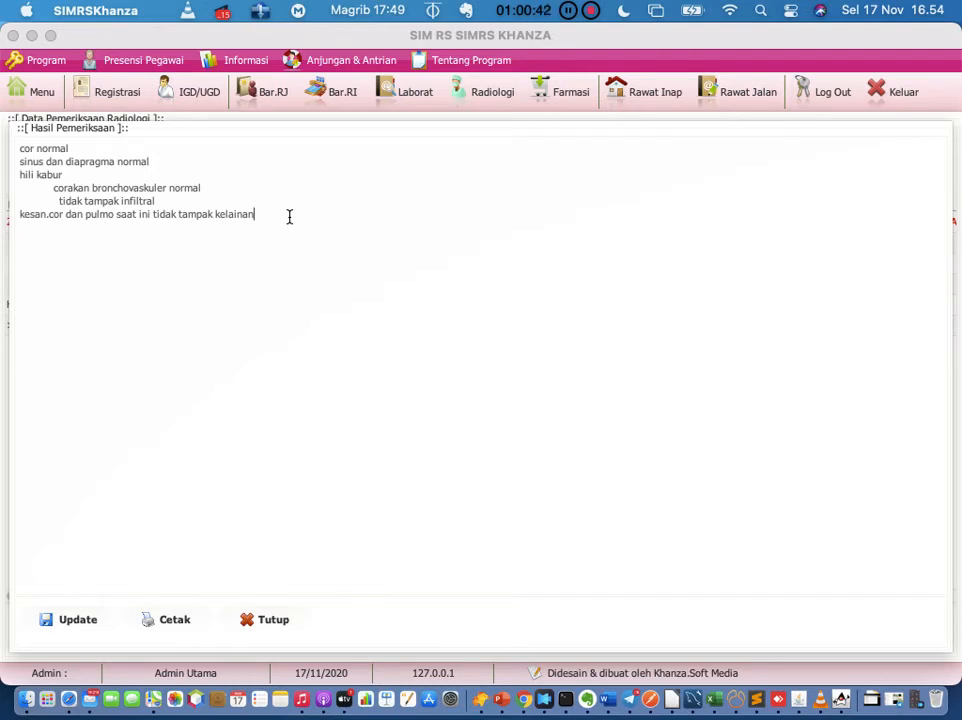
left_click(268, 621)
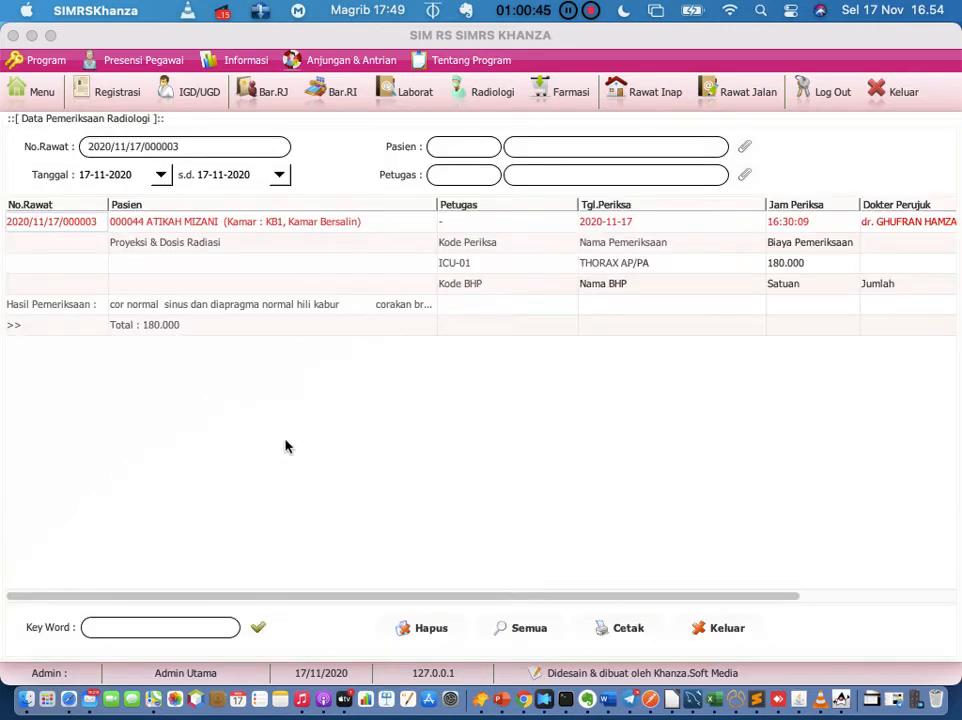
Step: Reopen the exam's result text and preview its Model 1 printed report, then close the preview
right_click(84, 230)
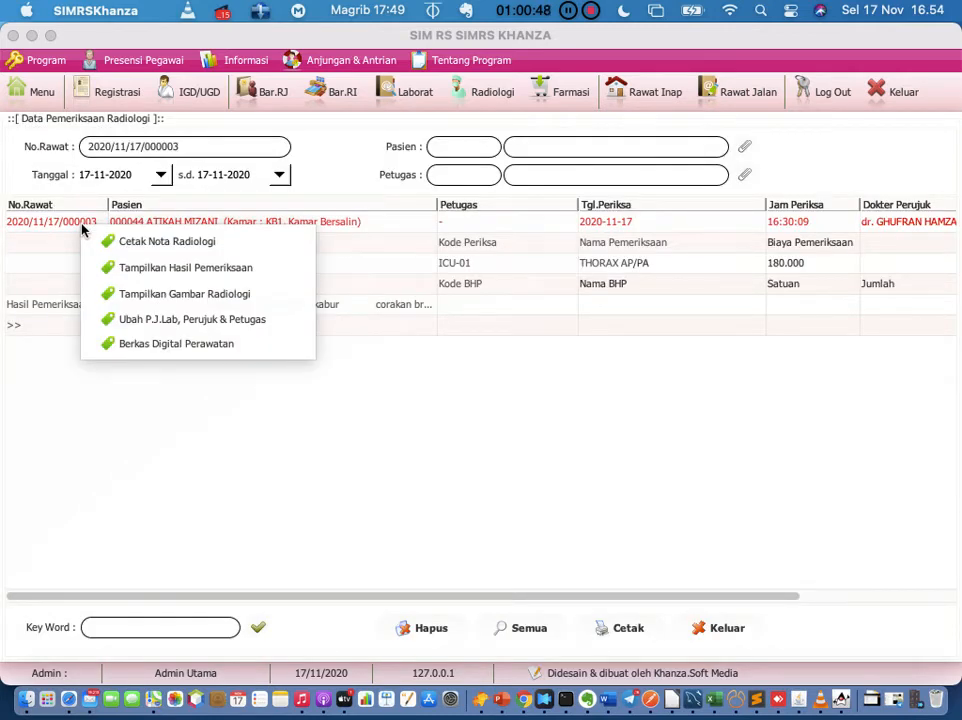
left_click(131, 268)
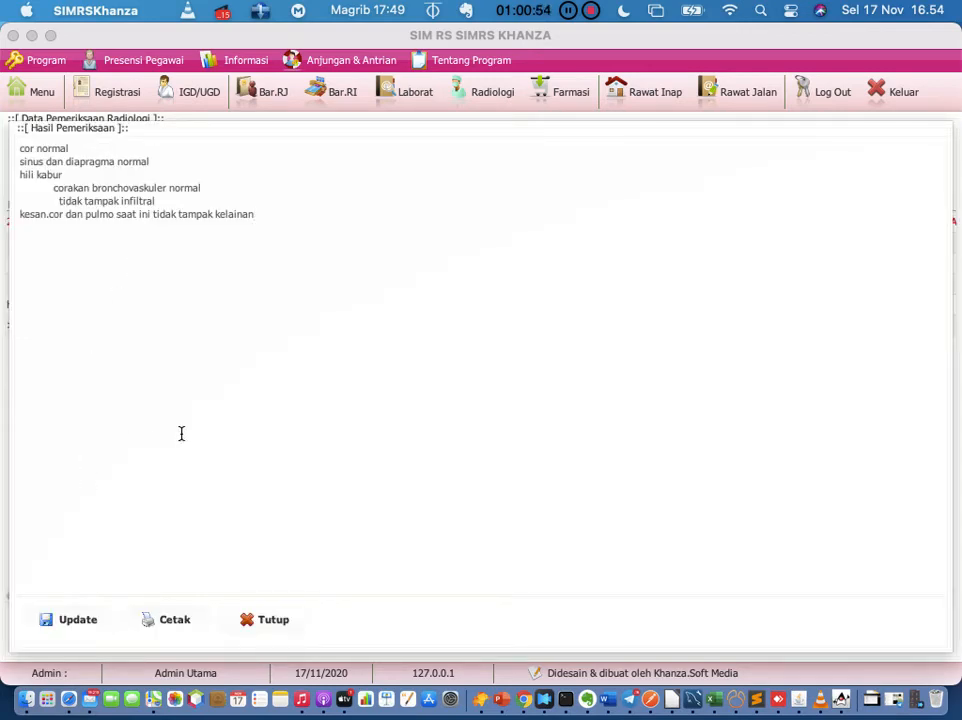
left_click(167, 622)
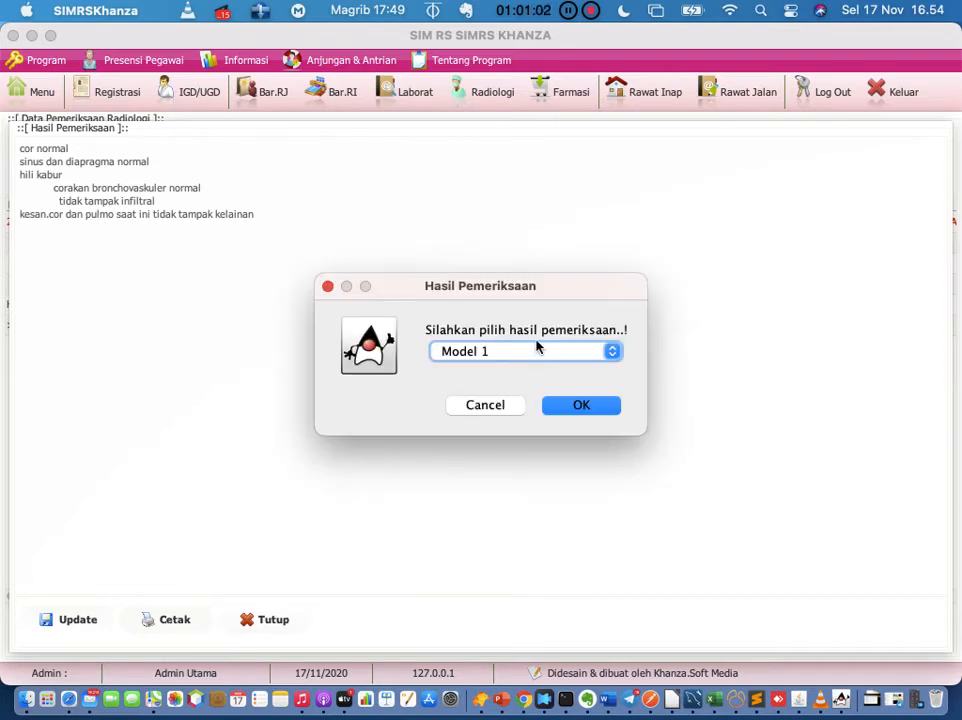
left_click(533, 352)
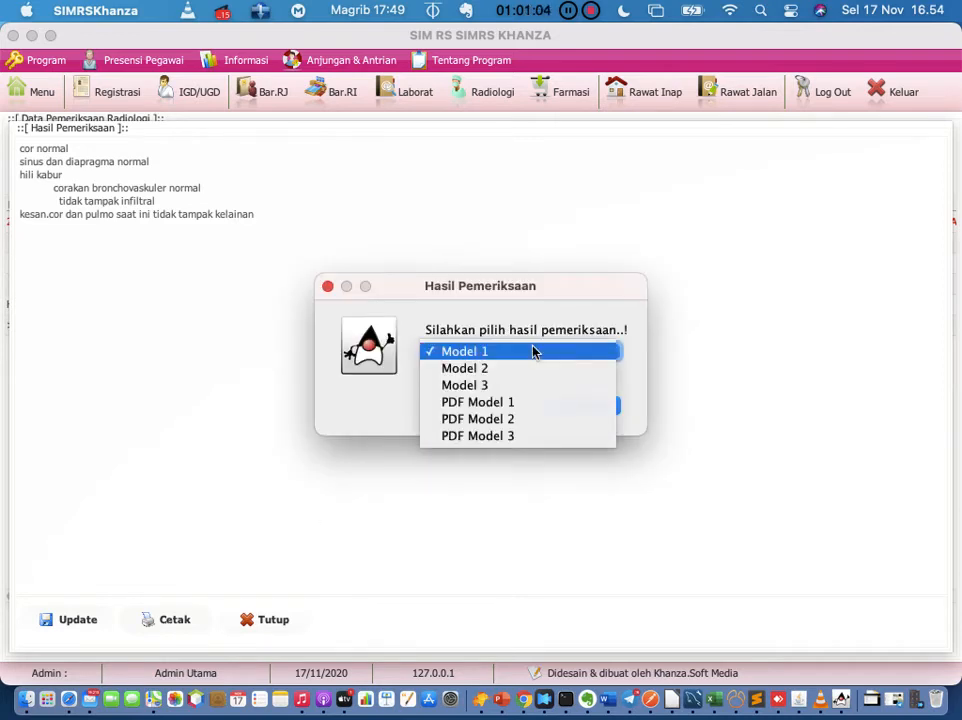
left_click(533, 352)
left_click(580, 405)
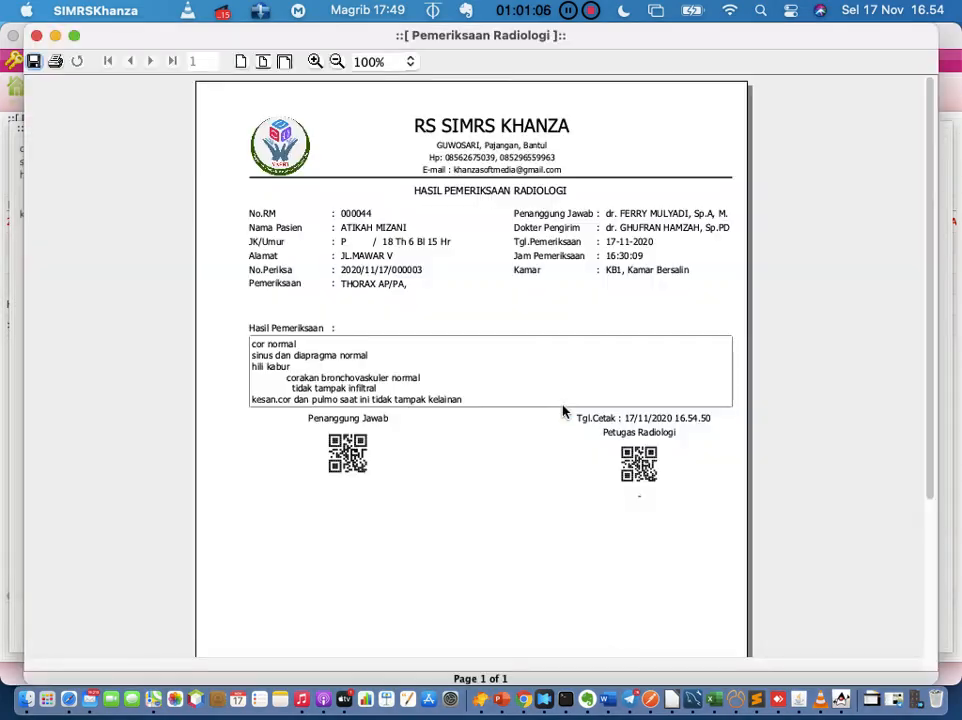
scroll(564, 411, "down", 3)
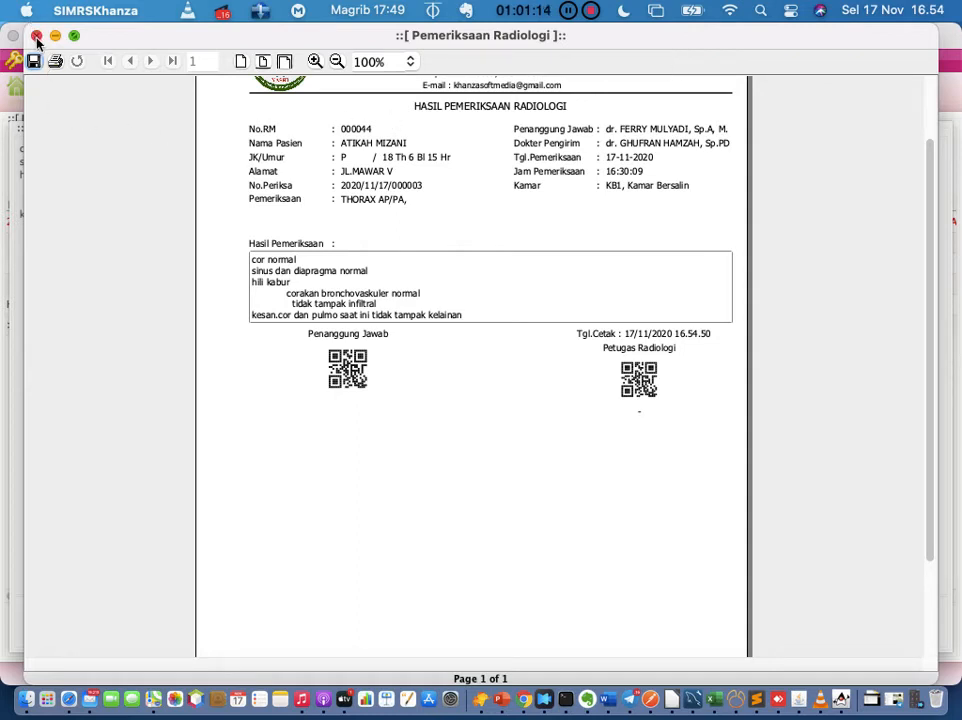
scroll(263, 226, "up", 3)
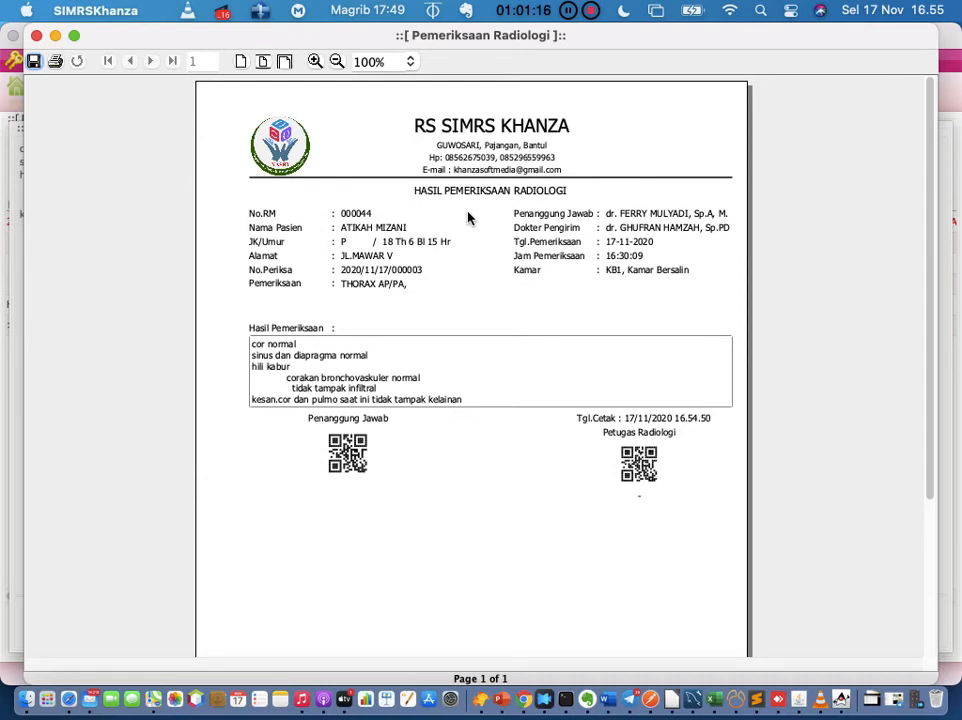
left_click(36, 35)
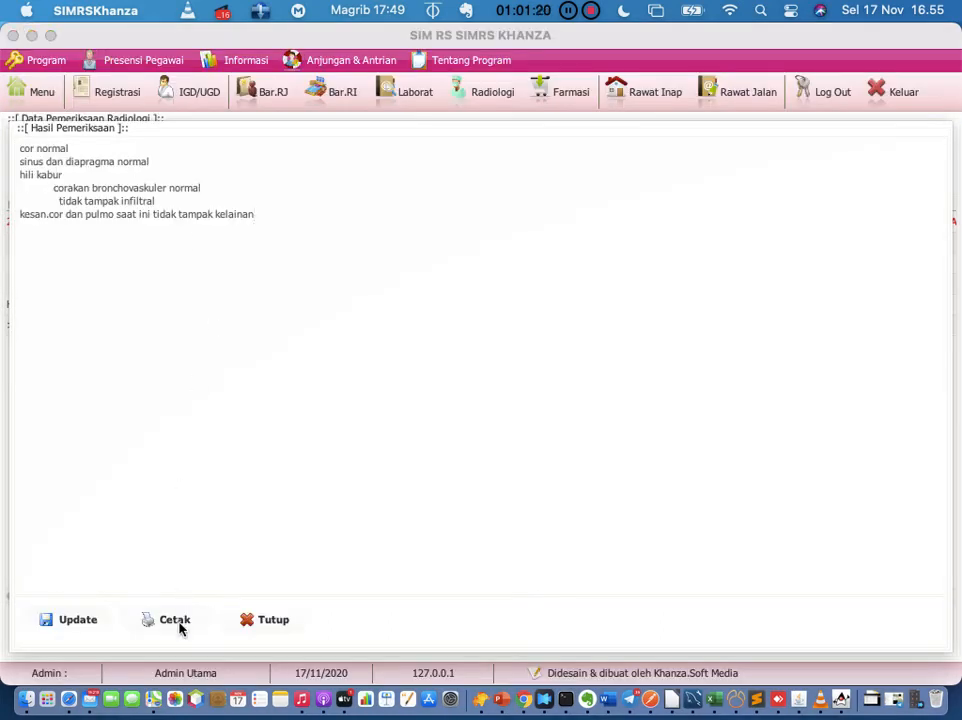
left_click(180, 624)
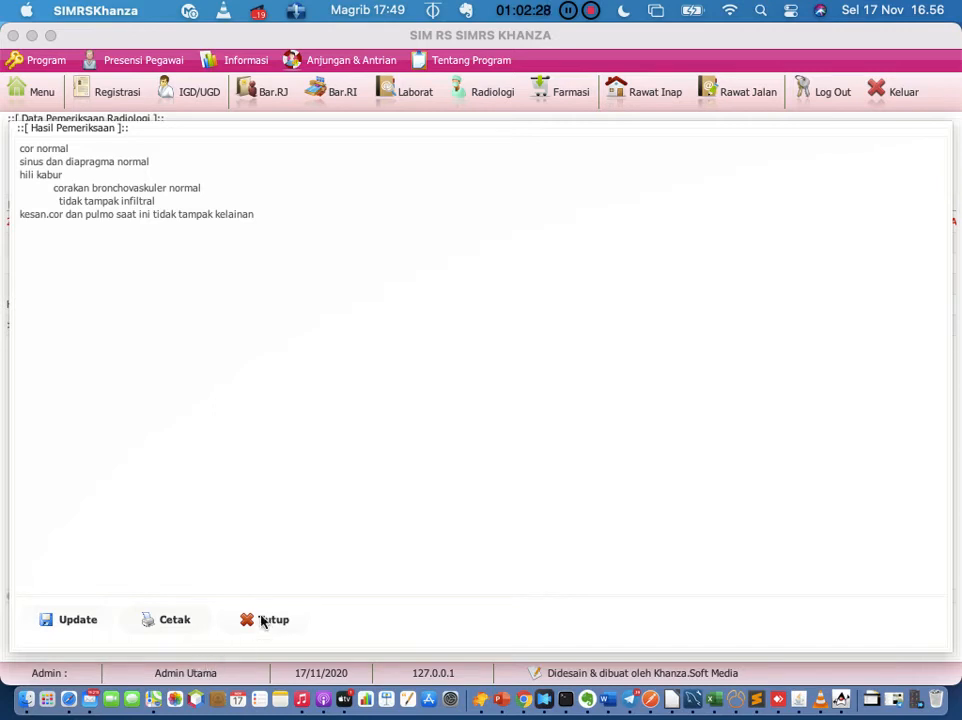
Step: Cancel a second print of the result and close the Hasil Pemeriksaan window
left_click(264, 620)
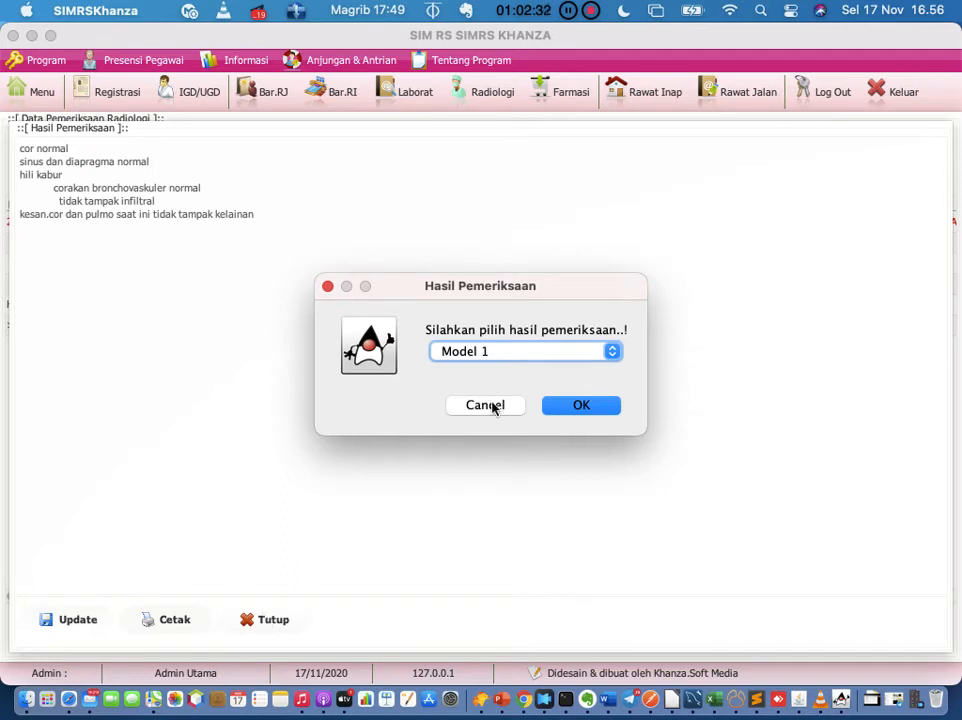
left_click(492, 405)
left_click(280, 628)
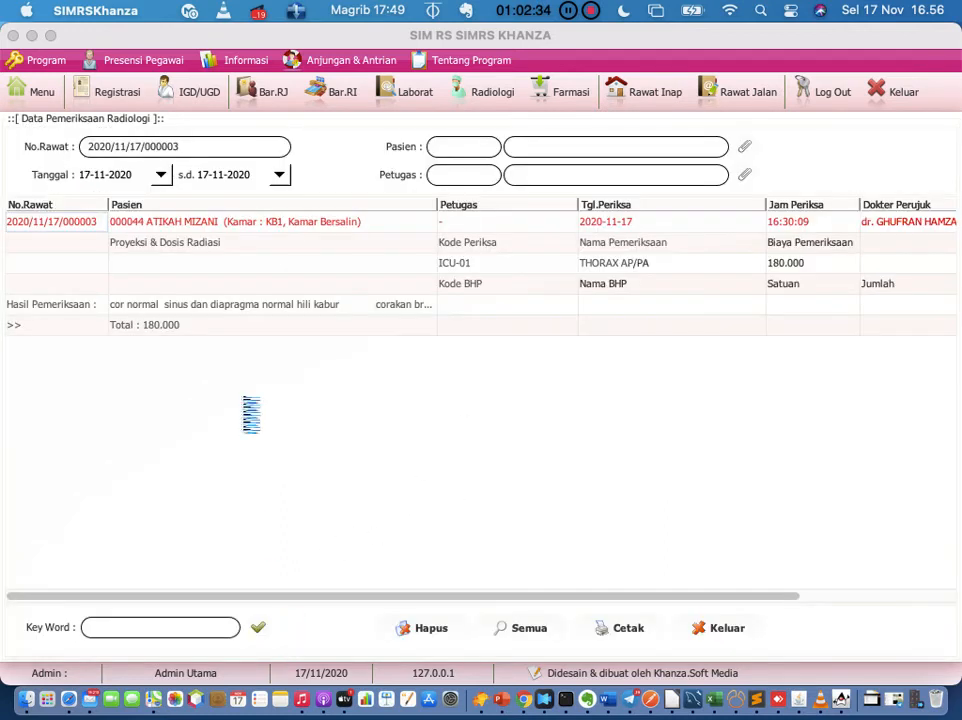
Step: Open the radiology images for 2020/11/17/000003 in Safari, then show Mission Control
right_click(66, 236)
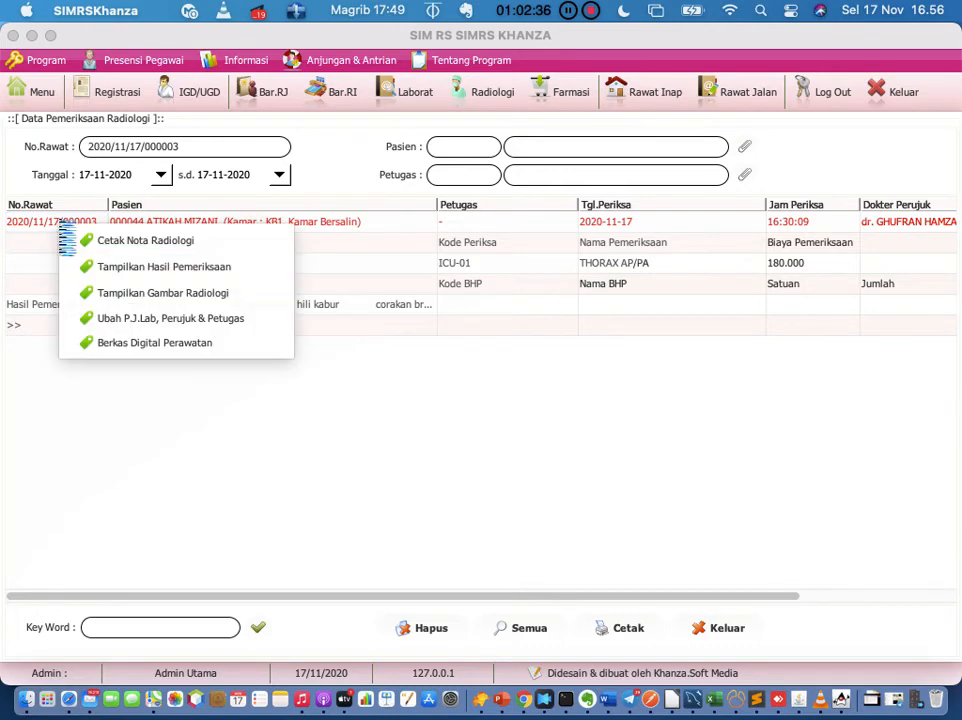
left_click(107, 292)
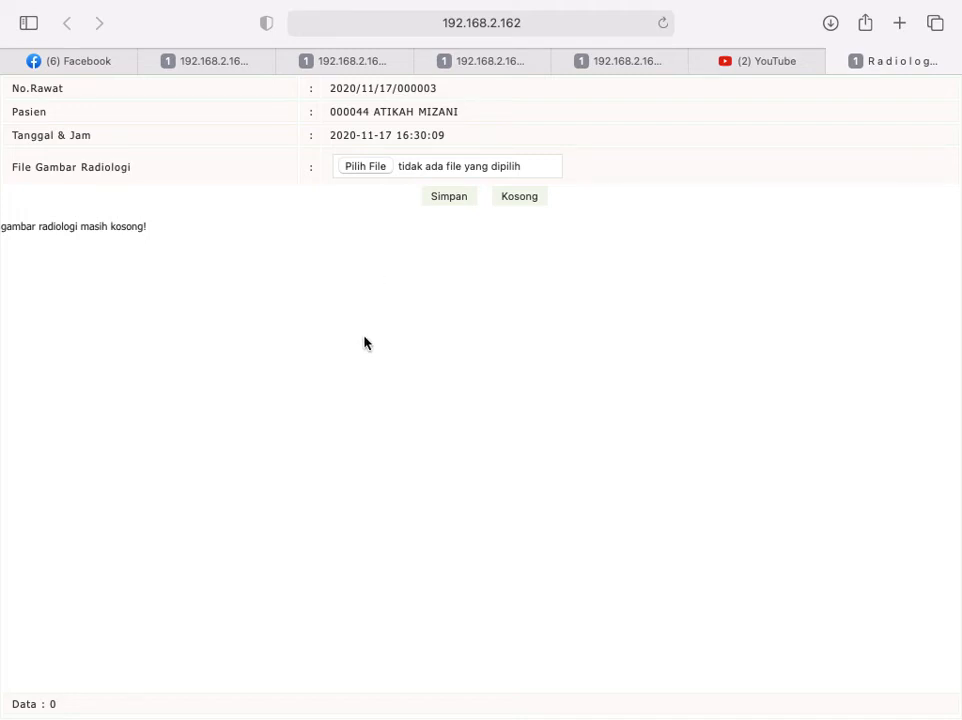
key("ctrl+Up")
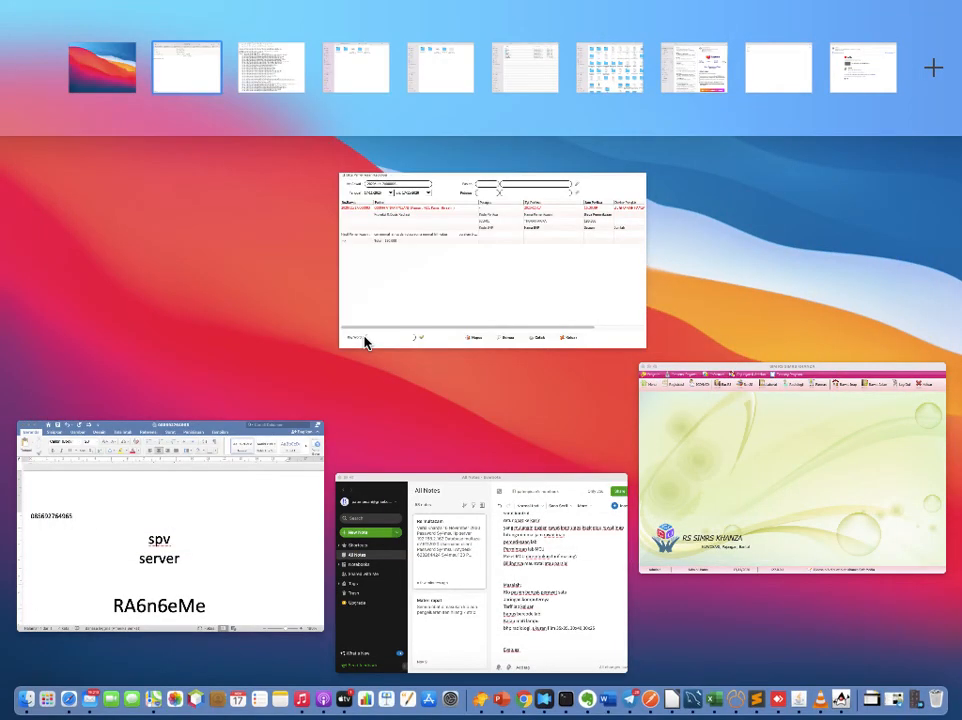
Step: Bring SIMRS Khanza back to the front and close the Data Pemeriksaan Radiologi form
left_click(365, 343)
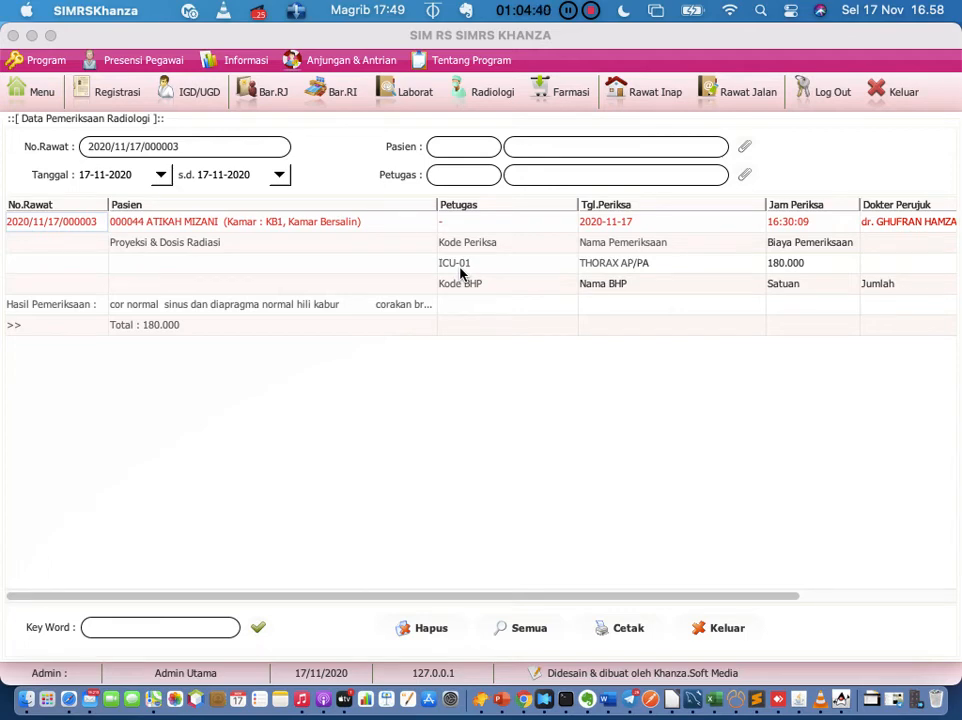
left_click(722, 628)
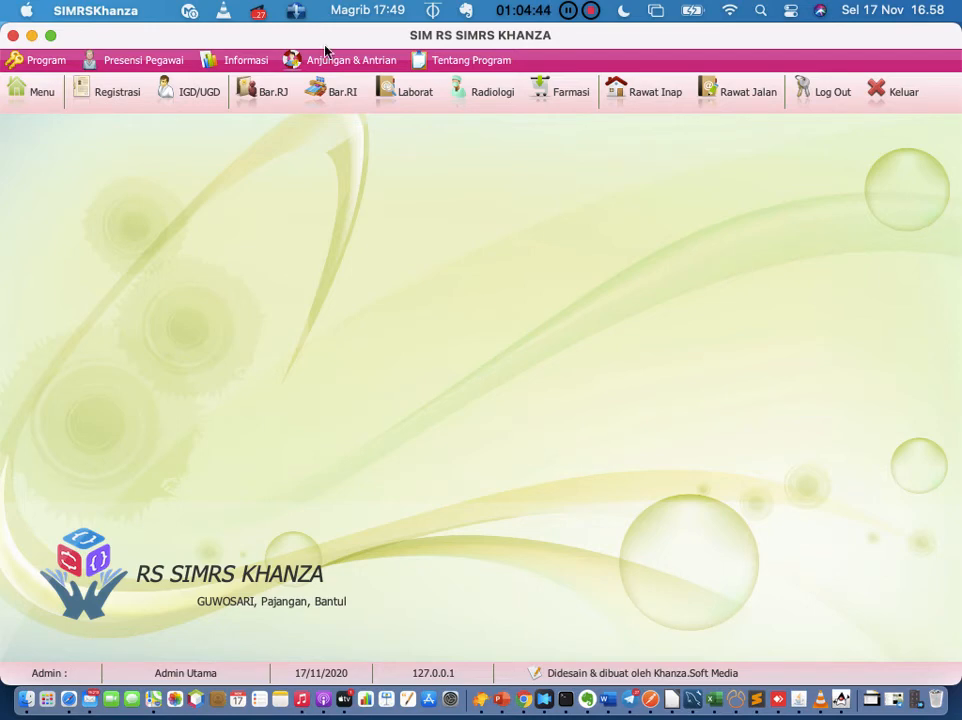
Step: Reopen radiology exam record 2020/11/17/000003, then switch to Menu Utama and select its filter field
left_click(501, 89)
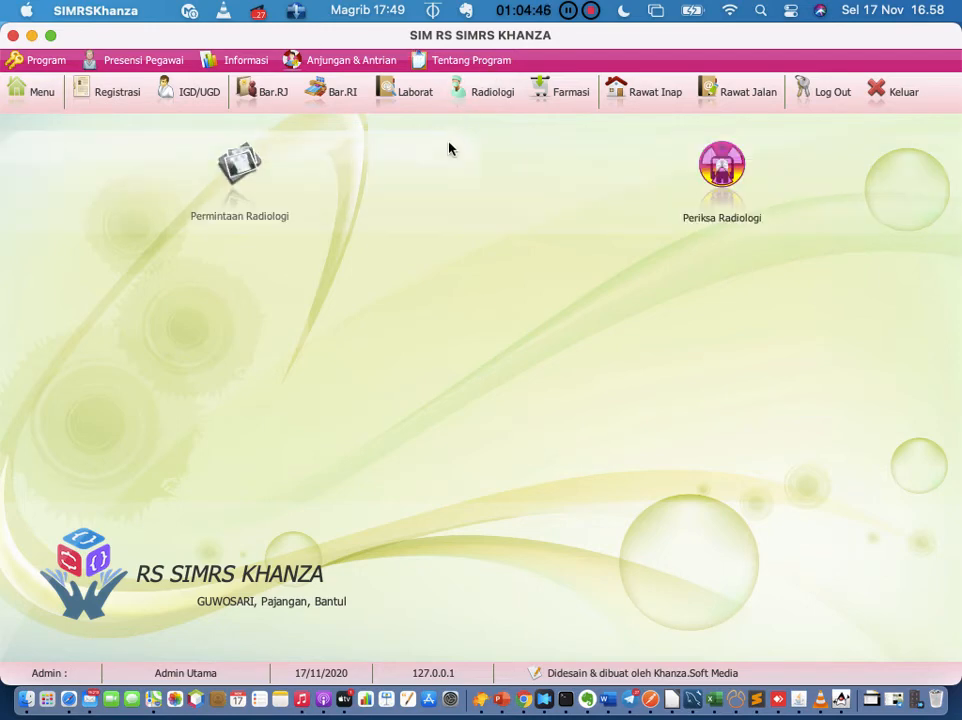
left_click(715, 162)
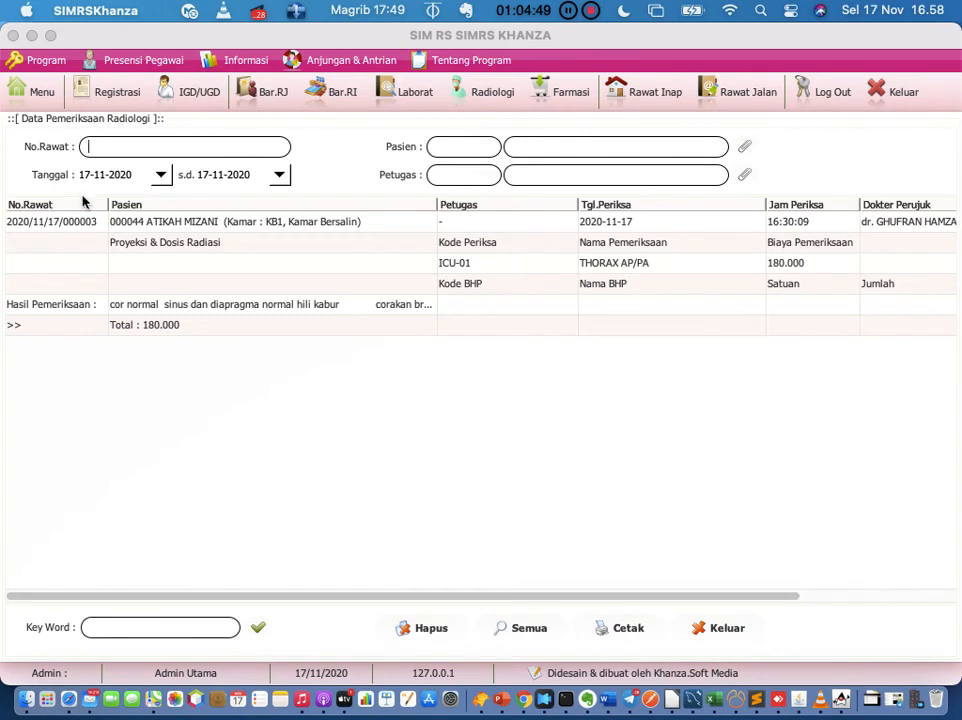
left_click(69, 223)
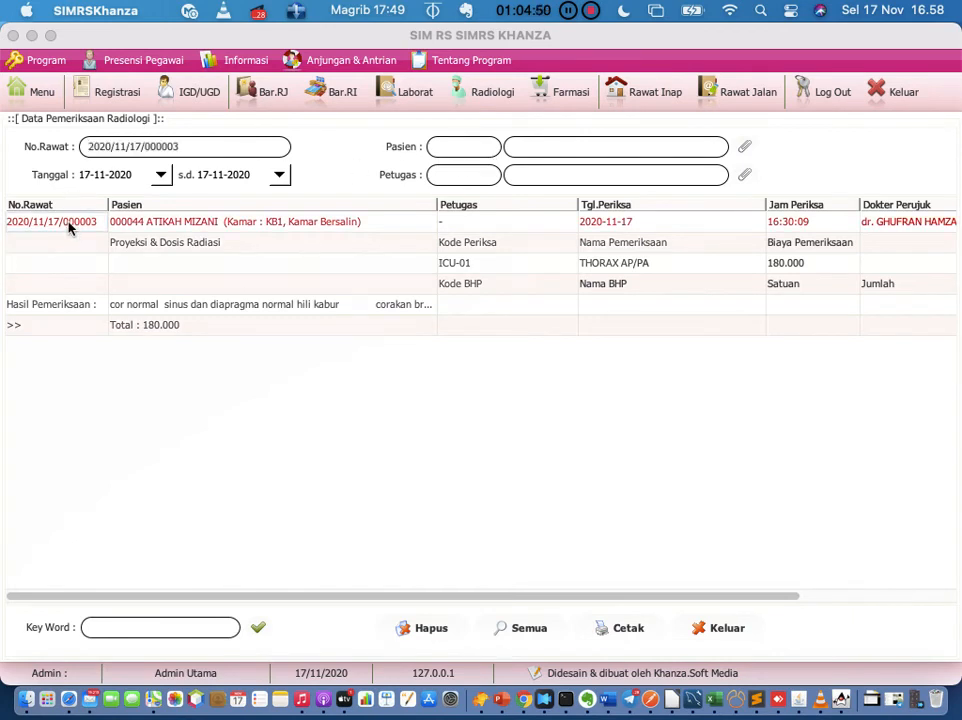
right_click(69, 228)
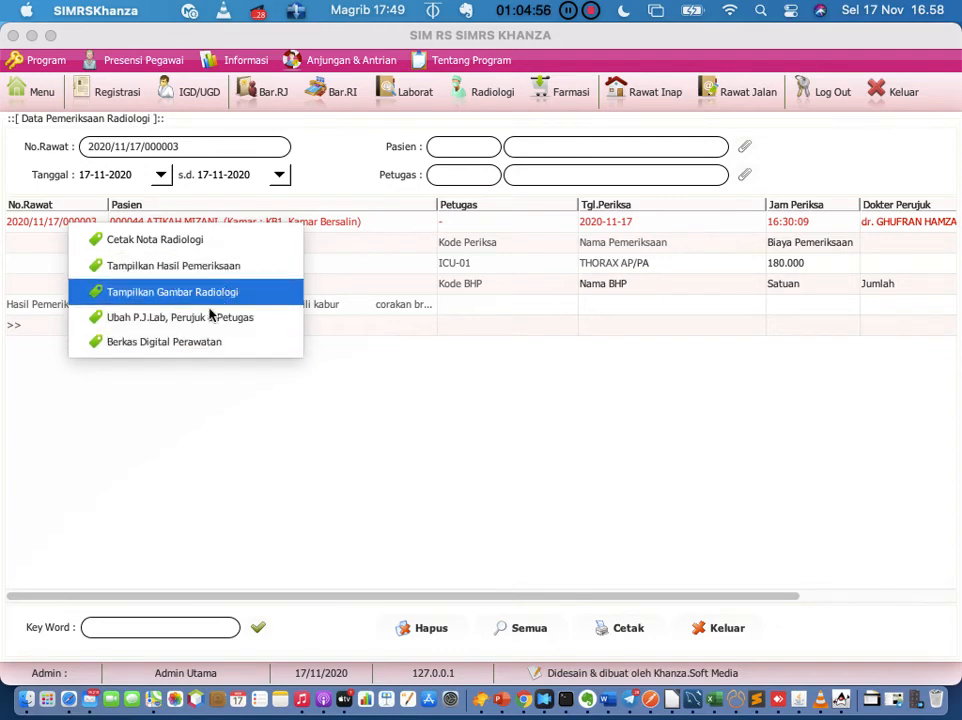
left_click(209, 452)
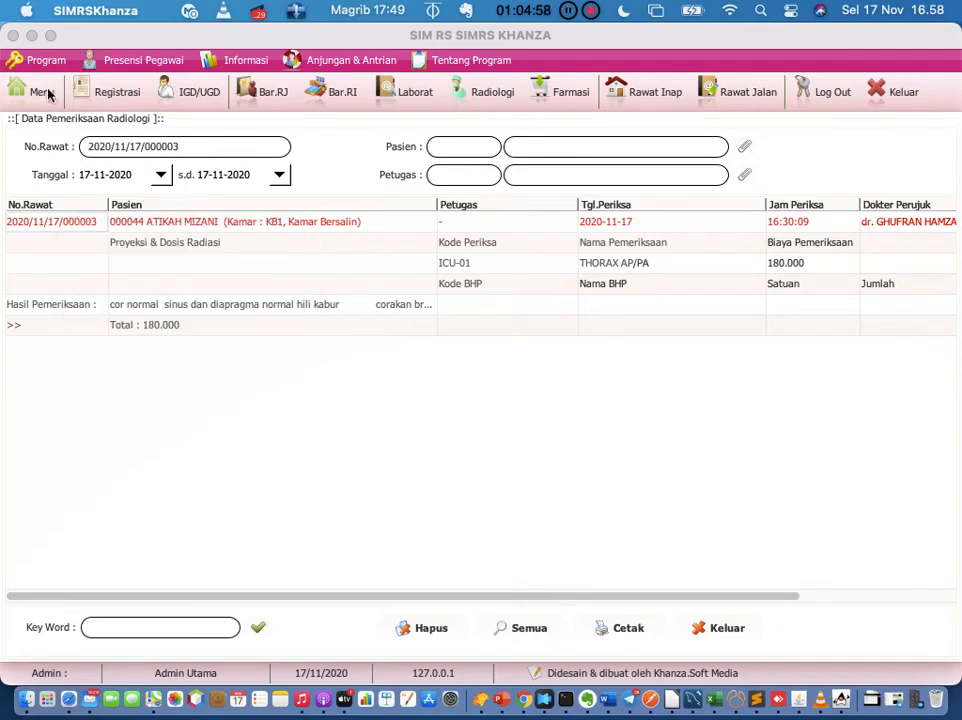
left_click(40, 91)
left_click(288, 157)
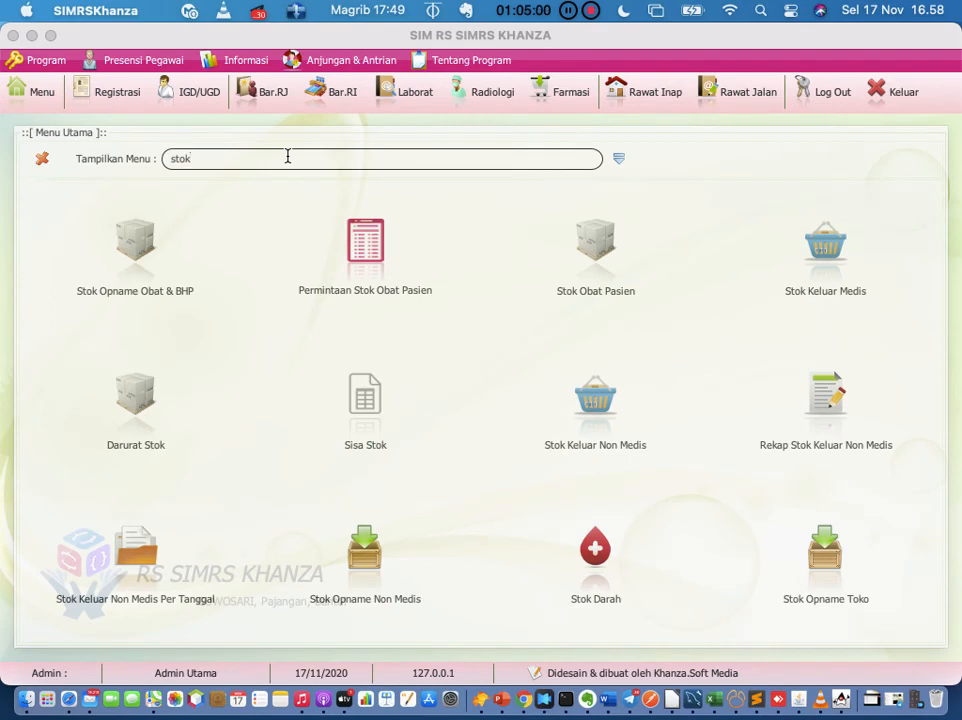
Step: Filter the menu by 'radiolo' and open Lama Pelayanan Radiologi for 17-11-2020
key("BackSpace")
key("BackSpace")
key("BackSpace")
key("BackSpace")
type("radiolo")
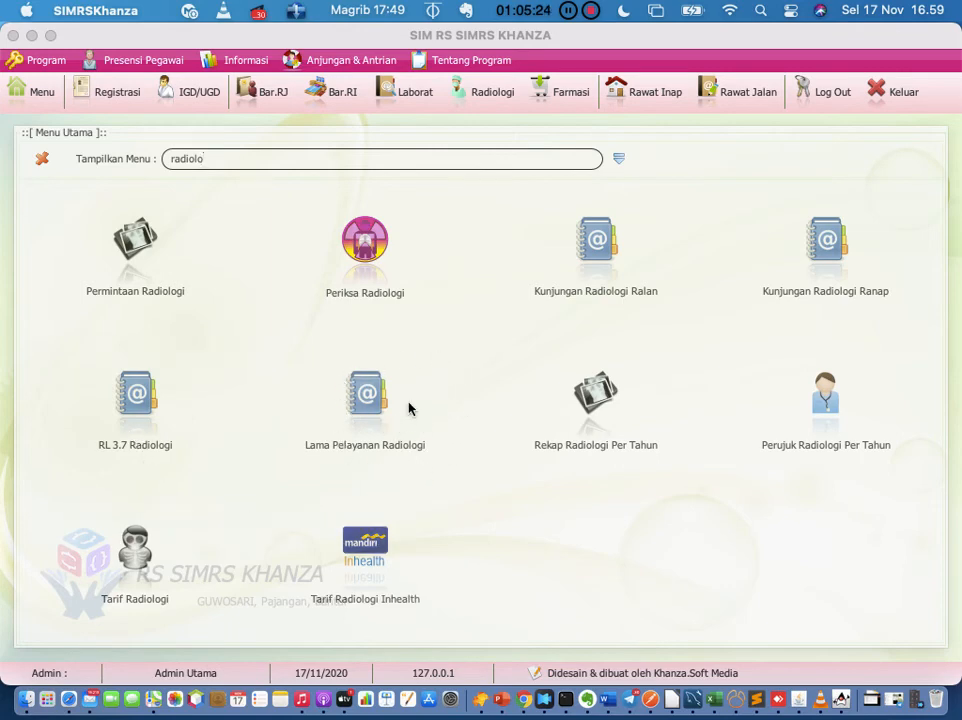
left_click(368, 395)
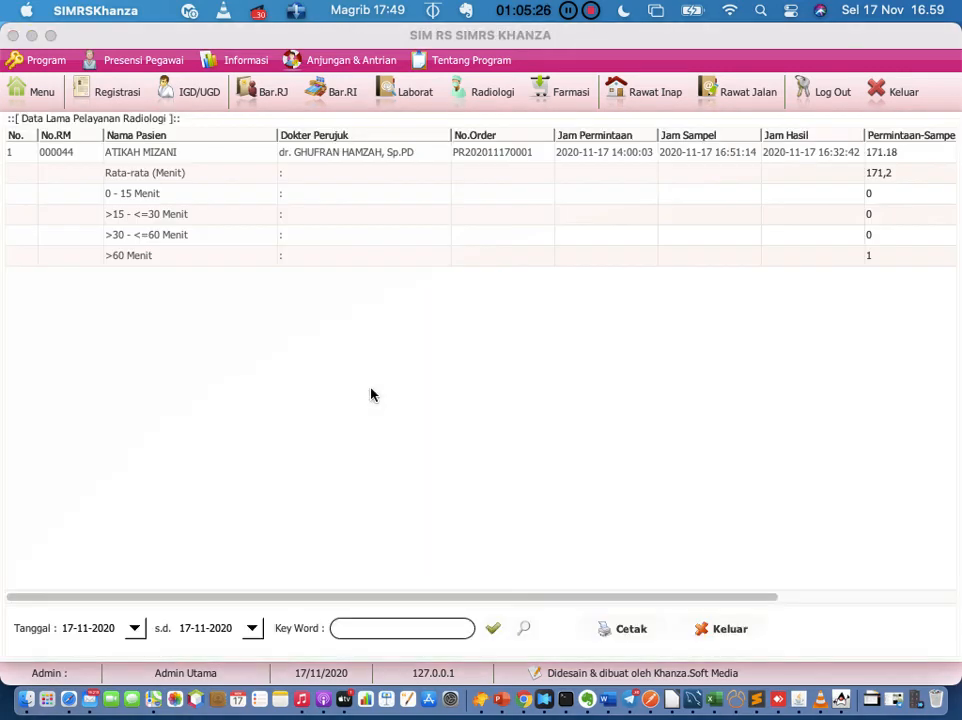
Step: Select the >60 Menit row, then open the Tarif Radiologi table of 466 exam tariffs
left_click(704, 260)
left_click(40, 92)
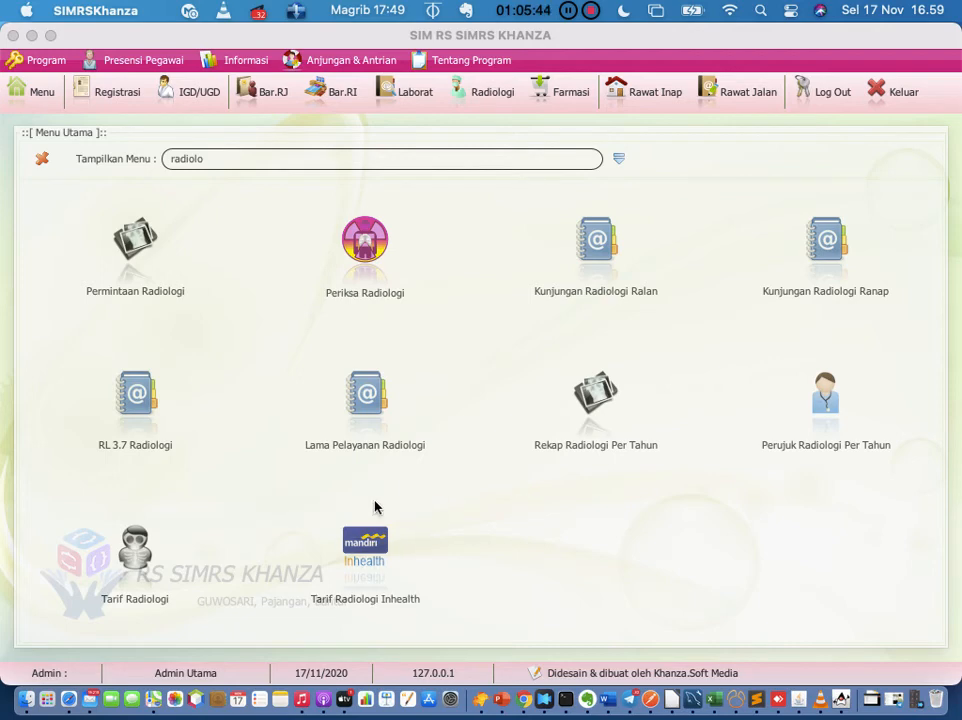
left_click(133, 545)
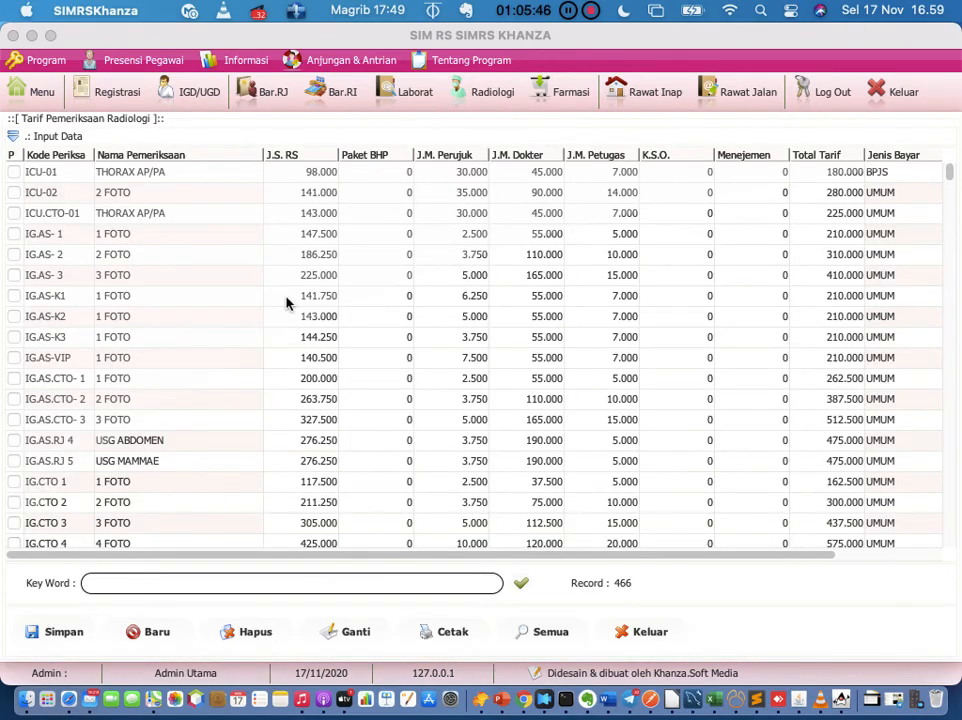
Step: Expand the Input Data form and load the ICU-01 tariff into it
left_click(24, 139)
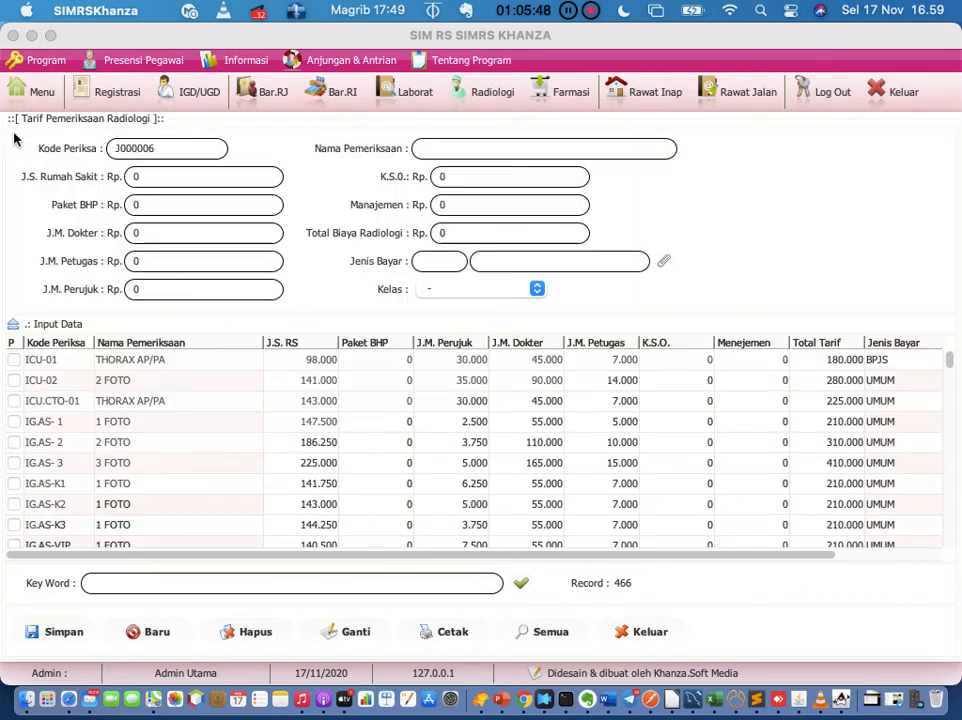
left_click(90, 360)
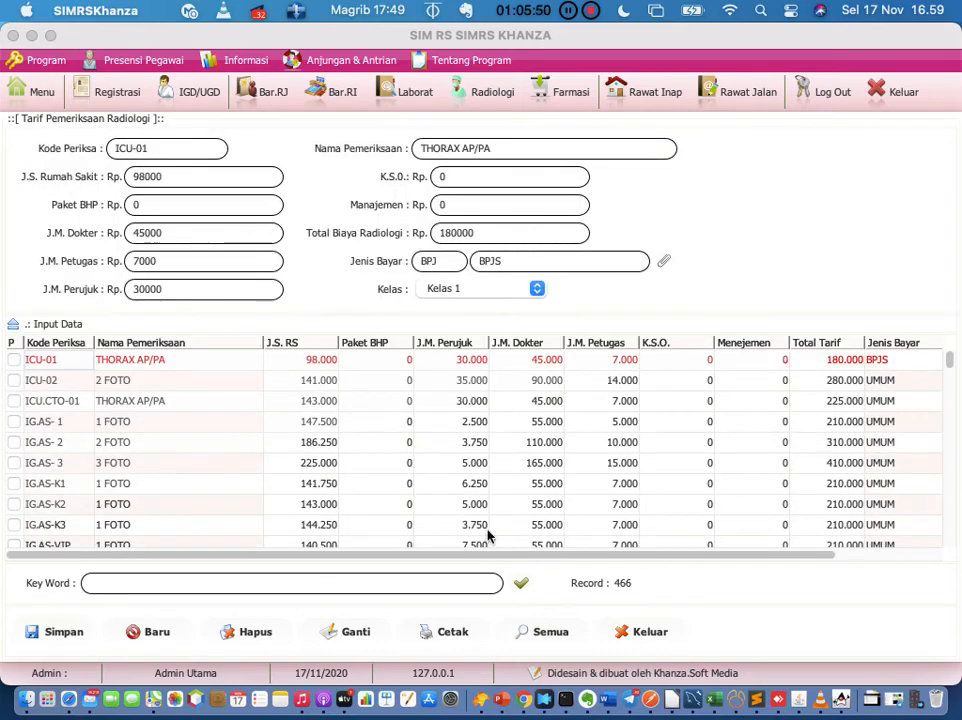
left_click(709, 707)
Step: Return to the main menu and replace the radiology filter with 'lab'
left_click(46, 101)
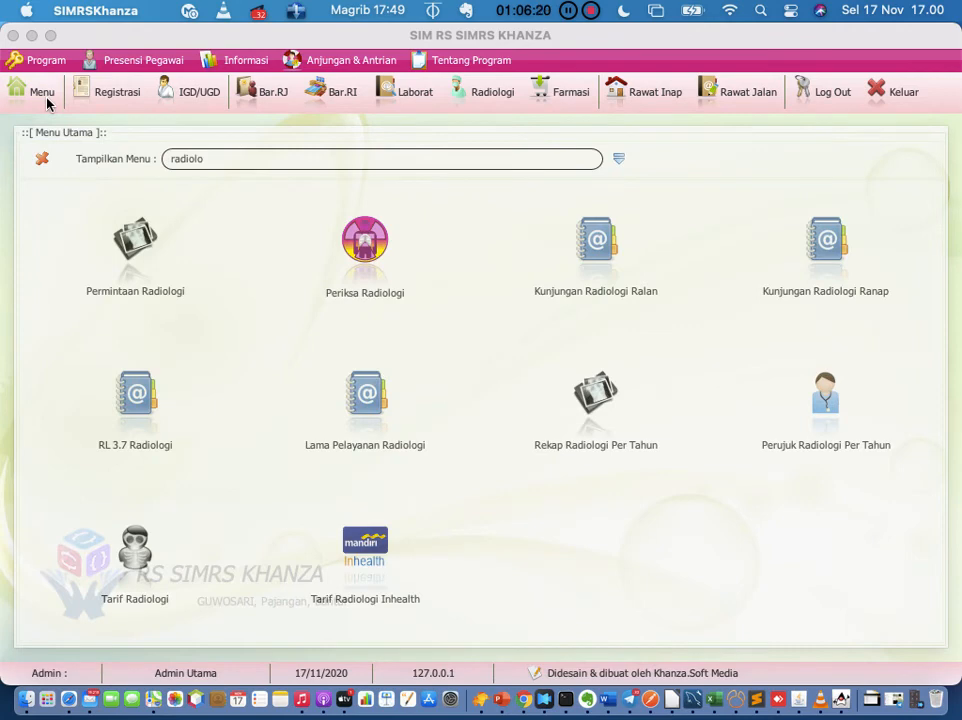
left_click(299, 160)
key("BackSpace")
key("BackSpace")
key("BackSpace")
key("BackSpace")
key("BackSpace")
key("BackSpace")
key("BackSpace")
type("lab")
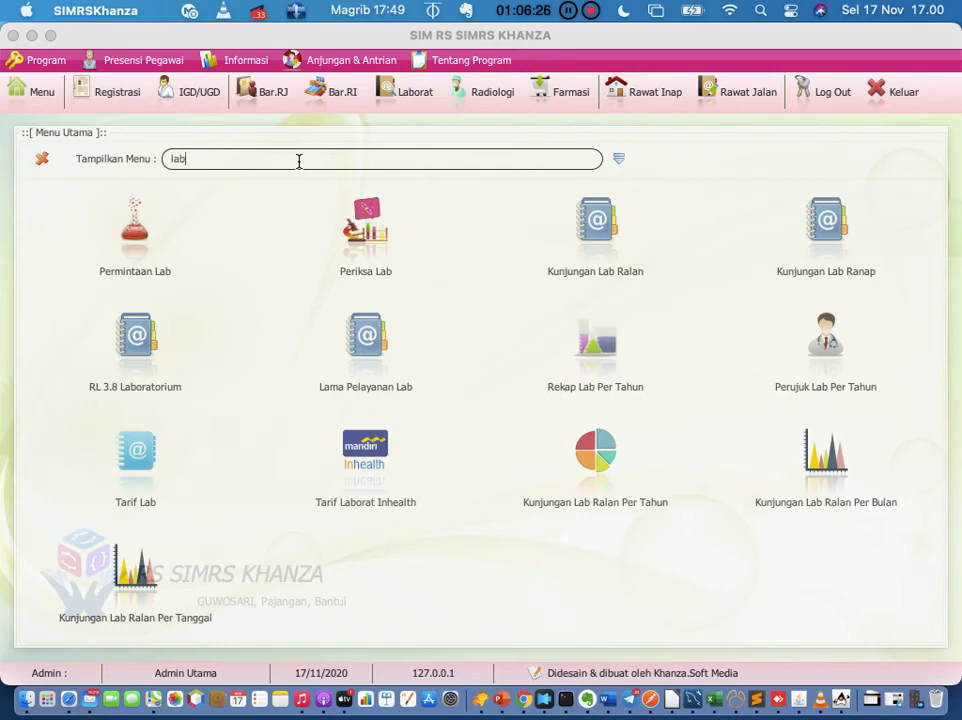
Step: Preview the Kunjungan Lab Ralan report, close the preview, and return to the main menu filter
left_click(596, 230)
scroll(518, 310, "right", 5)
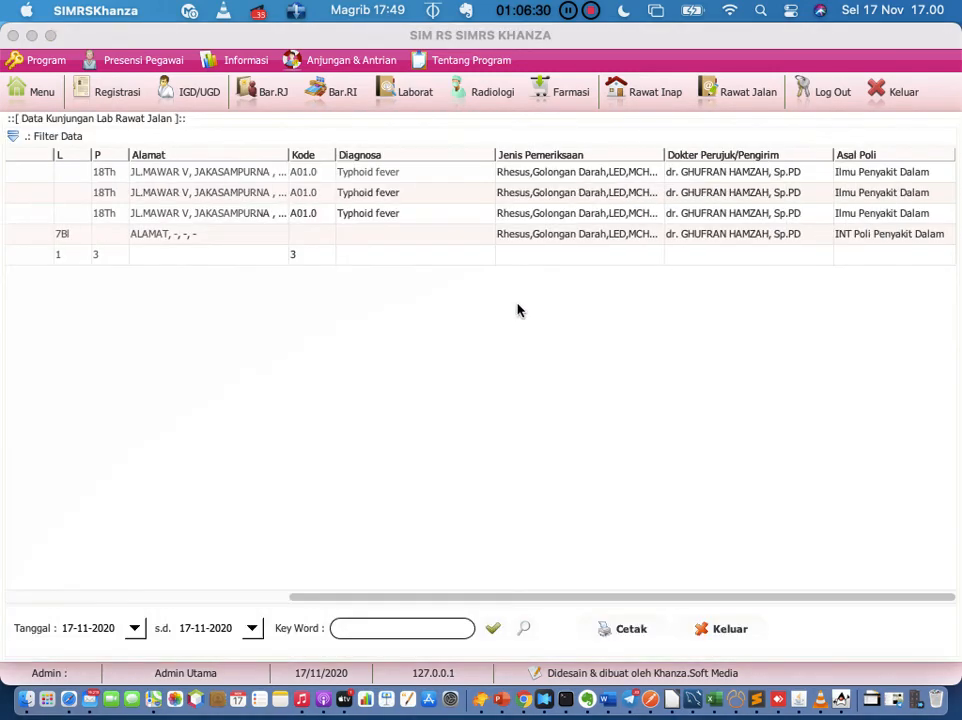
scroll(518, 310, "left", 5)
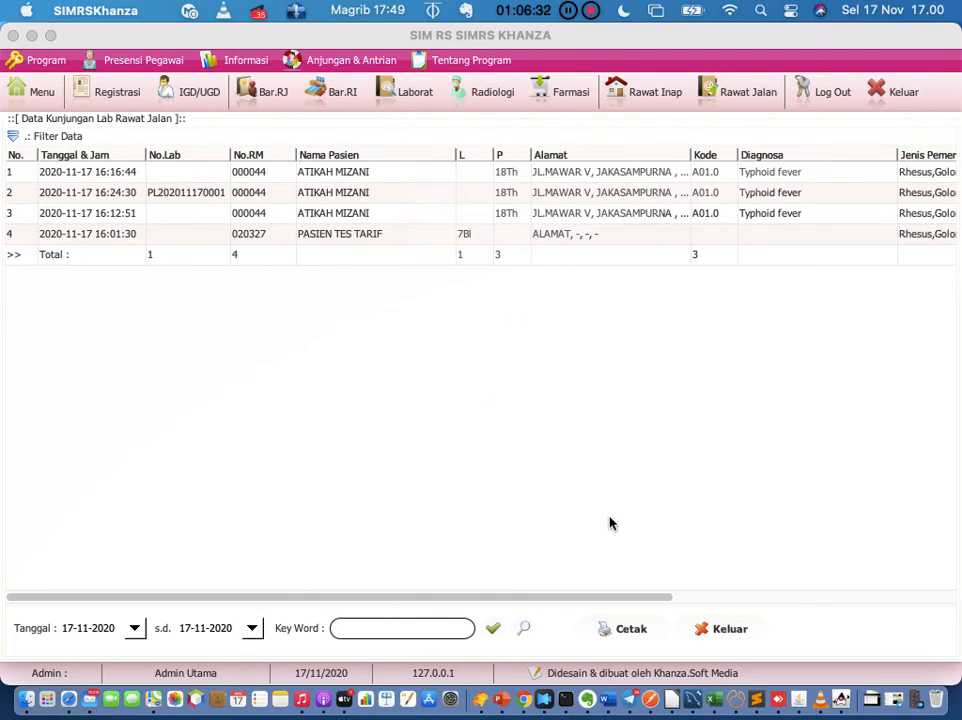
left_click(612, 628)
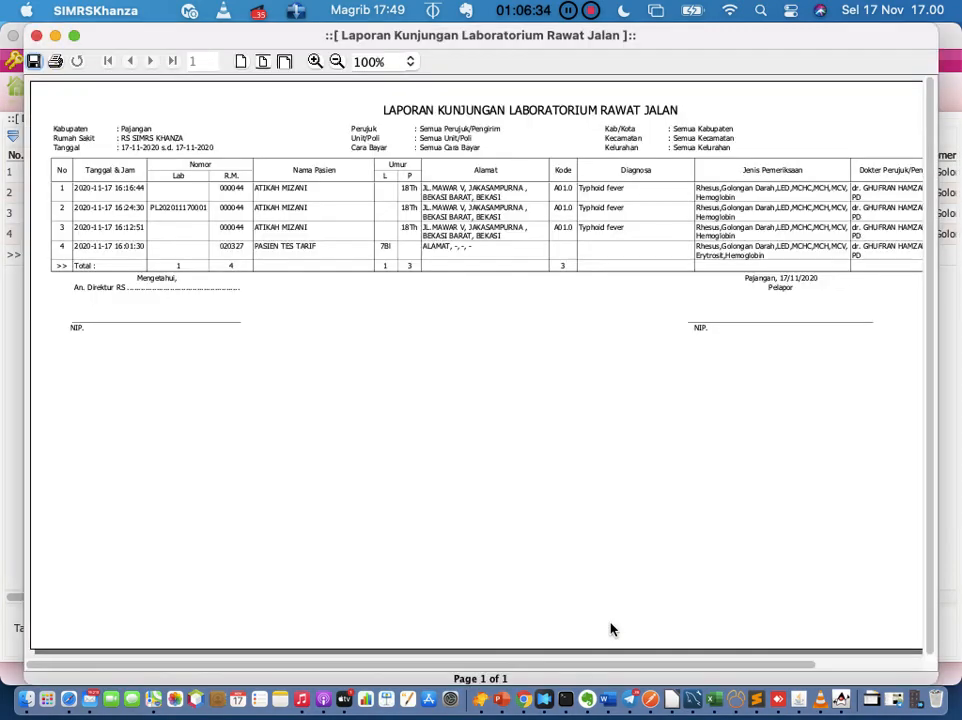
scroll(615, 355, "right", 3)
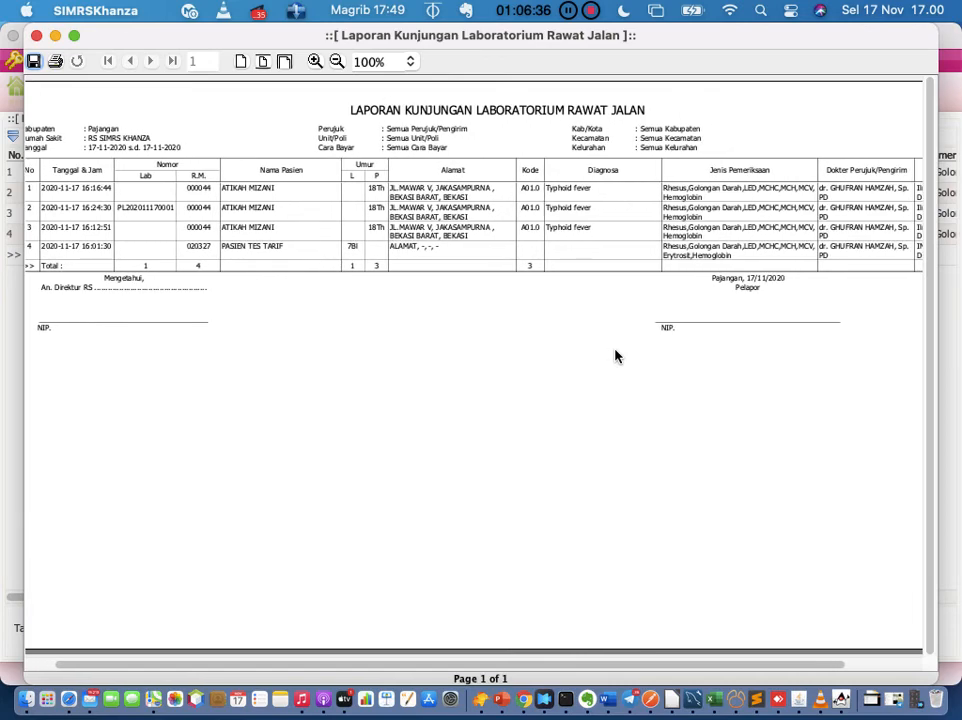
scroll(615, 355, "right", 3)
scroll(615, 355, "left", 6)
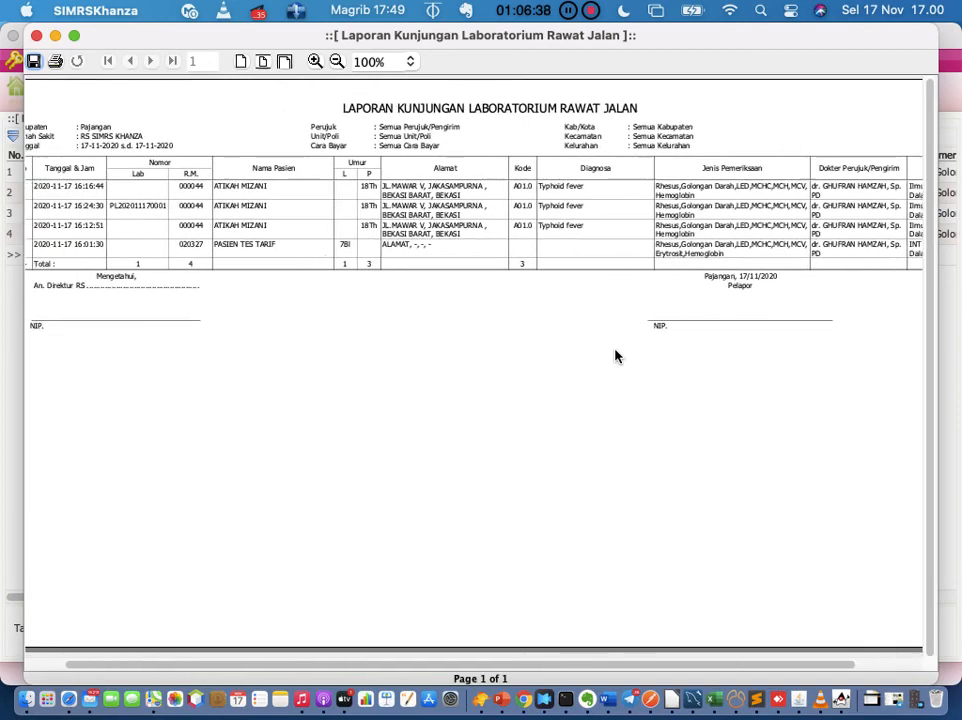
left_click(36, 36)
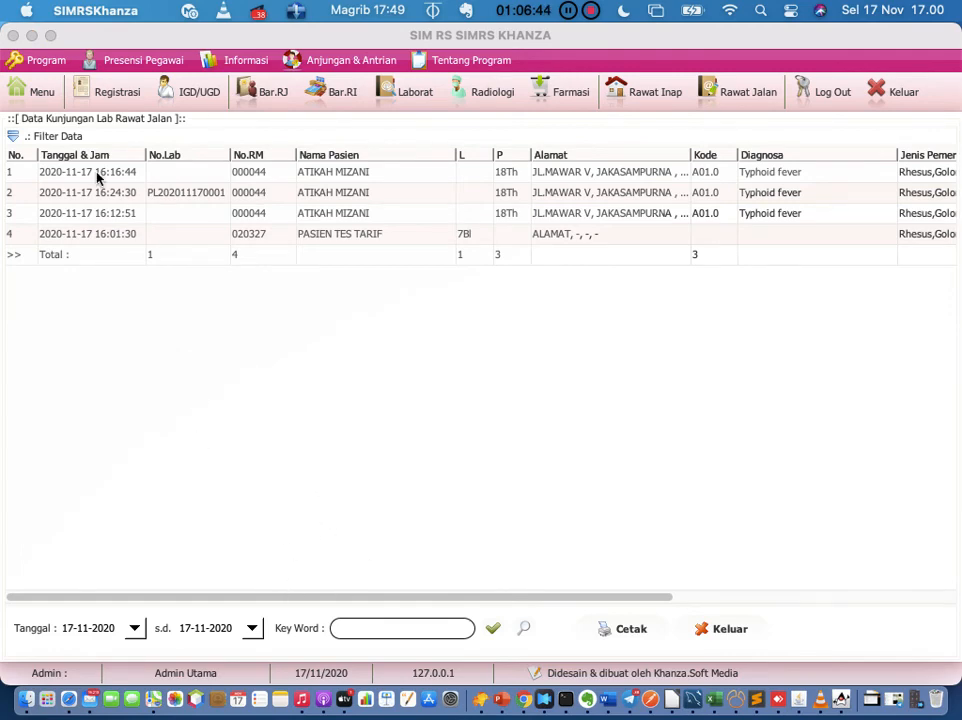
left_click(28, 96)
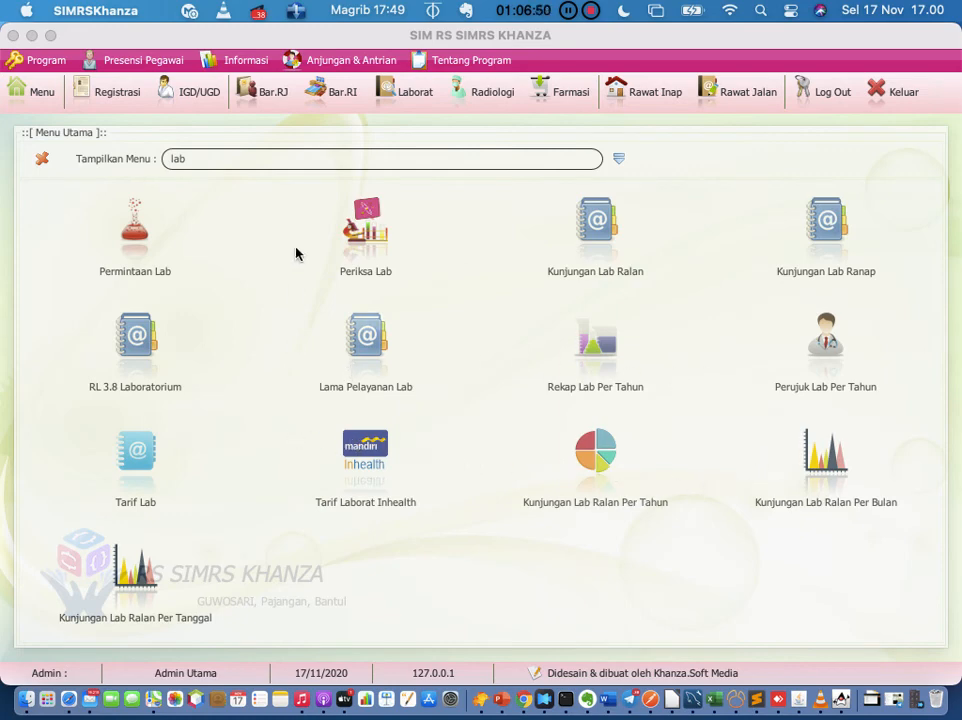
left_click(303, 159)
Step: Search the menu for 'detail tindakan' and open the Detail Tindakan window
key("BackSpace")
key("BackSpace")
key("BackSpace")
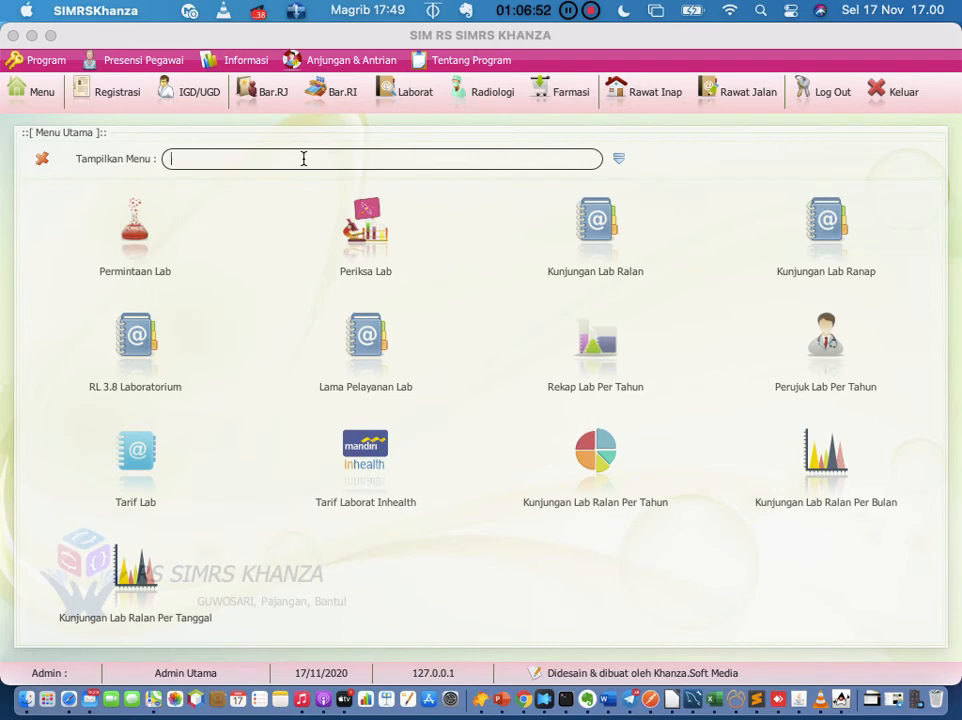
type("detail tindakan")
key("Return")
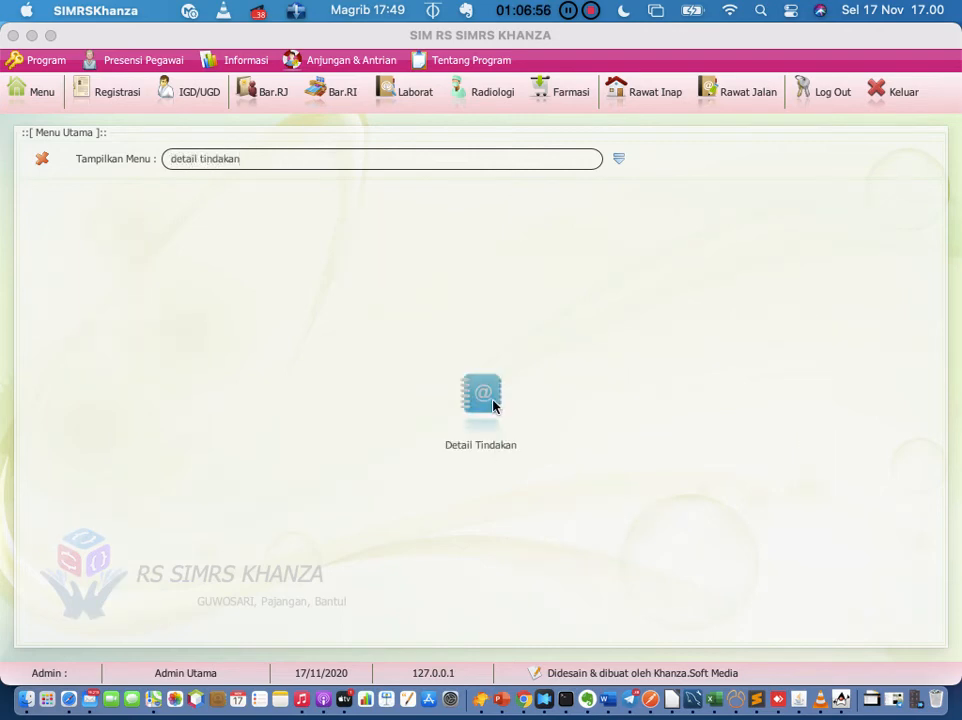
left_click(492, 404)
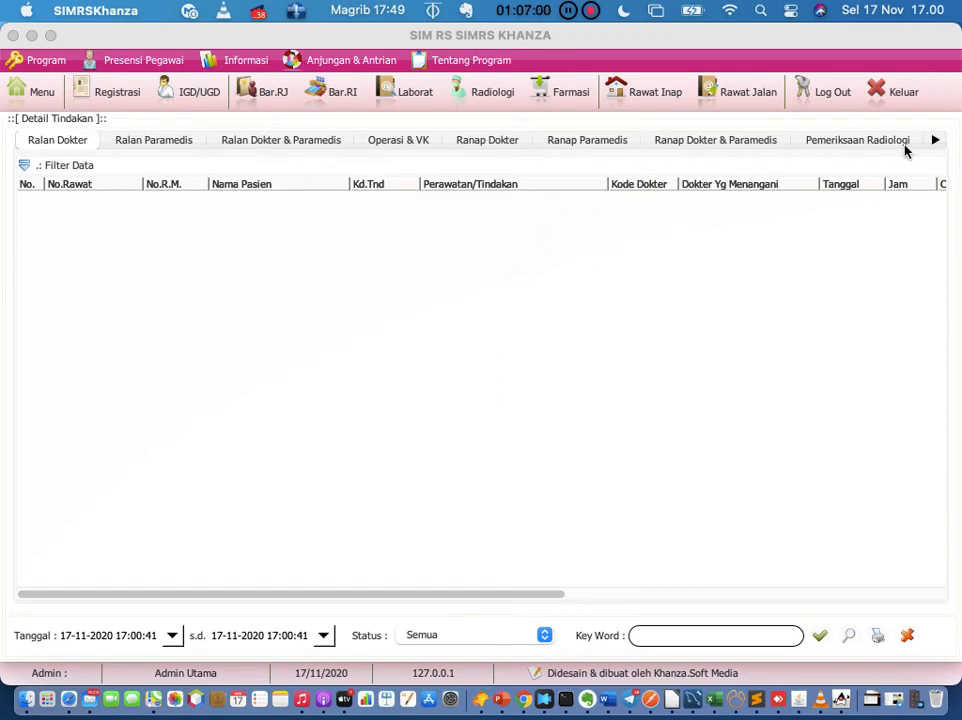
Step: Advance through the tabs to Detail Pemeriksaan Laboratorium and scroll its empty 17-11-2020 table
left_click(935, 143)
left_click(935, 143)
left_click(935, 143)
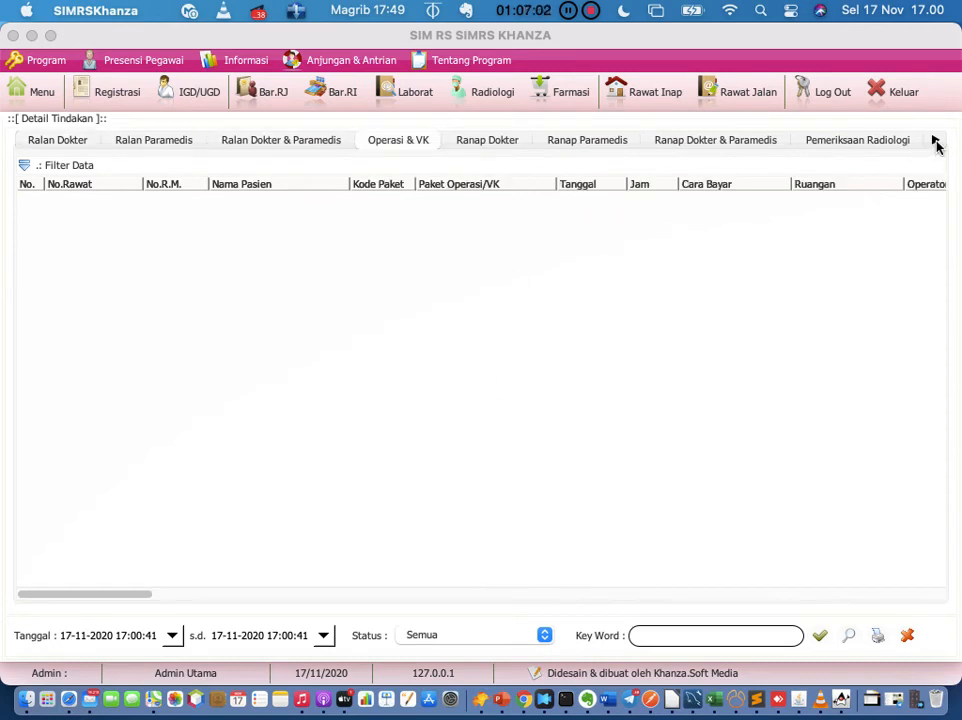
left_click(935, 143)
left_click(935, 143)
left_click(935, 143)
left_click(935, 143)
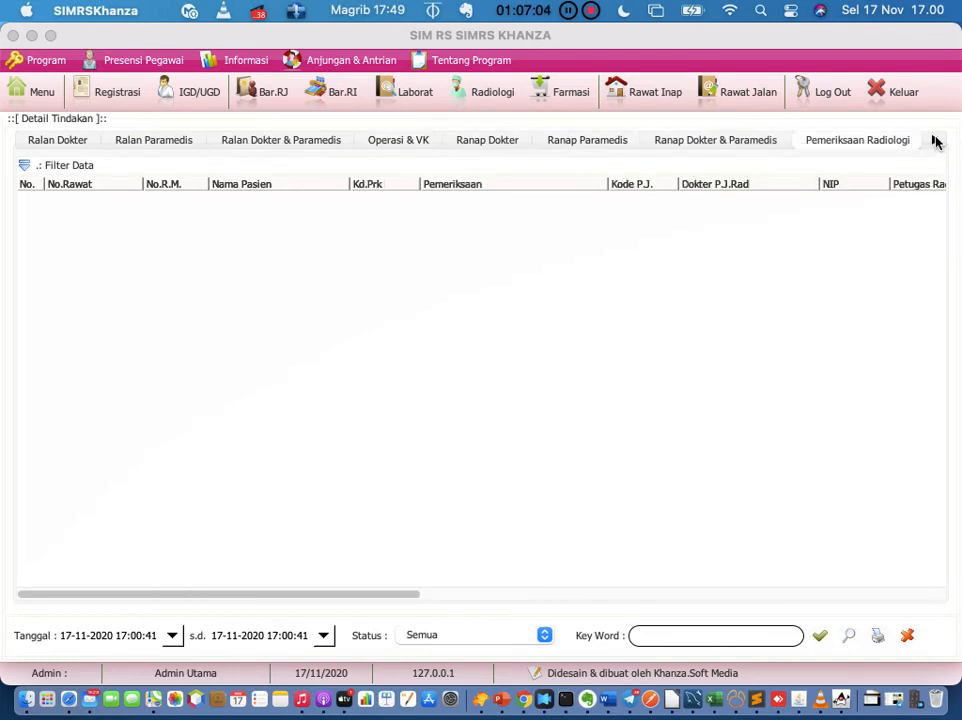
left_click(935, 143)
left_click(883, 142)
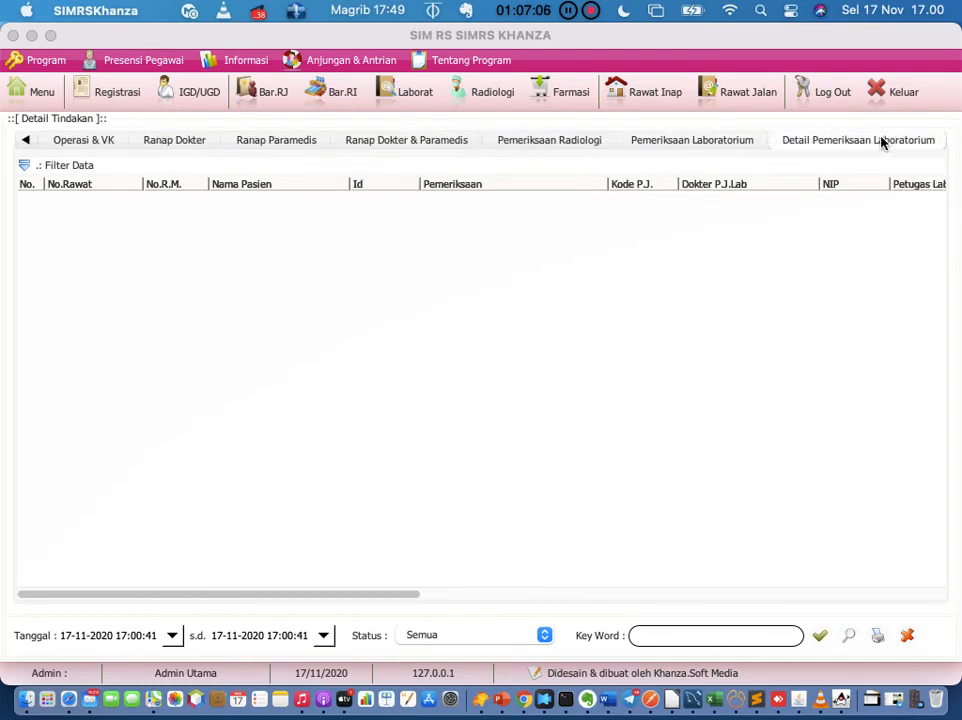
scroll(650, 306, "right", 10)
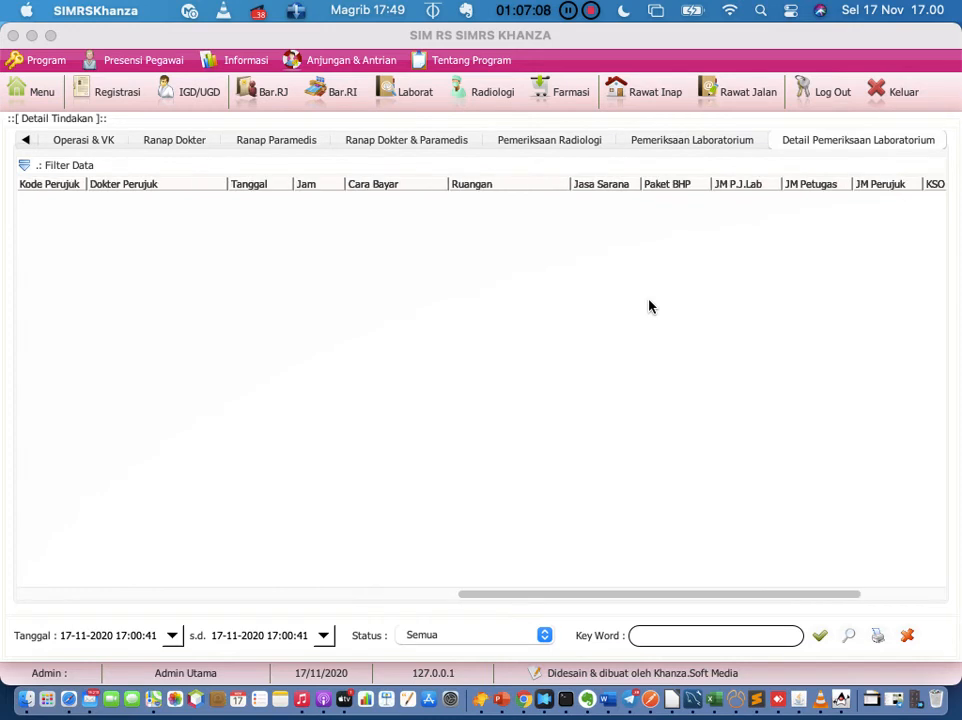
scroll(650, 306, "left", 10)
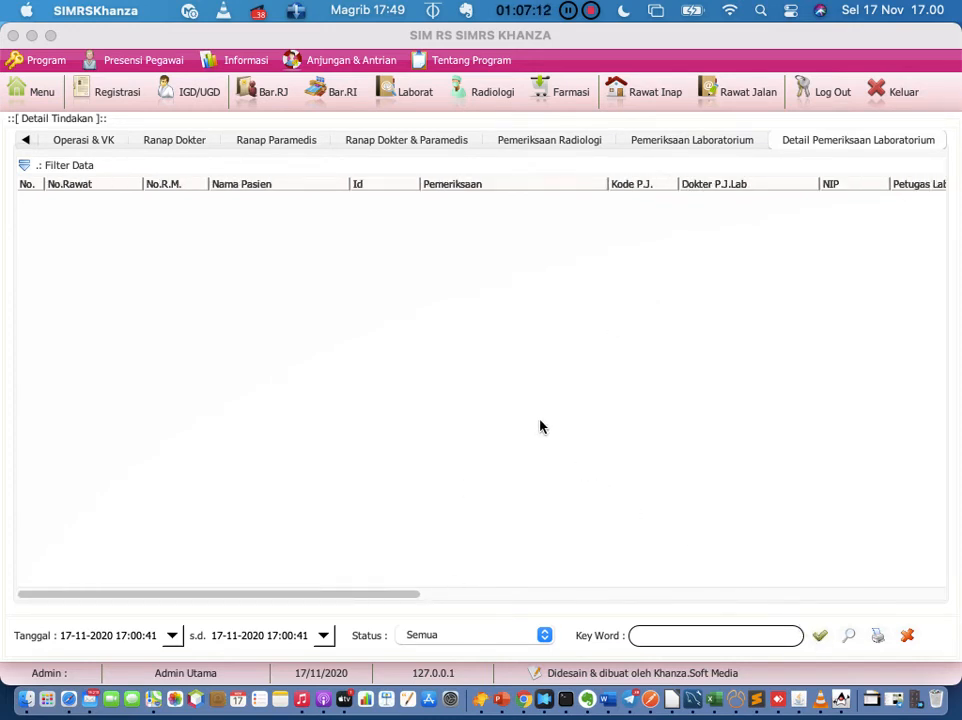
scroll(540, 427, "right", 5)
scroll(540, 427, "right", 8)
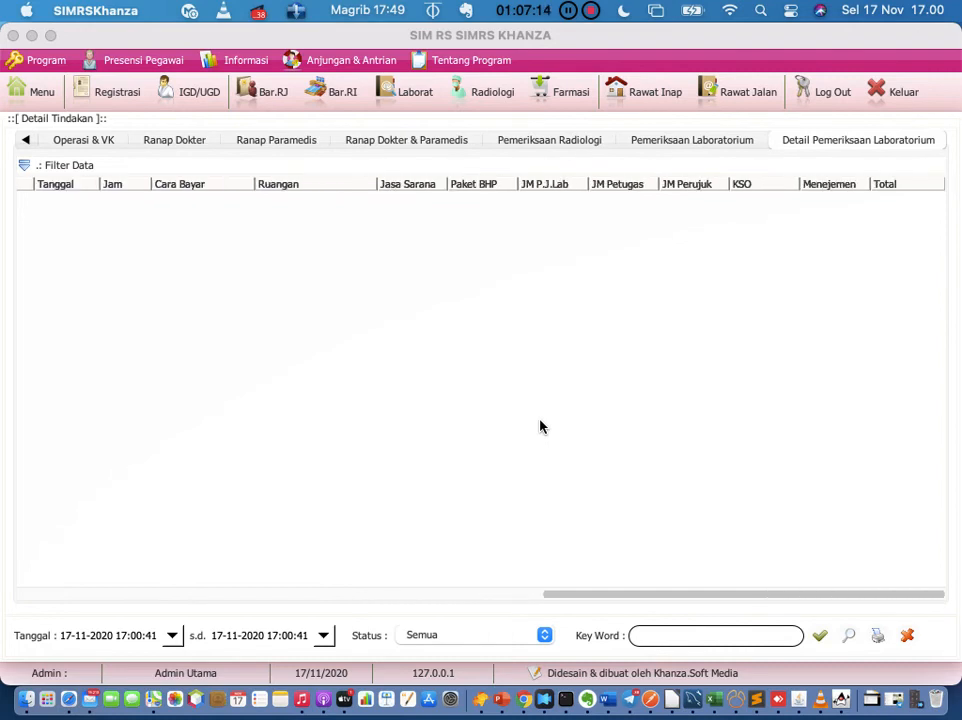
scroll(540, 427, "left", 10)
scroll(540, 427, "right", 10)
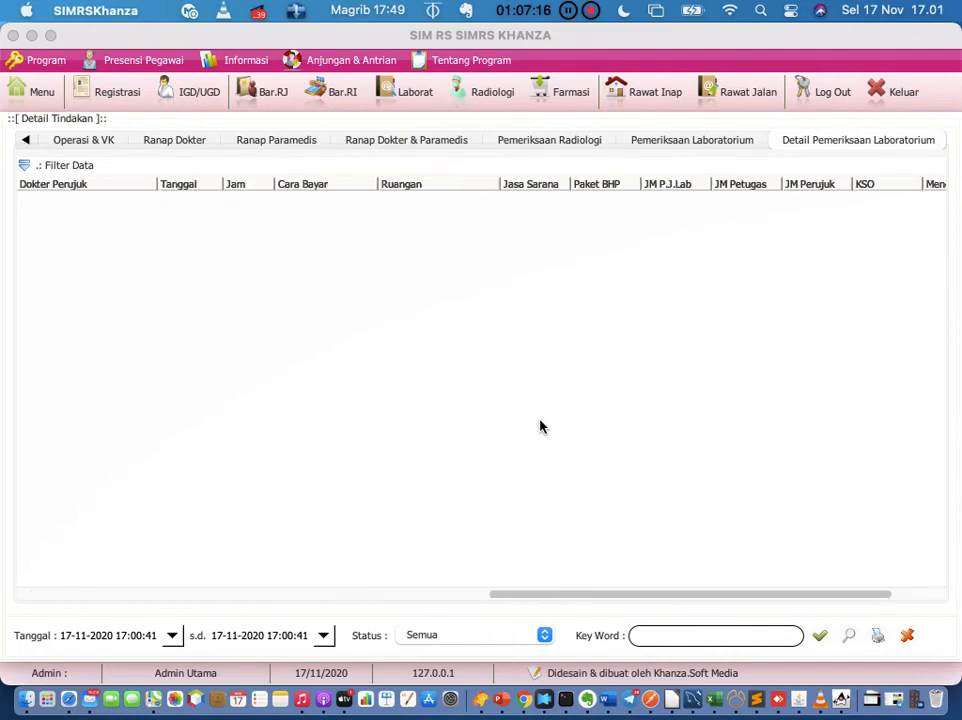
scroll(540, 427, "left", 10)
scroll(540, 427, "right", 10)
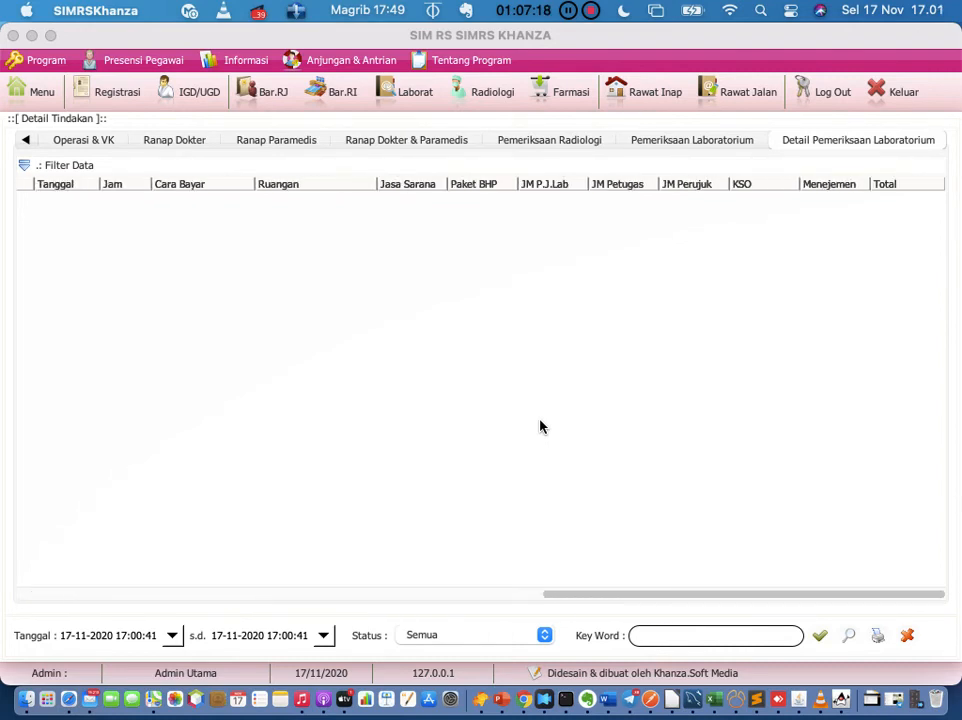
scroll(540, 427, "left", 10)
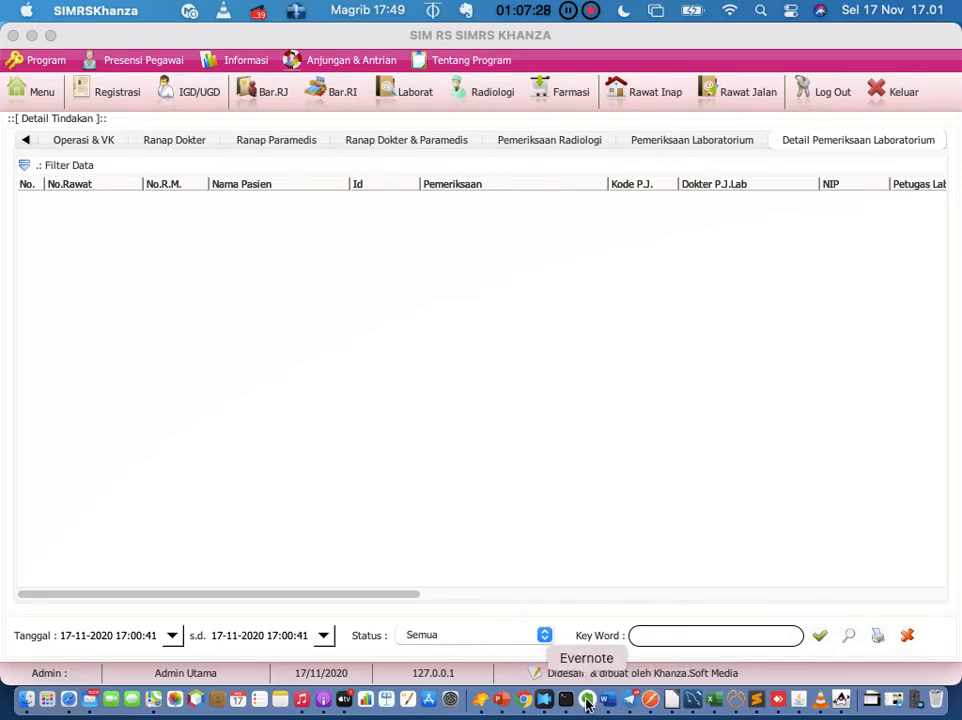
left_click(710, 148)
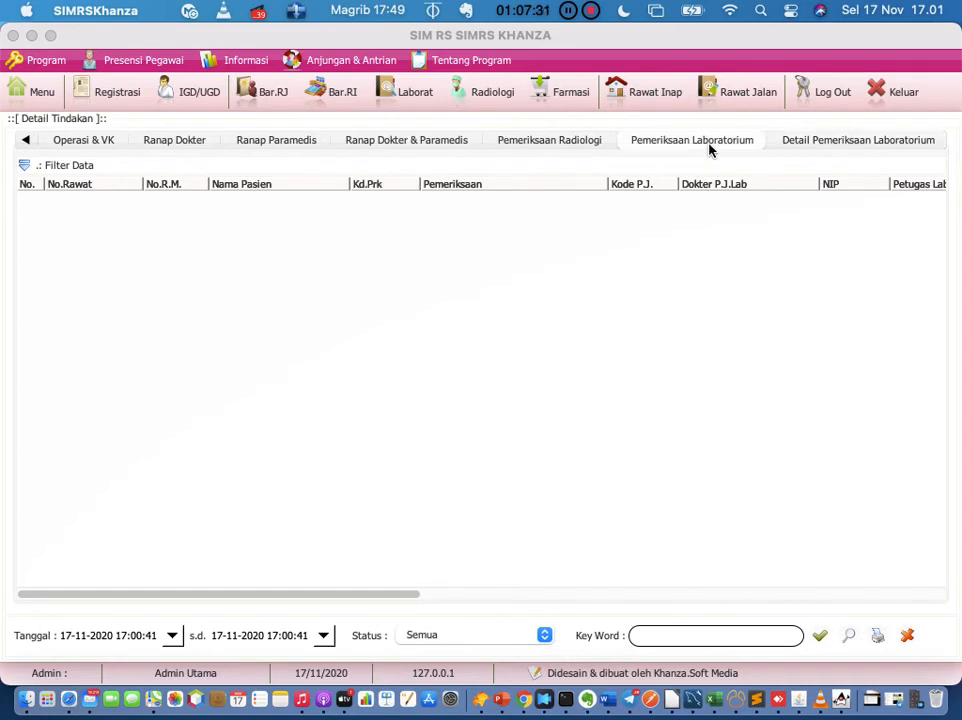
left_click(573, 147)
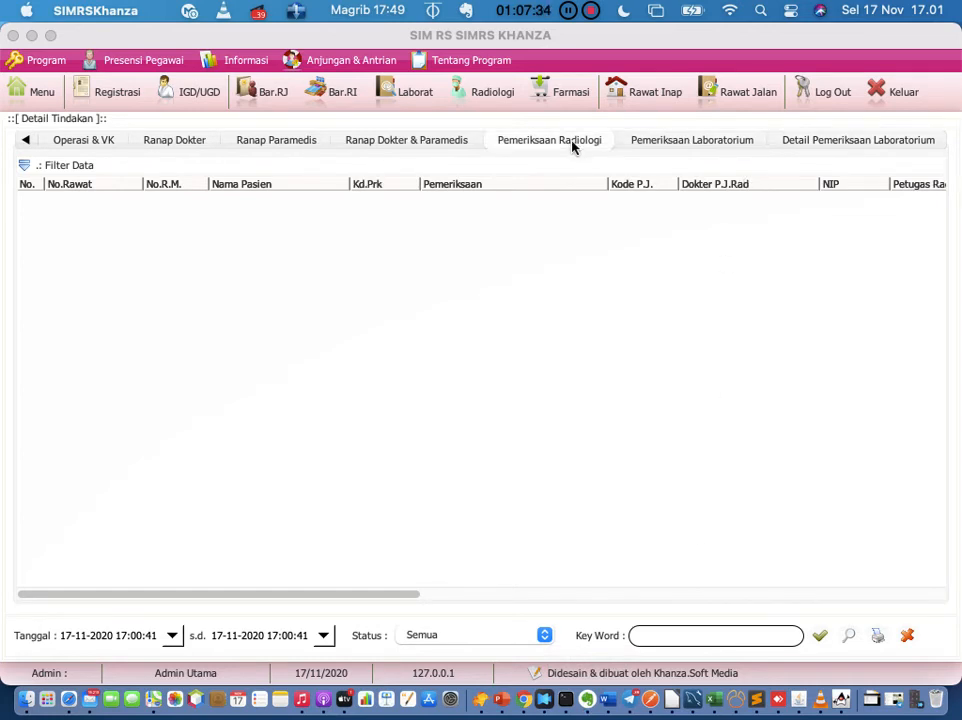
left_click(826, 146)
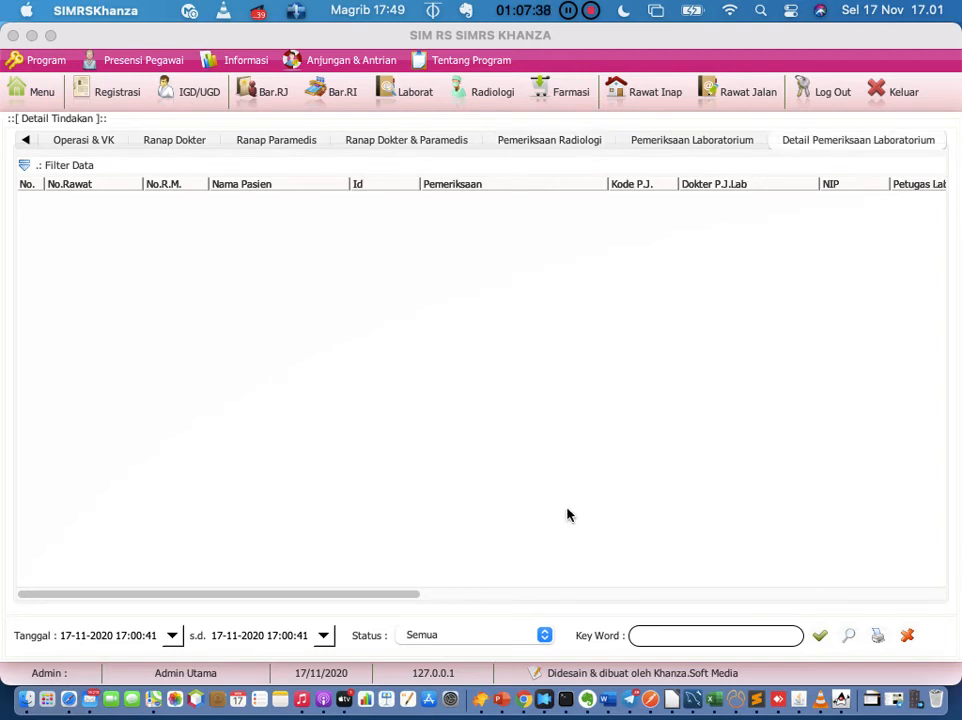
Step: Add 'hak akses melihat detail tindakan' to Evernote's Masalah list, then return to SIMRS Khanza
left_click(587, 700)
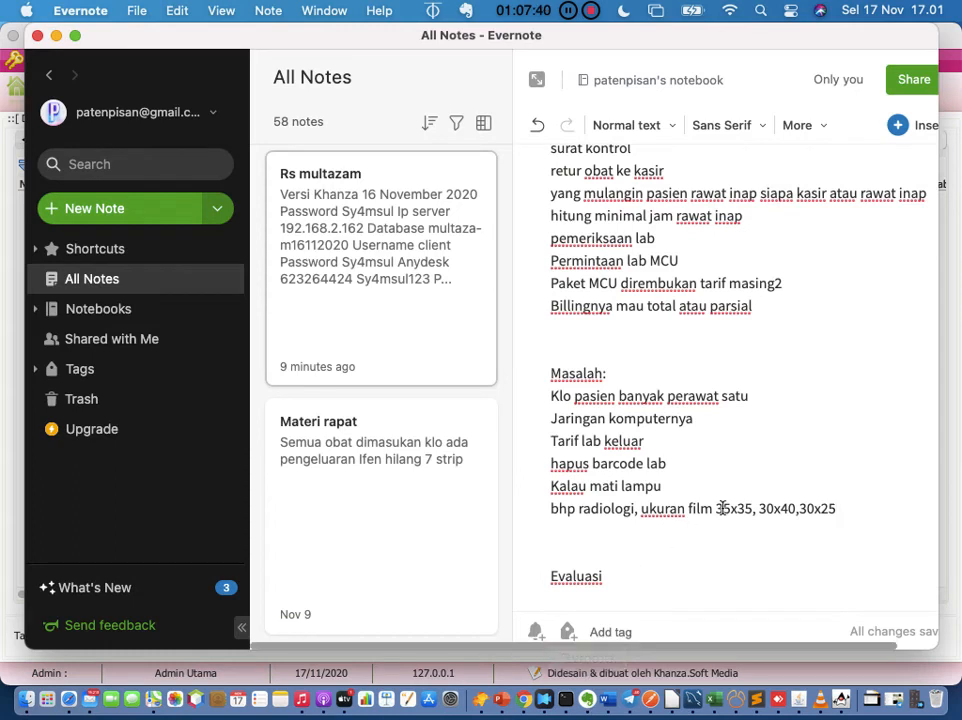
key("Return")
type("h")
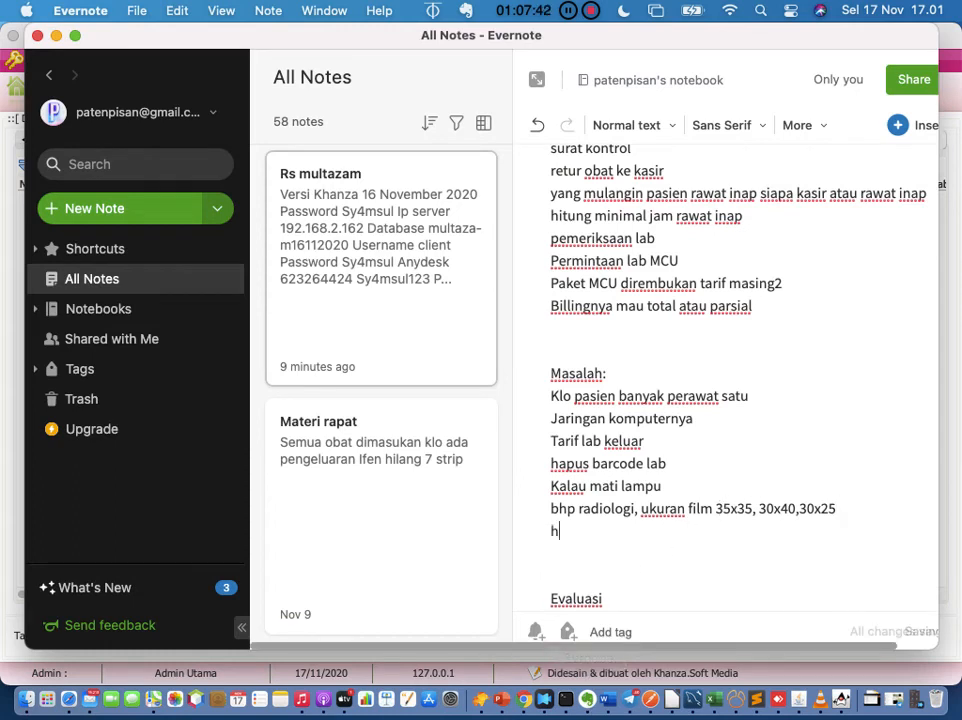
type("ak akses mel")
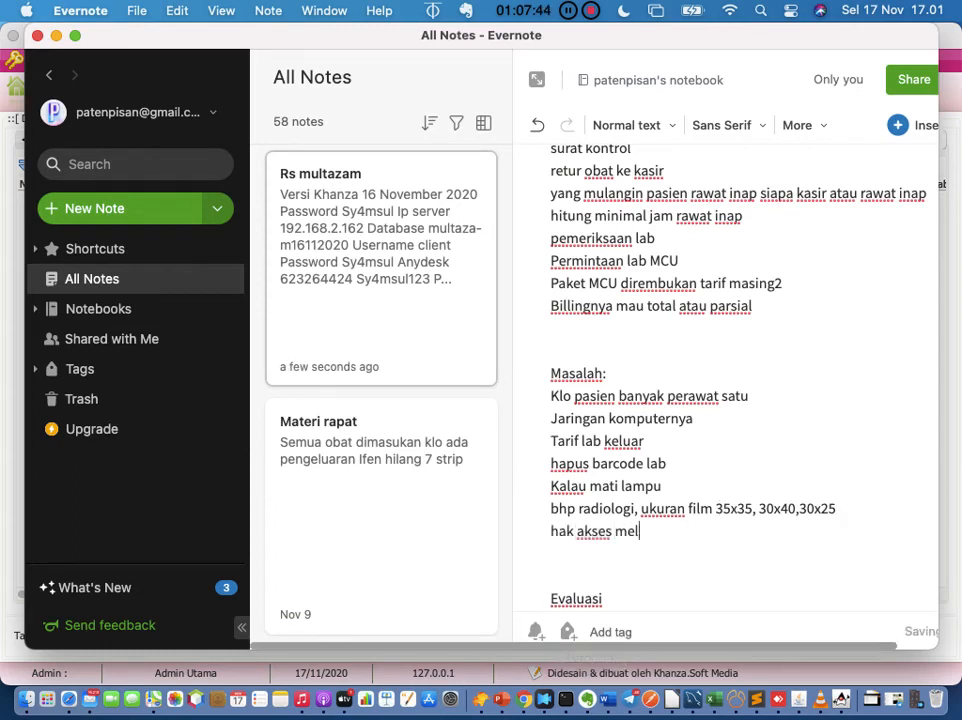
type("ihat detial")
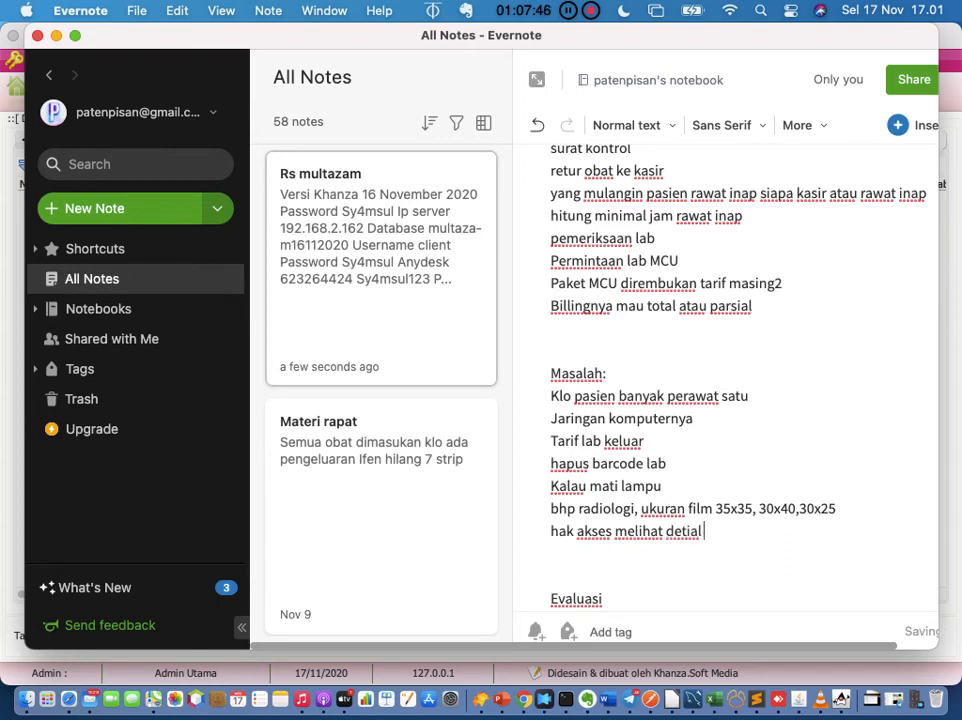
key("BackSpace")
key("BackSpace")
type("il tindakn")
key("BackSpace")
type("an")
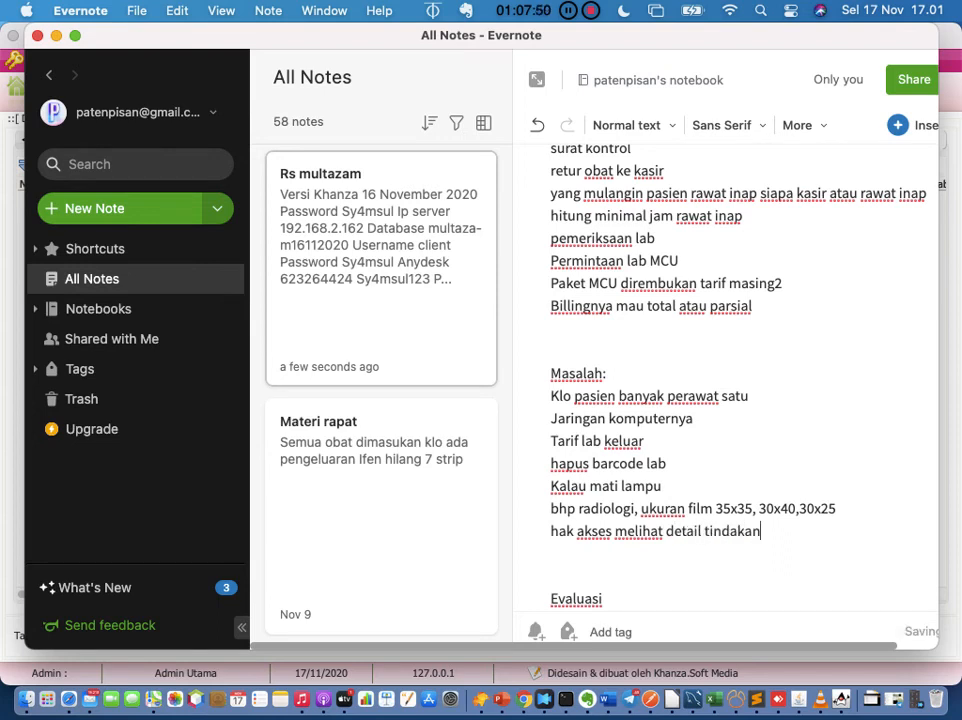
left_click(838, 702)
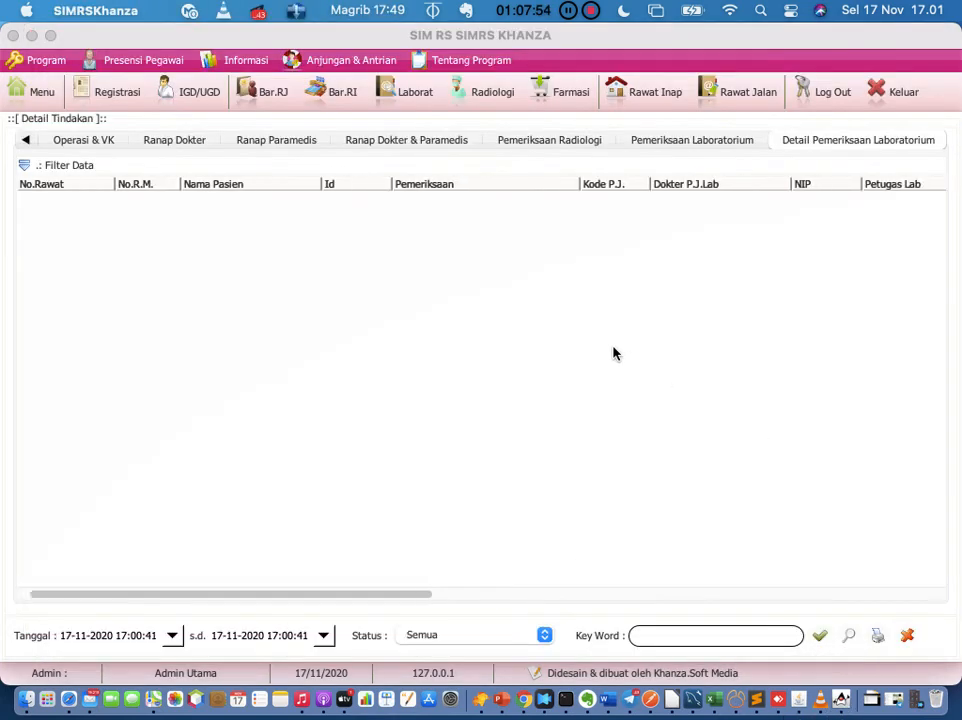
Step: Scroll the Detail Pemeriksaan Laboratorium table sideways, then close the Detail Tindakan window
scroll(614, 352, "right", 10)
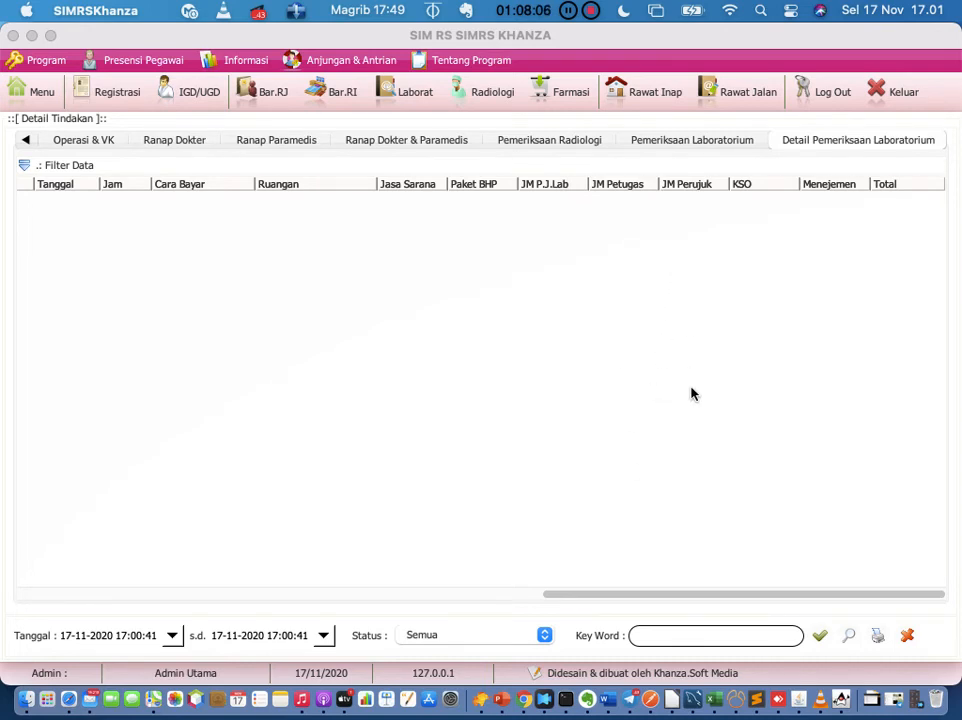
scroll(690, 394, "left", 5)
scroll(690, 394, "right", 5)
scroll(690, 394, "left", 10)
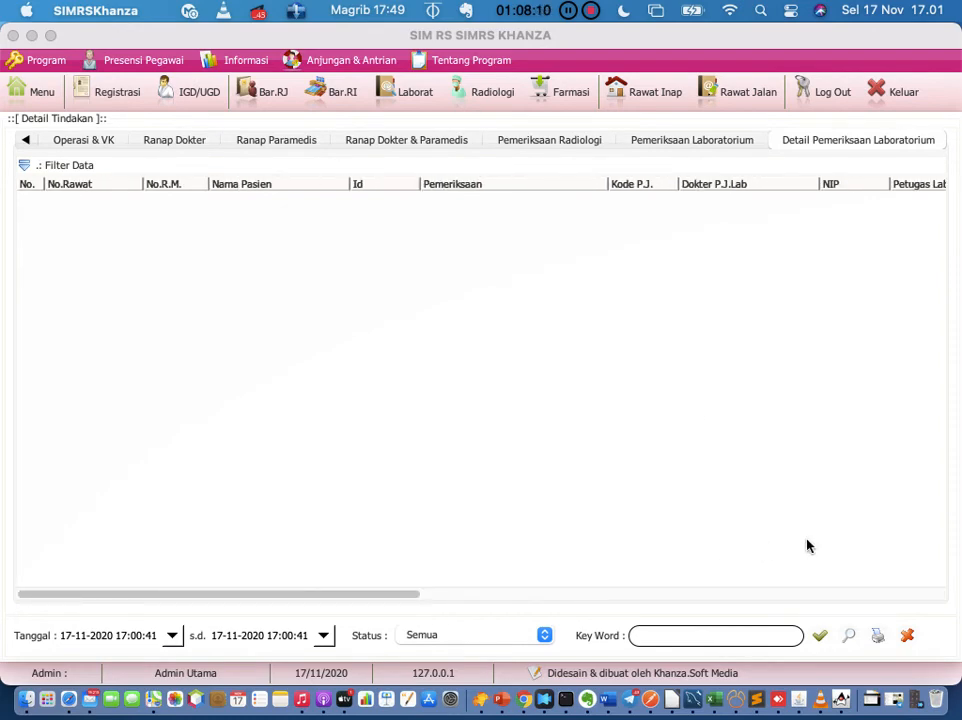
left_click(908, 636)
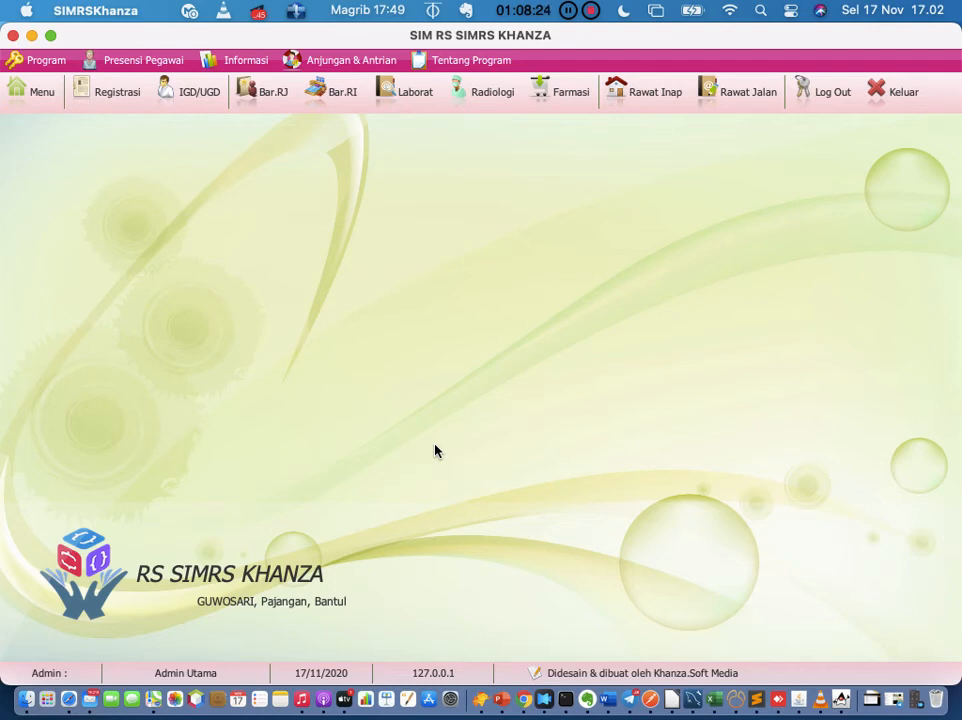
Step: Open Menu Utama and clear the 'detail tindakan' search text
left_click(37, 100)
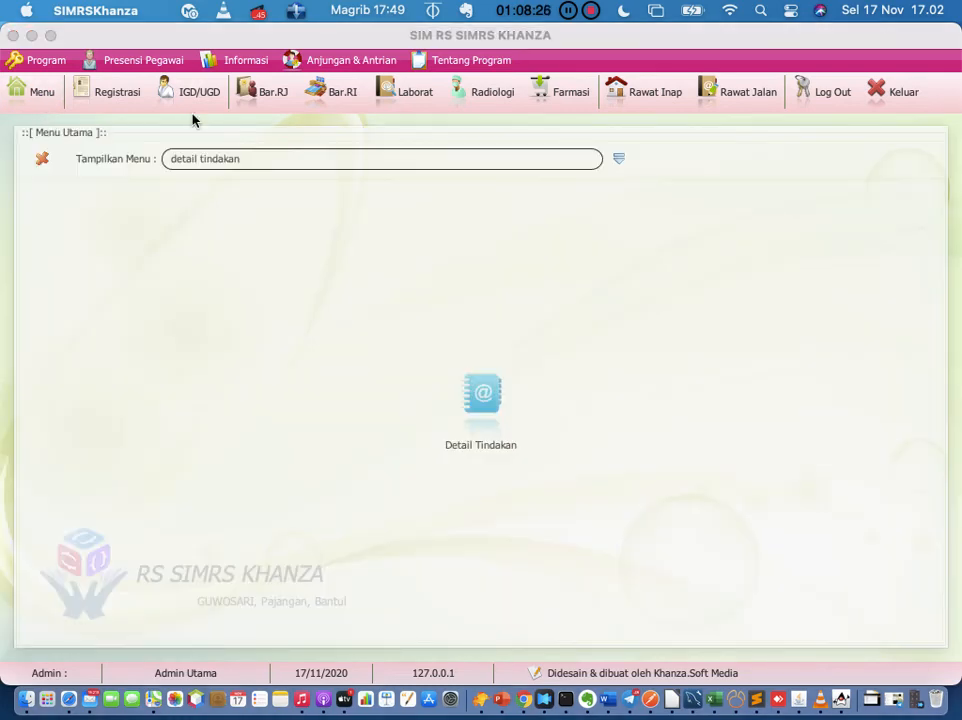
left_click(305, 159)
key("BackSpace")
key("BackSpace")
key("BackSpace")
key("BackSpace")
key("BackSpace")
key("BackSpace")
key("BackSpace")
key("BackSpace")
key("BackSpace")
key("BackSpace")
key("BackSpace")
key("BackSpace")
key("BackSpace")
key("BackSpace")
key("BackSpace")
Step: Choose the [H] Olah Data Tagihan Rawat Inap & Rawat Jalan category from the Tampilkan Menu dropdown
left_click(618, 160)
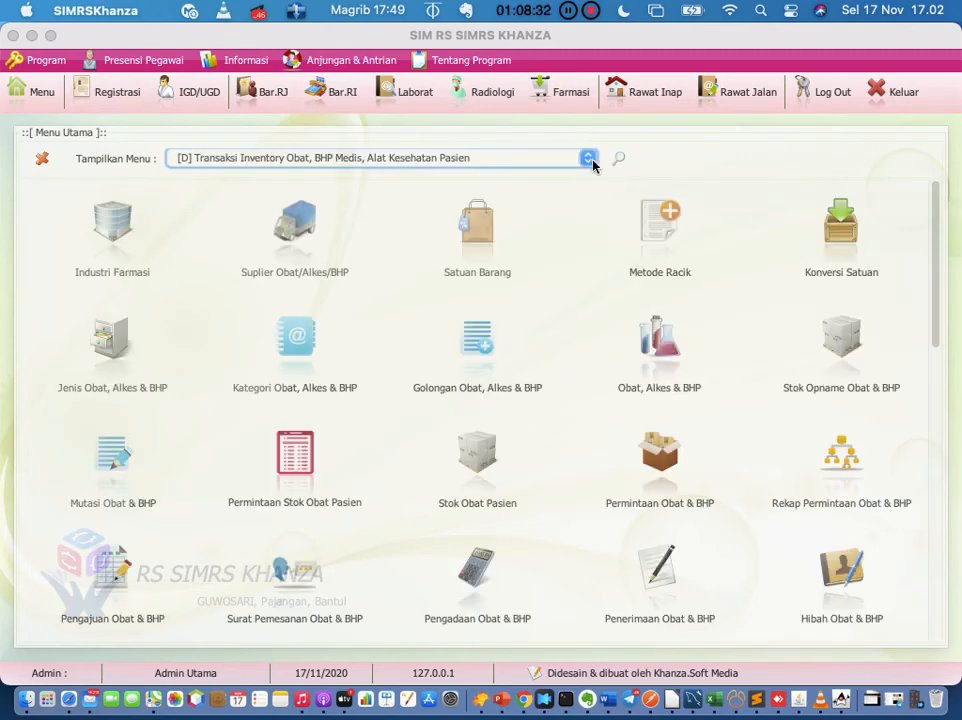
scroll(522, 290, "down", 2)
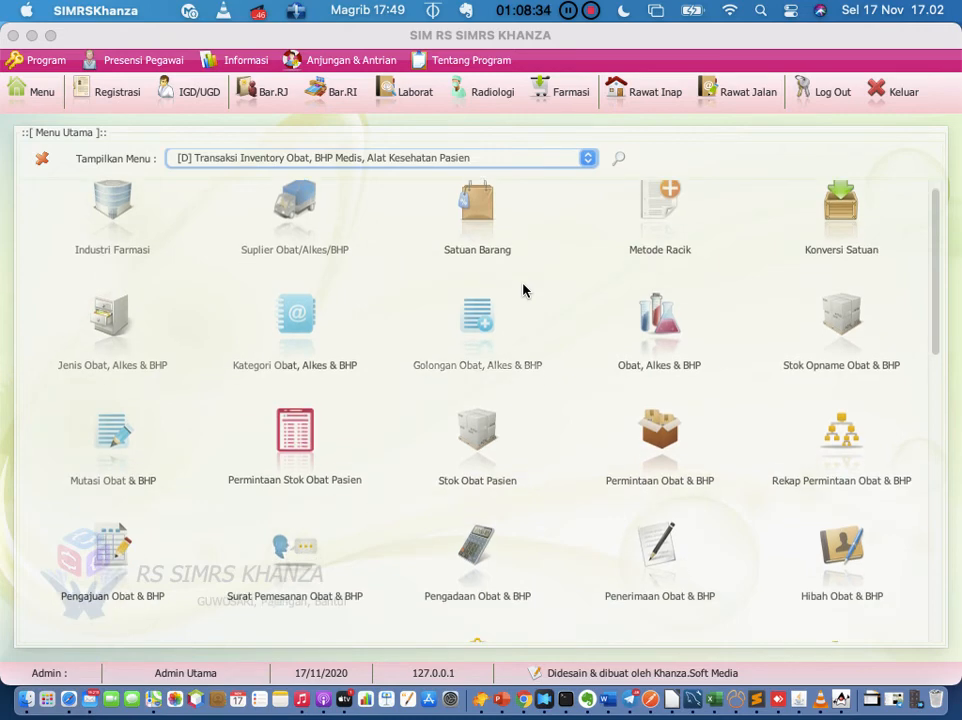
left_click(588, 160)
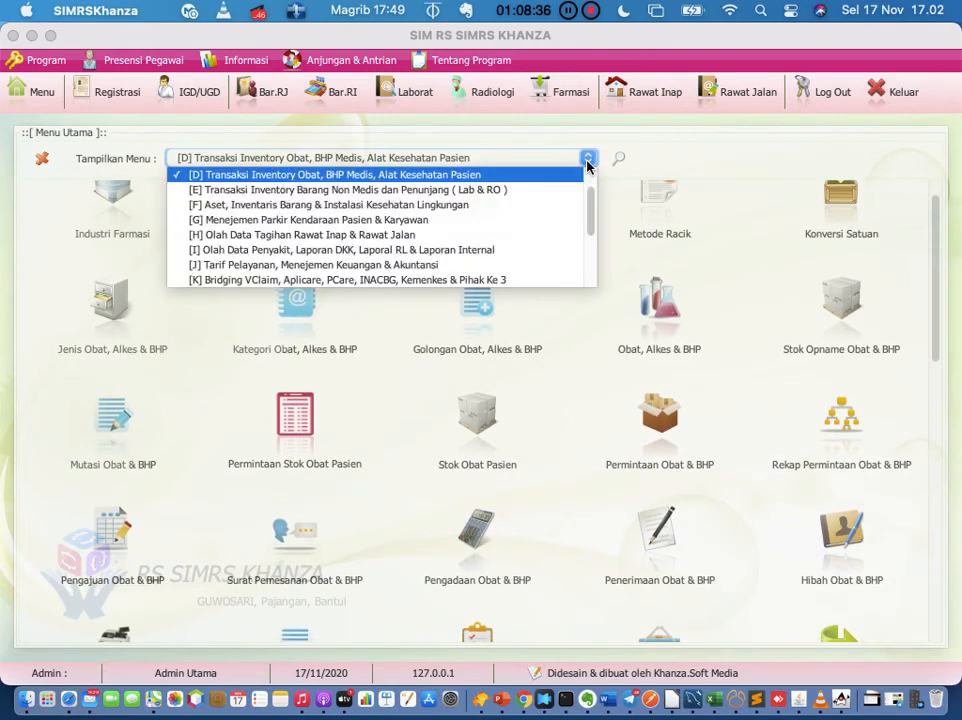
scroll(547, 221, "down", 3)
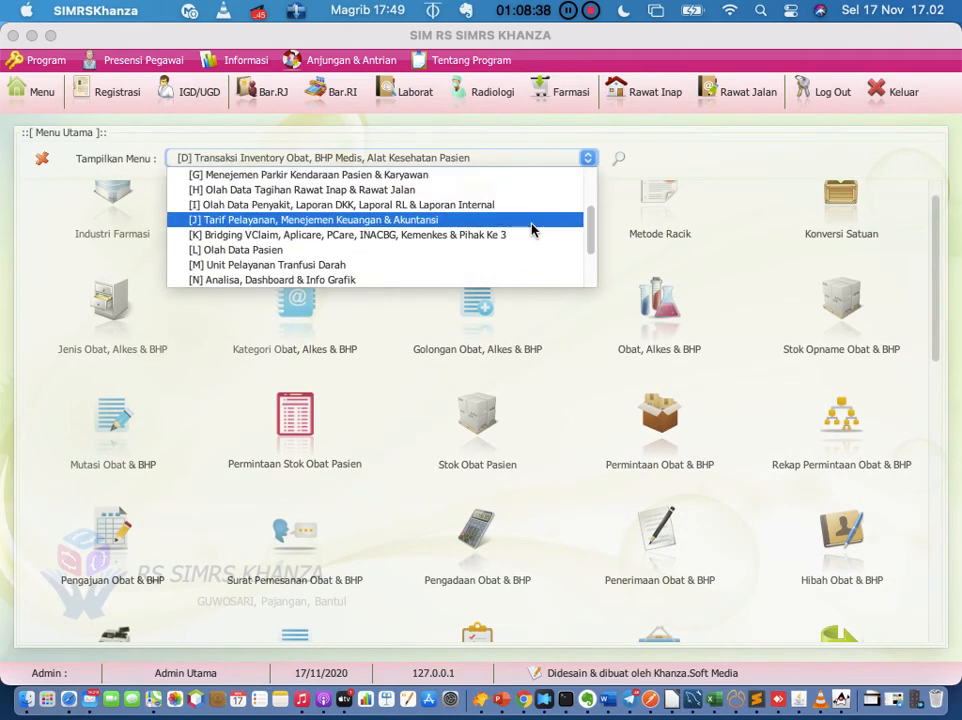
scroll(535, 228, "down", 5)
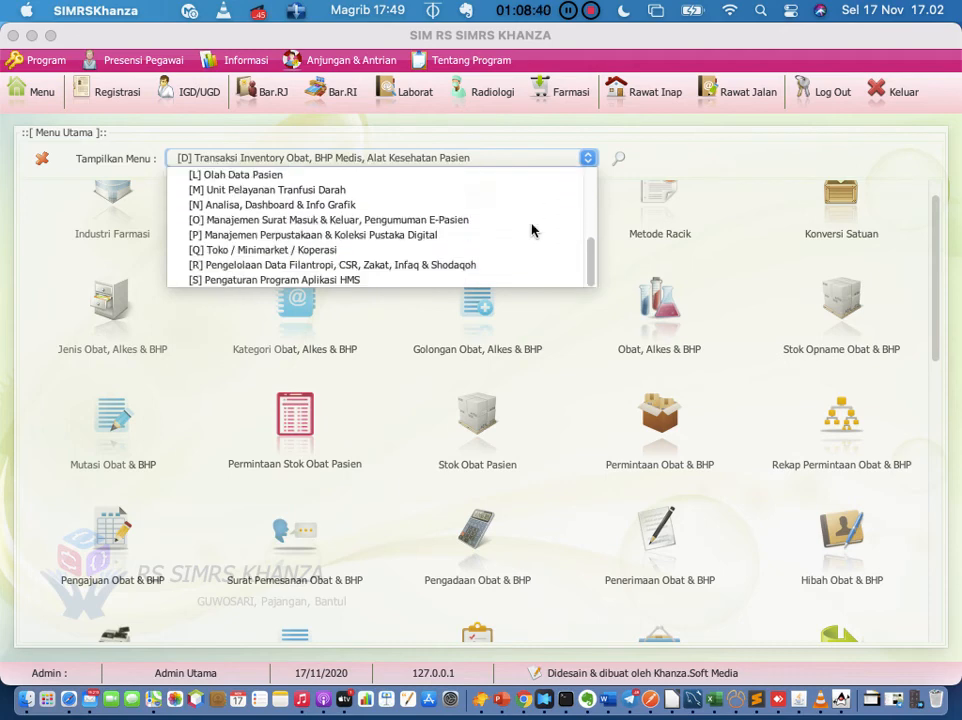
scroll(531, 230, "up", 5)
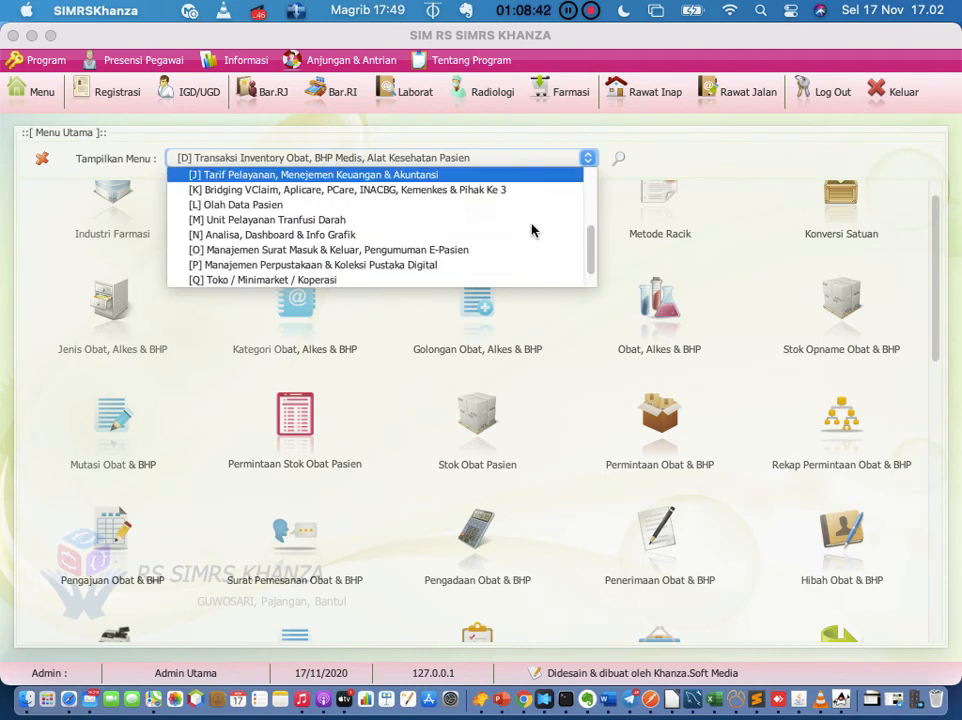
scroll(531, 230, "up", 1)
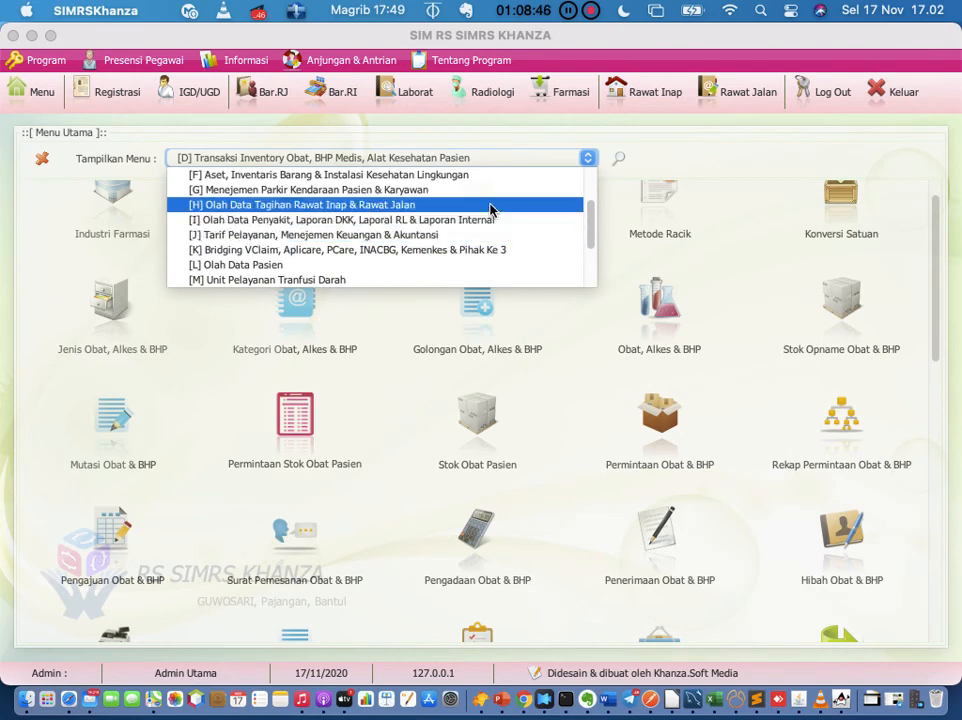
left_click(490, 206)
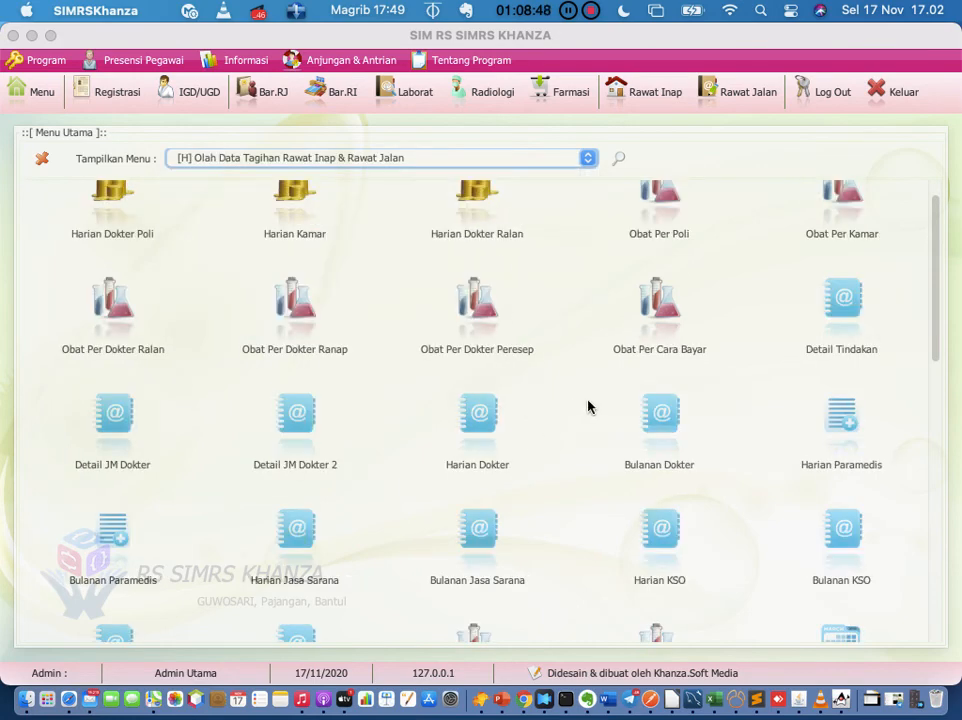
Step: Scroll through the listed billing report modules such as Harian Dokter Poli
scroll(588, 406, "down", 2)
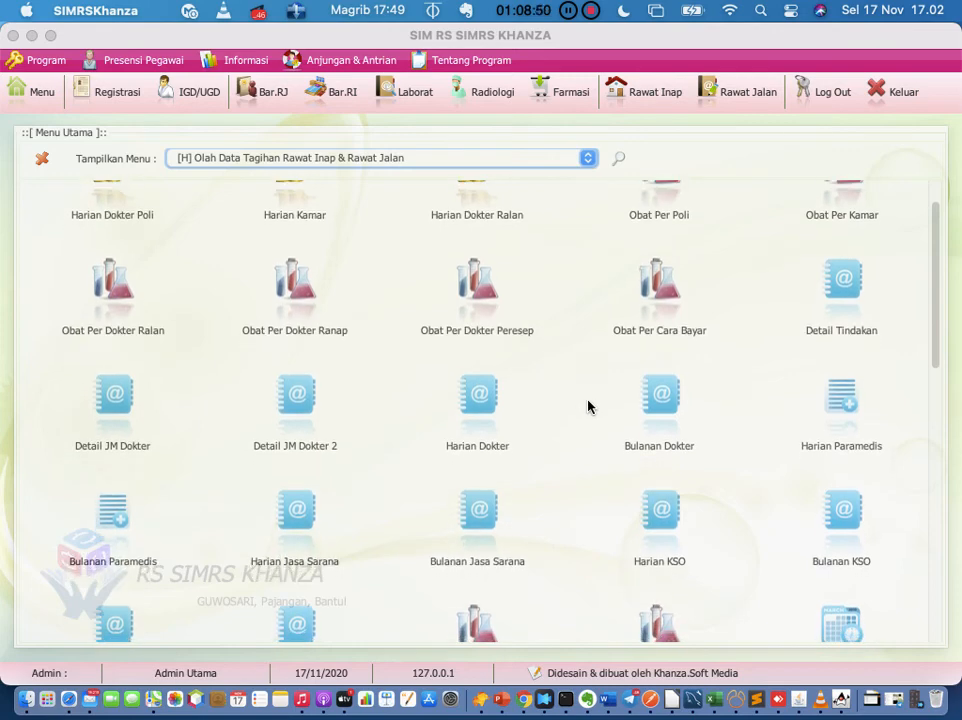
scroll(588, 406, "up", 2)
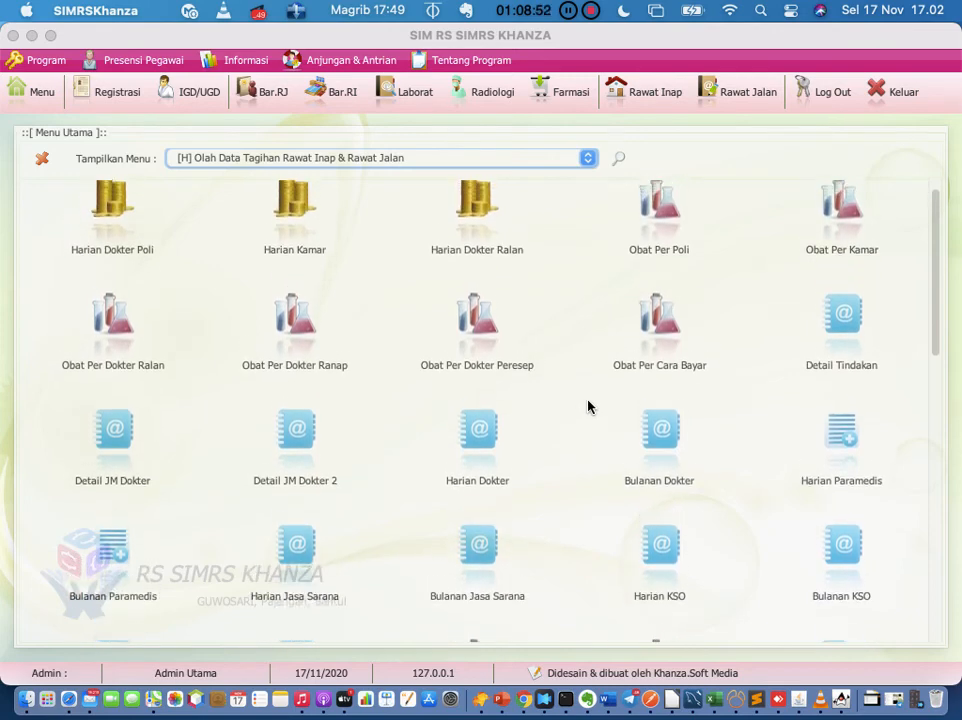
scroll(588, 406, "down", 2)
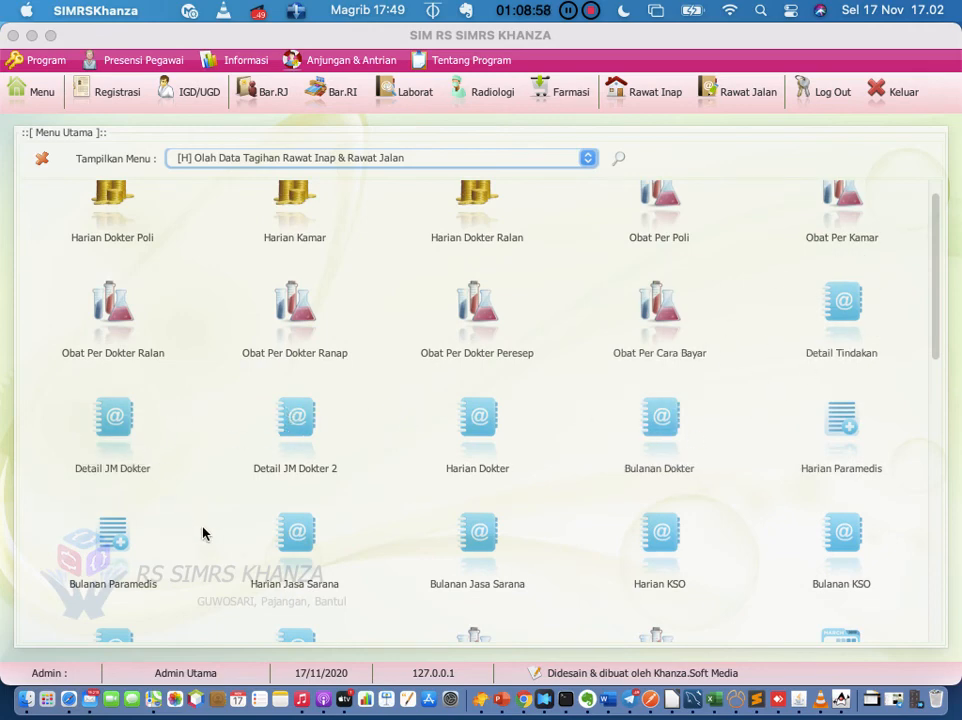
scroll(202, 533, "down", 2)
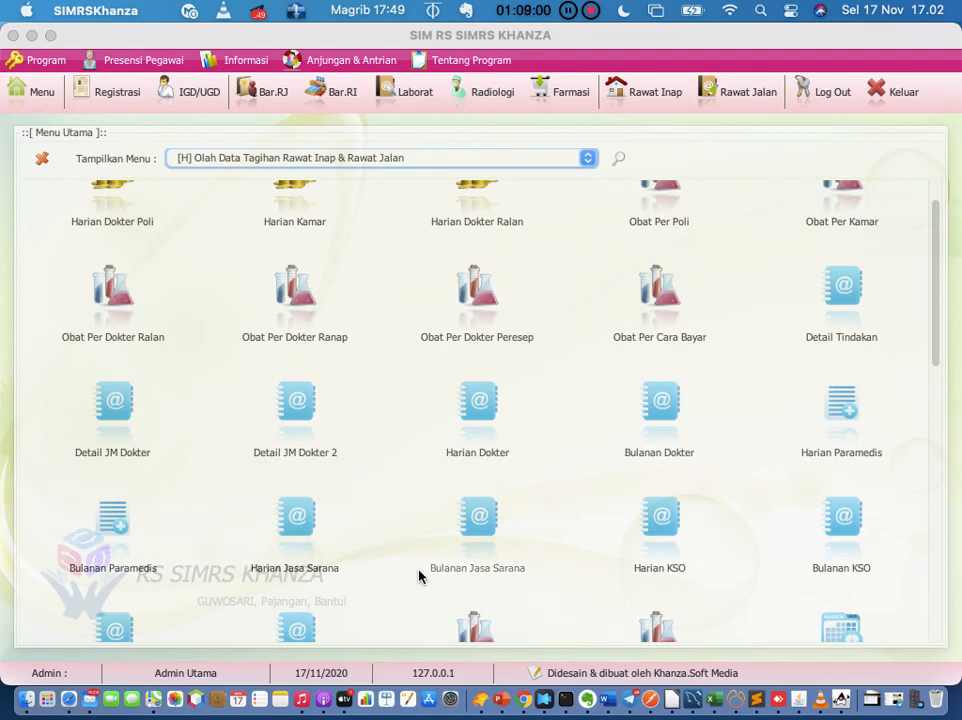
scroll(760, 497, "down", 1)
scroll(760, 497, "down", 10)
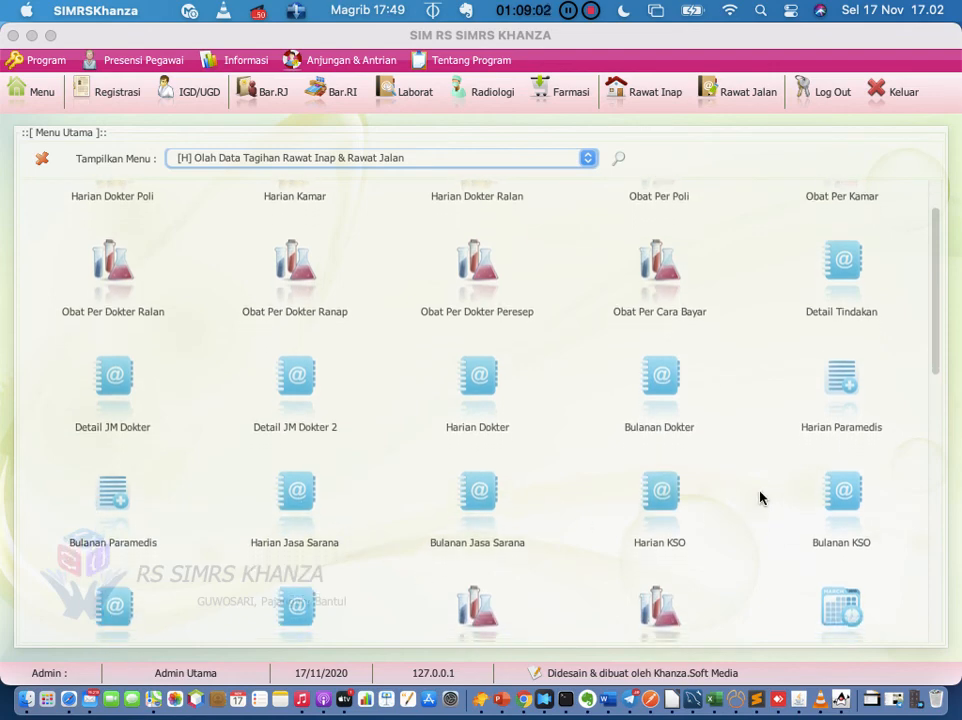
scroll(760, 497, "down", 10)
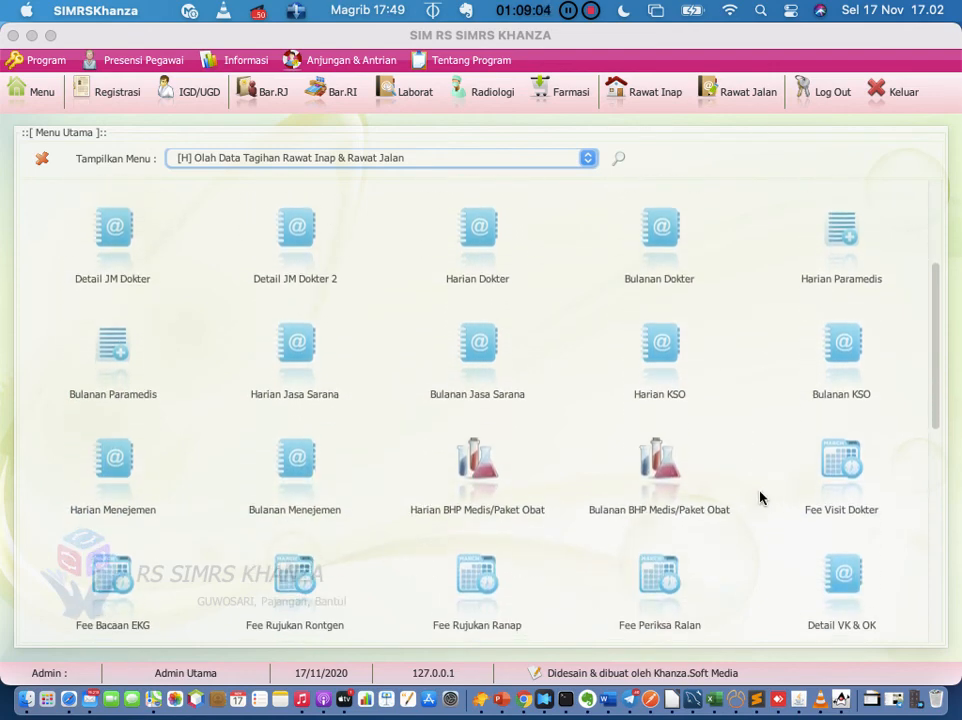
scroll(760, 497, "down", 10)
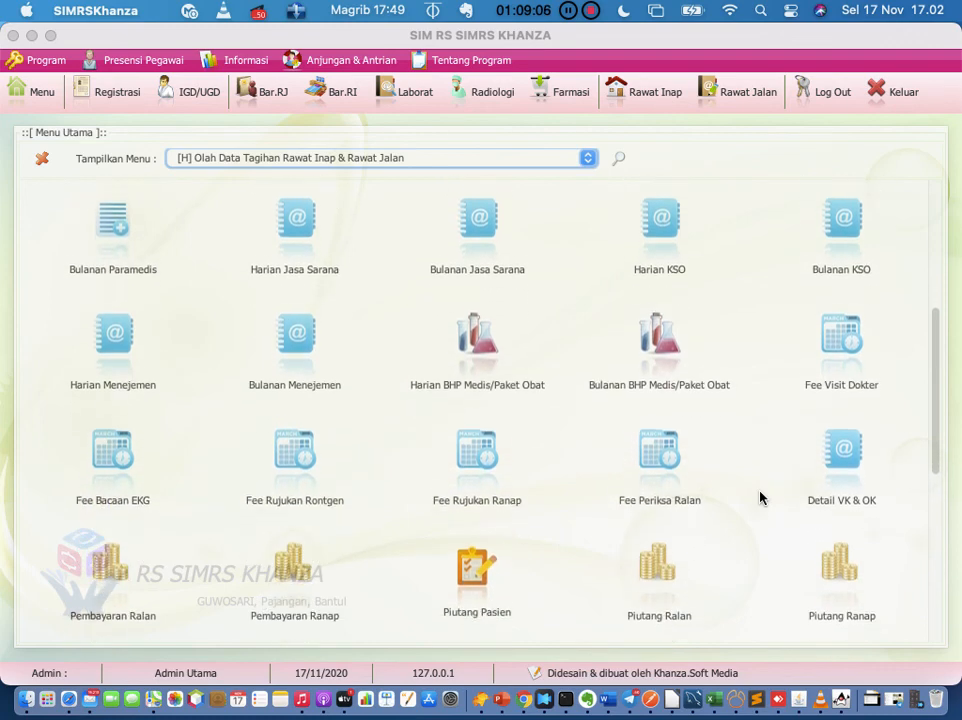
scroll(760, 497, "down", 15)
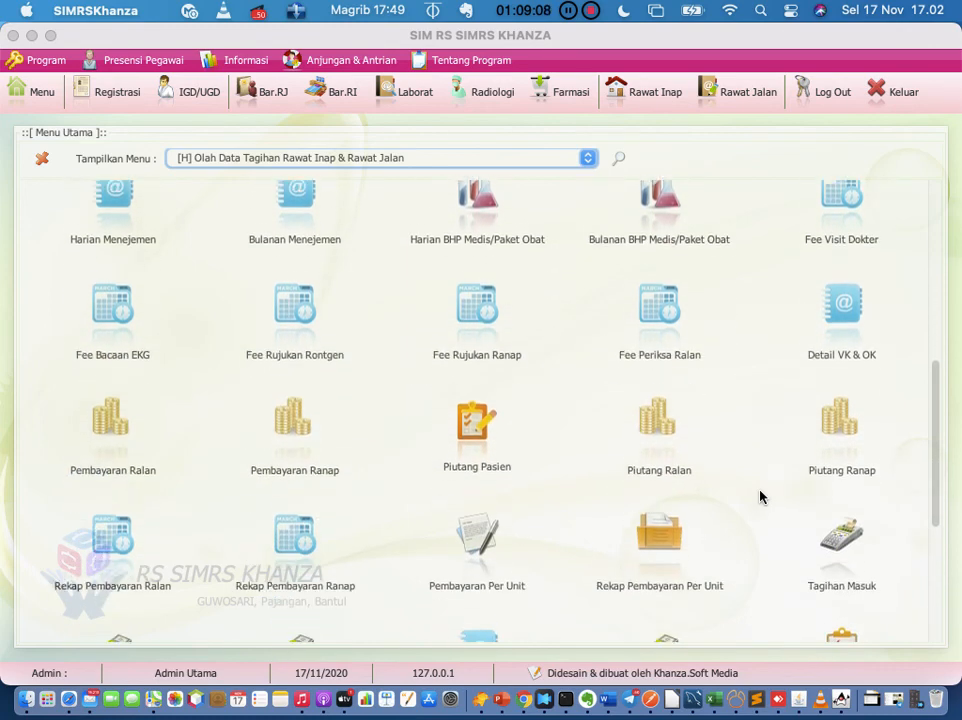
scroll(760, 497, "down", 2)
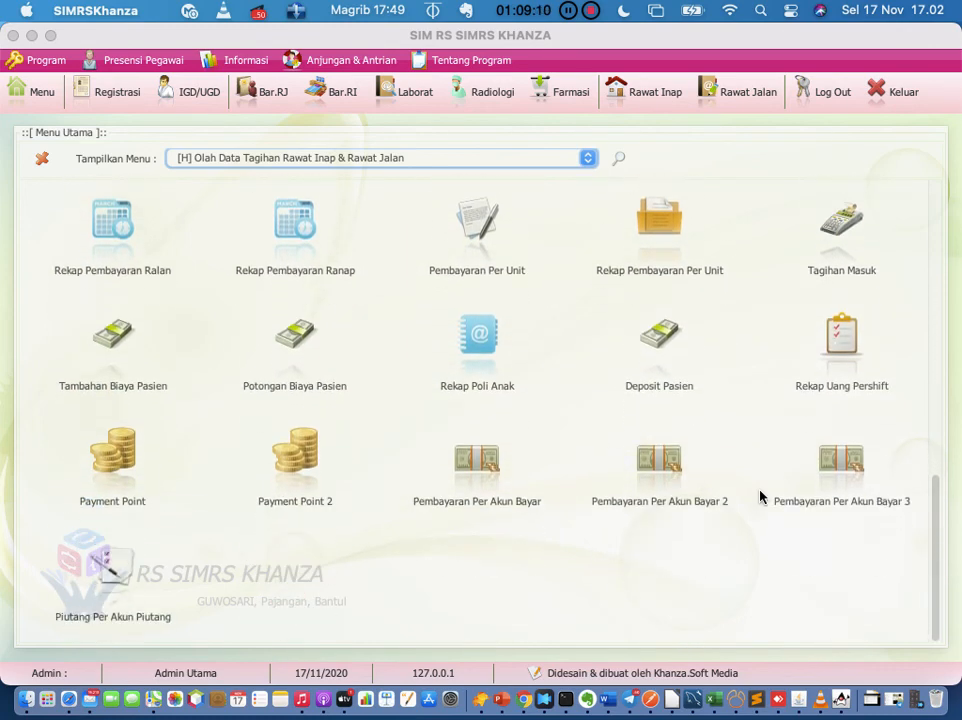
scroll(760, 497, "up", 20)
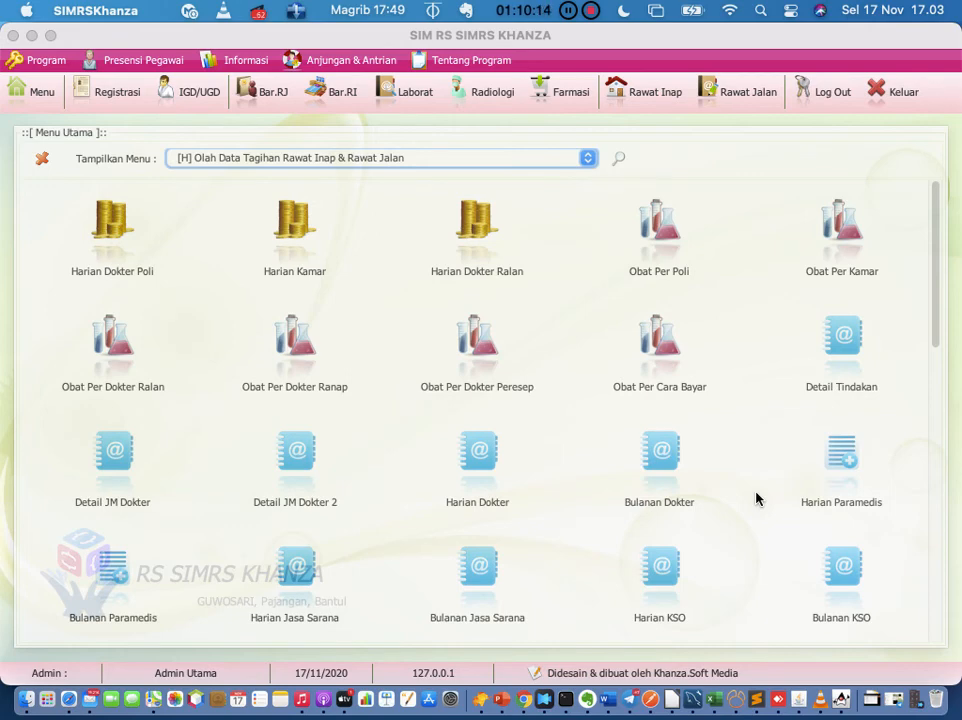
Step: Close the SIMRS Khanza main menu, skim the Evernote hospital setup notes, then return to SIMRS Khanza
left_click(587, 700)
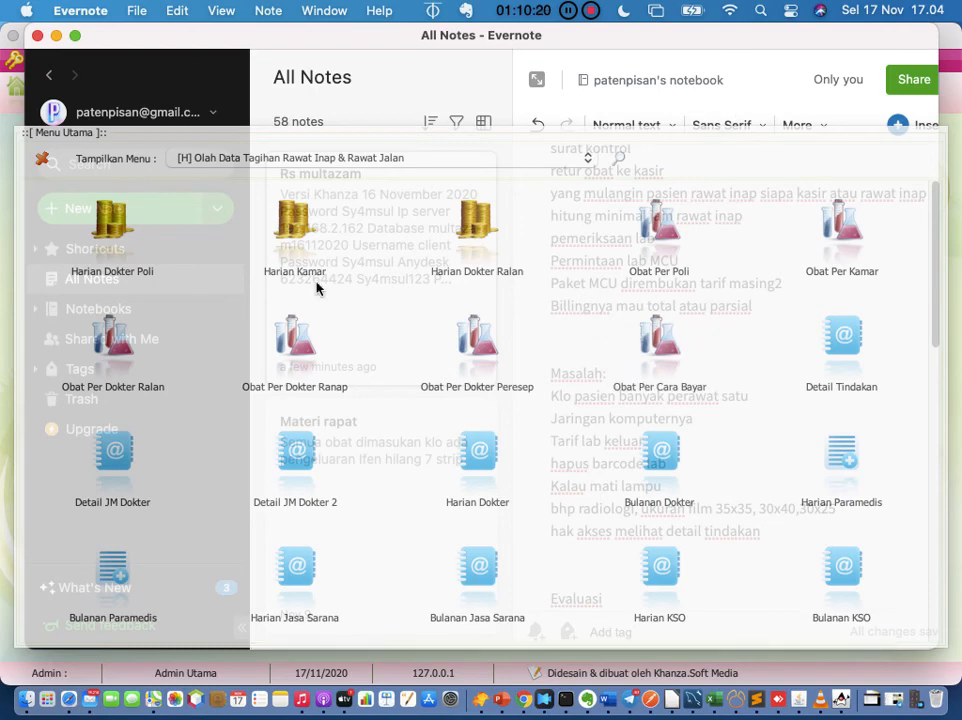
left_click(42, 158)
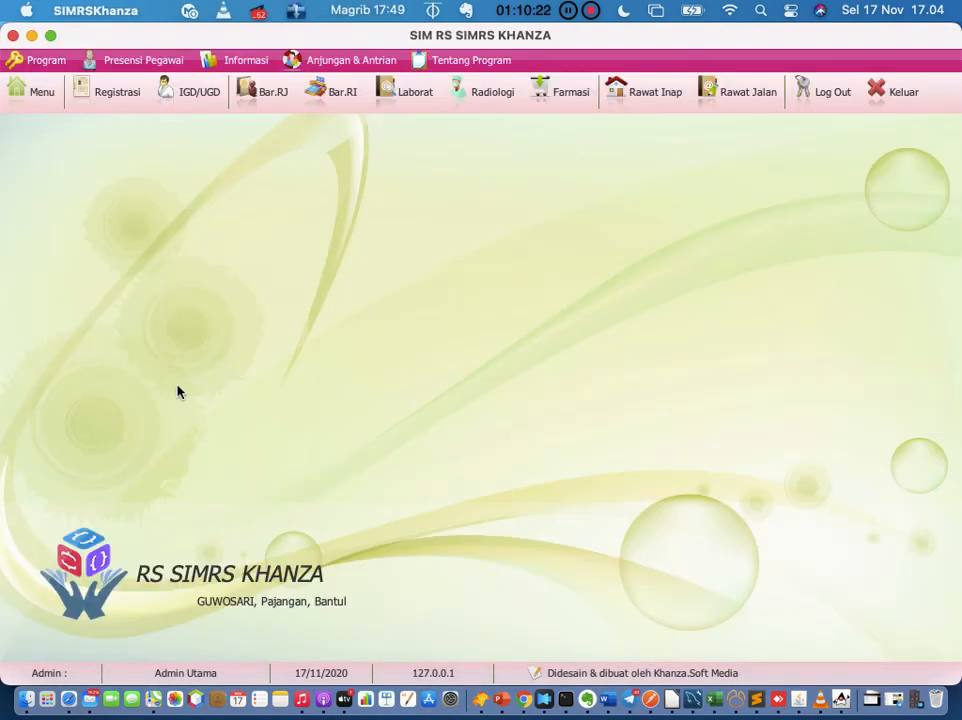
left_click(586, 703)
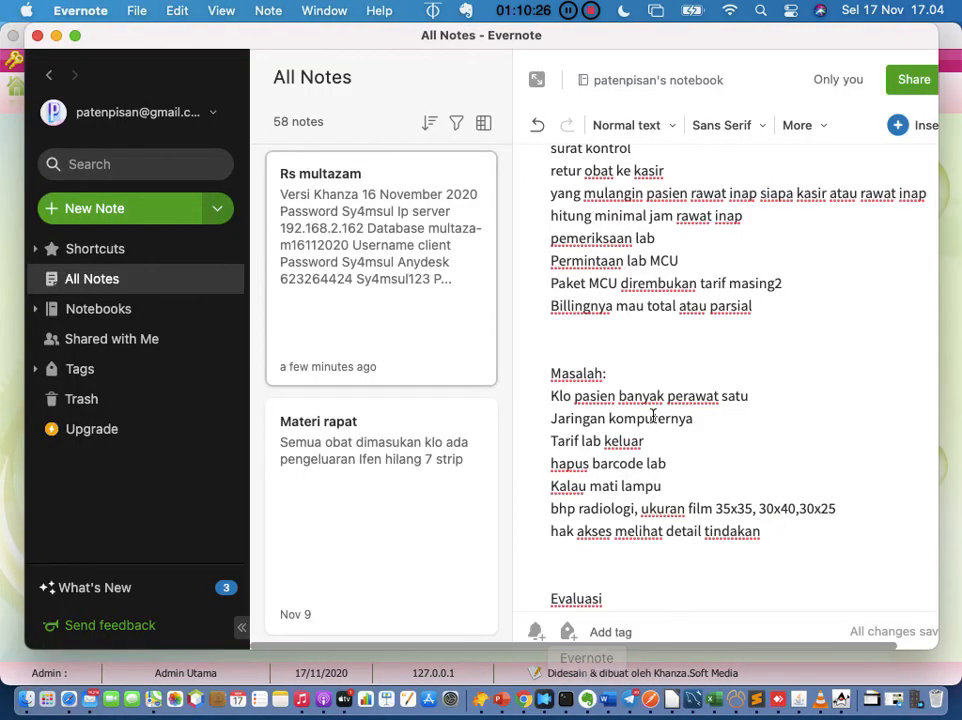
scroll(653, 417, "up", 15)
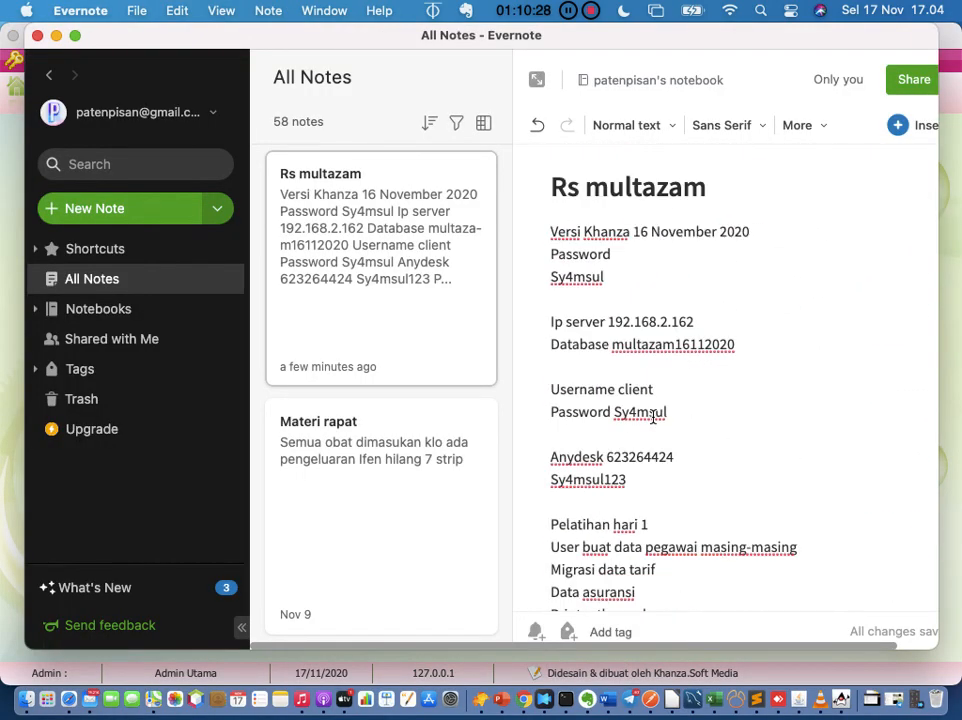
scroll(653, 417, "down", 15)
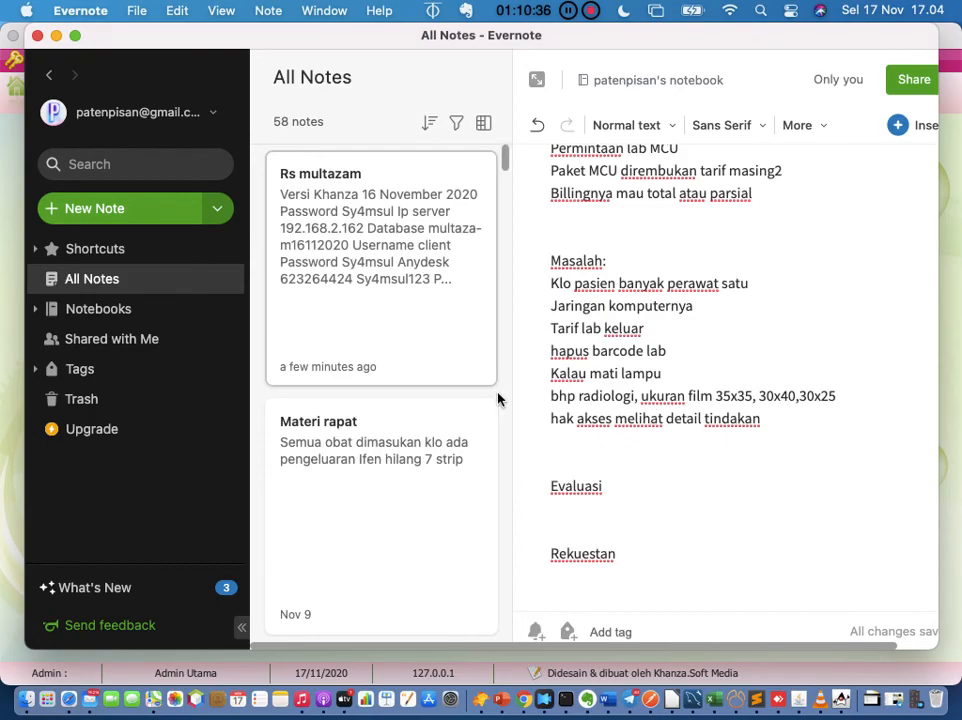
key("ctrl+Up")
left_click(714, 270)
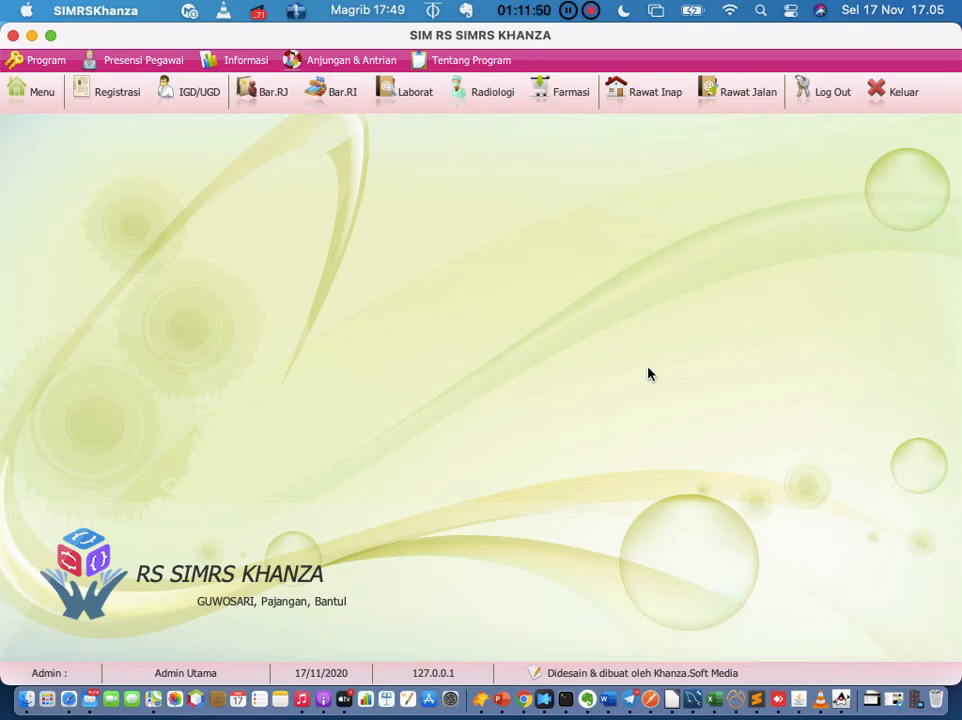
Step: Check the phone number line in the Word document, leaving it unchanged, before going to Telegram
left_click(607, 699)
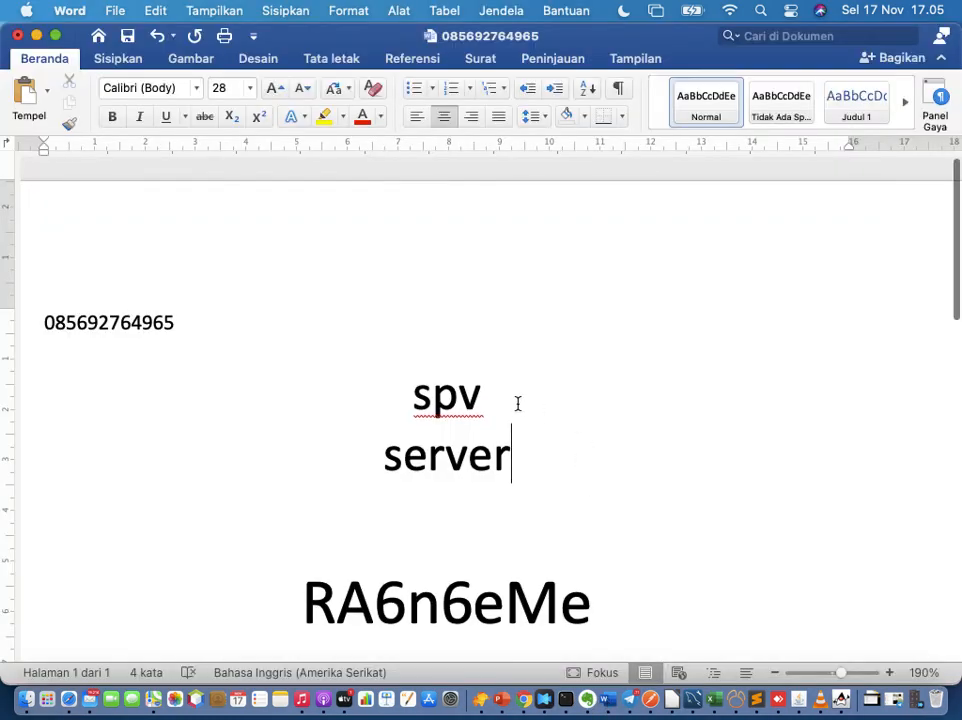
left_click_drag(44, 320, 187, 331)
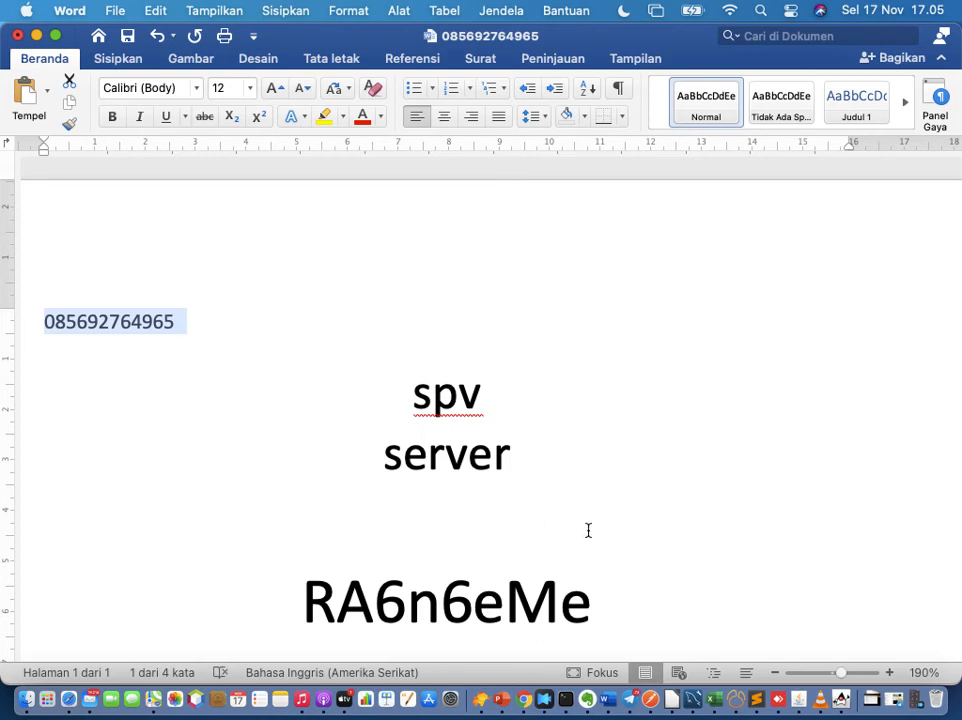
left_click(629, 700)
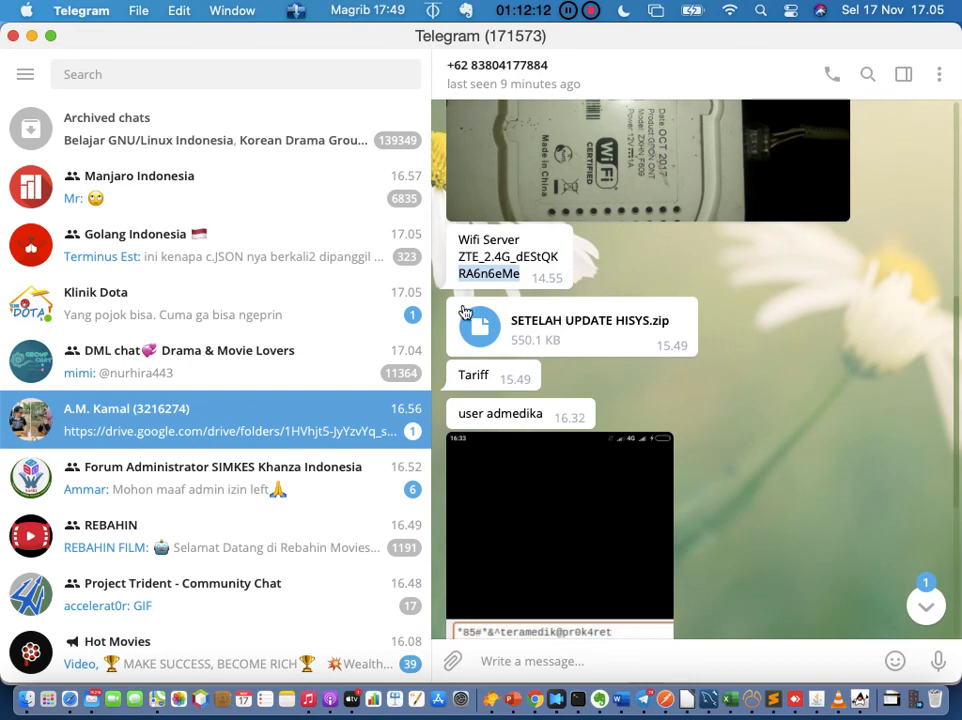
left_click(298, 428)
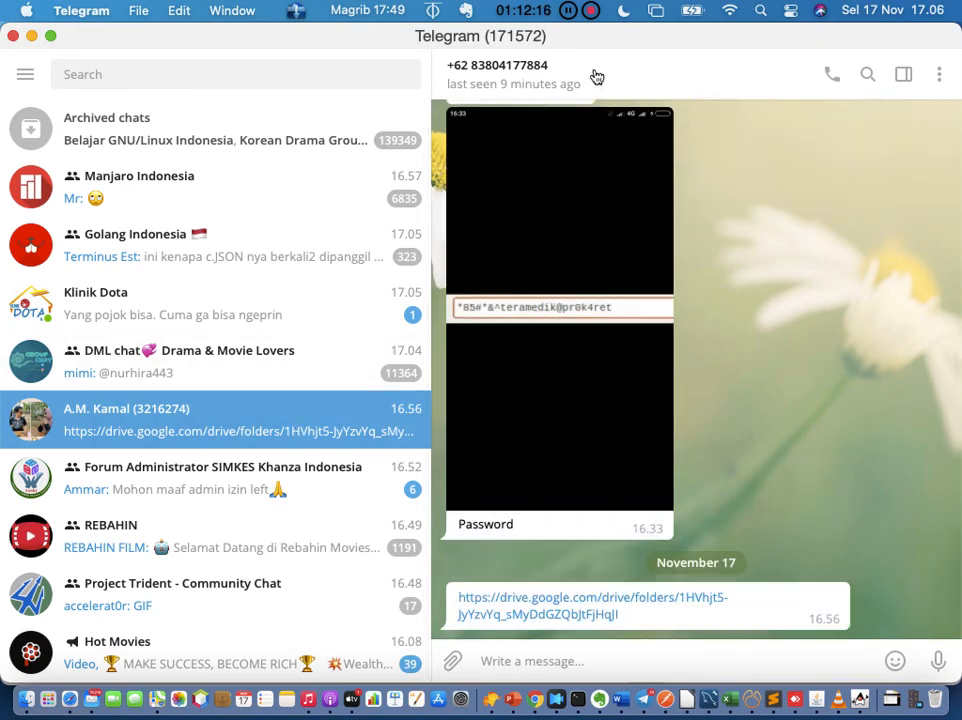
left_click(597, 77)
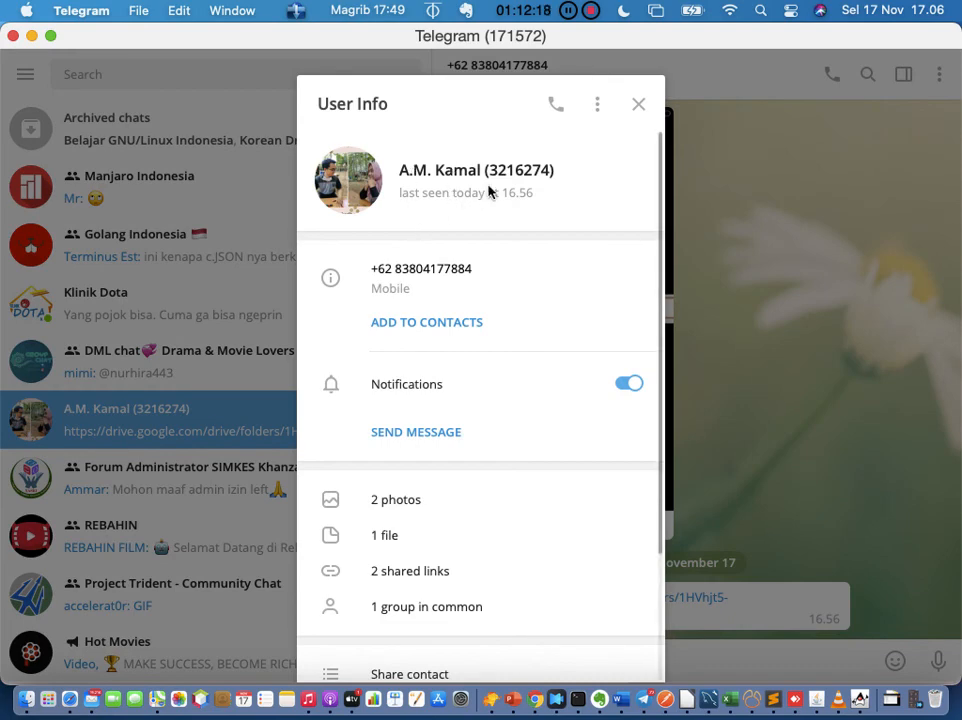
left_click(367, 180)
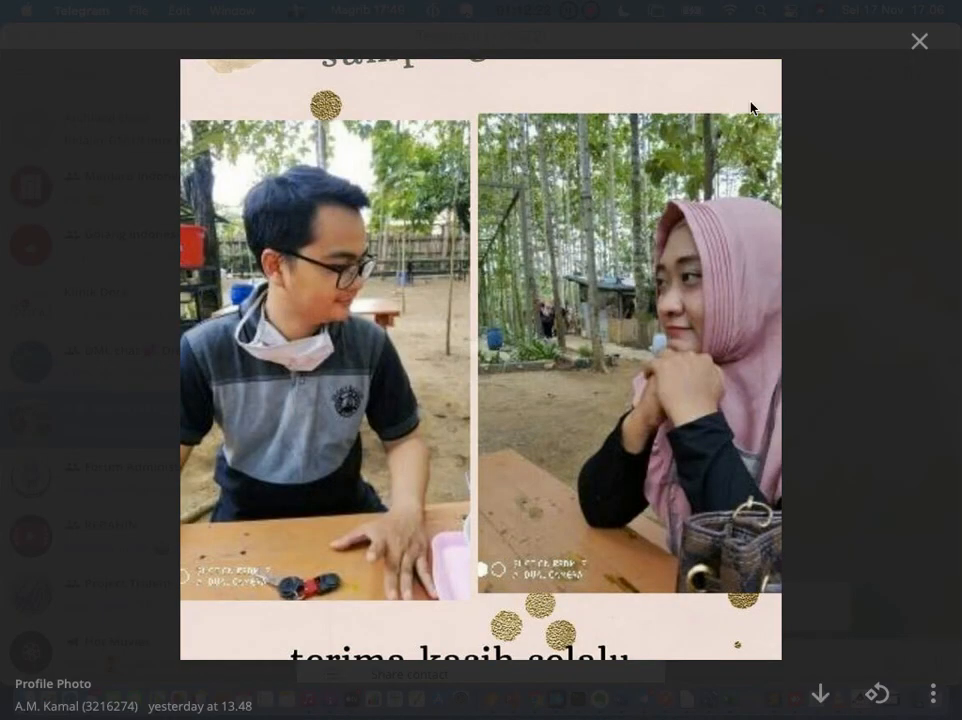
left_click(918, 43)
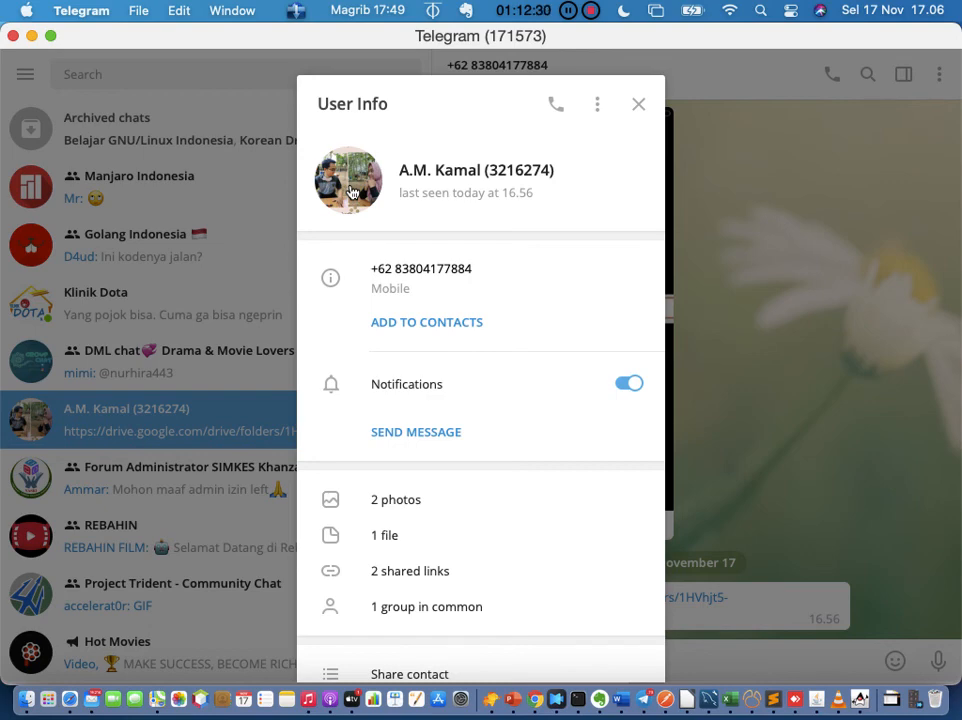
left_click(352, 192)
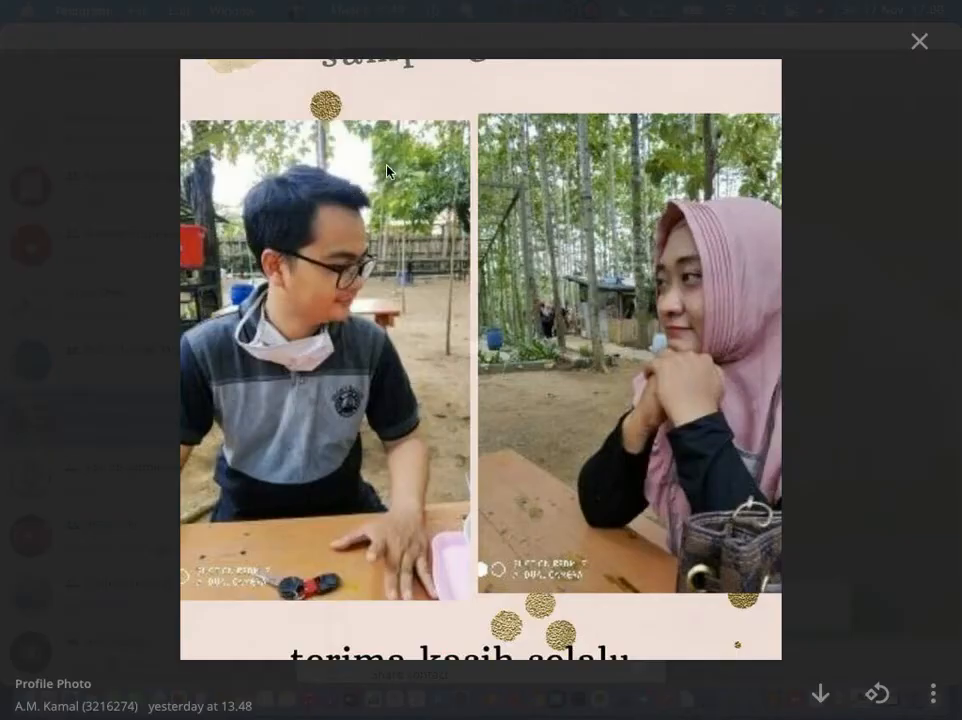
left_click(922, 62)
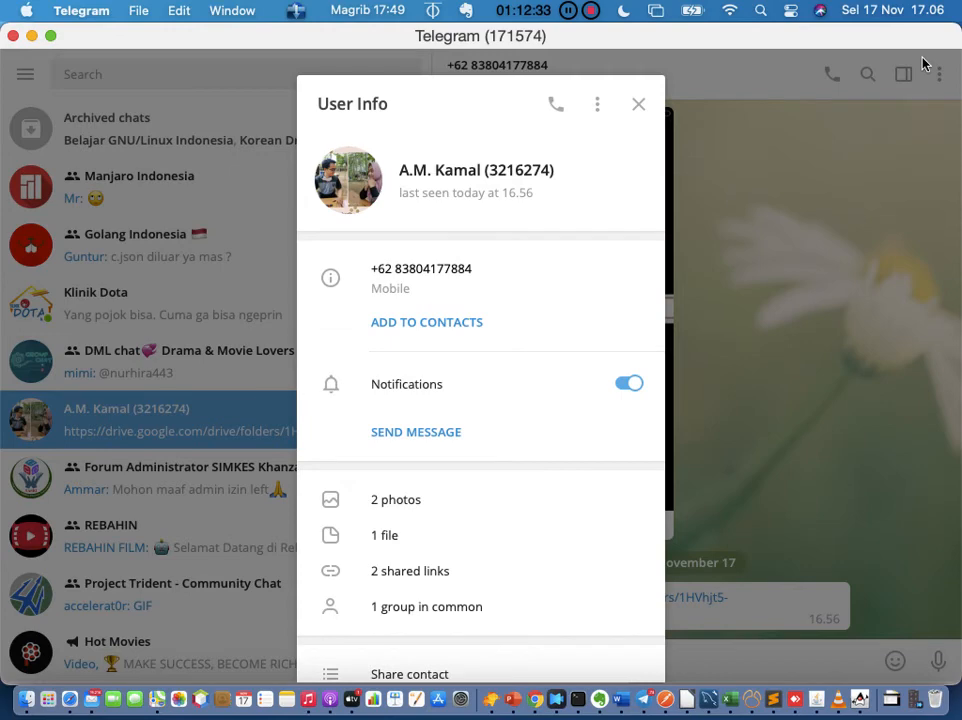
left_click(640, 104)
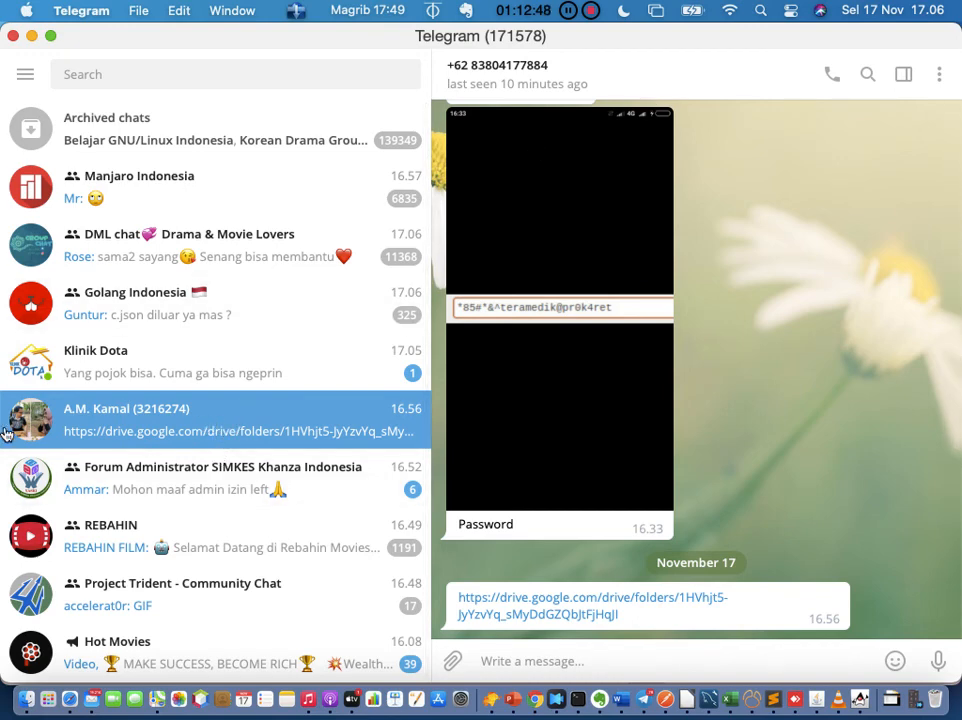
scroll(220, 390, "down", 3)
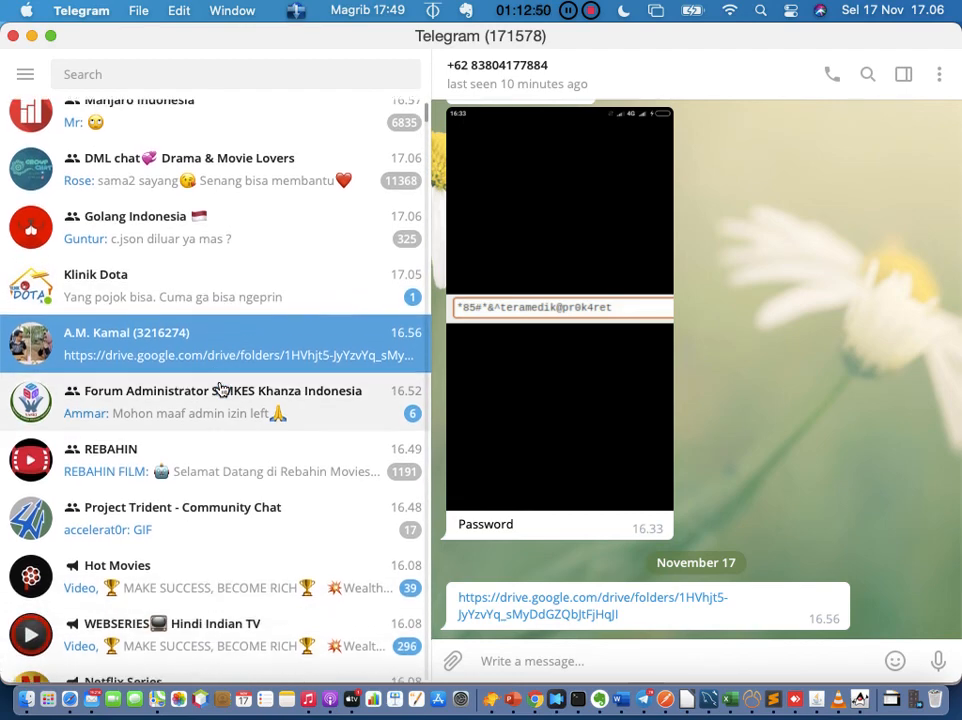
Step: Open the Forum Administrator SIMKES Khanza Indonesia group chat and browse its message history
left_click(217, 403)
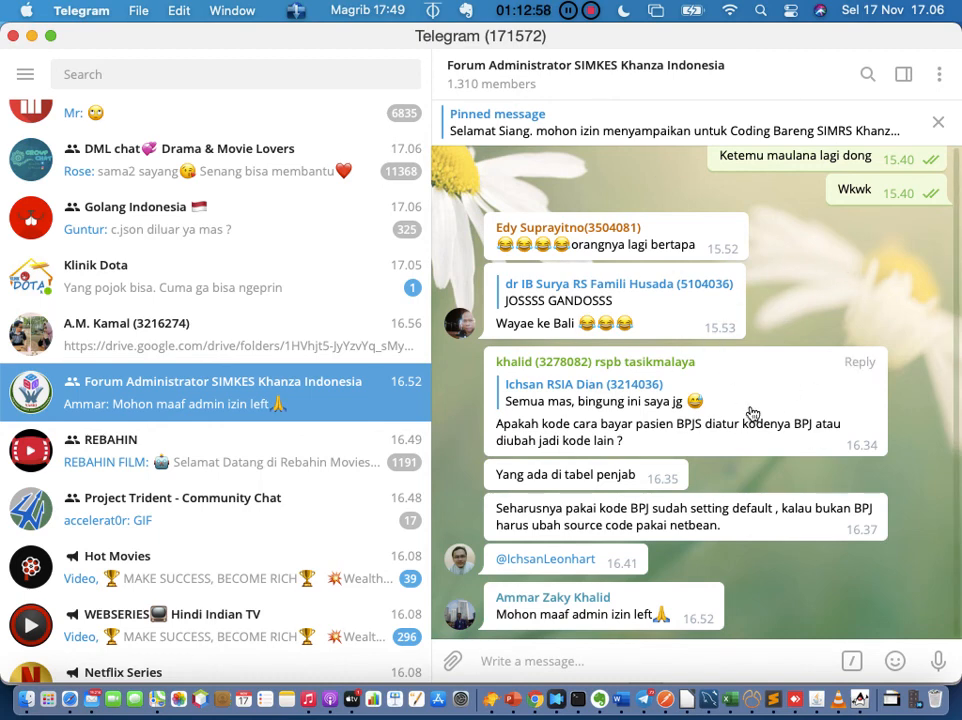
right_click(911, 325)
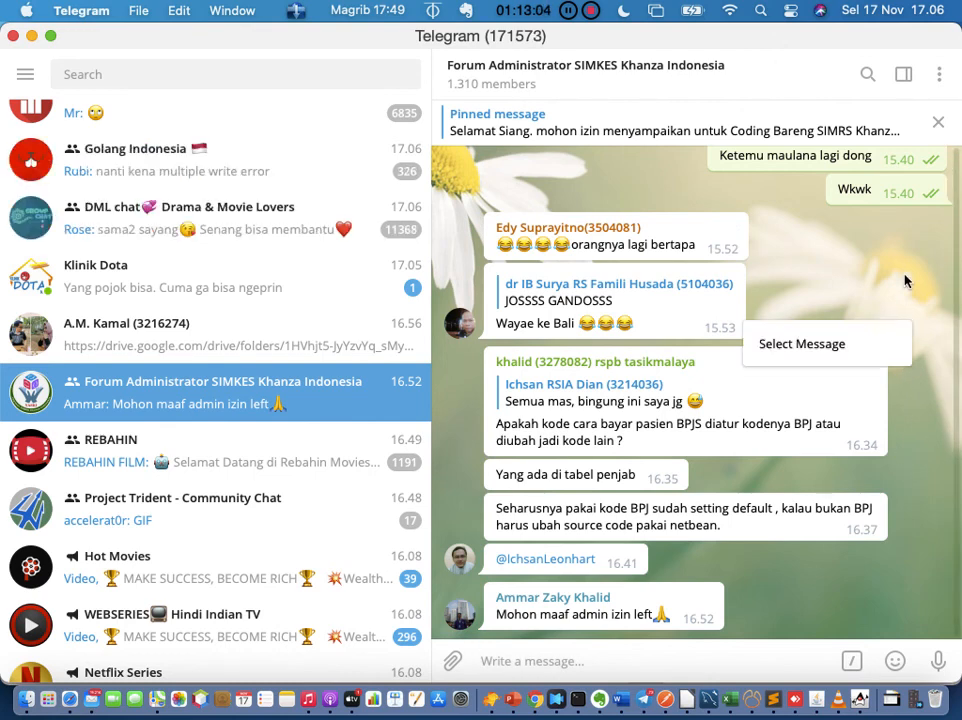
left_click(906, 281)
scroll(905, 281, "up", 2)
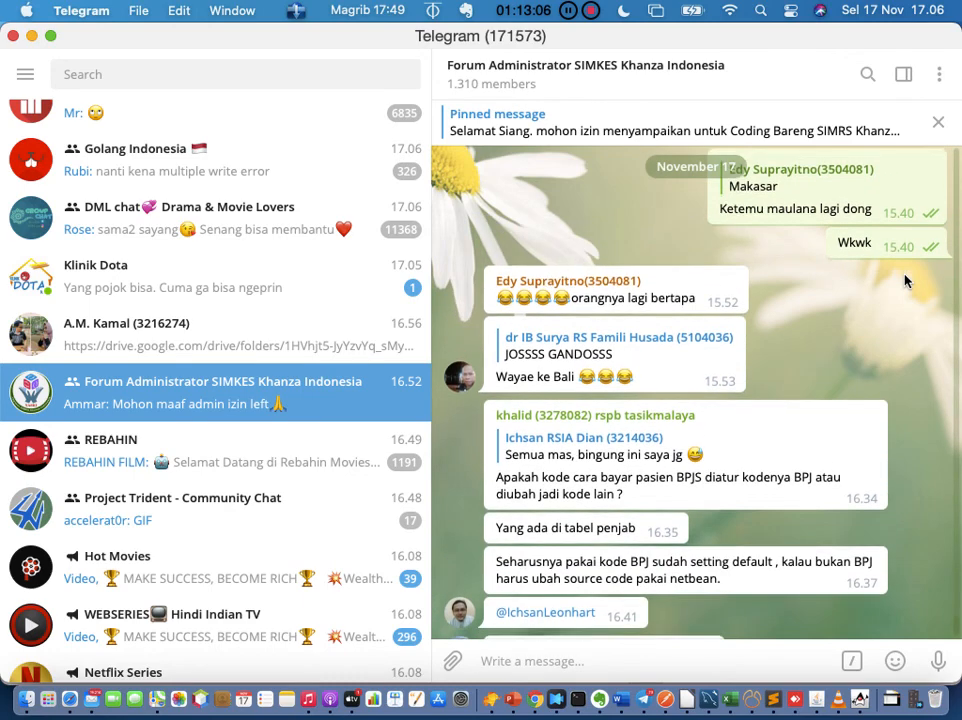
scroll(905, 281, "down", 2)
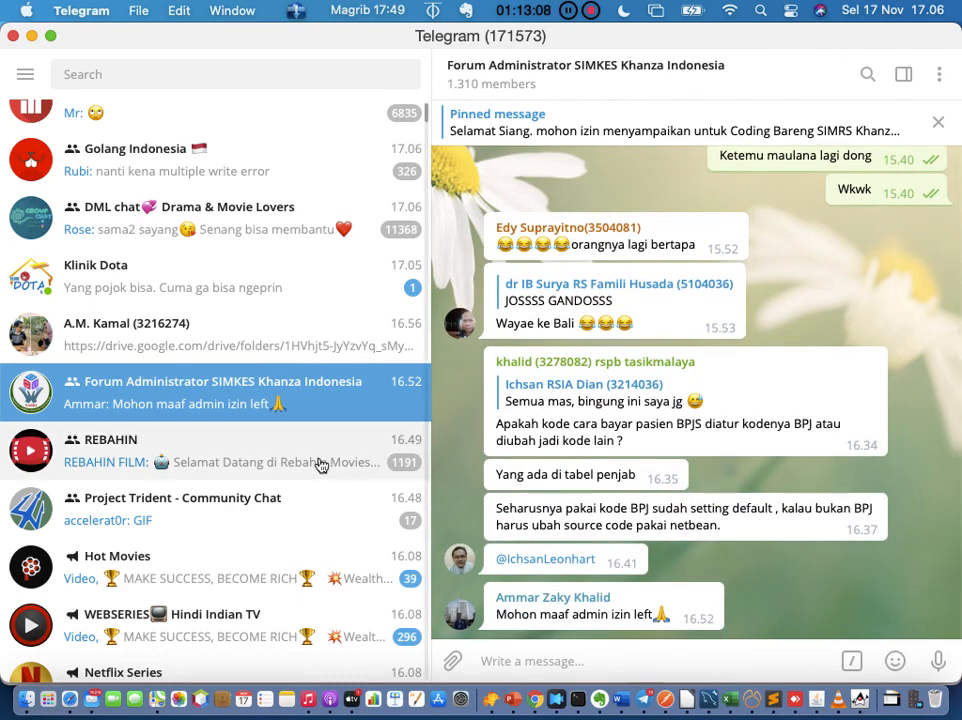
scroll(283, 464, "up", 3)
scroll(283, 450, "down", 6)
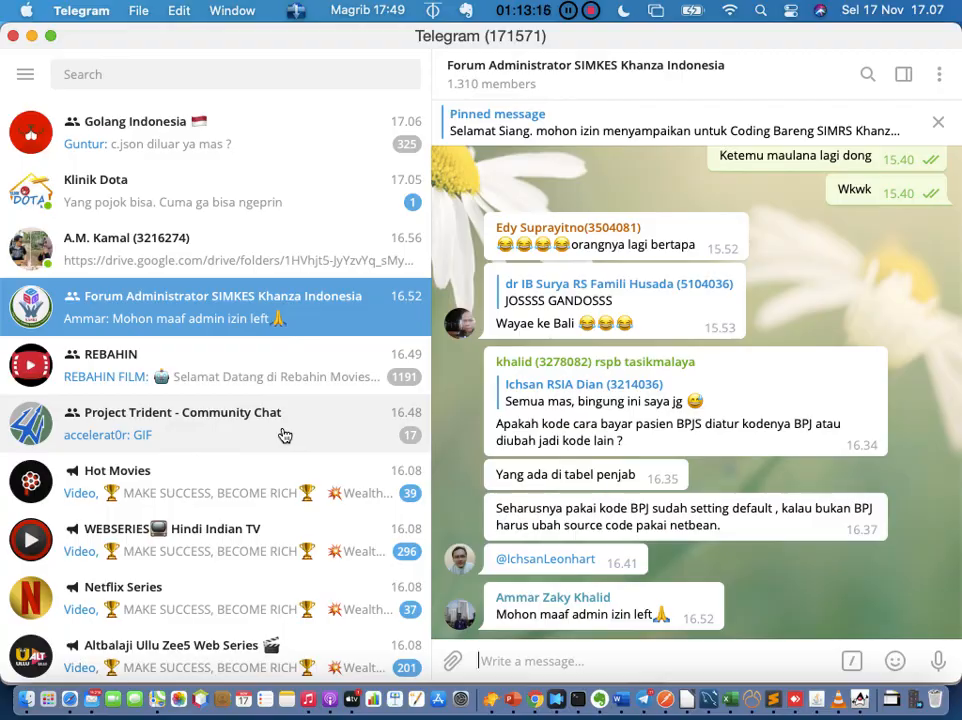
scroll(583, 199, "up", 15)
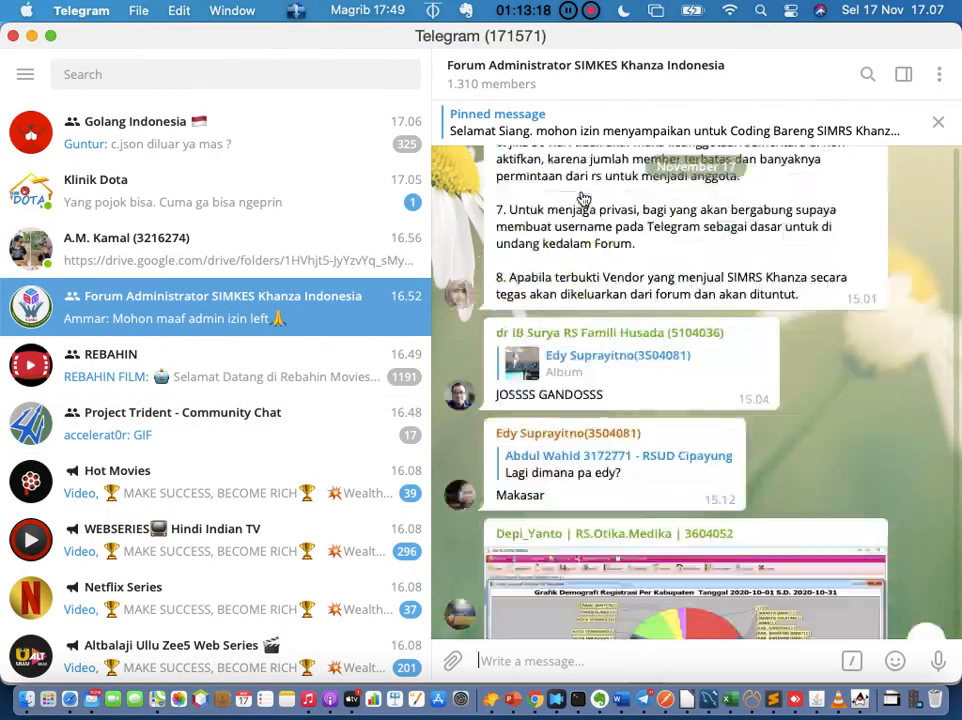
scroll(583, 199, "up", 20)
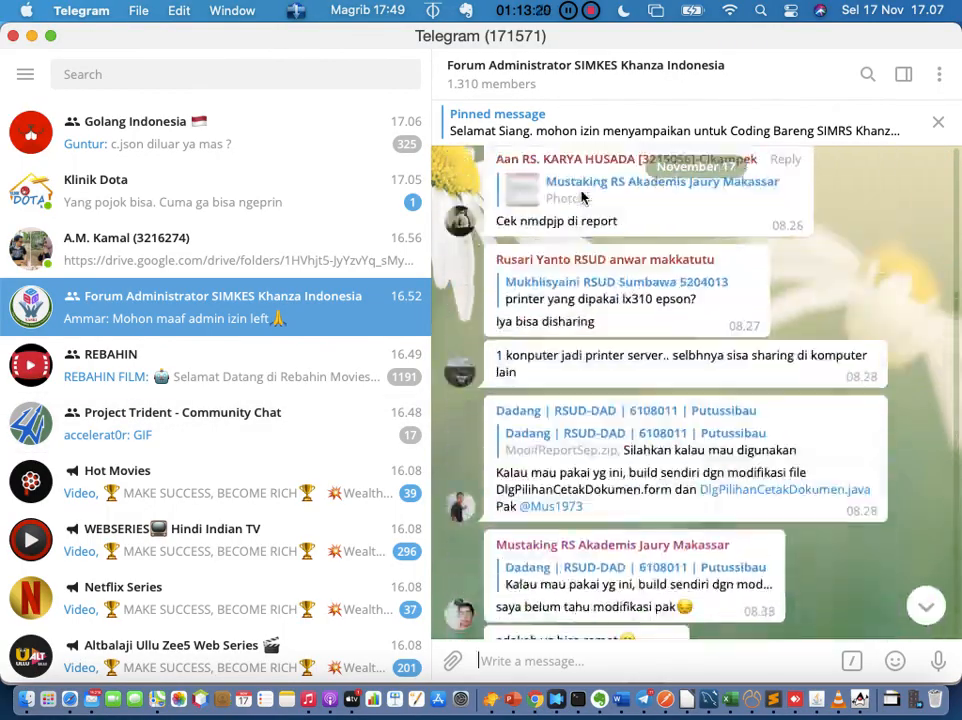
scroll(583, 191, "up", 1)
scroll(600, 175, "down", 10)
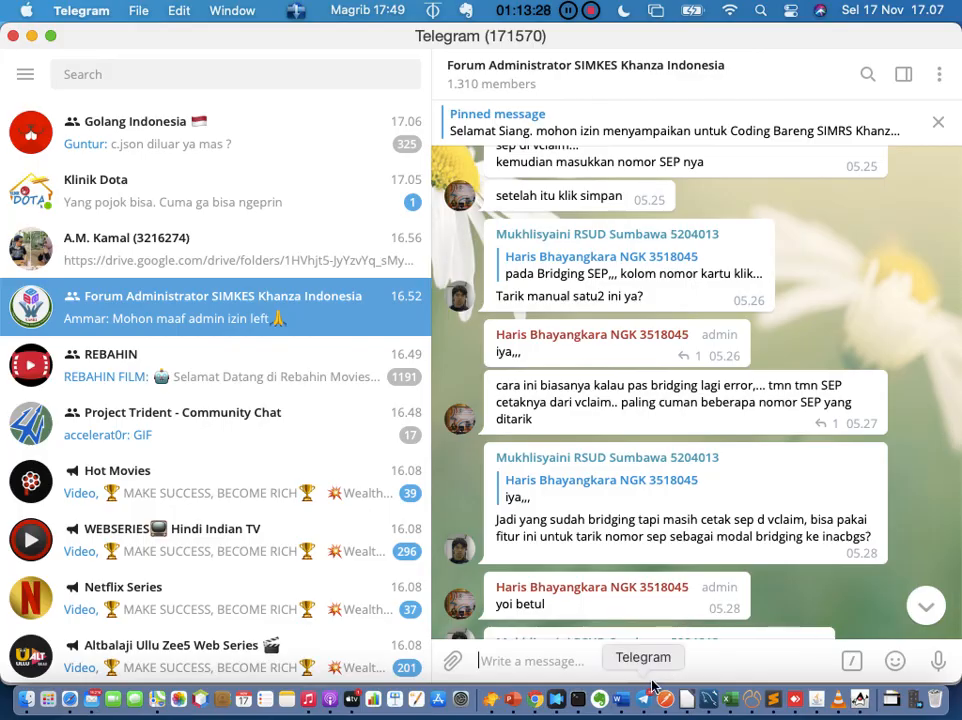
scroll(730, 450, "down", 15)
scroll(730, 450, "down", 15)
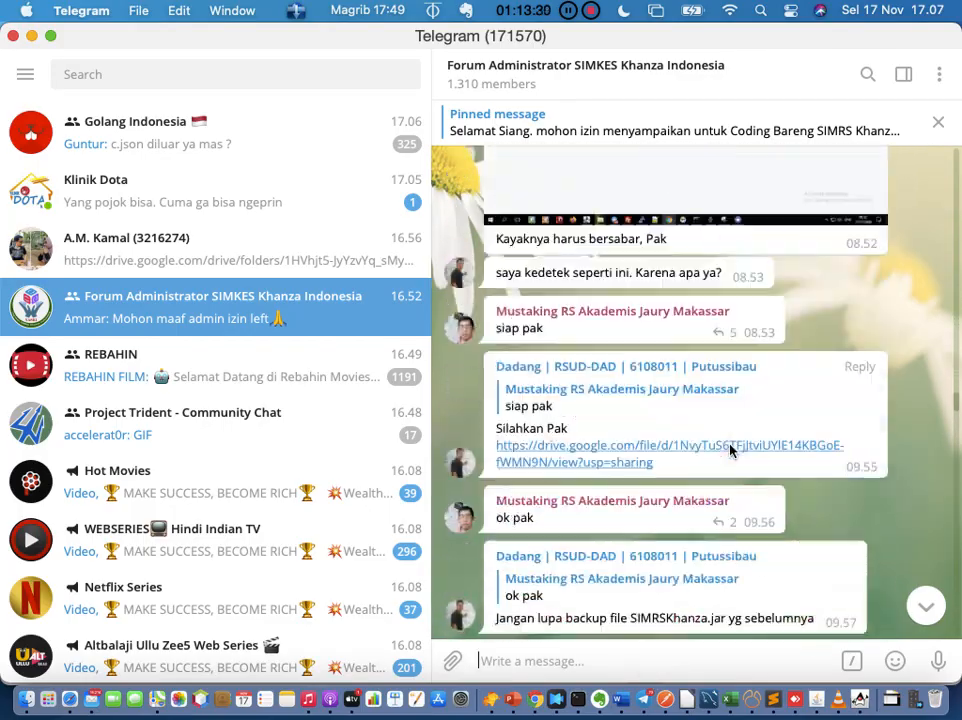
left_click(621, 699)
Step: Centre the phone number line and make it bold
left_click(605, 442)
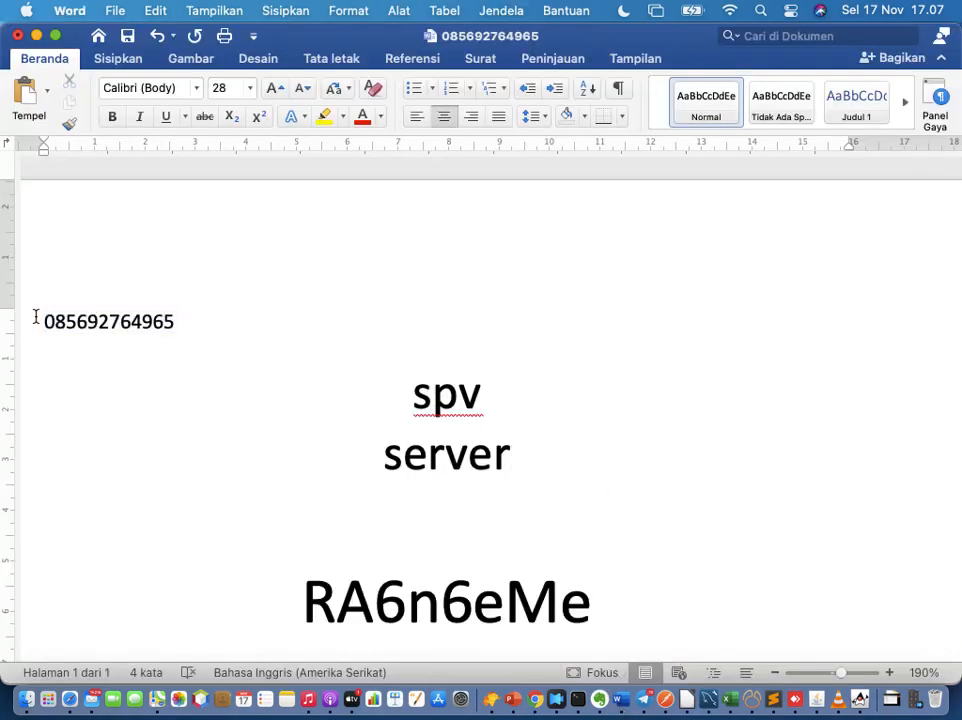
left_click_drag(38, 320, 208, 309)
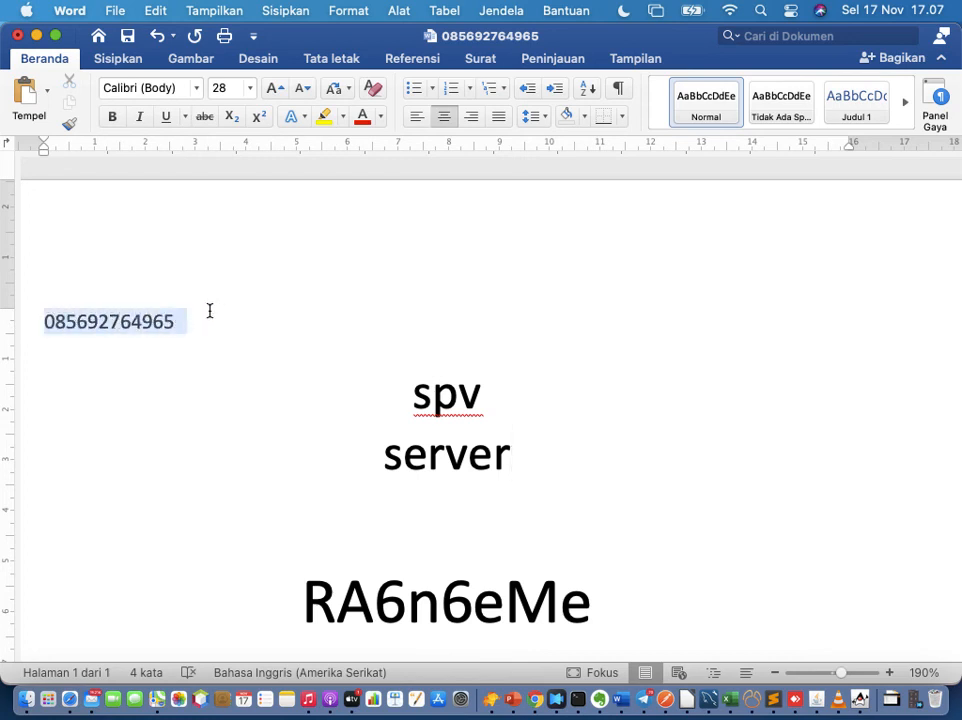
left_click(448, 118)
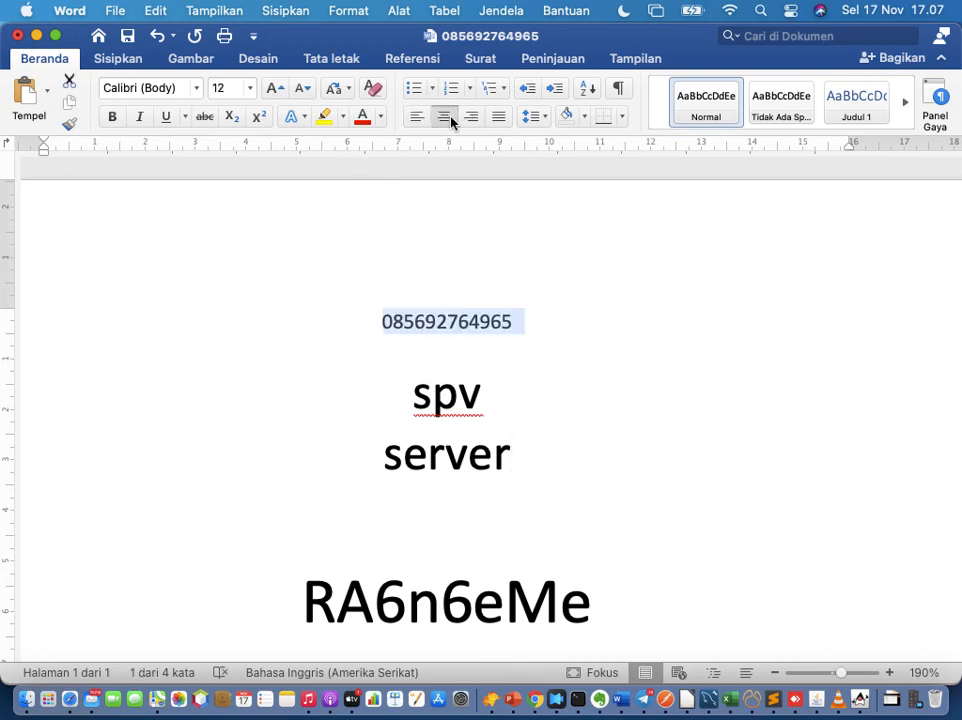
left_click(113, 118)
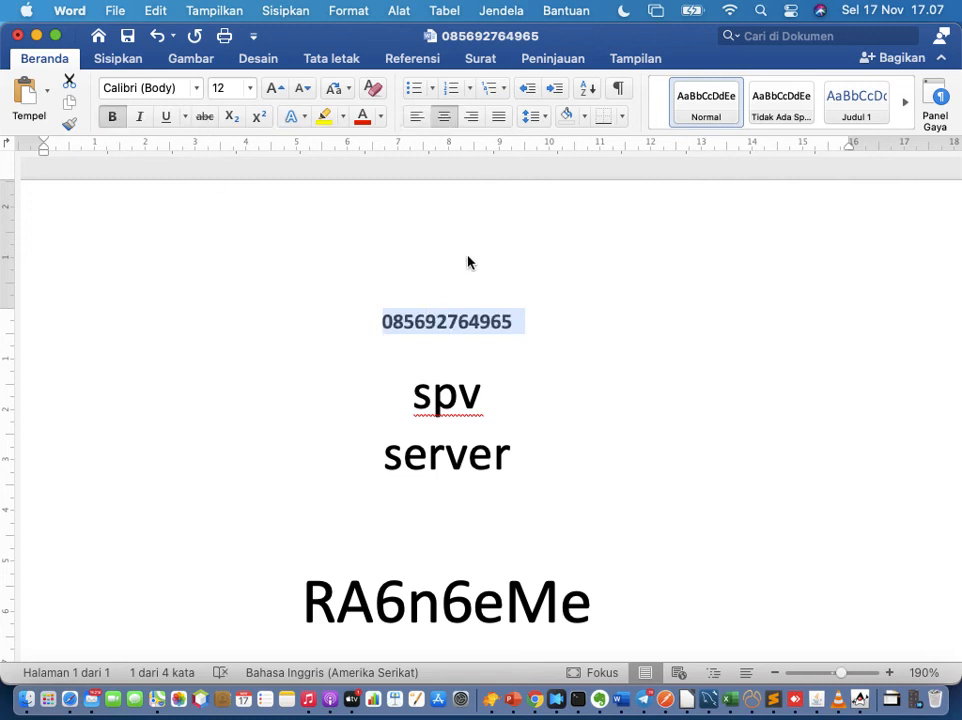
left_click(526, 320)
left_click(489, 321)
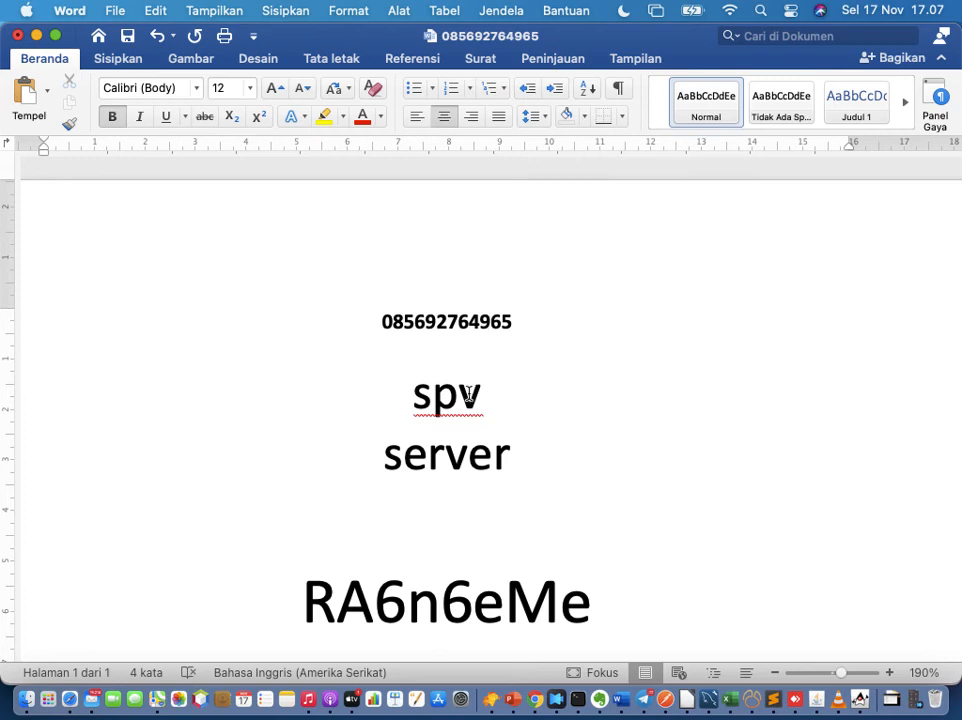
Step: Enlarge the phone number to 48 pt
left_click_drag(380, 322, 539, 344)
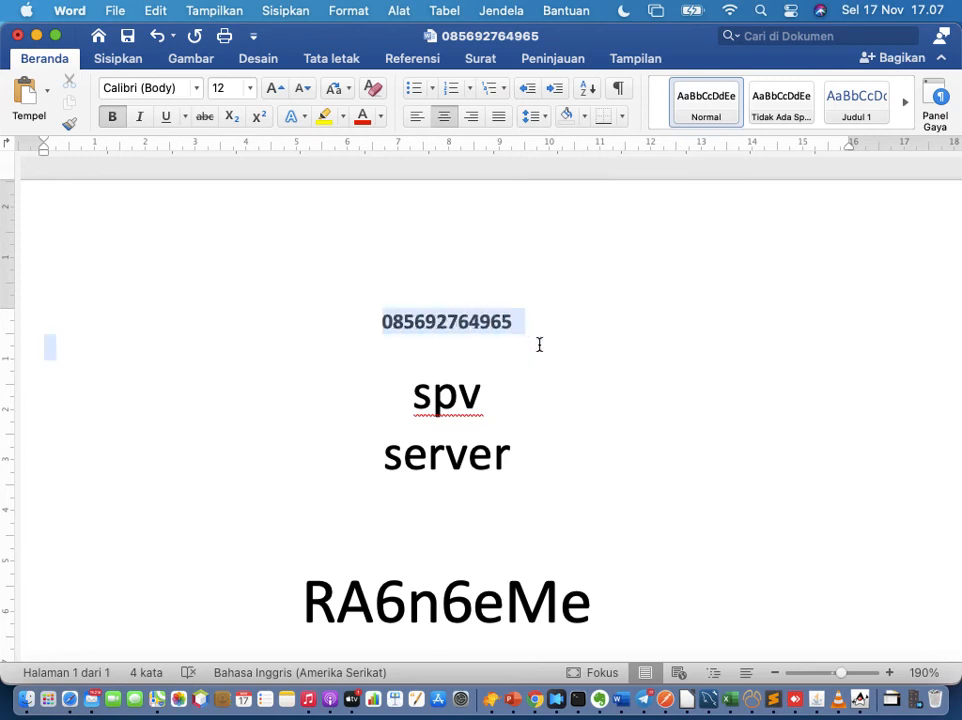
left_click(250, 88)
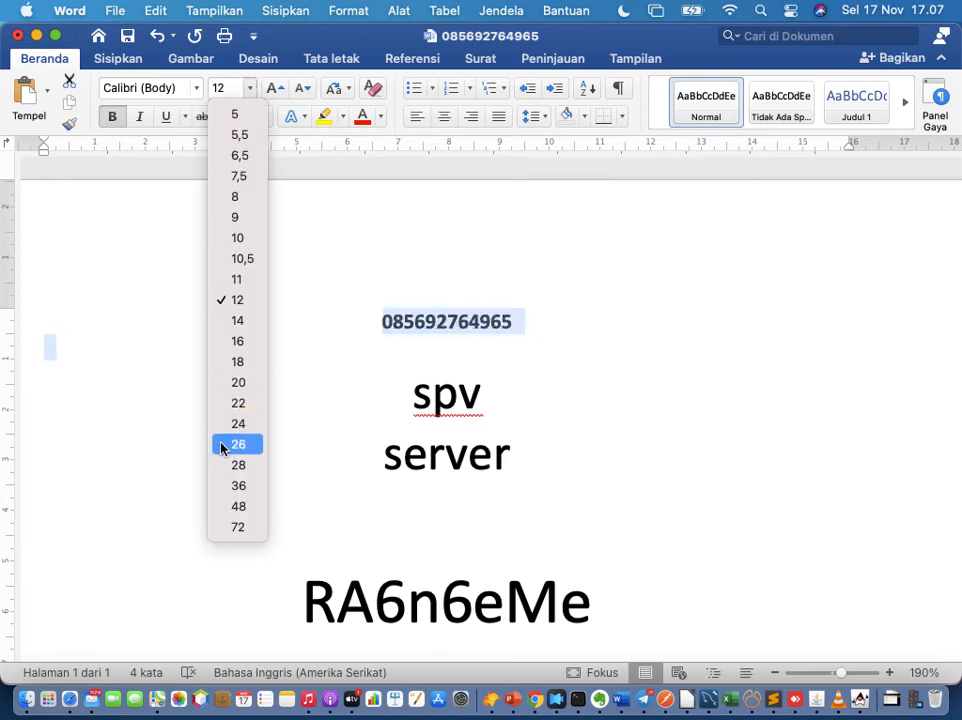
left_click(238, 506)
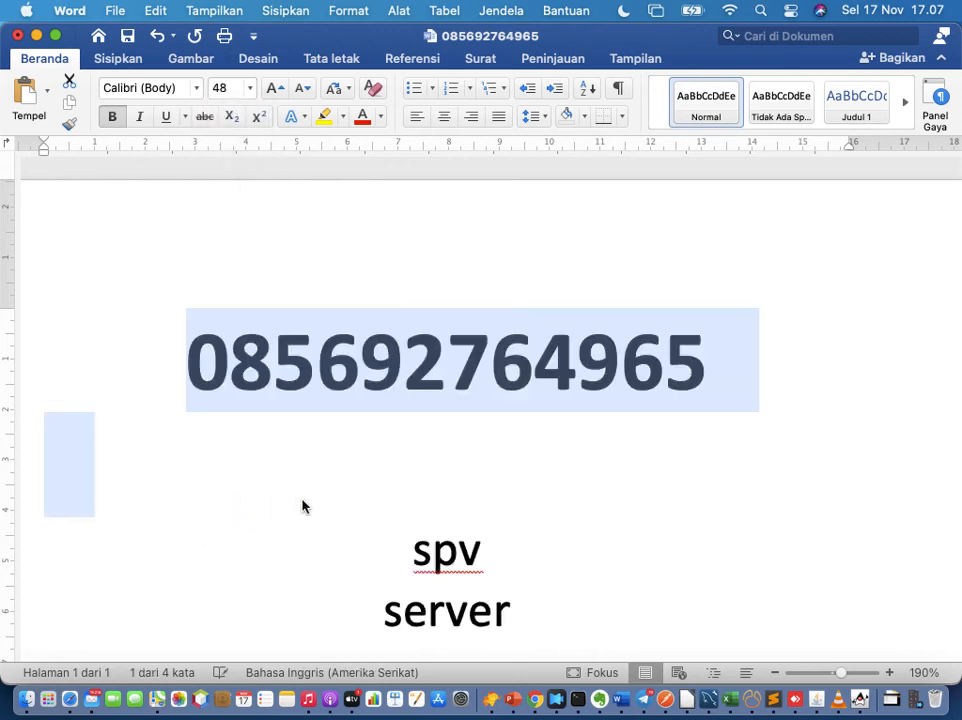
left_click(314, 505)
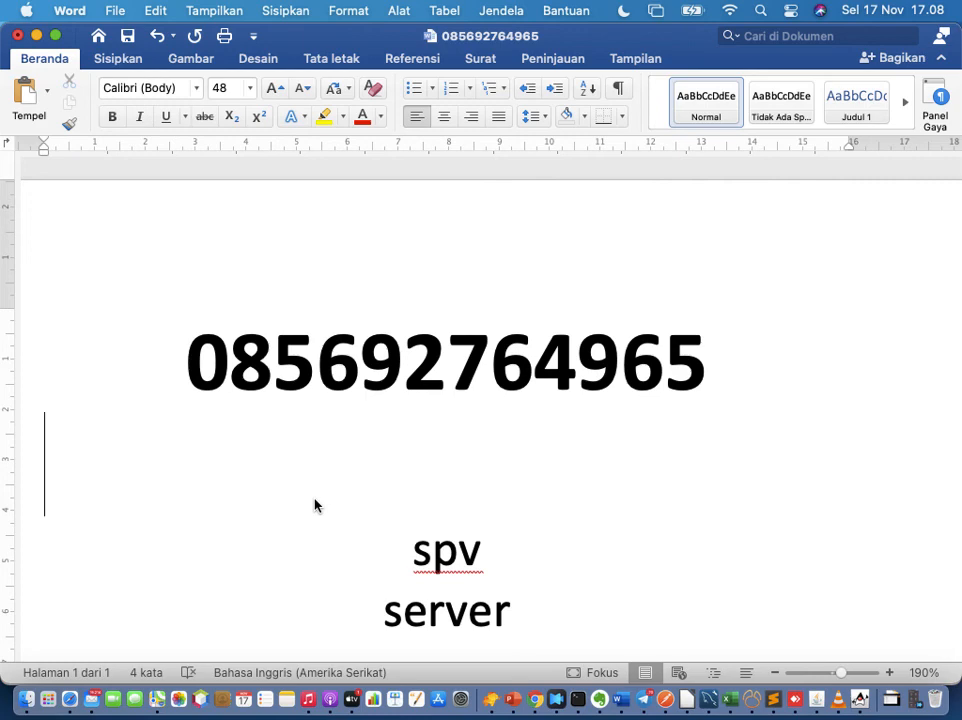
Step: In Telegram, look through the chat list for the earlier chat holding the invite link
left_click(645, 702)
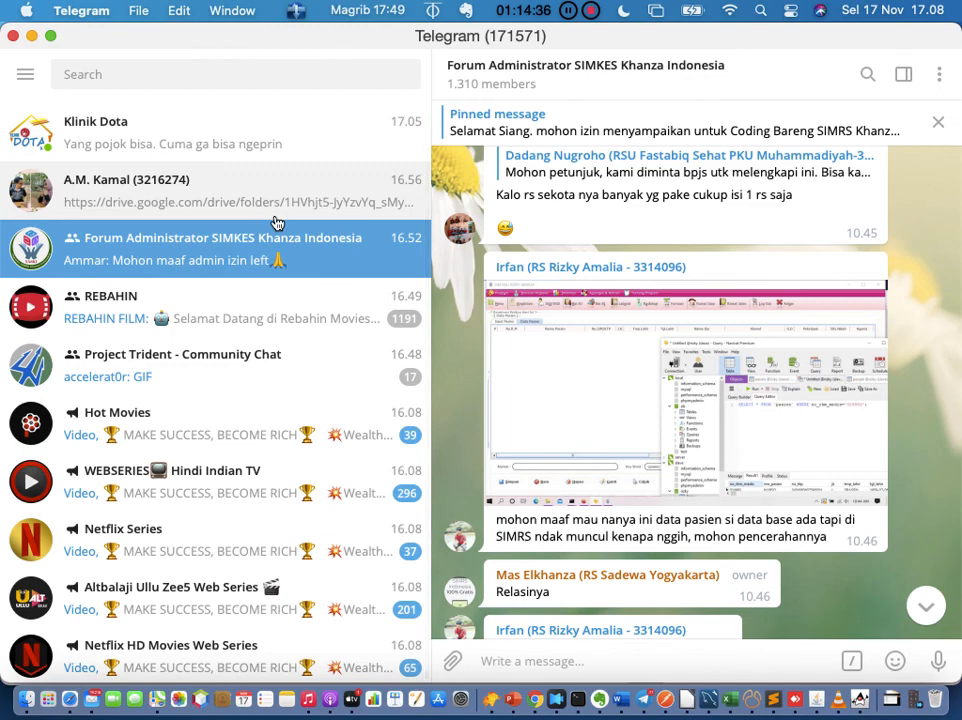
left_click(247, 205)
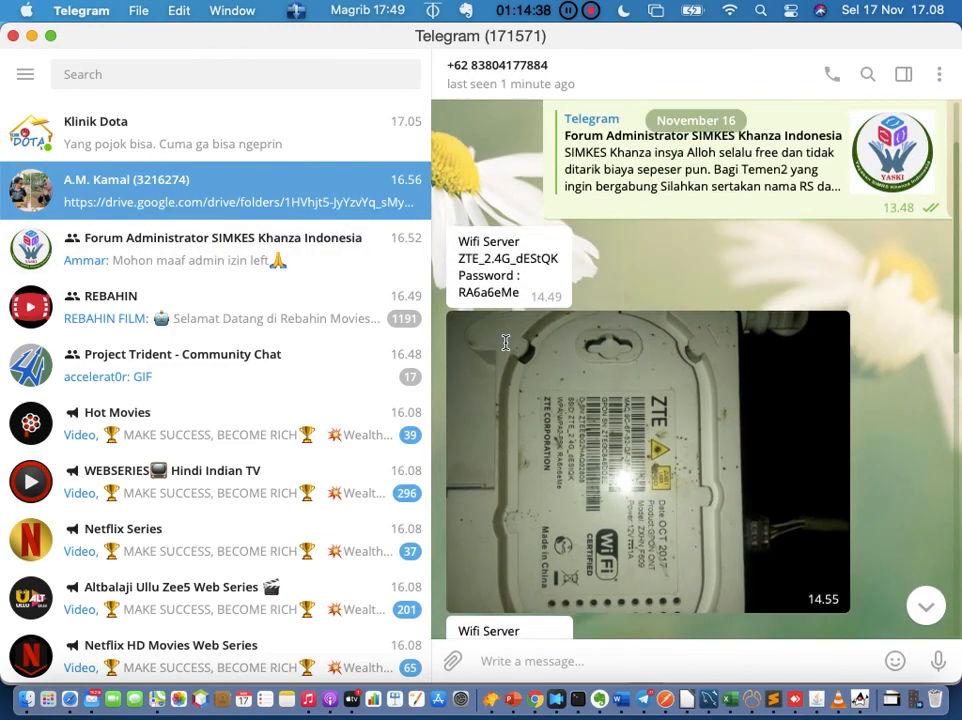
scroll(245, 252, "up", 5)
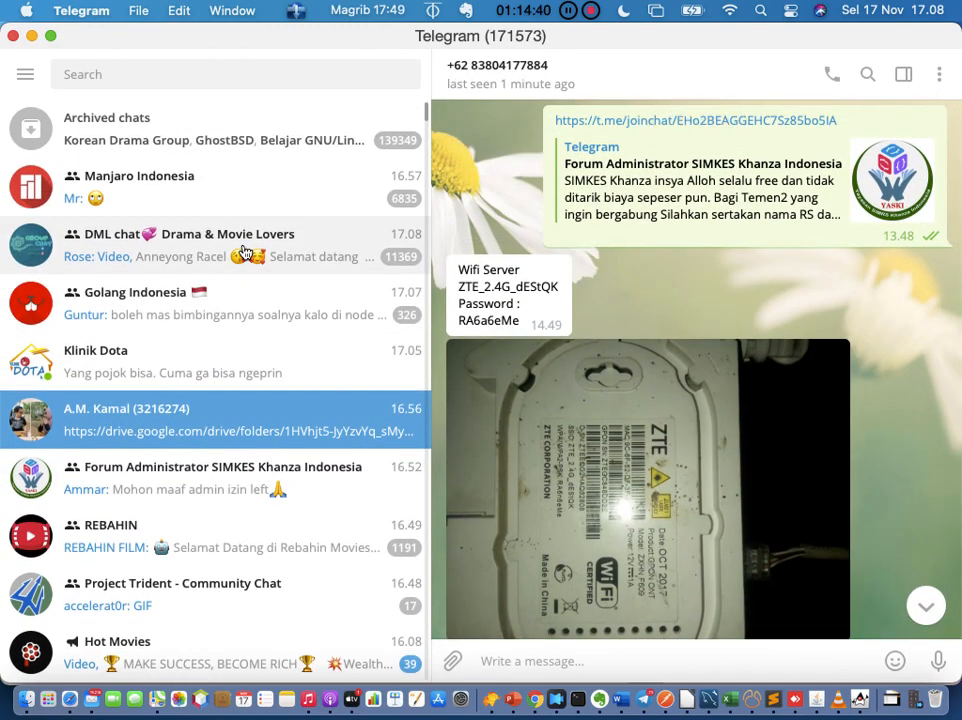
scroll(245, 252, "down", 1)
scroll(245, 252, "down", 10)
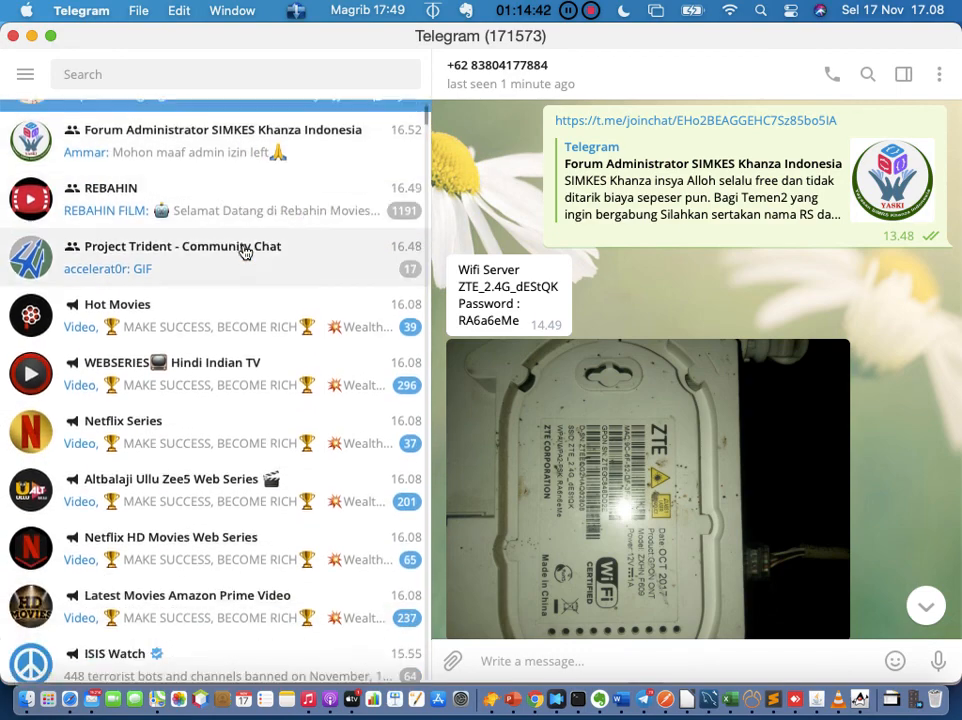
scroll(245, 252, "down", 7)
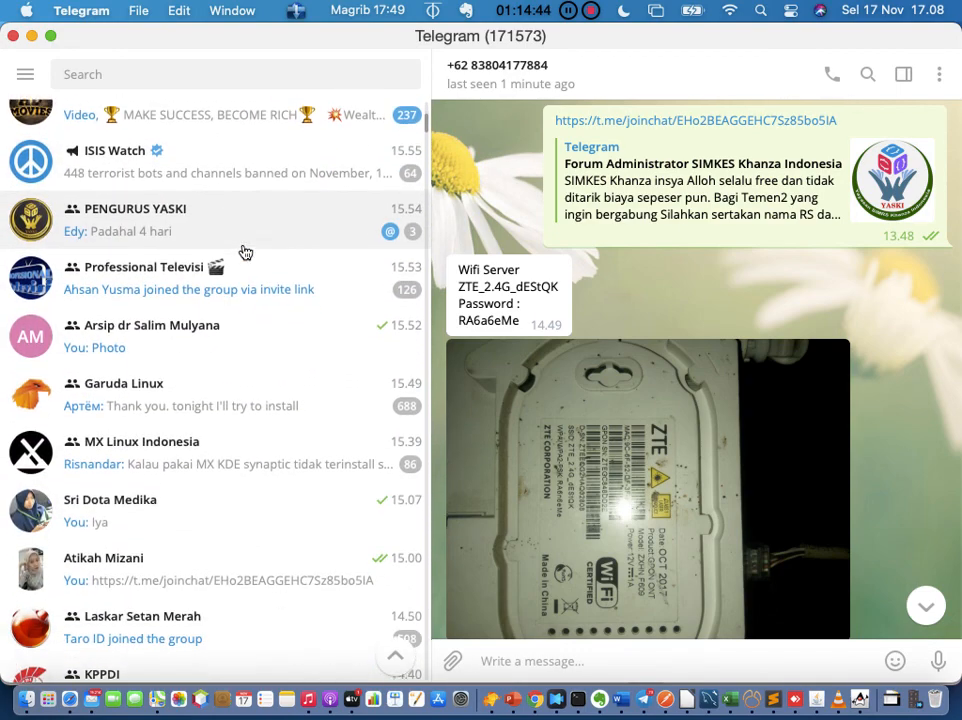
scroll(245, 252, "down", 3)
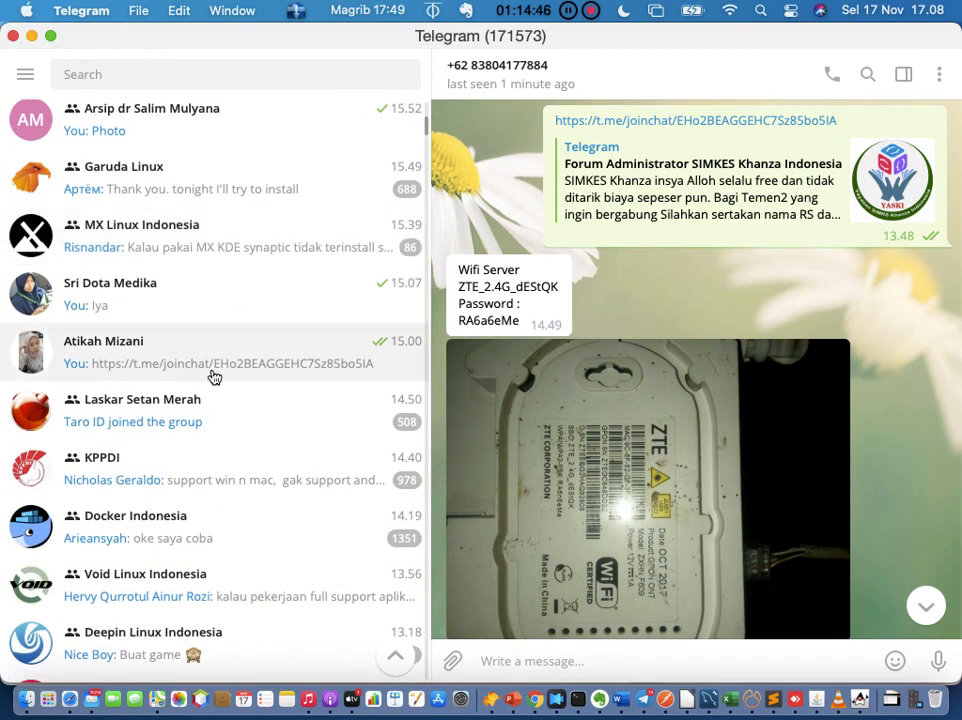
Step: Copy the forum group's t.me invite link from the chat where it was sent
left_click(213, 377)
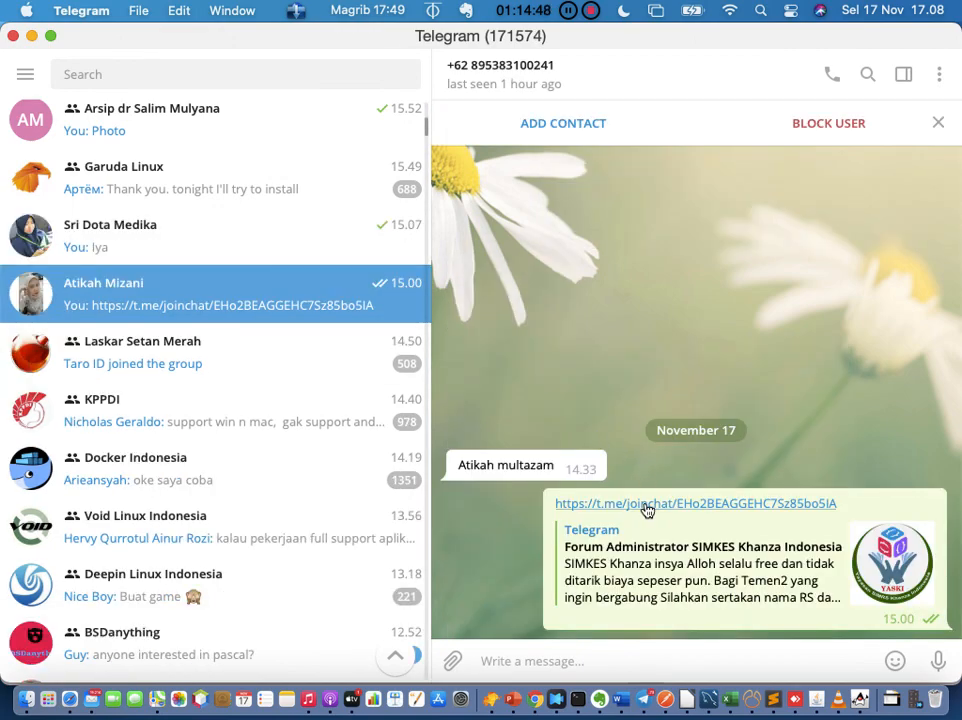
right_click(645, 508)
left_click(700, 390)
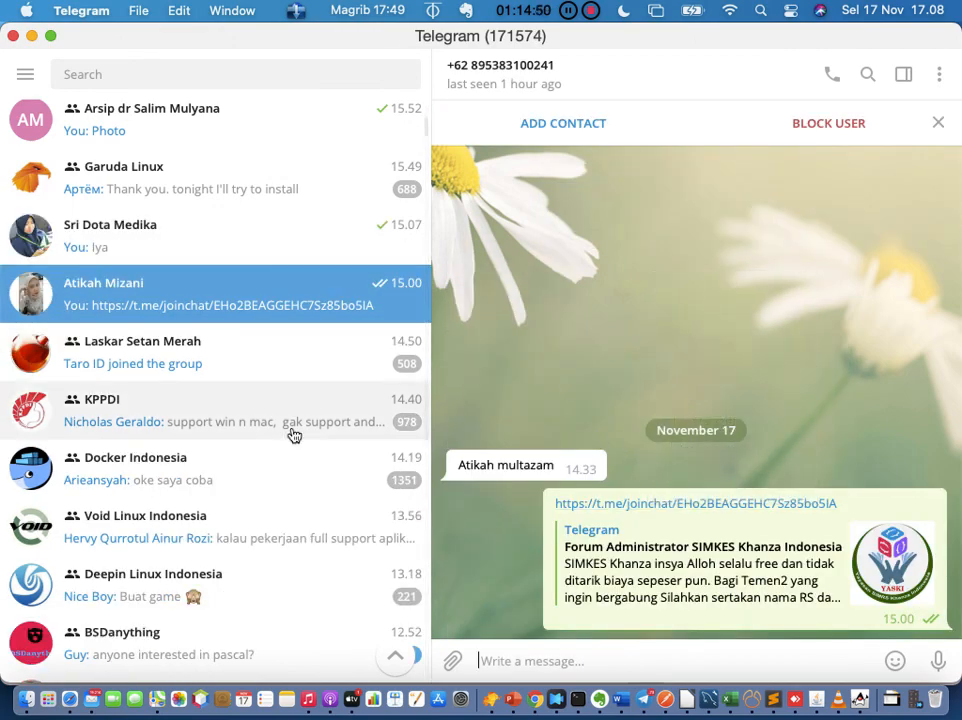
scroll(287, 441, "up", 4)
scroll(287, 441, "up", 5)
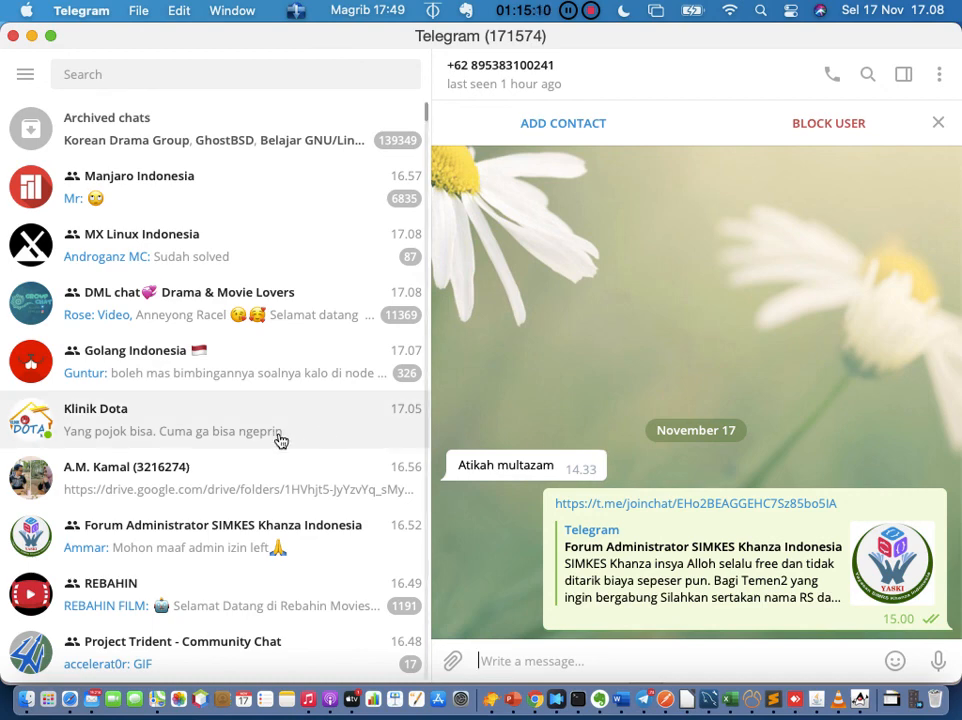
right_click(674, 509)
left_click(733, 391)
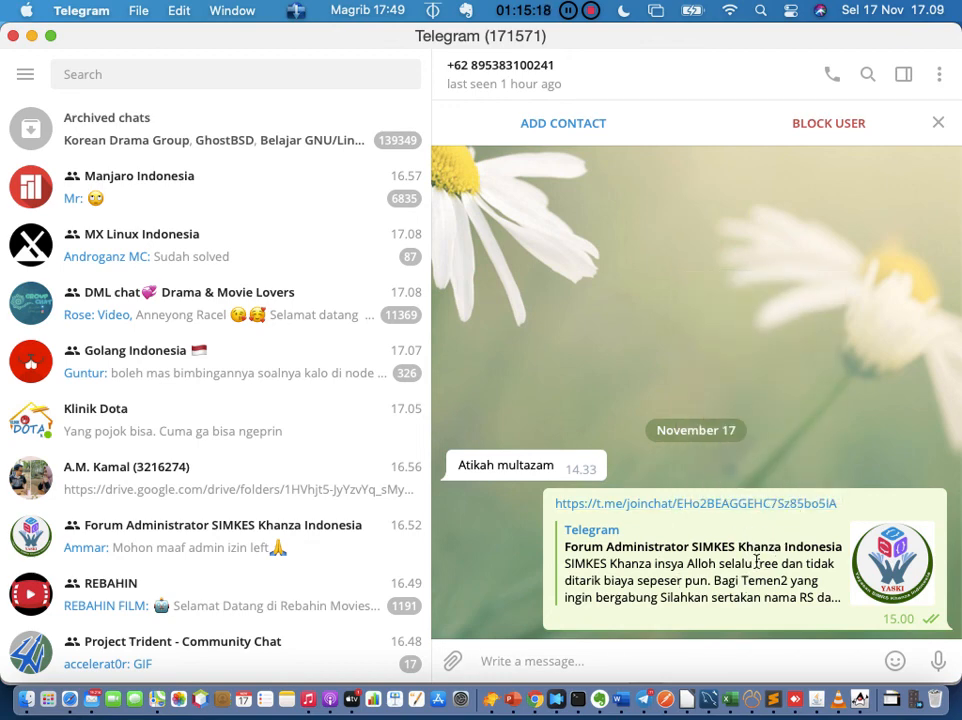
left_click(627, 702)
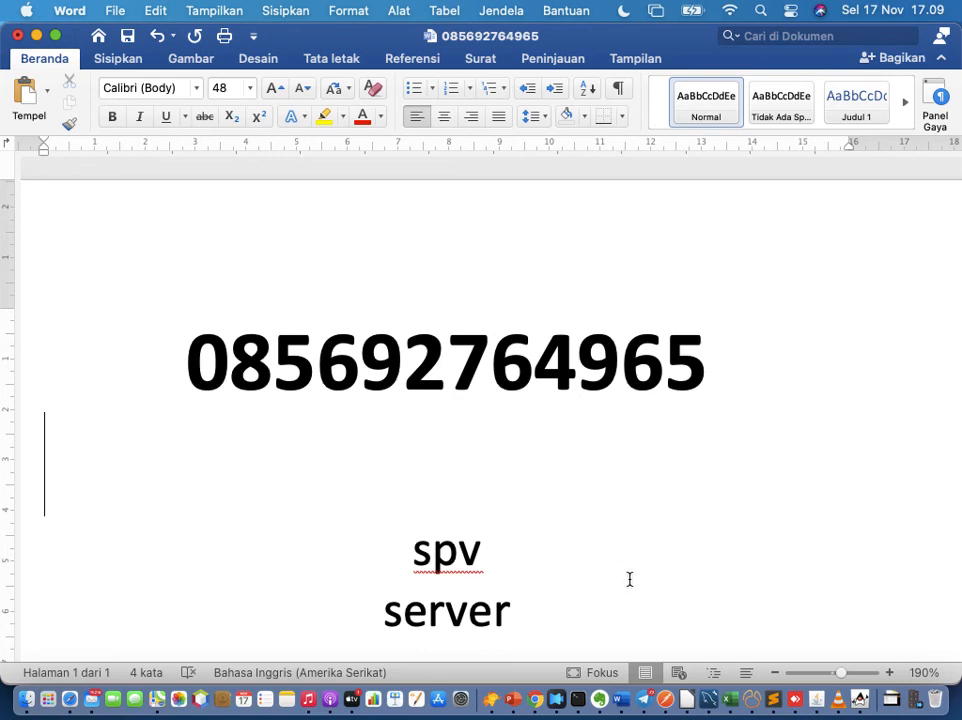
Step: Paste and send the forum group's invite link to the new contact who just greeted
left_click(643, 699)
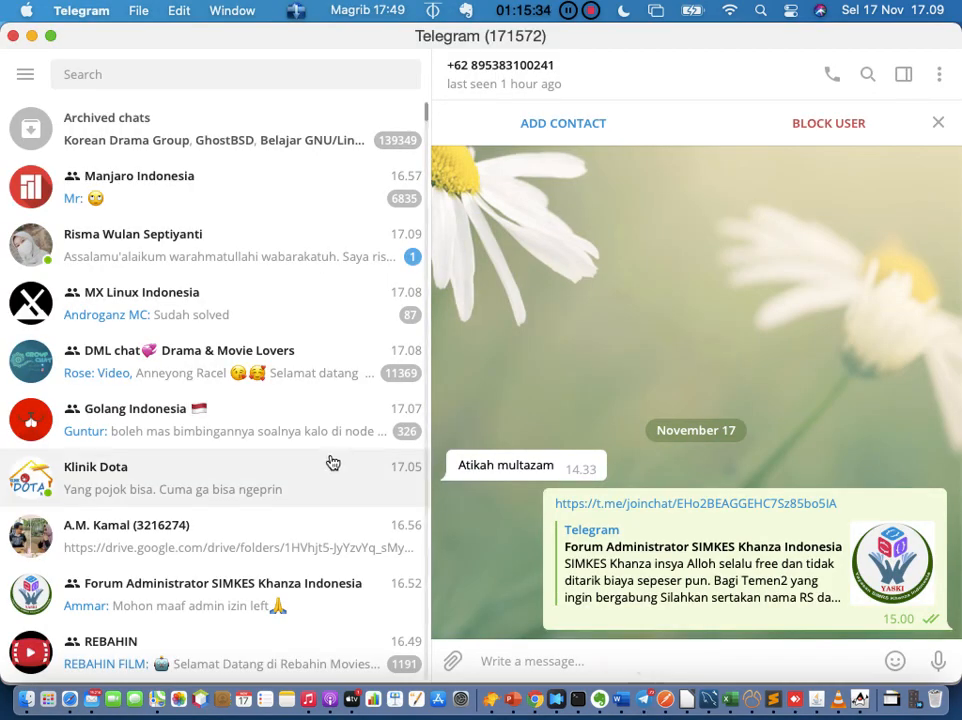
left_click(301, 264)
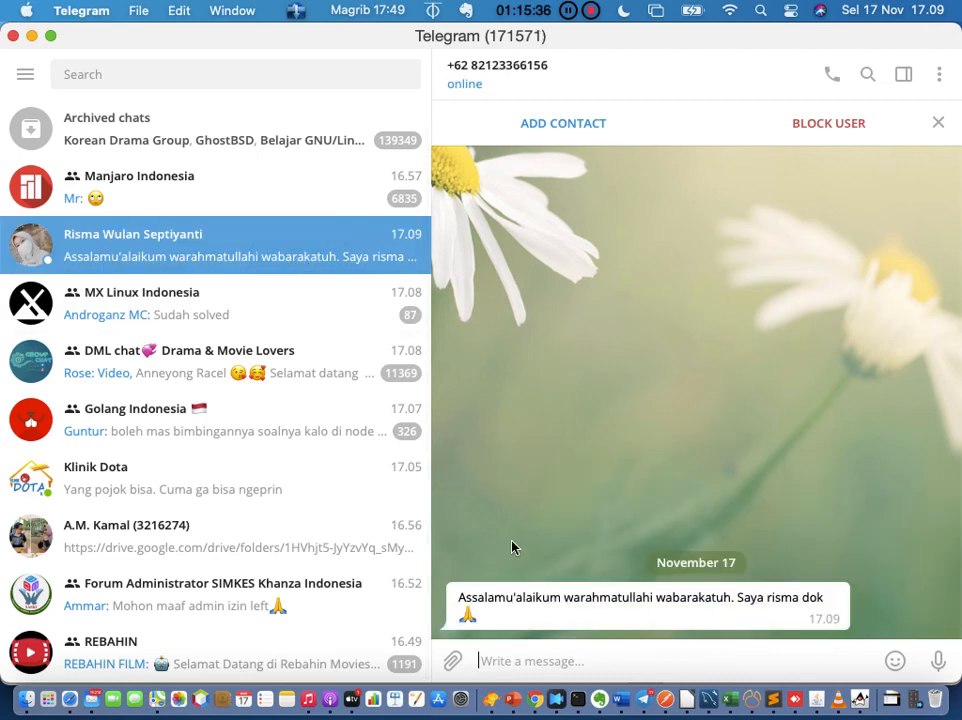
key("super+v")
key("Return")
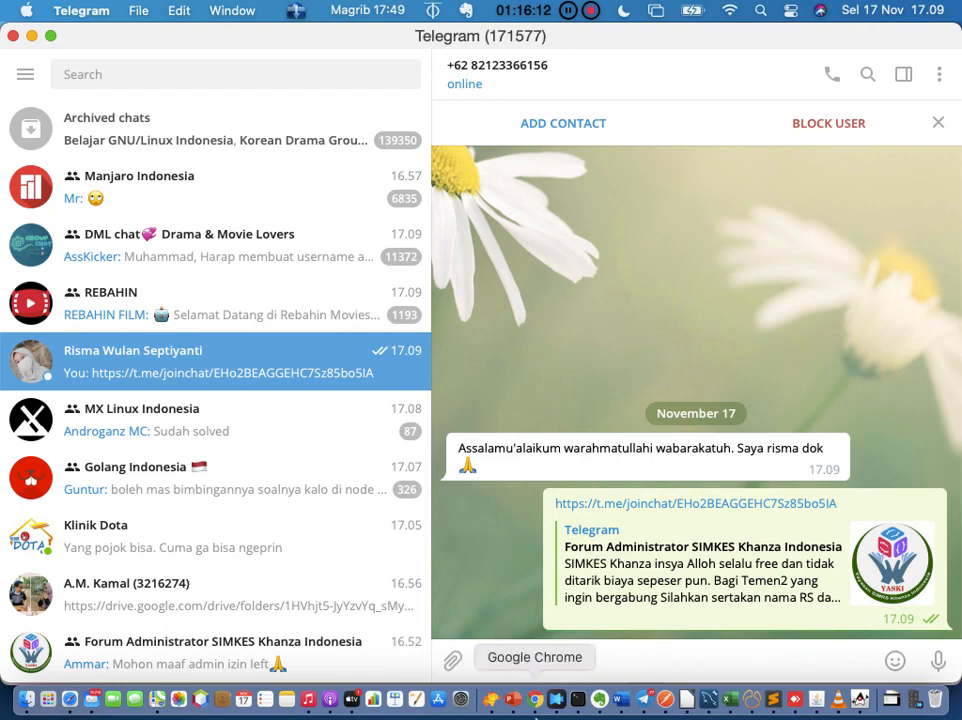
Step: Type the doctor's name on the line below the bold phone number in Word
left_click(621, 698)
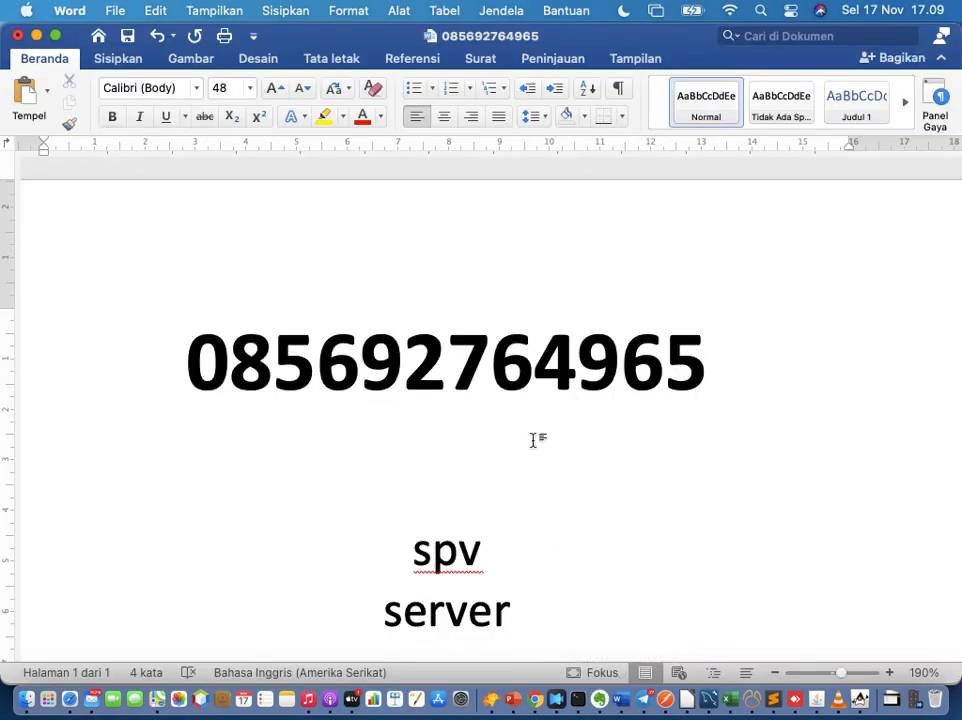
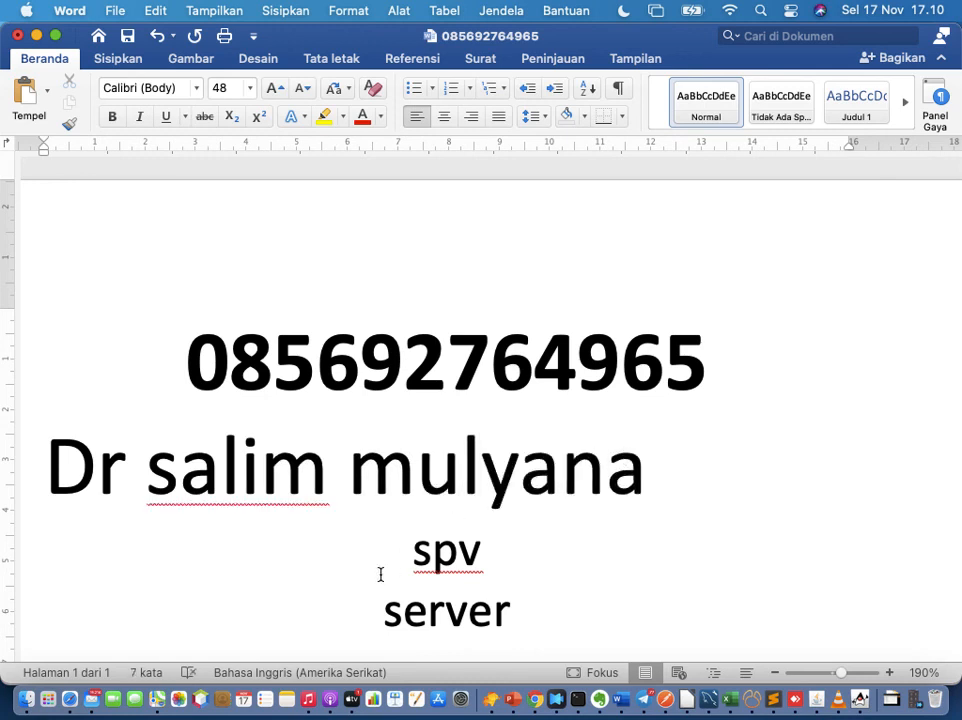
left_click(643, 706)
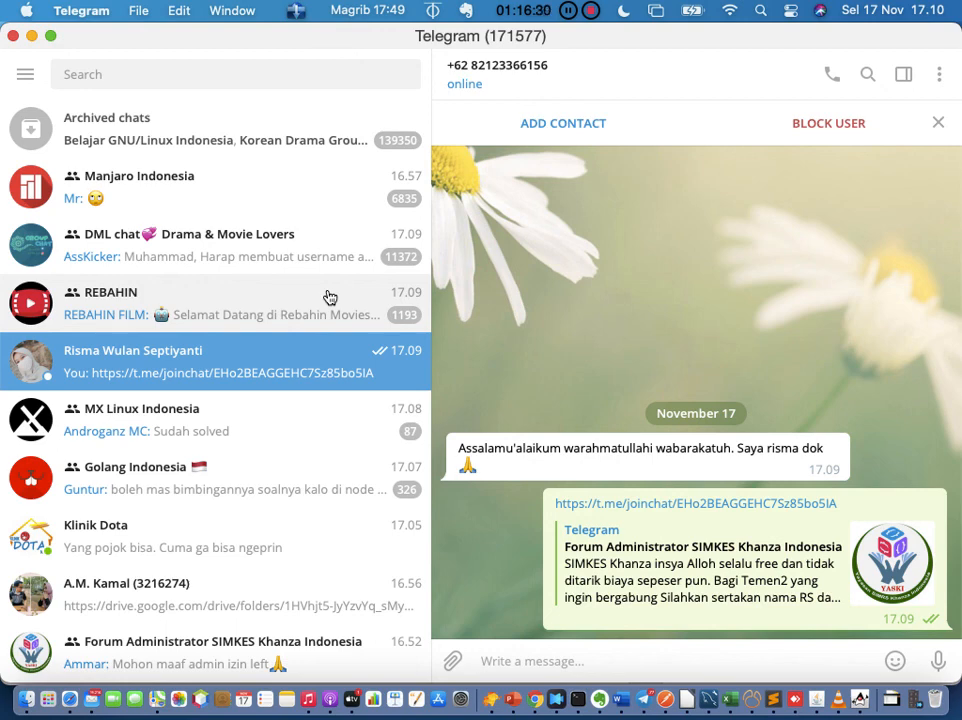
Step: Open the forum group chat and read the latest welcome message with the eight group rules
scroll(108, 454, "down", 3)
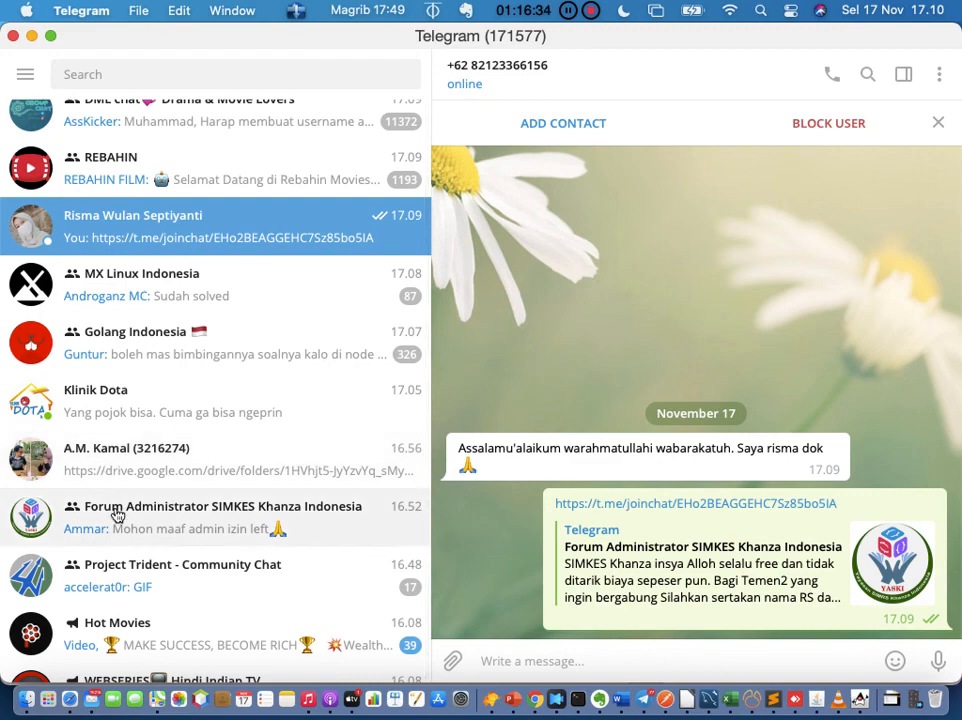
left_click(118, 516)
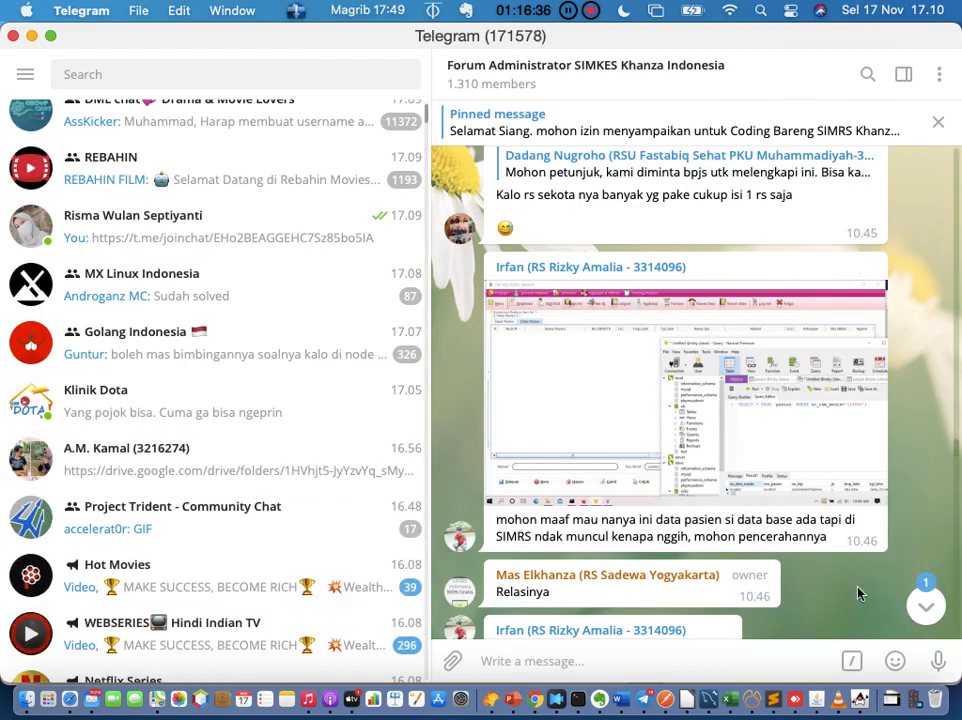
left_click(926, 607)
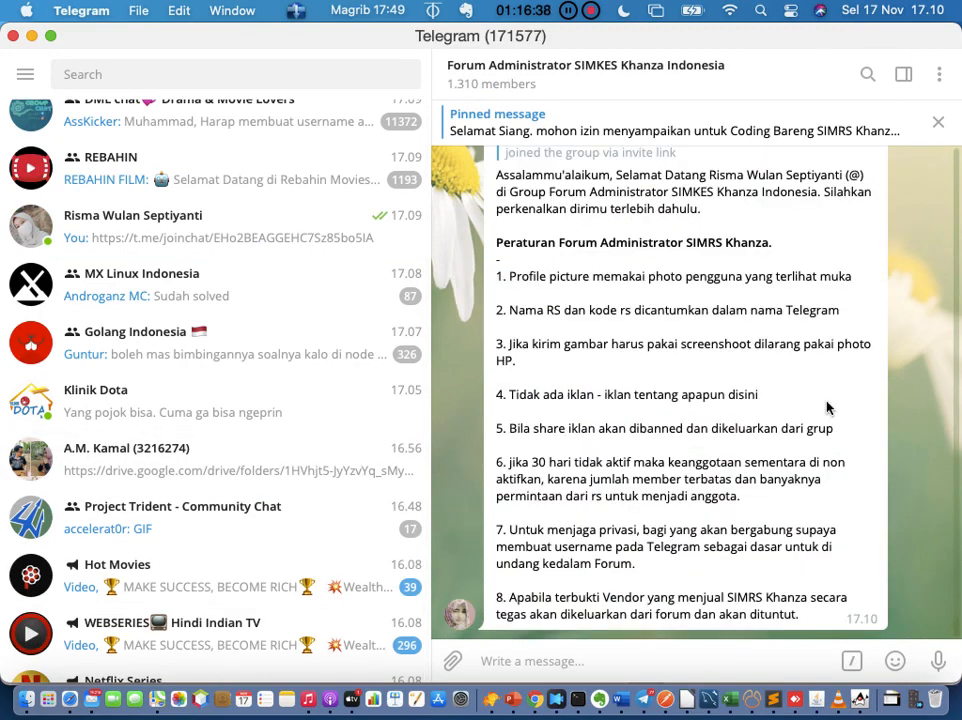
scroll(826, 407, "up", 4)
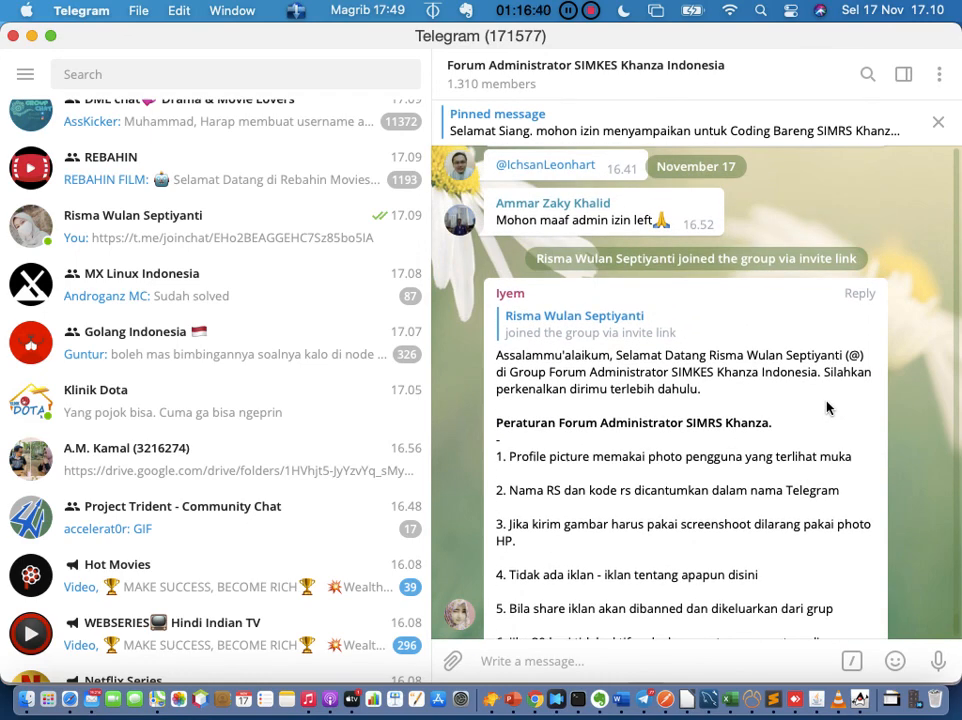
left_click(604, 322)
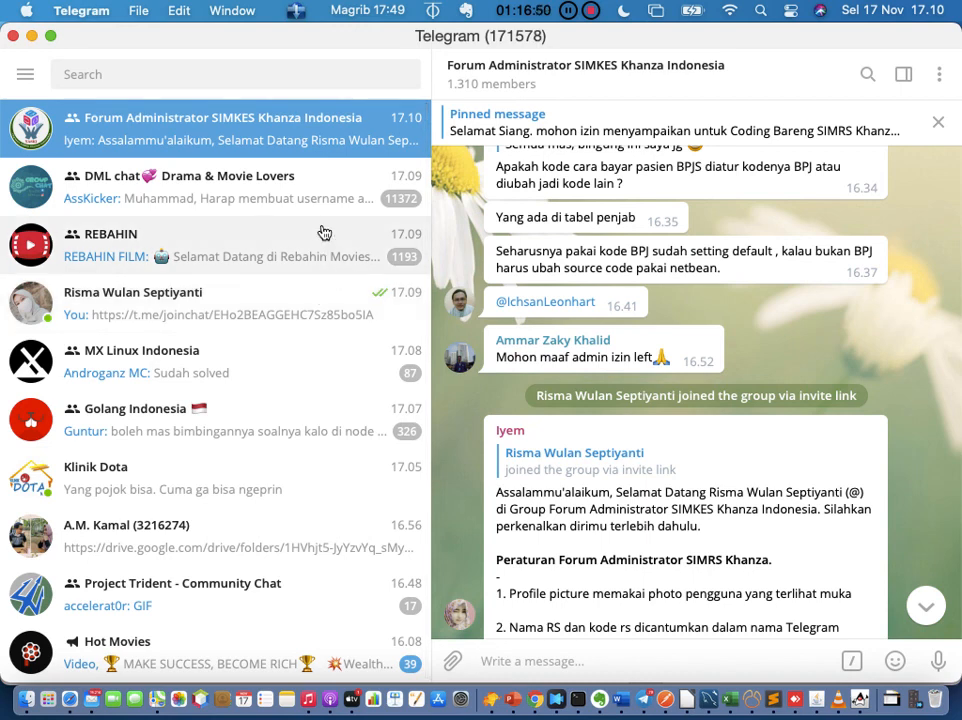
scroll(323, 232, "up", 3)
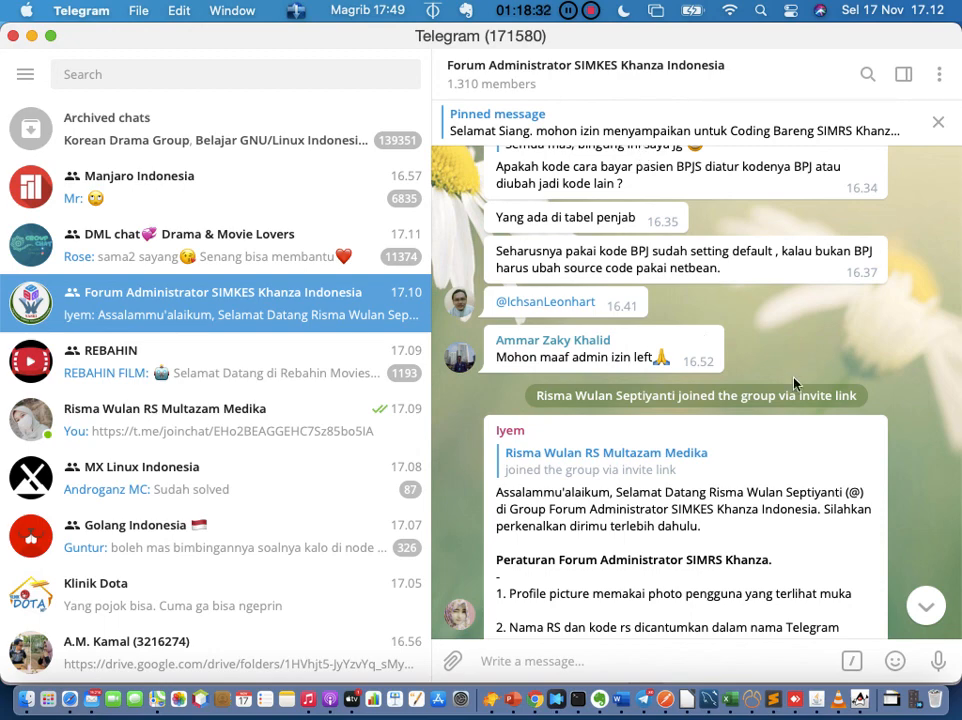
left_click(927, 602)
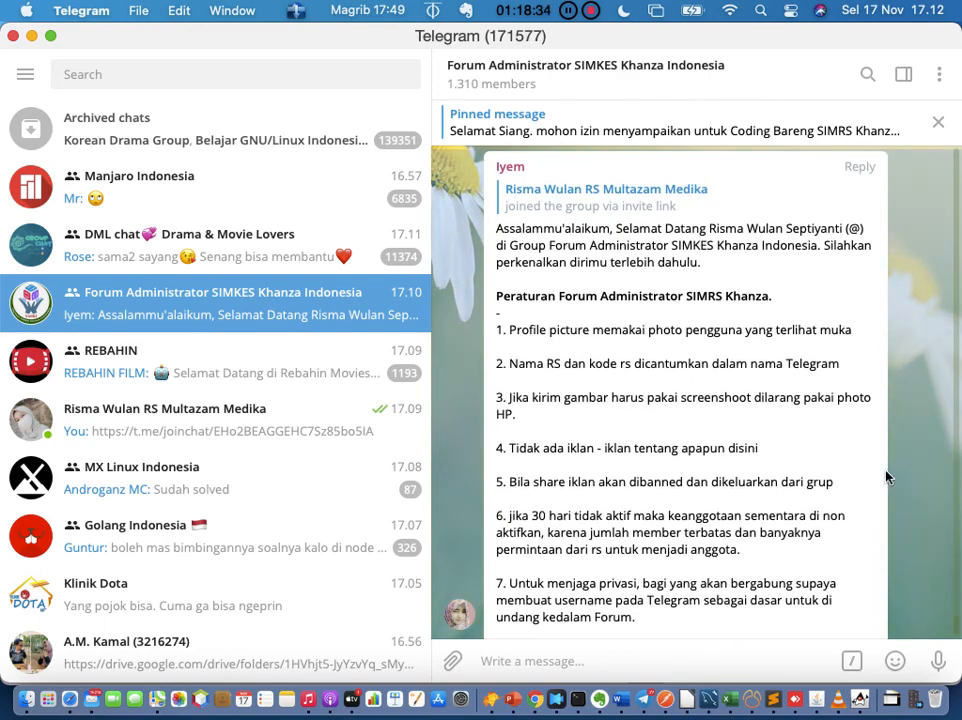
scroll(885, 477, "down", 1)
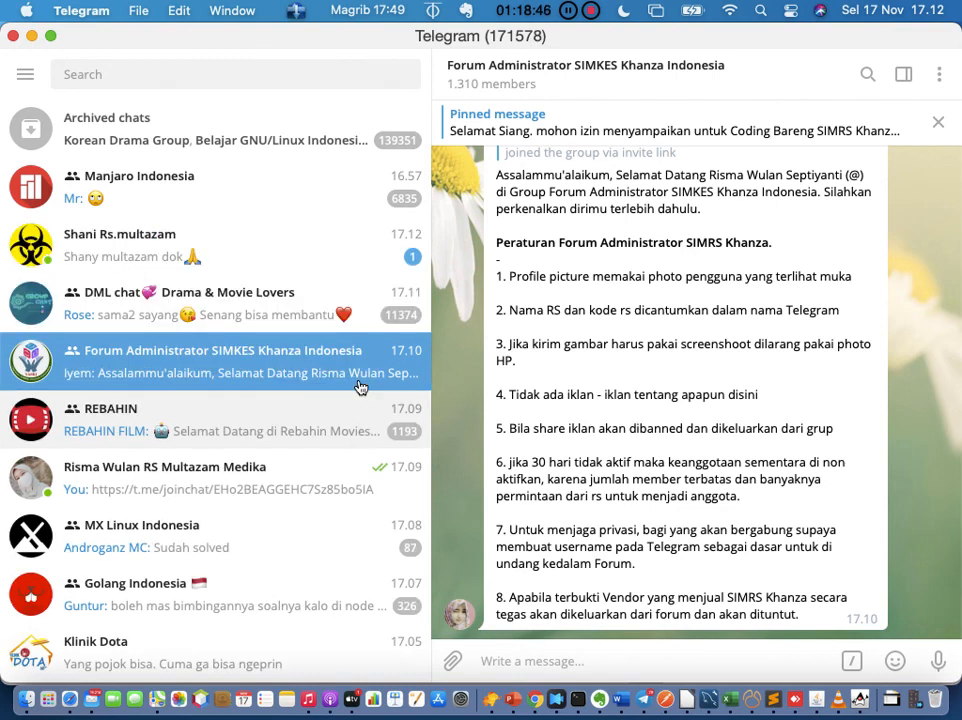
Step: Paste and send the invite link to two more new greeting contacts, glancing at the forum chat
left_click(145, 255)
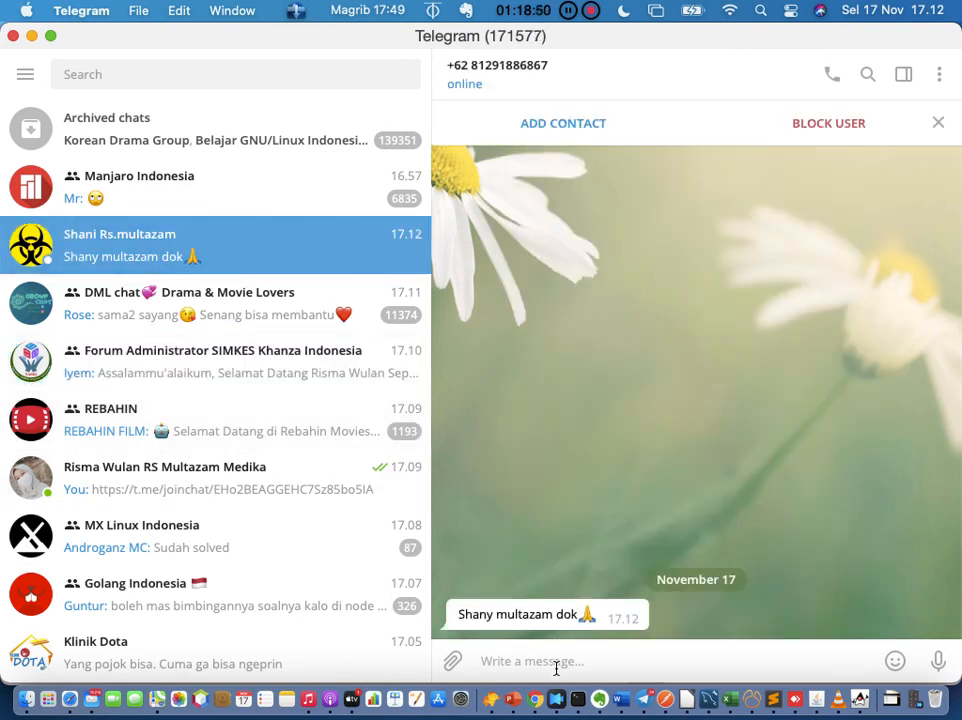
key("Return")
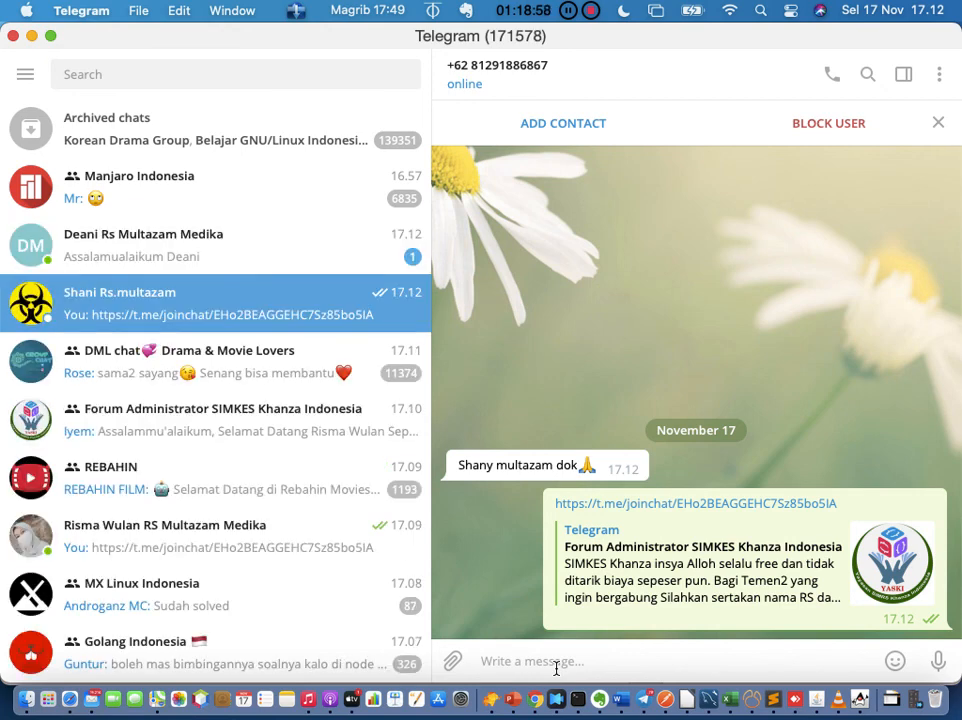
left_click(264, 264)
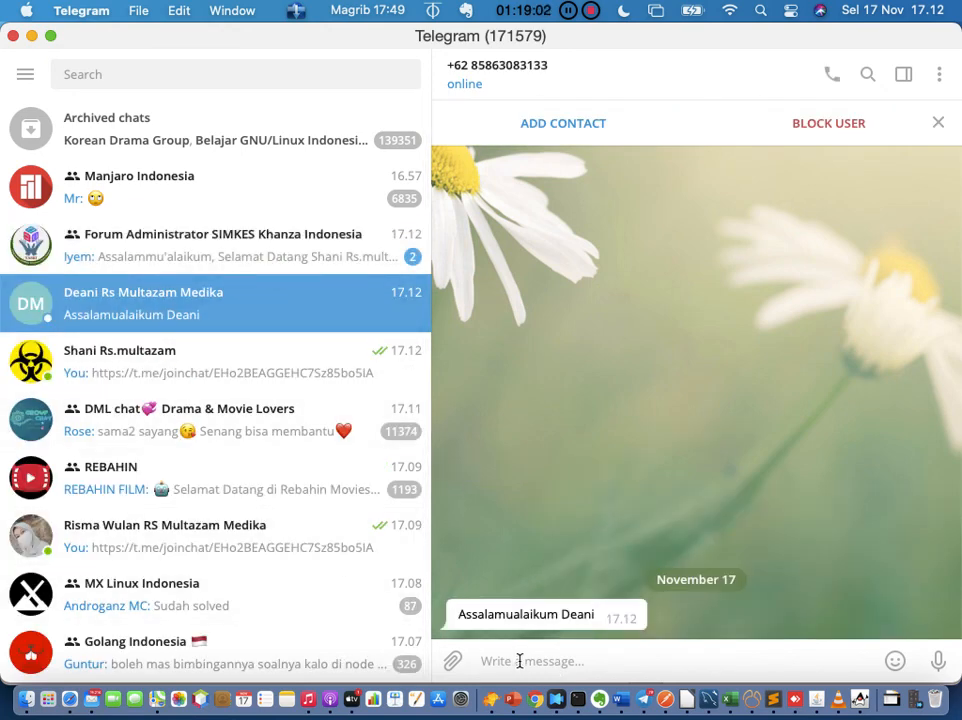
key("Return")
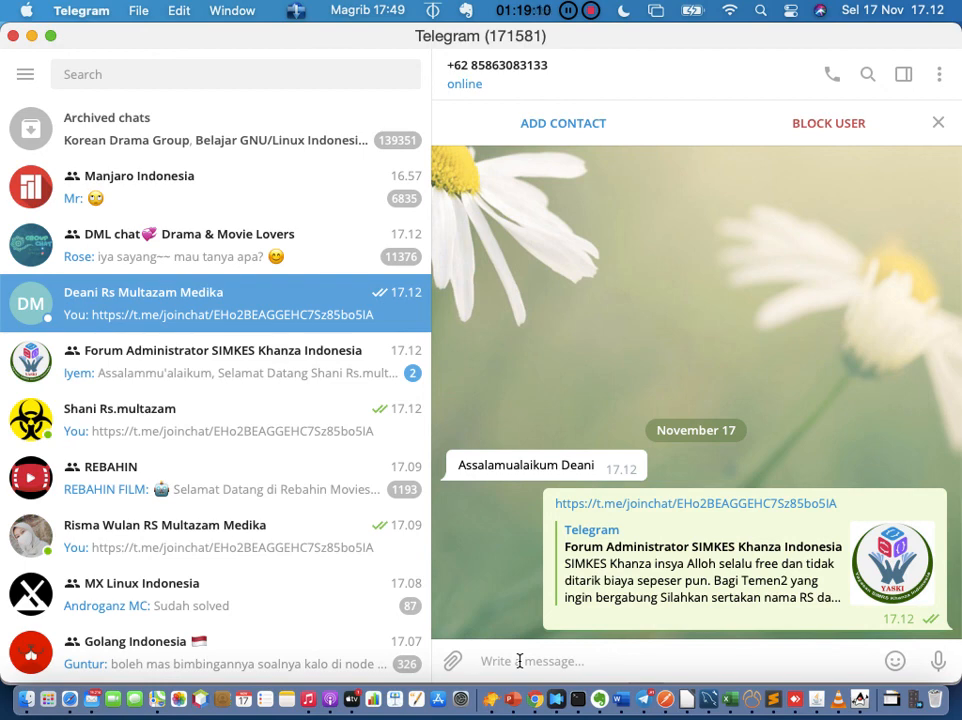
left_click(339, 364)
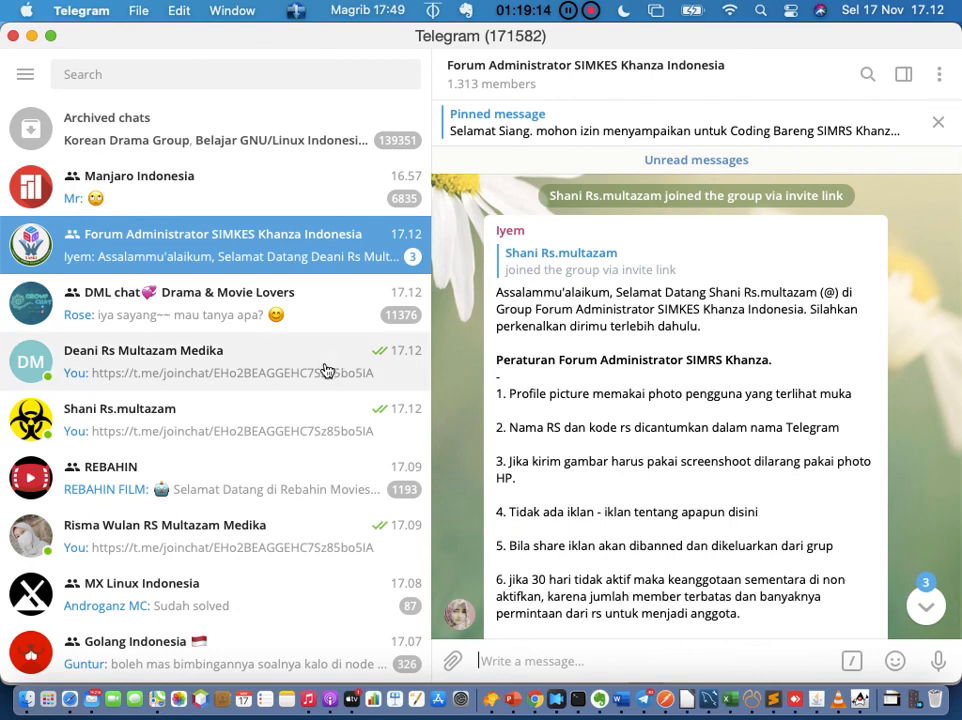
left_click(326, 370)
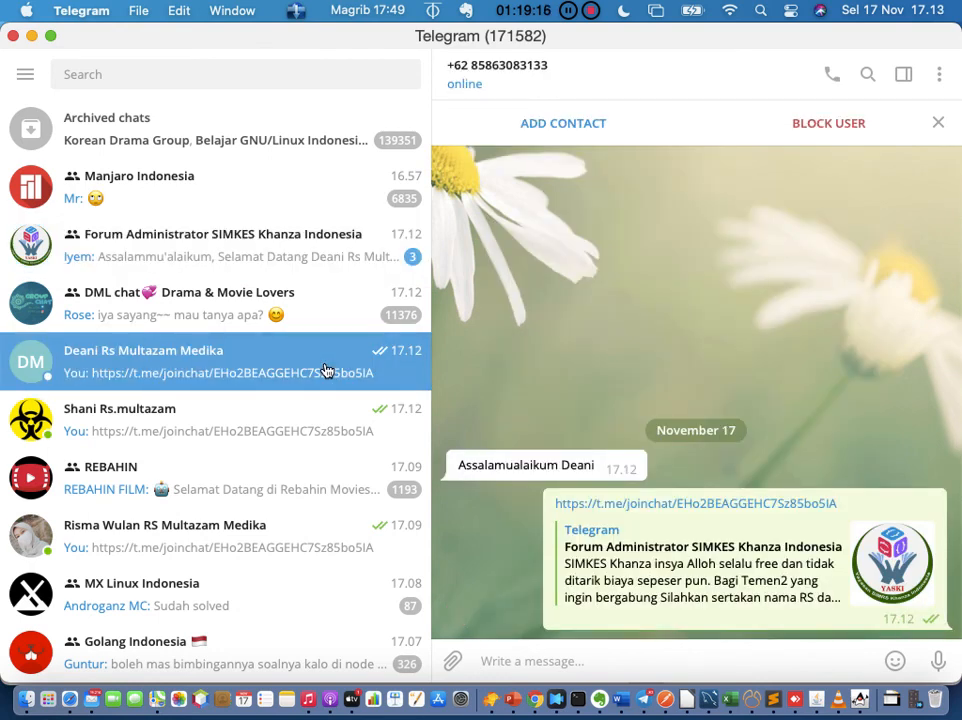